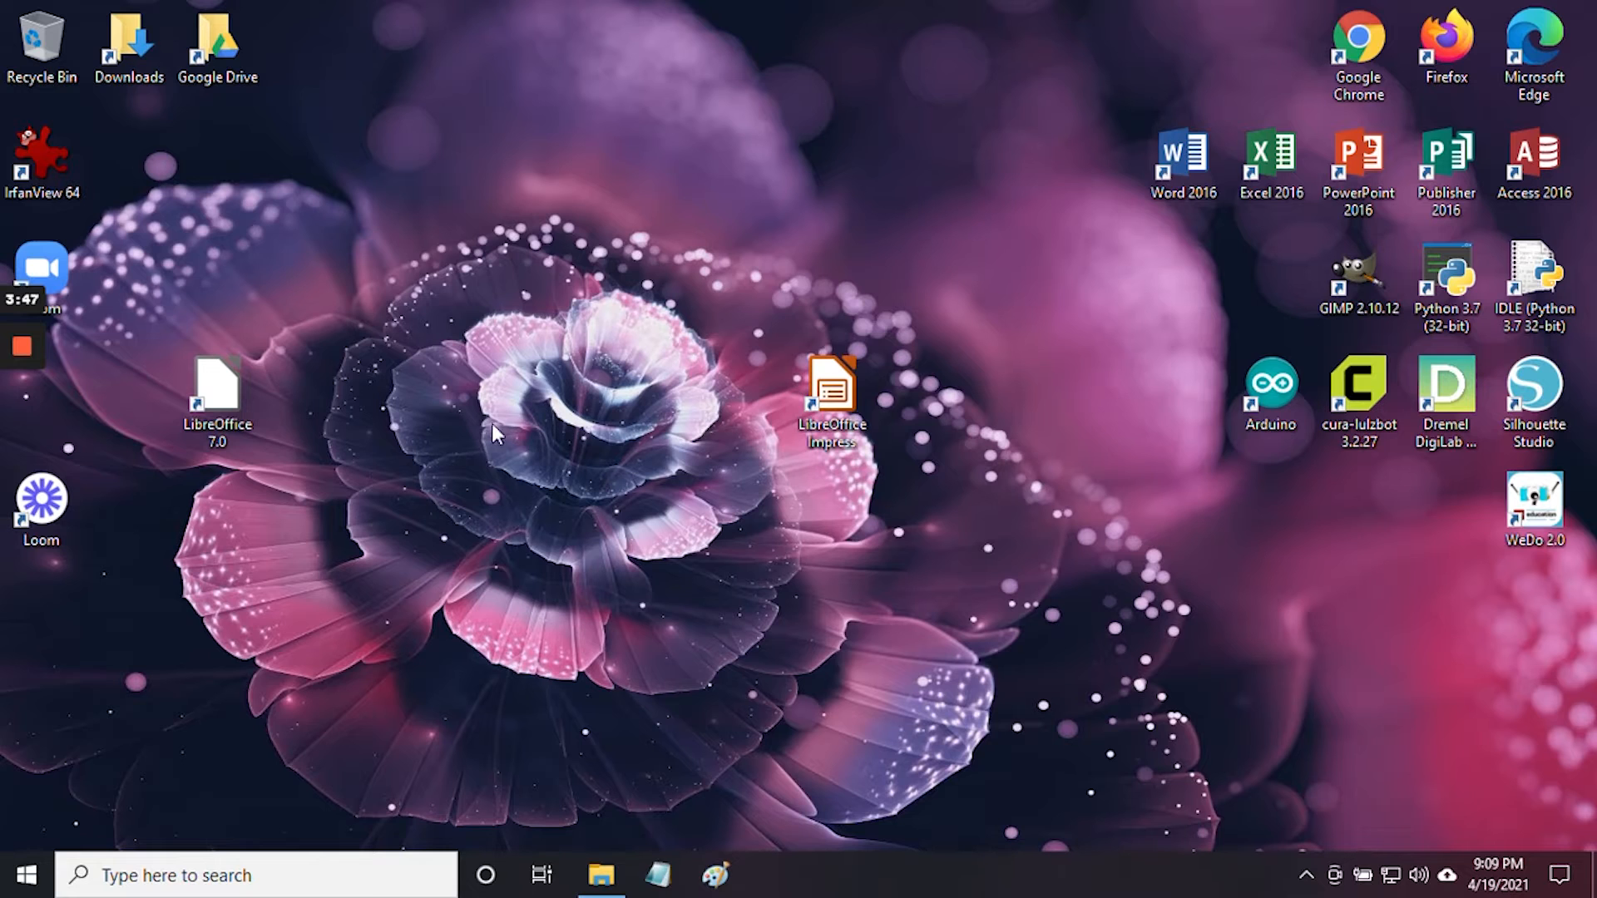
Create an Impress presentation from the LibreOffice 7.0 start window without a template, and close it again
double_click(226, 399)
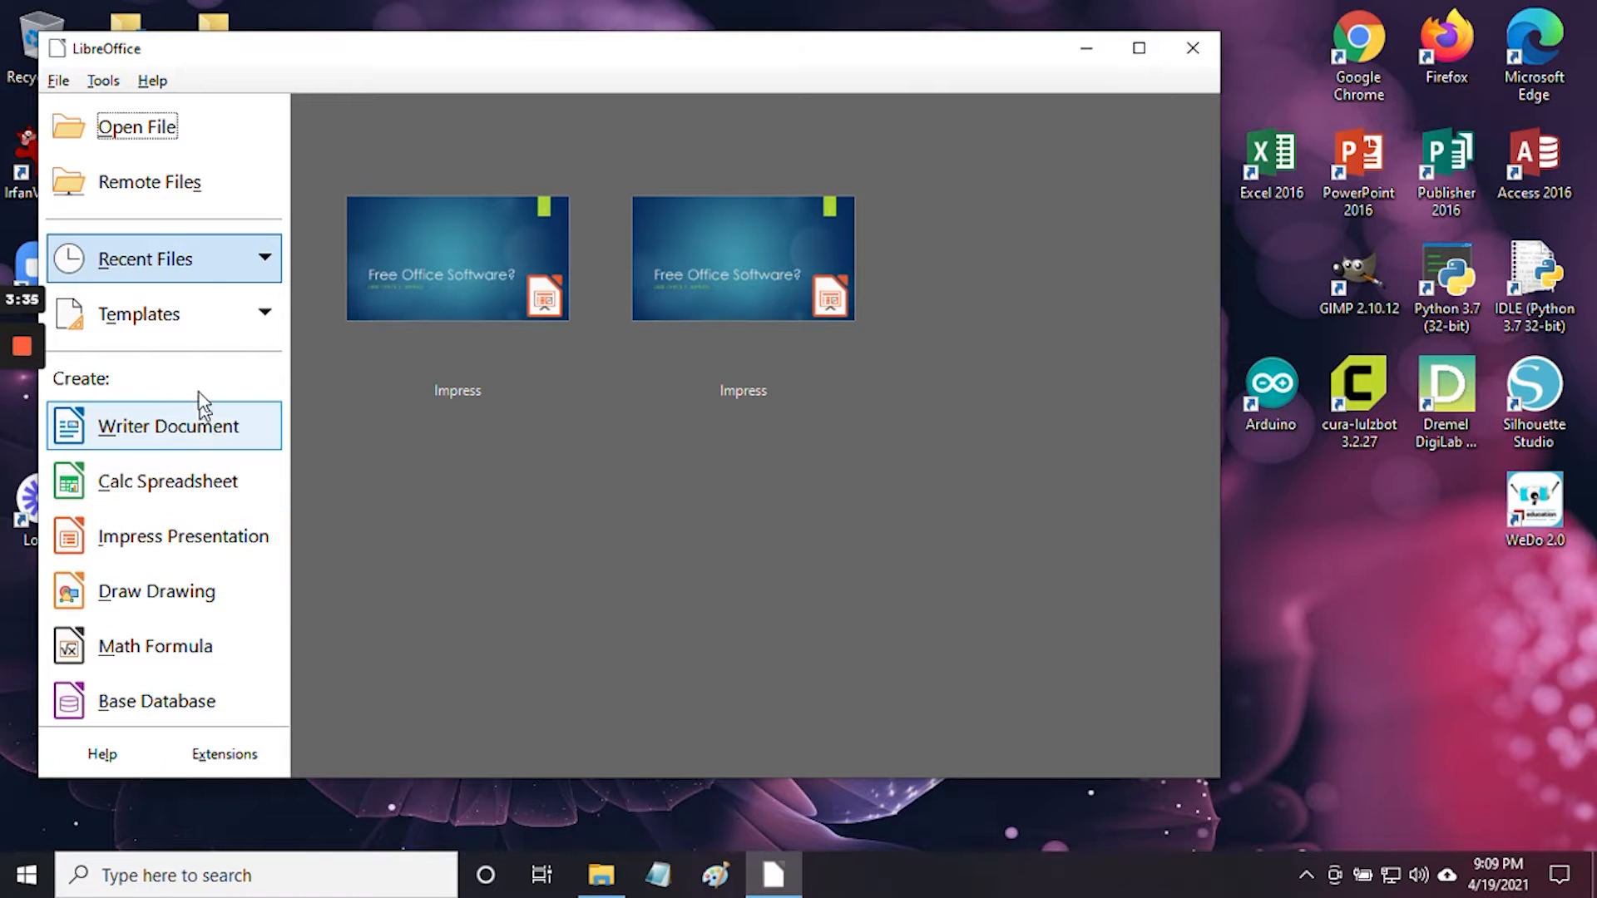
click(155, 542)
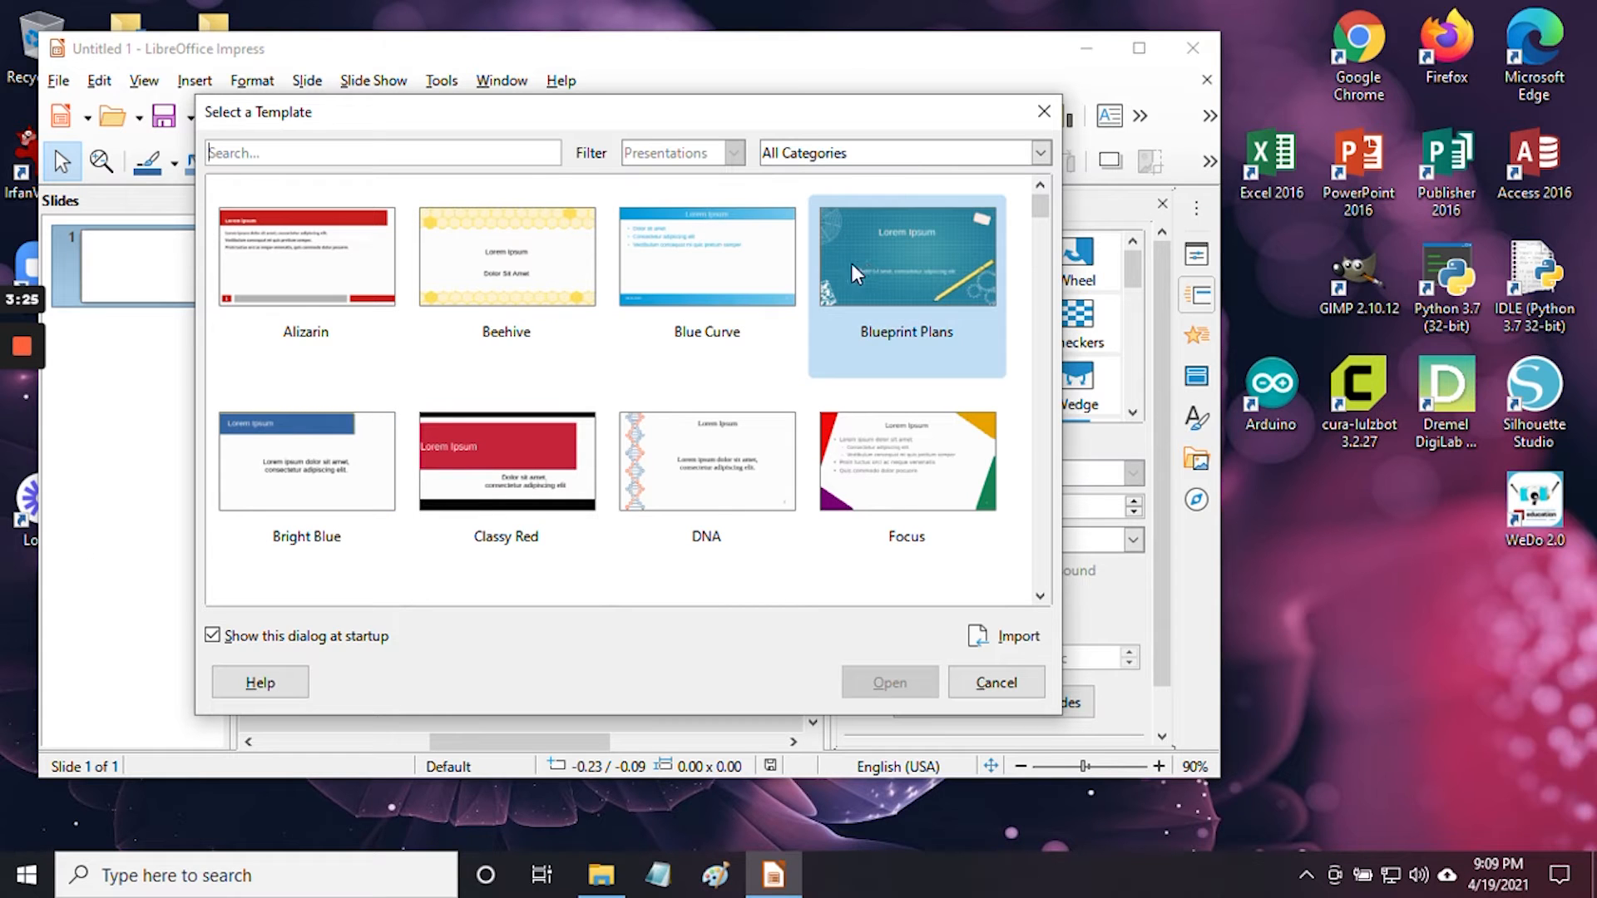
click(1047, 113)
click(1197, 47)
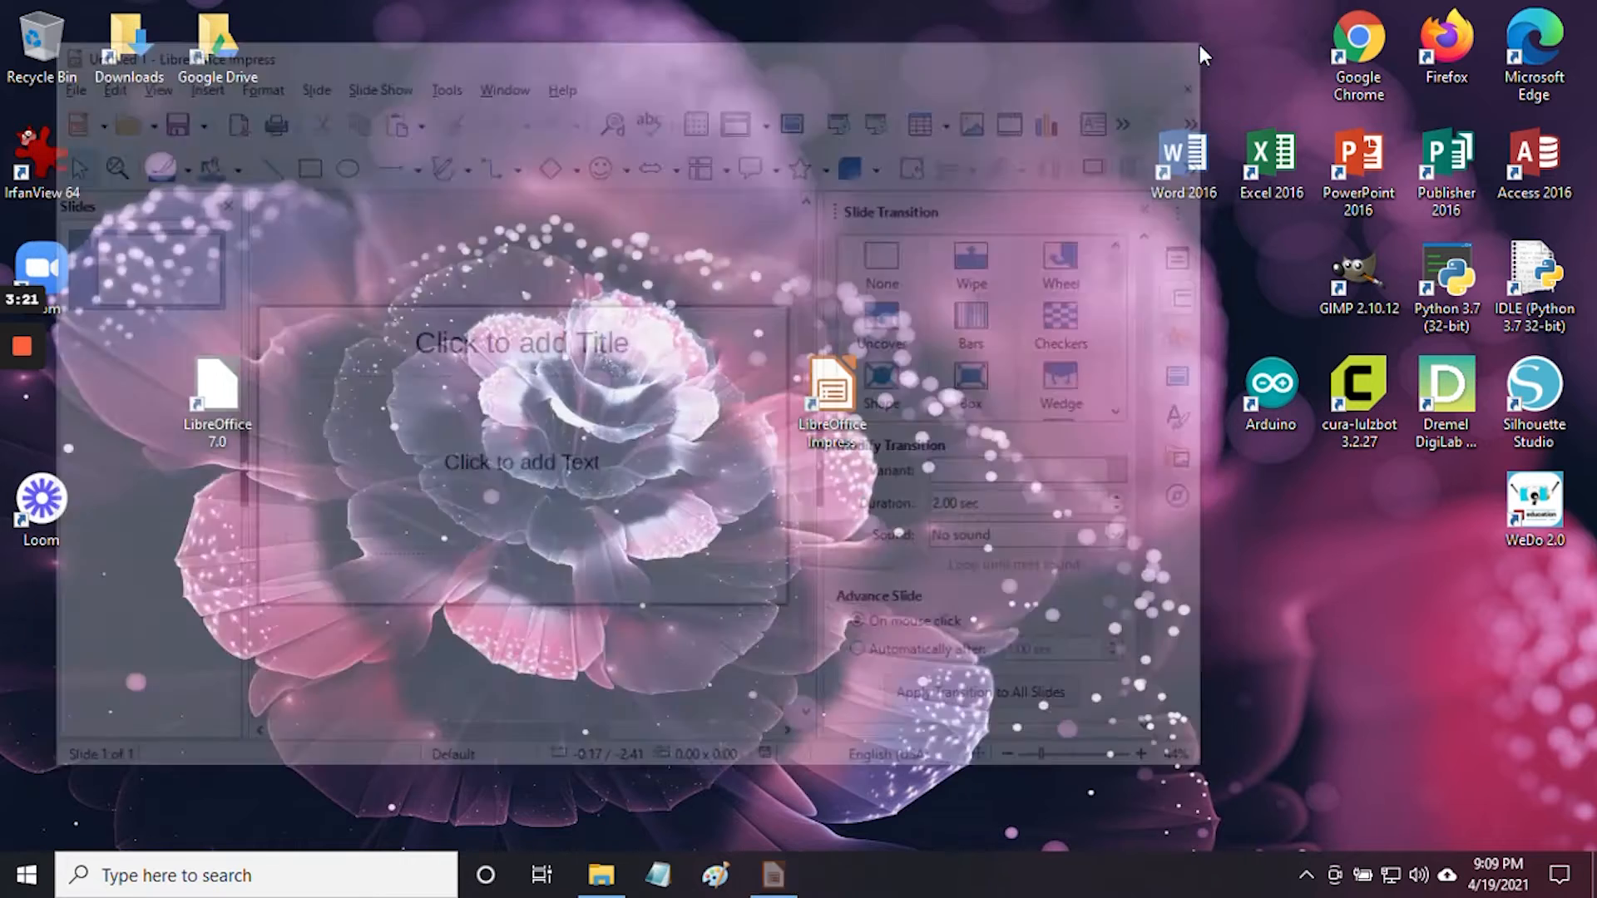
Create a desktop shortcut for LibreOffice Impress from the LibreOffice 7.0 folder in the installed programs list
click(27, 880)
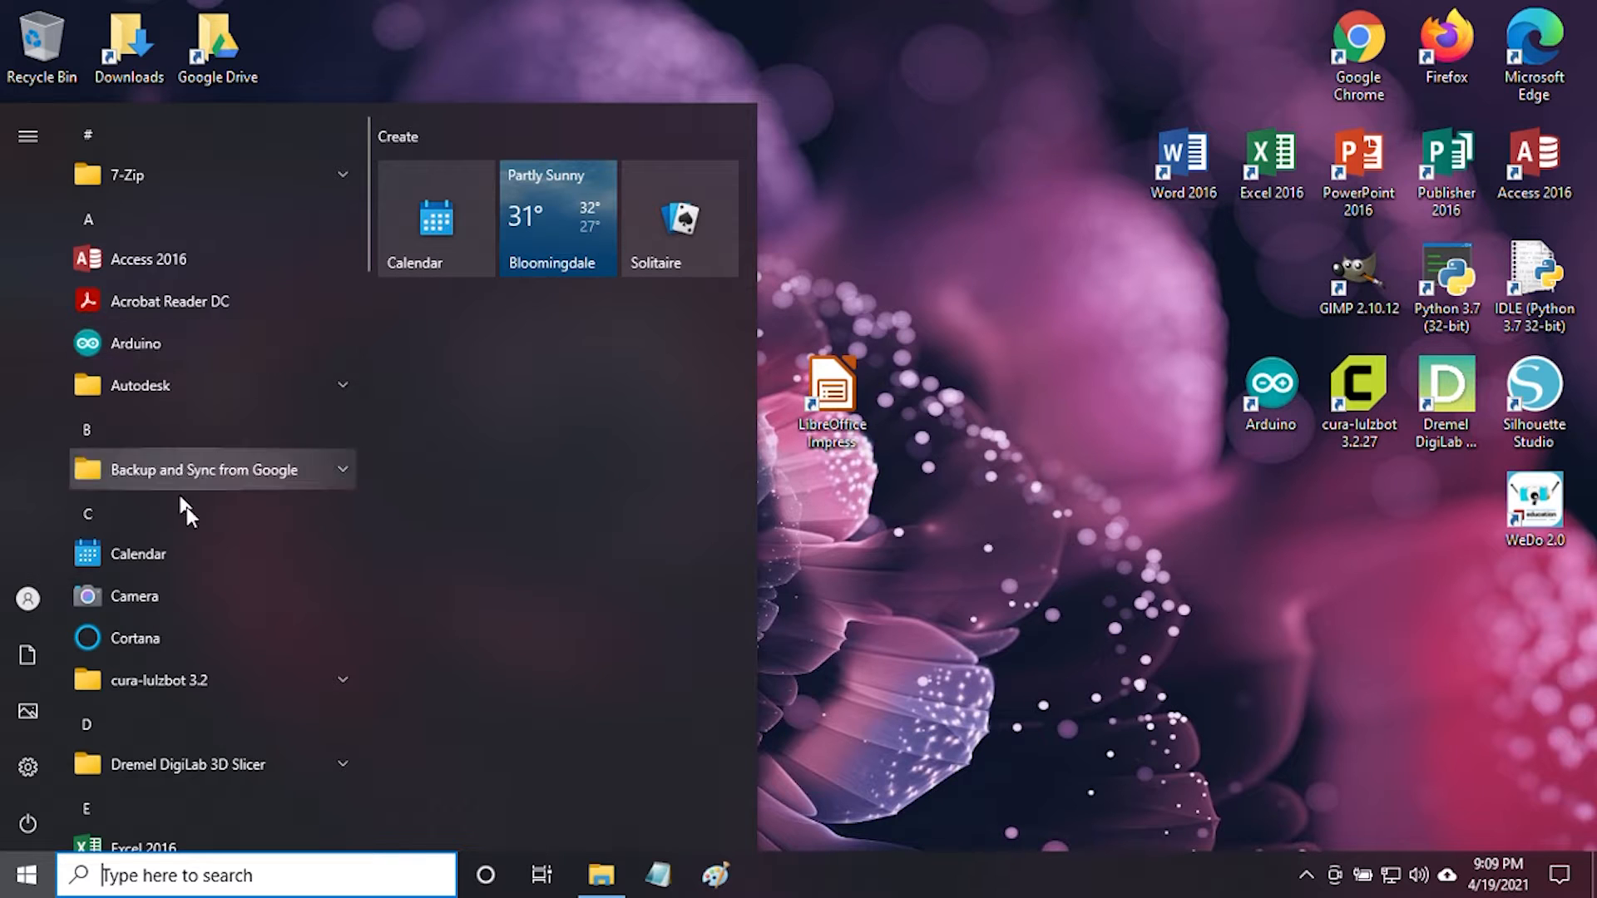
scroll(200, 441, down, 8)
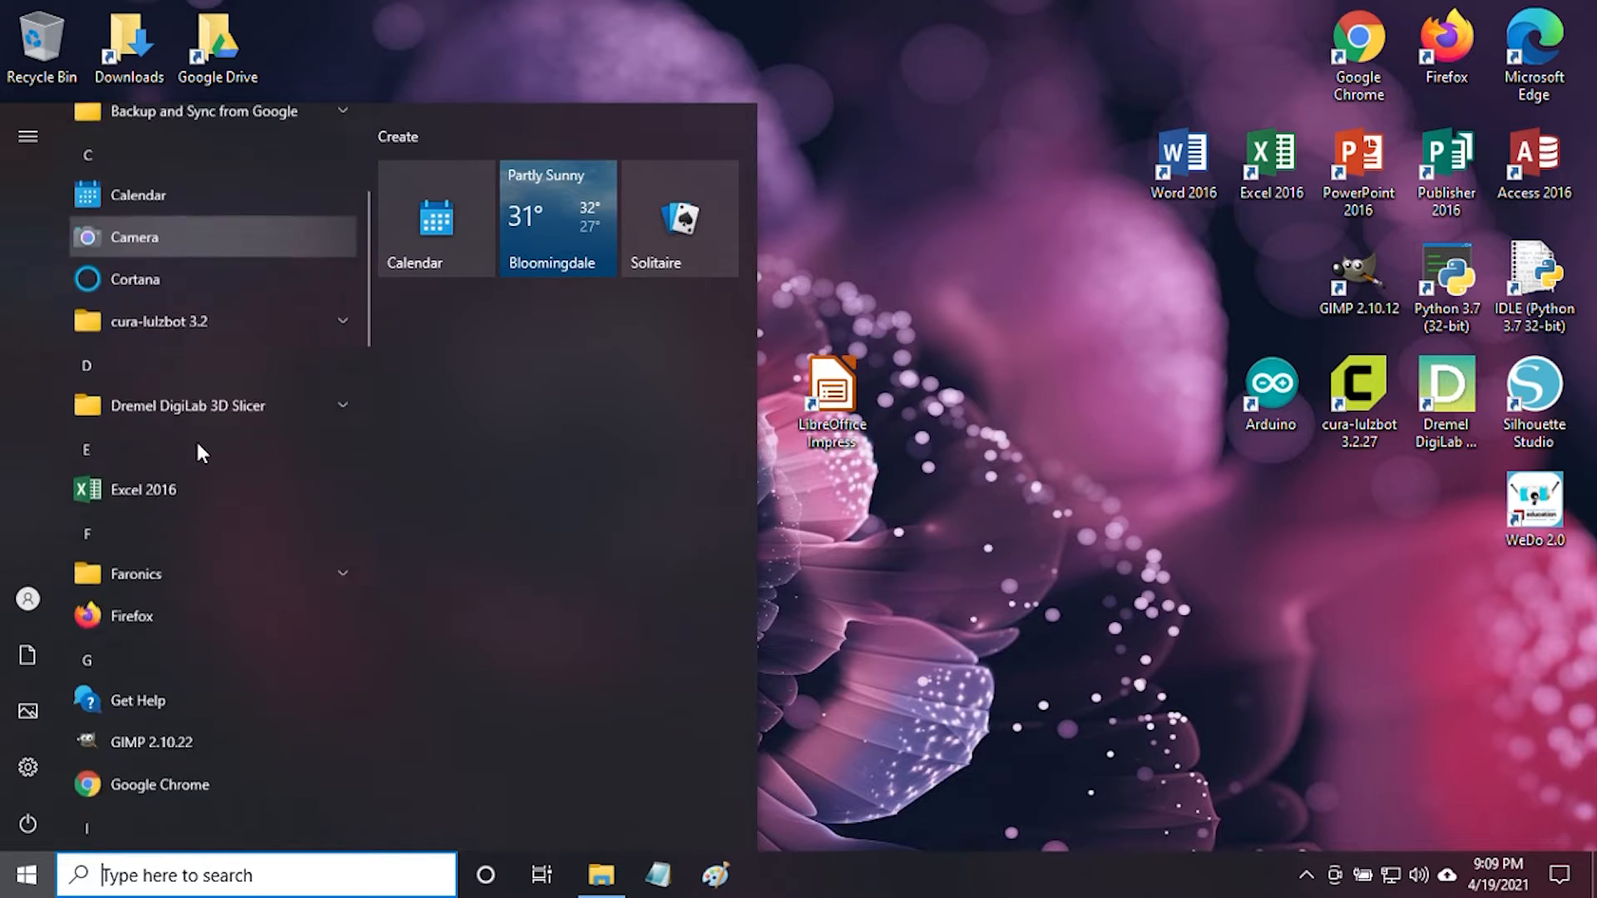
scroll(196, 490, down, 3)
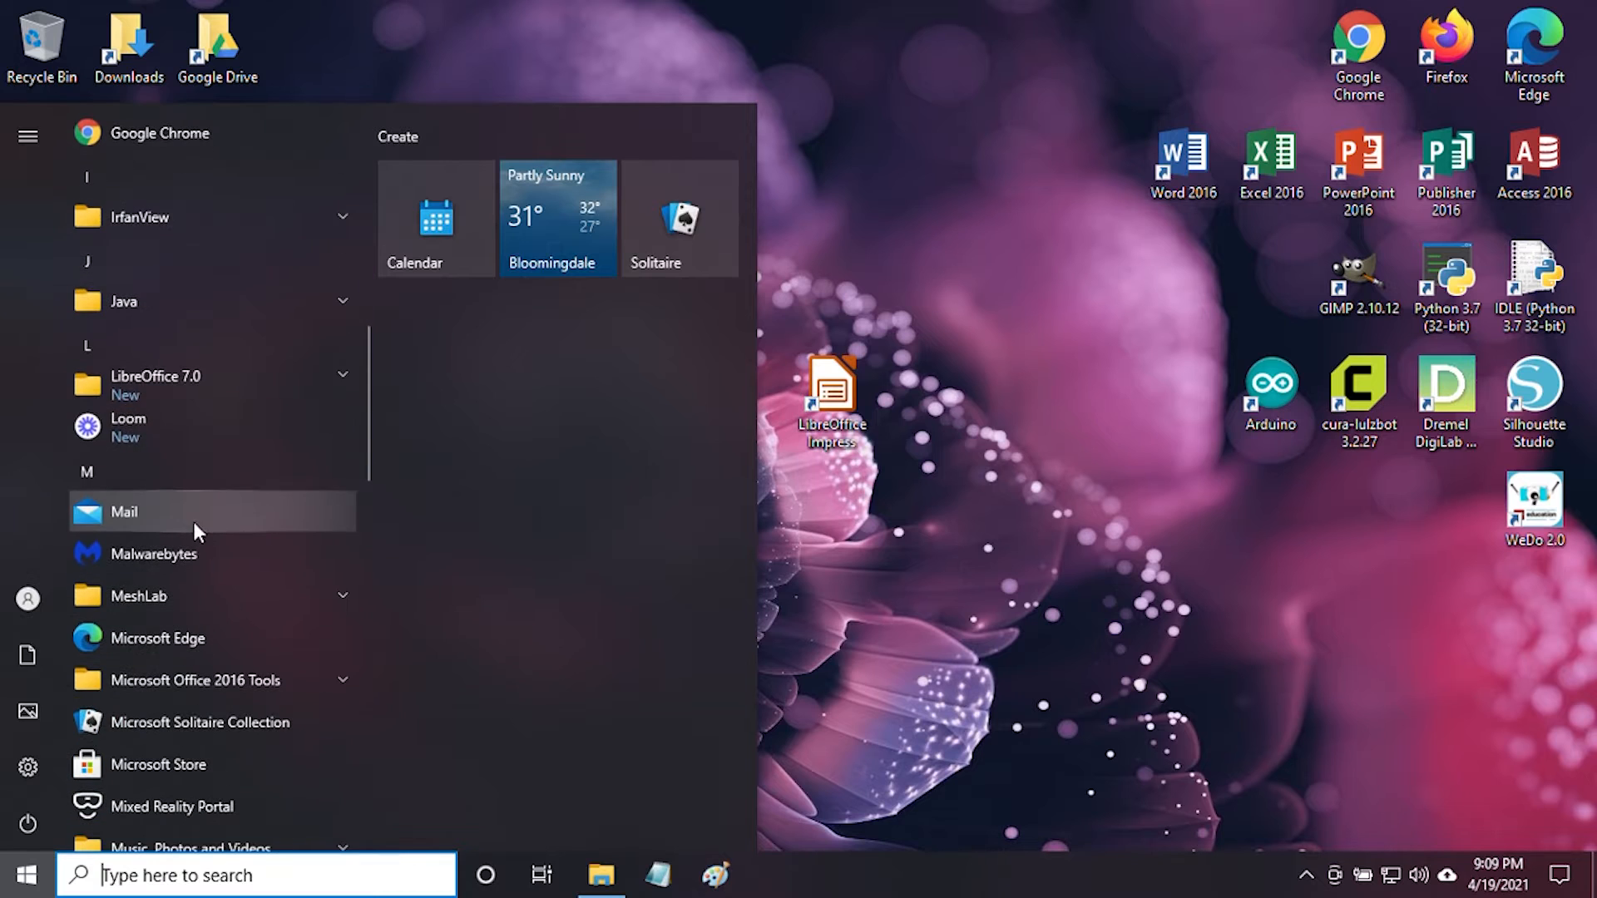
click(154, 376)
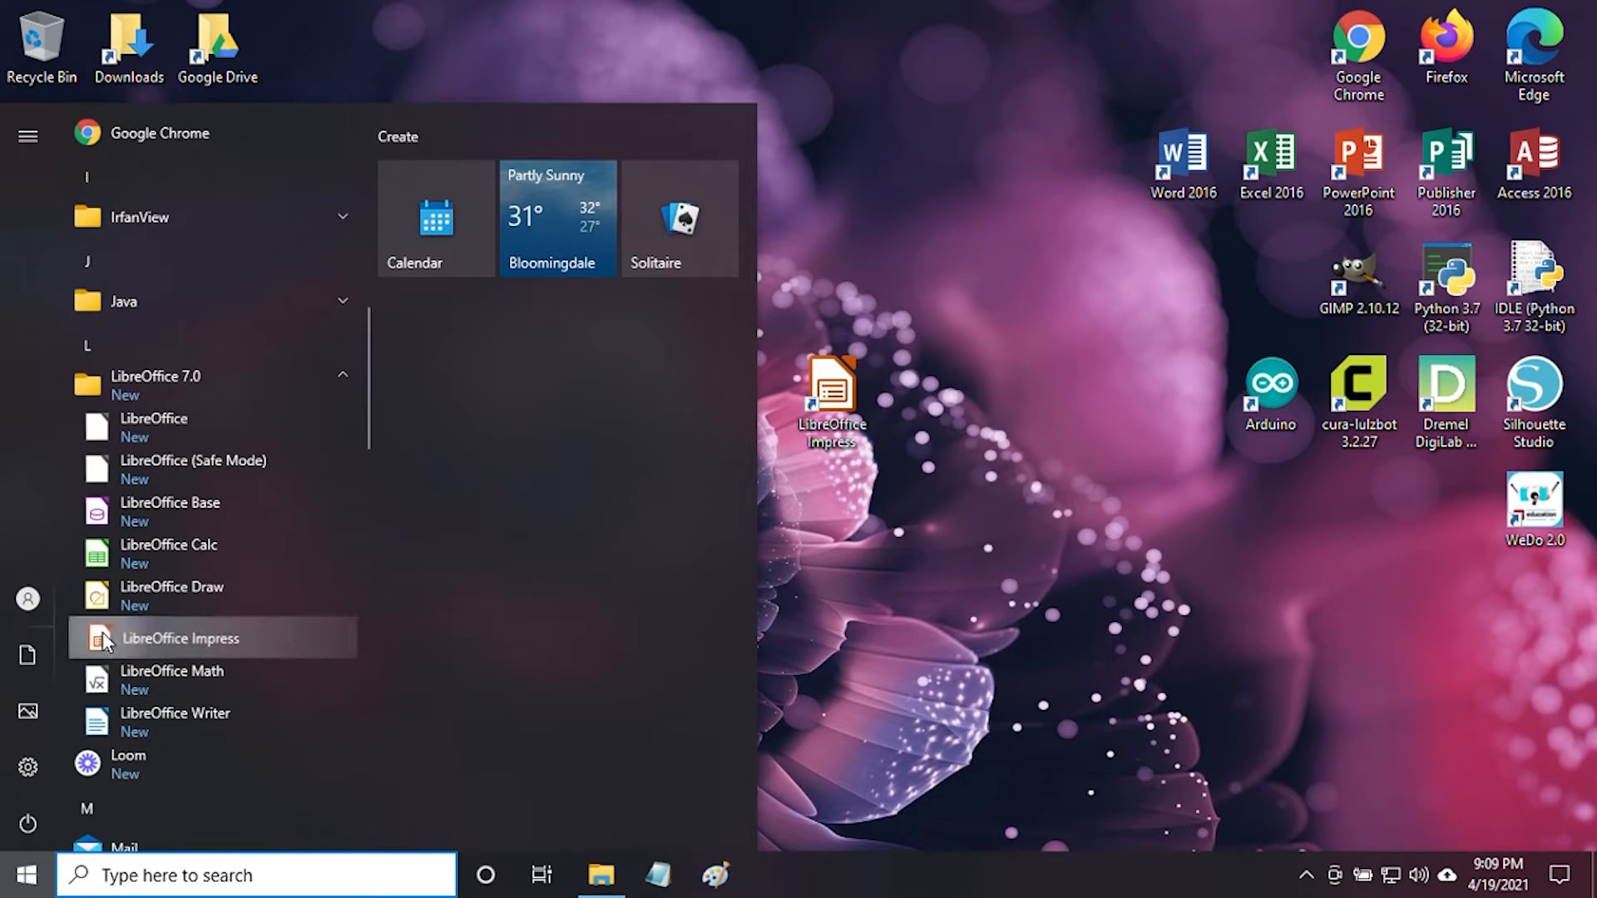
drag(102, 632, 894, 613)
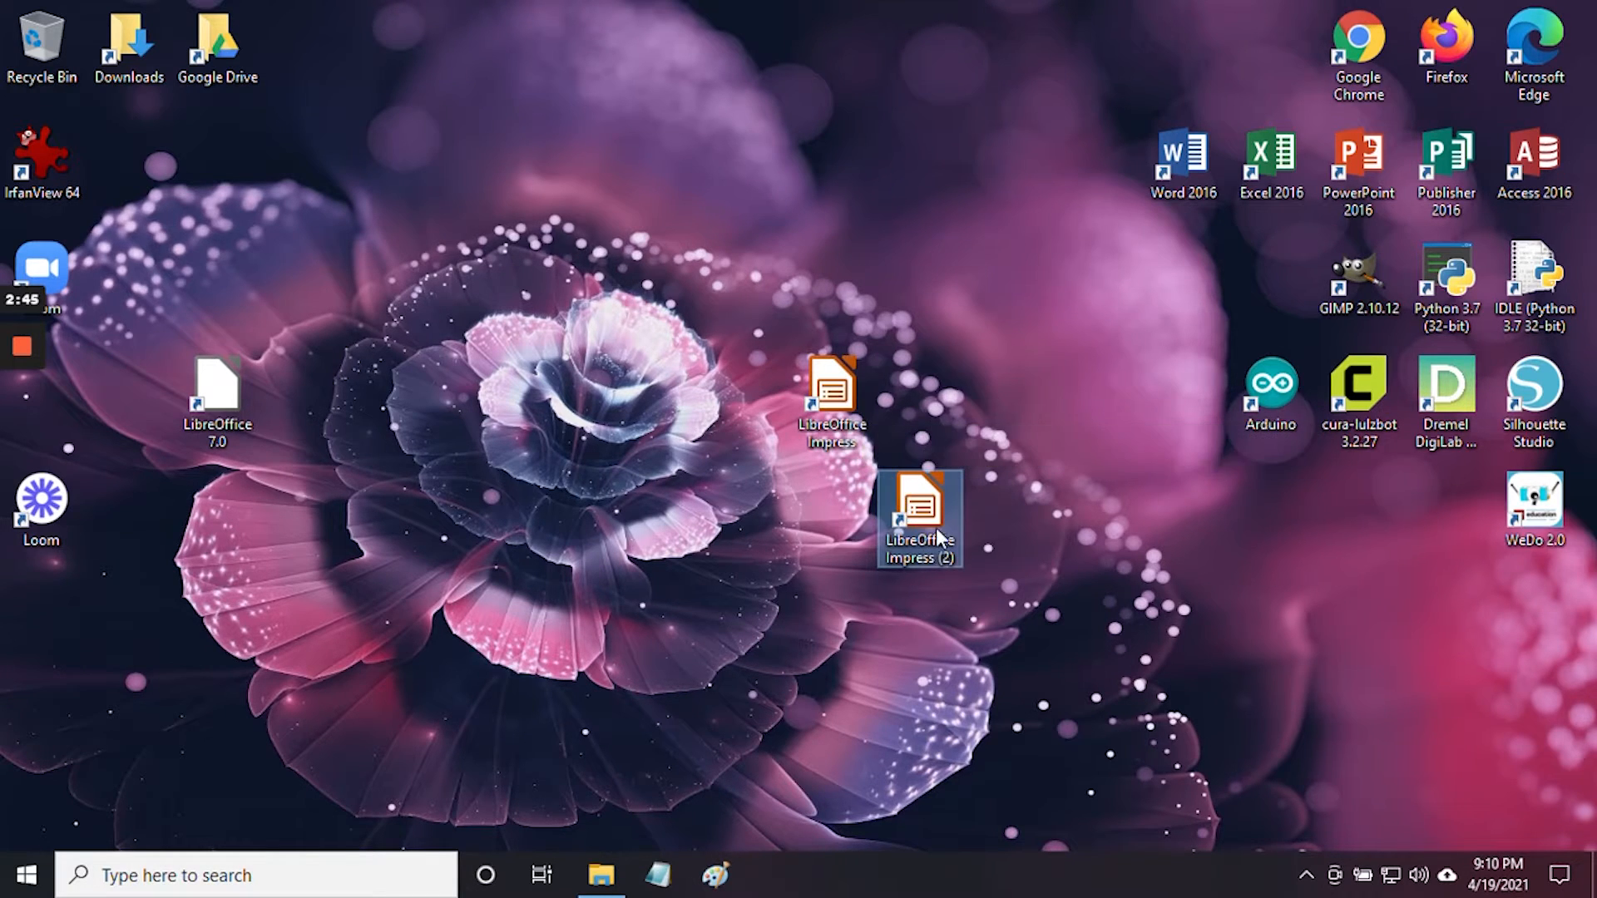
Start LibreOffice Impress from its original desktop shortcut without a template, and close it again
double_click(836, 392)
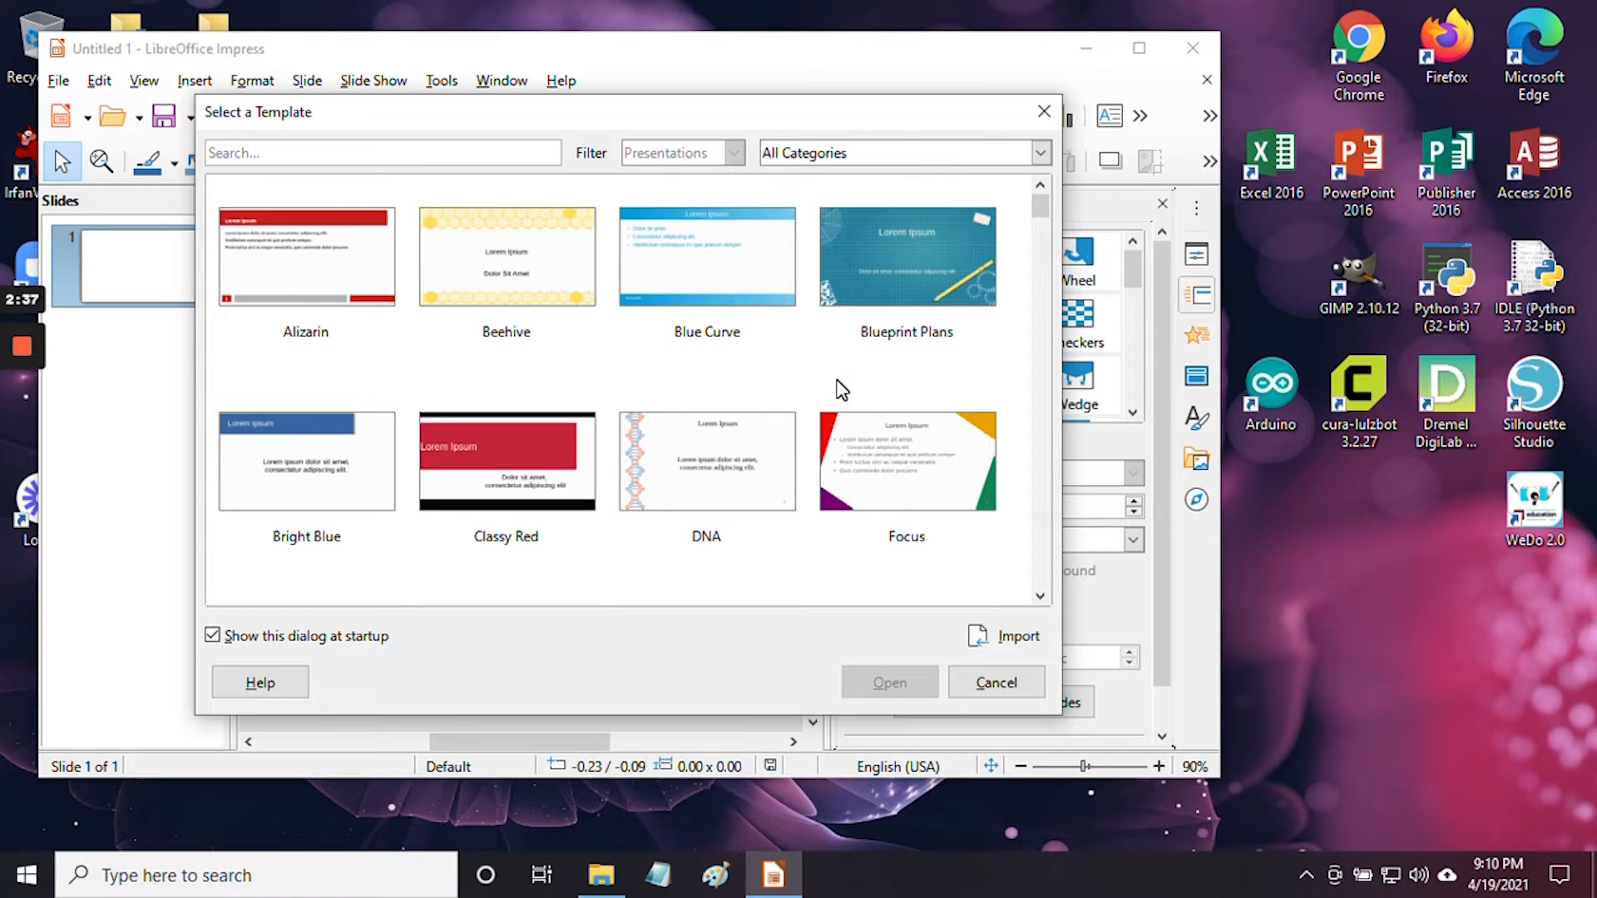
click(1043, 111)
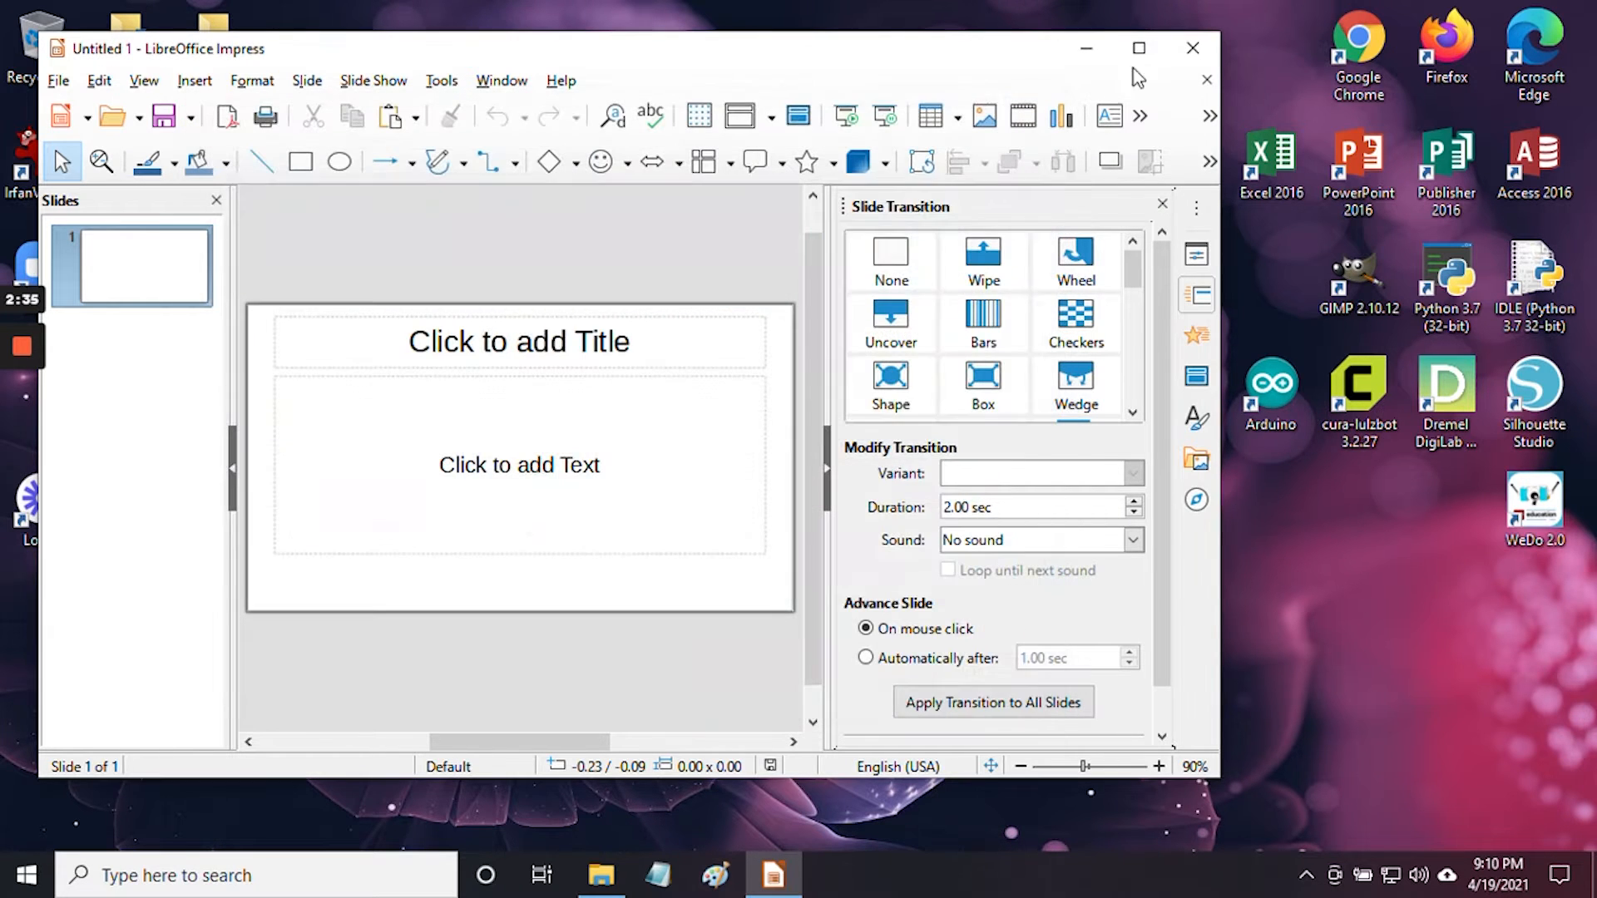
click(1208, 42)
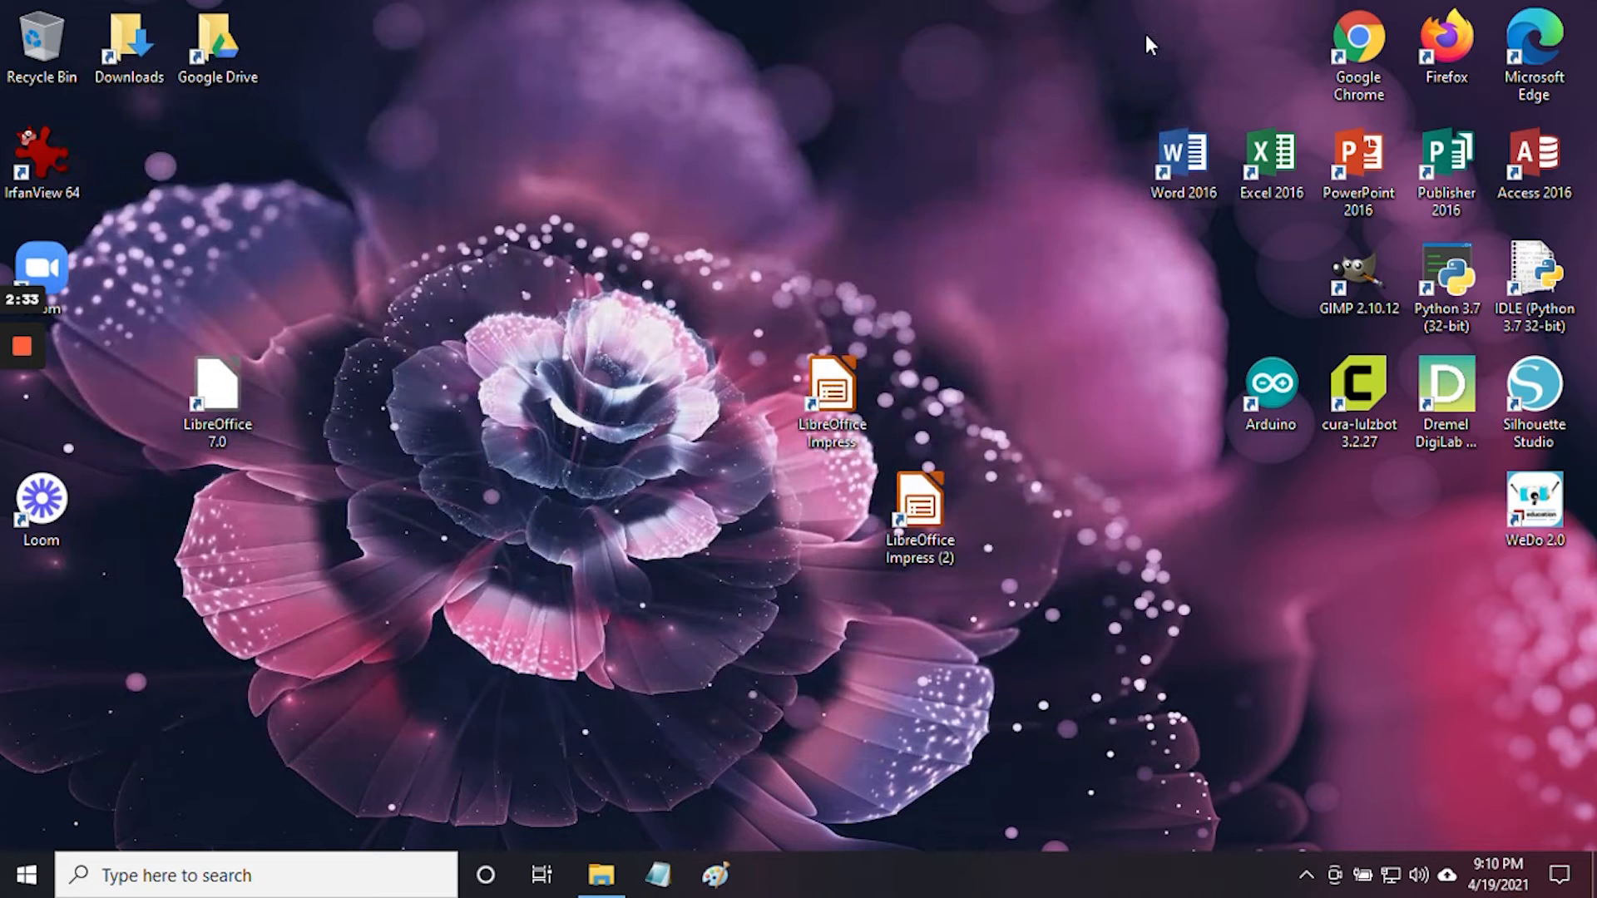
Open Impress.odp from USB DISK (E:) in LibreOffice Impress to view it, and close it
click(600, 875)
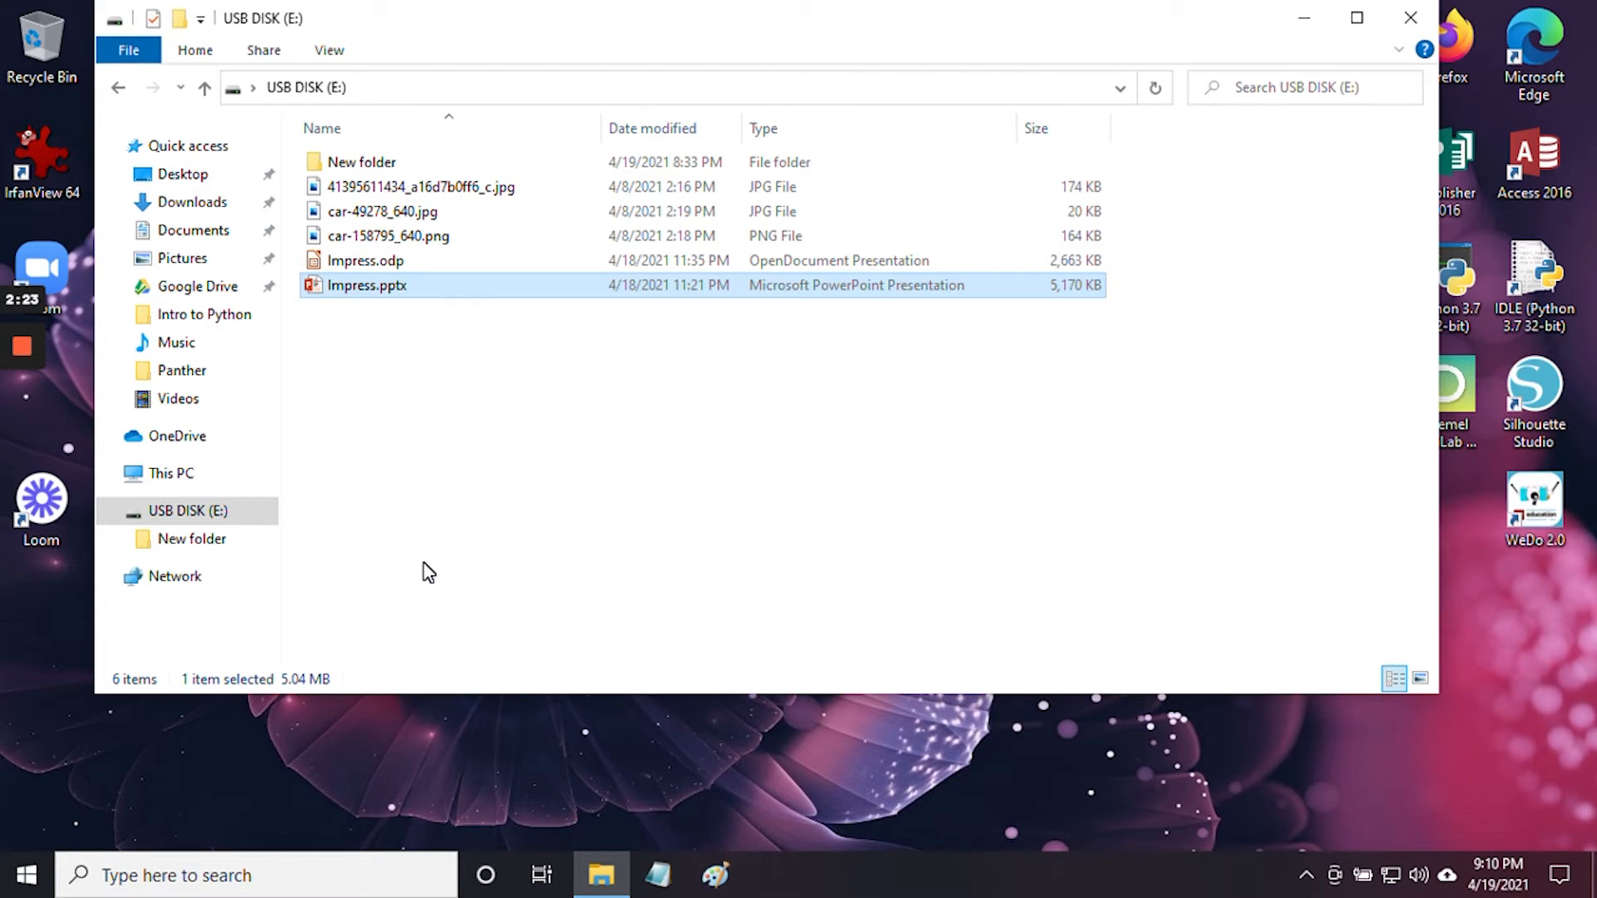
click(384, 267)
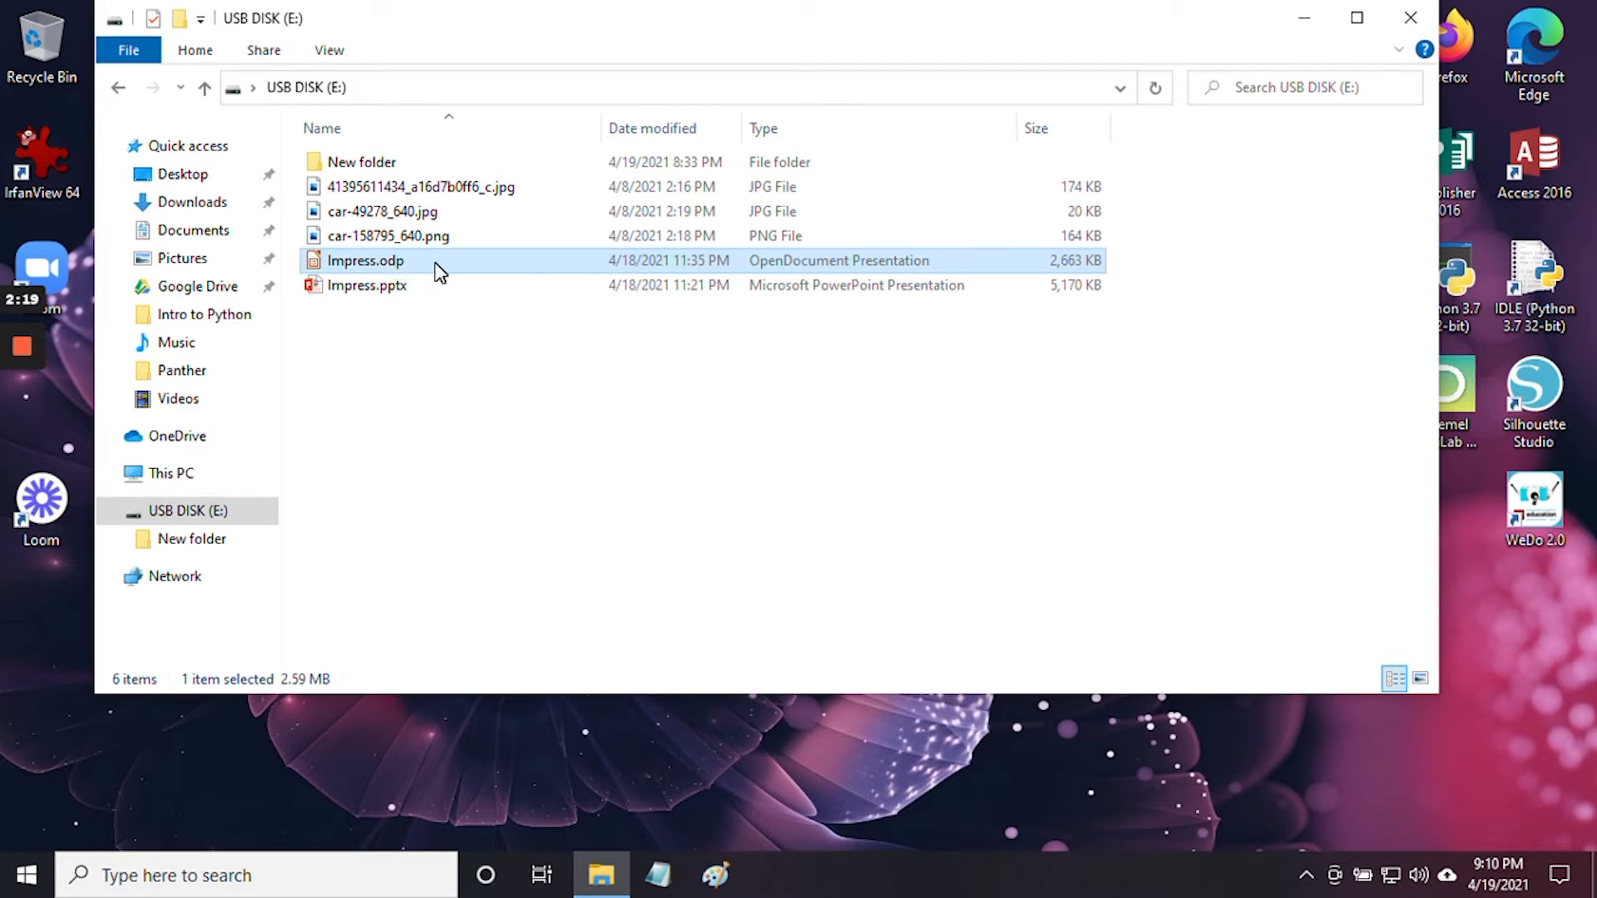
double_click(383, 266)
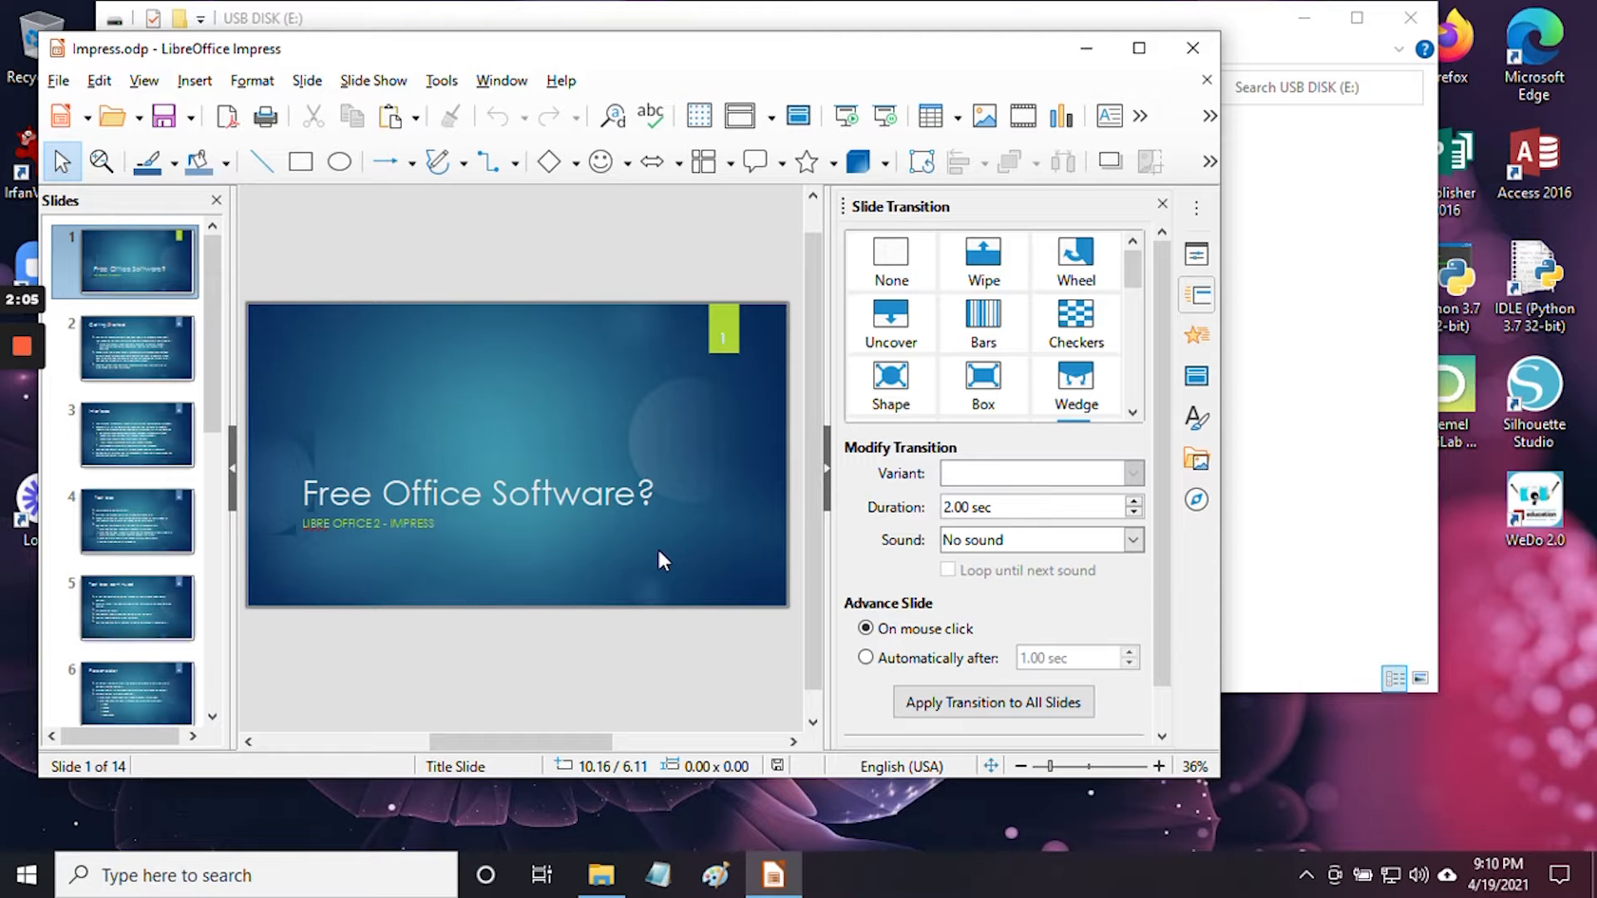
drag(681, 52, 796, 79)
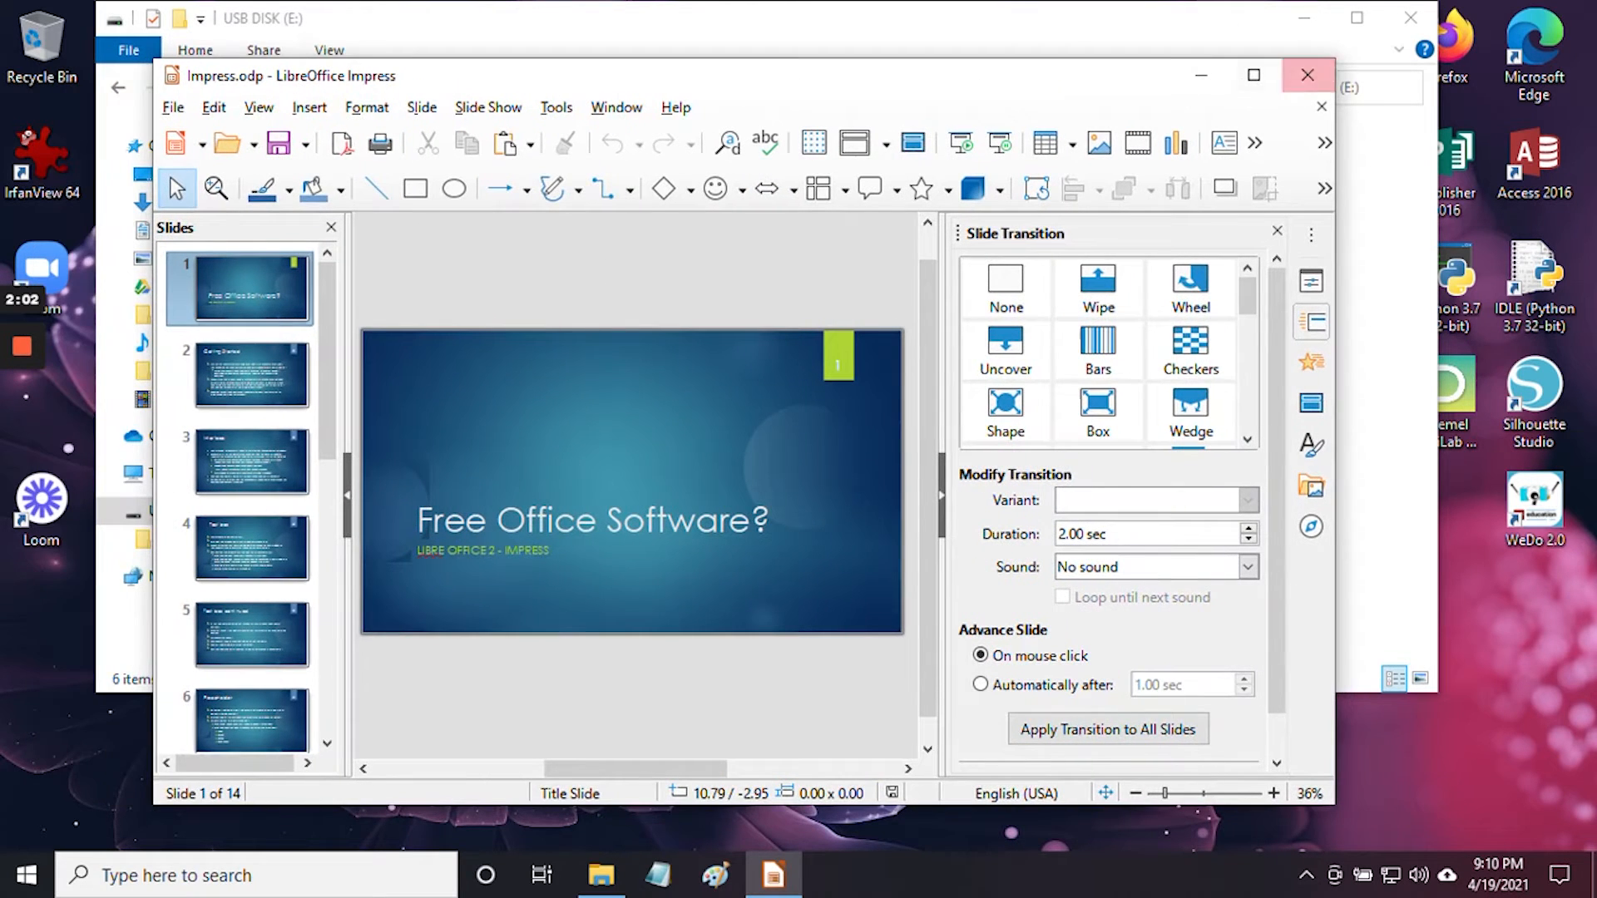
click(1307, 75)
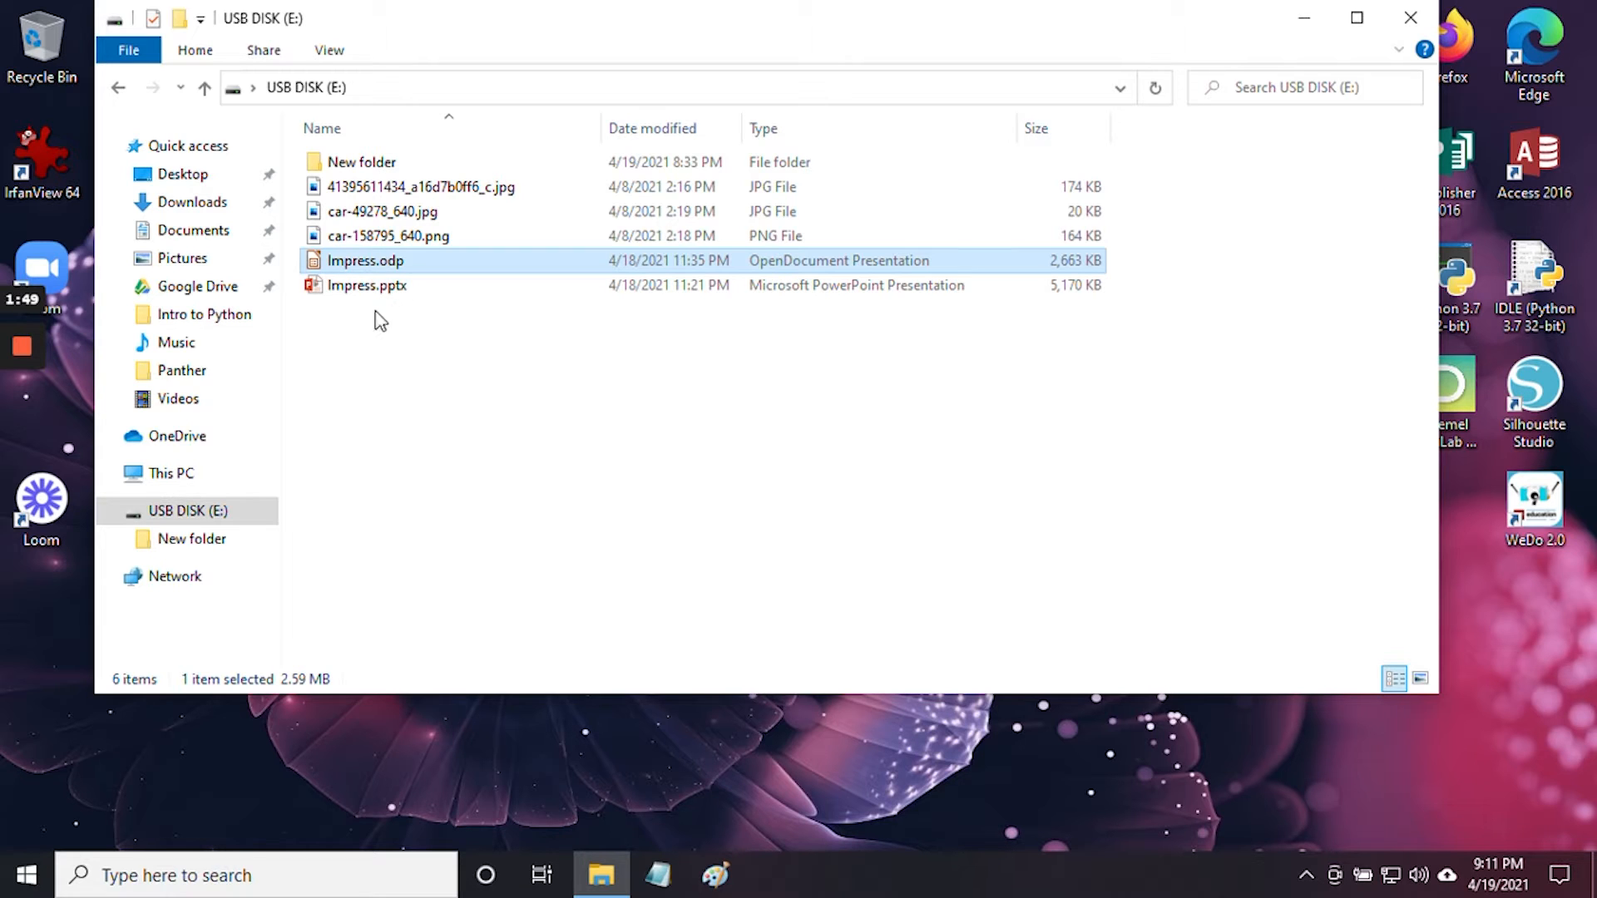
Open Impress.pptx in PowerPoint, decline choosing default file types, and close PowerPoint
click(431, 290)
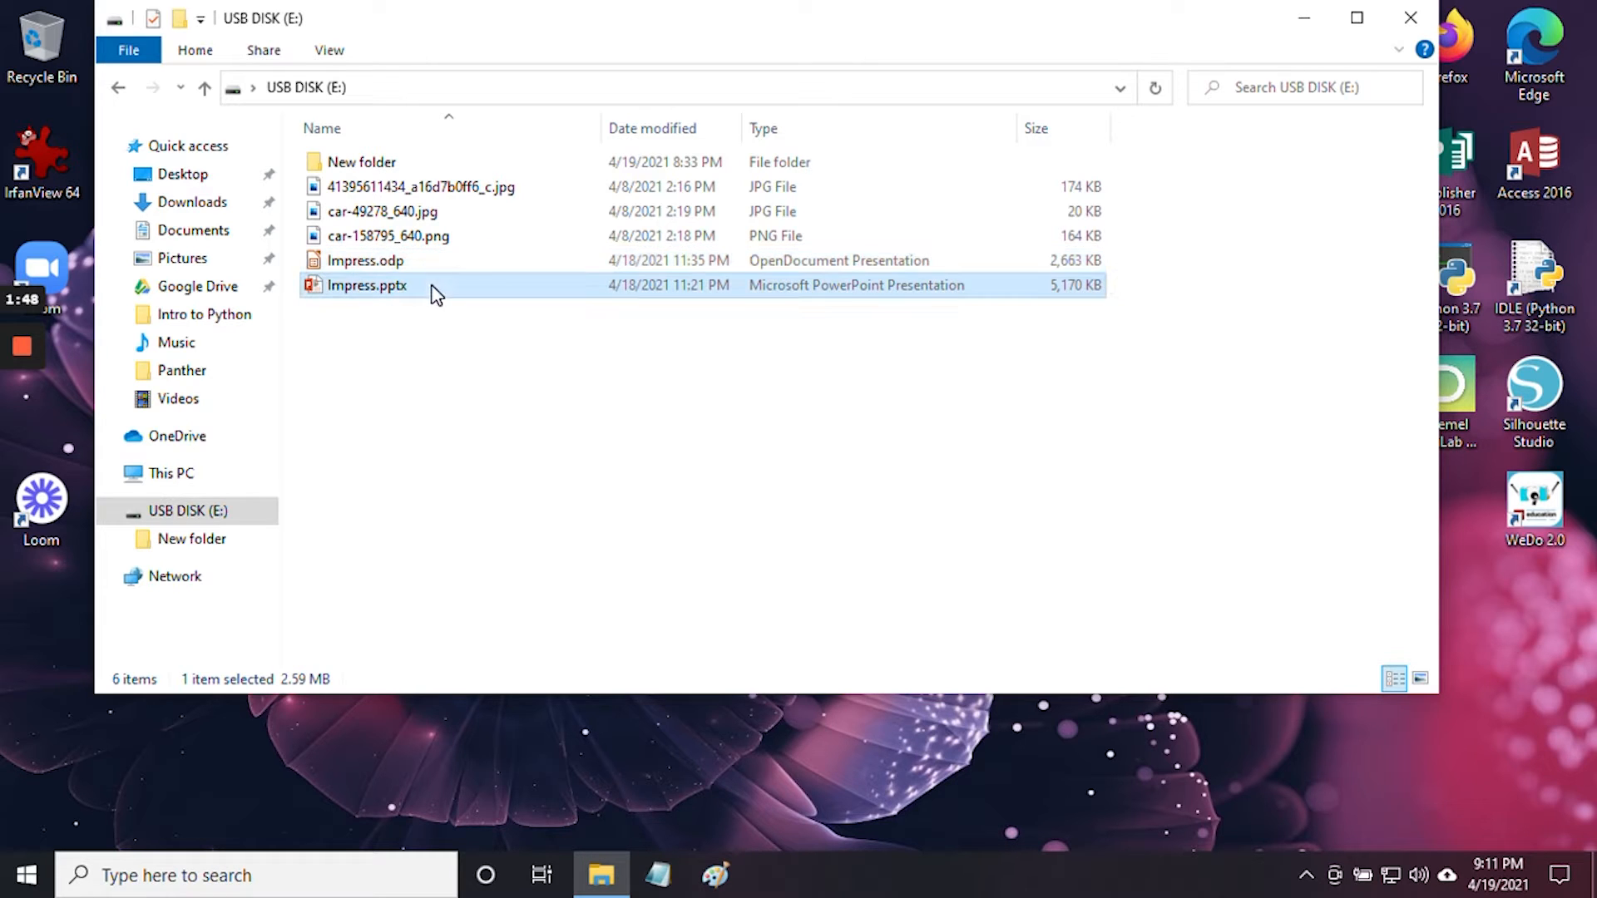
double_click(385, 291)
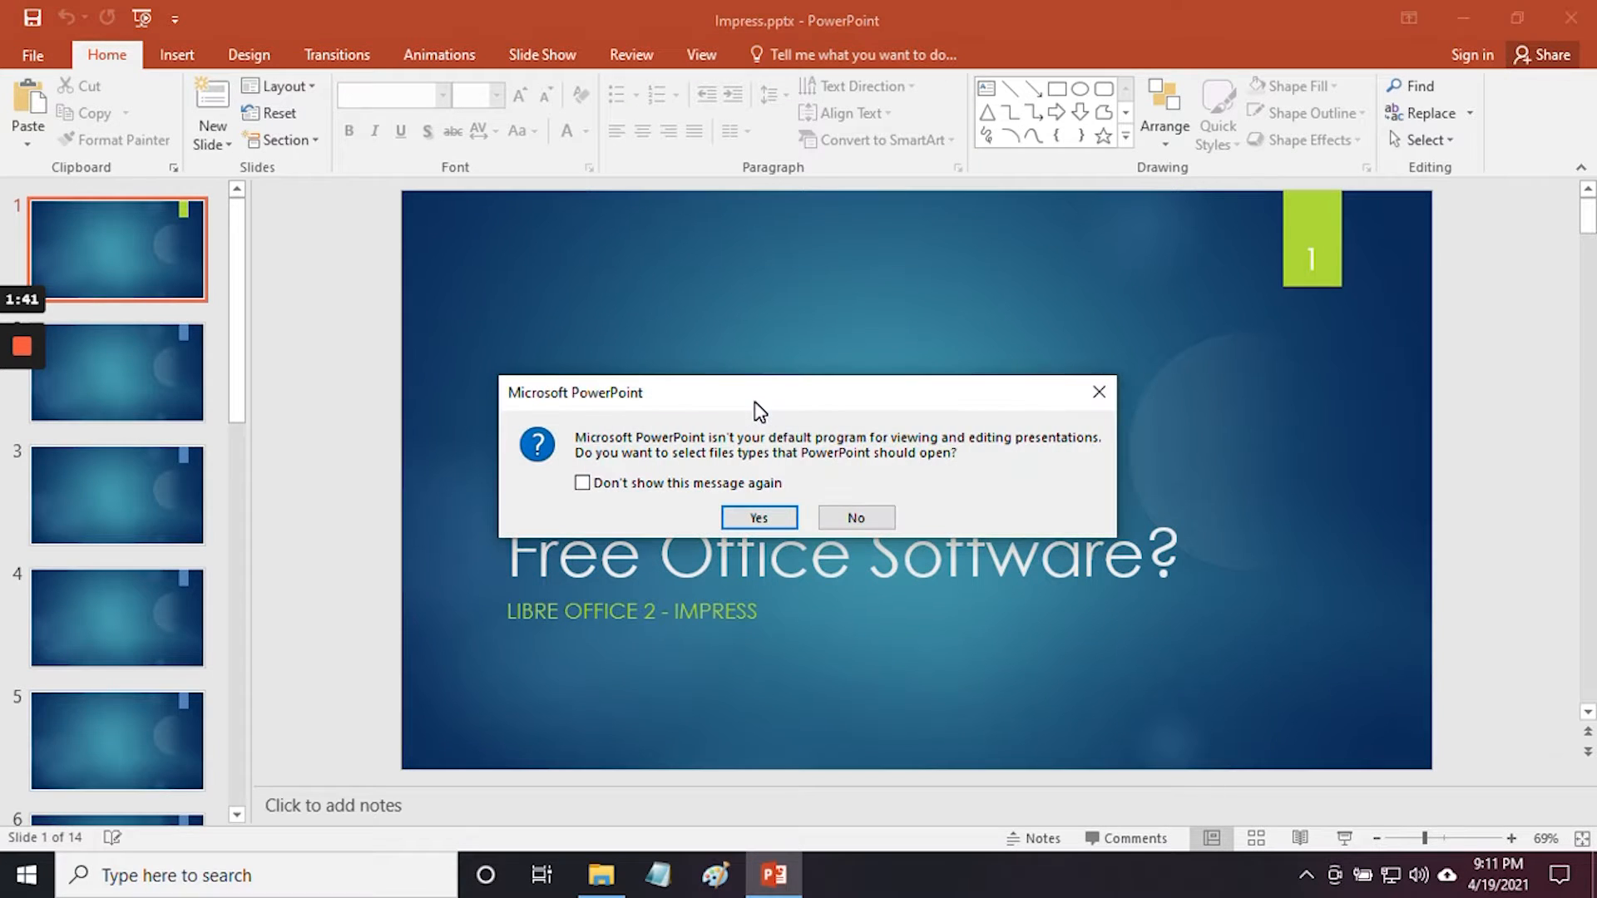
click(857, 519)
click(1568, 20)
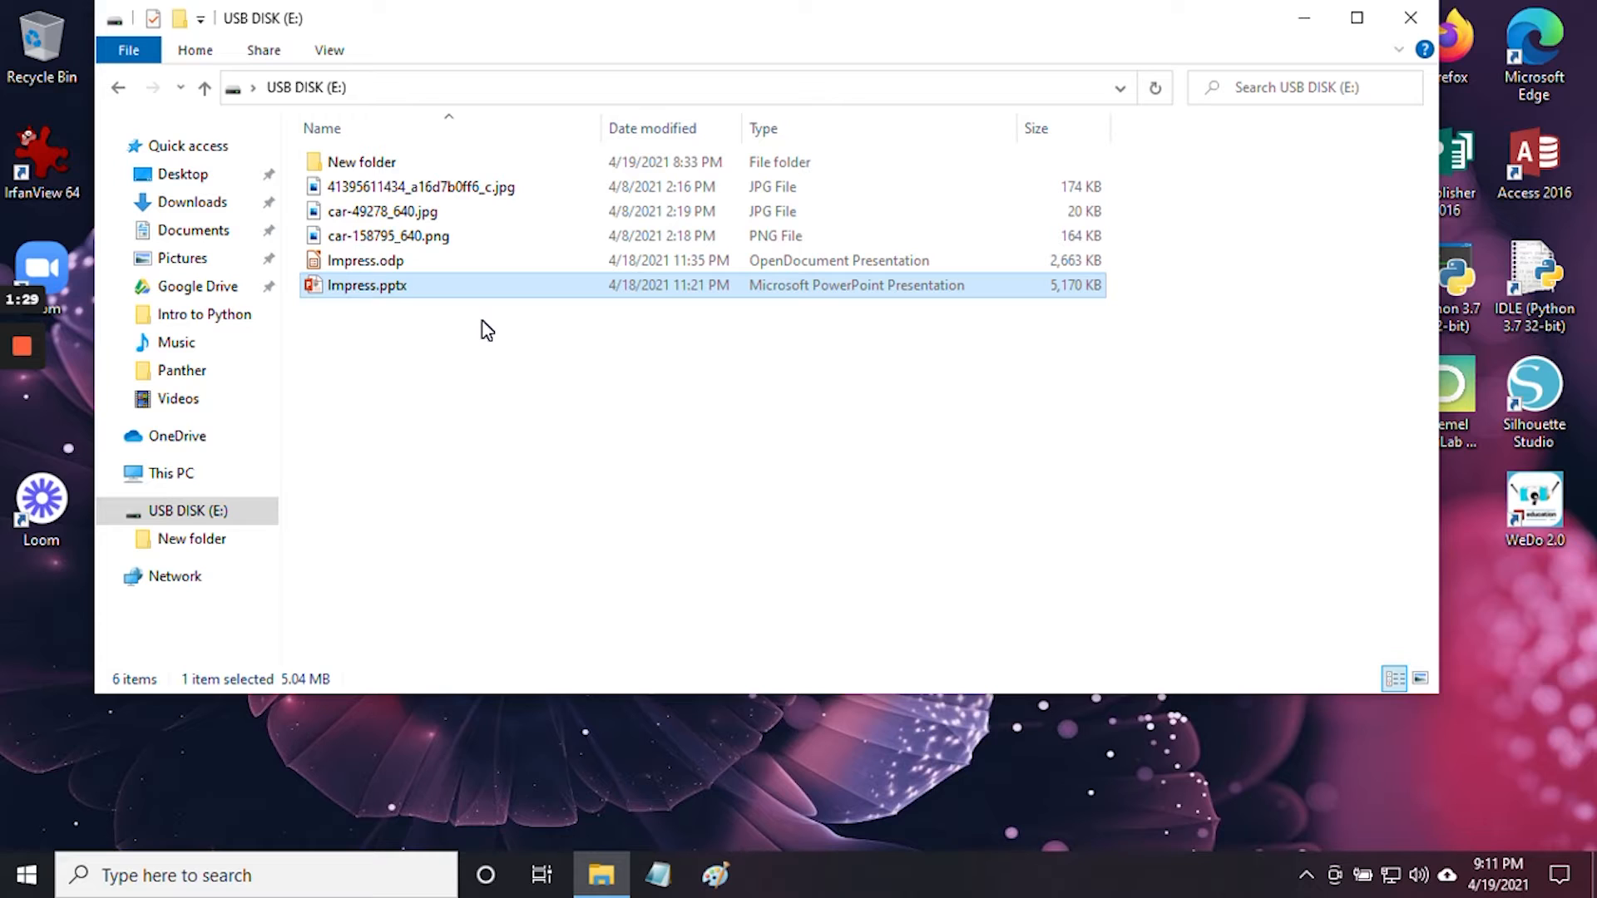
Open Impress.pptx with LibreOffice Impress instead of PowerPoint to view it, and close it
right_click(401, 286)
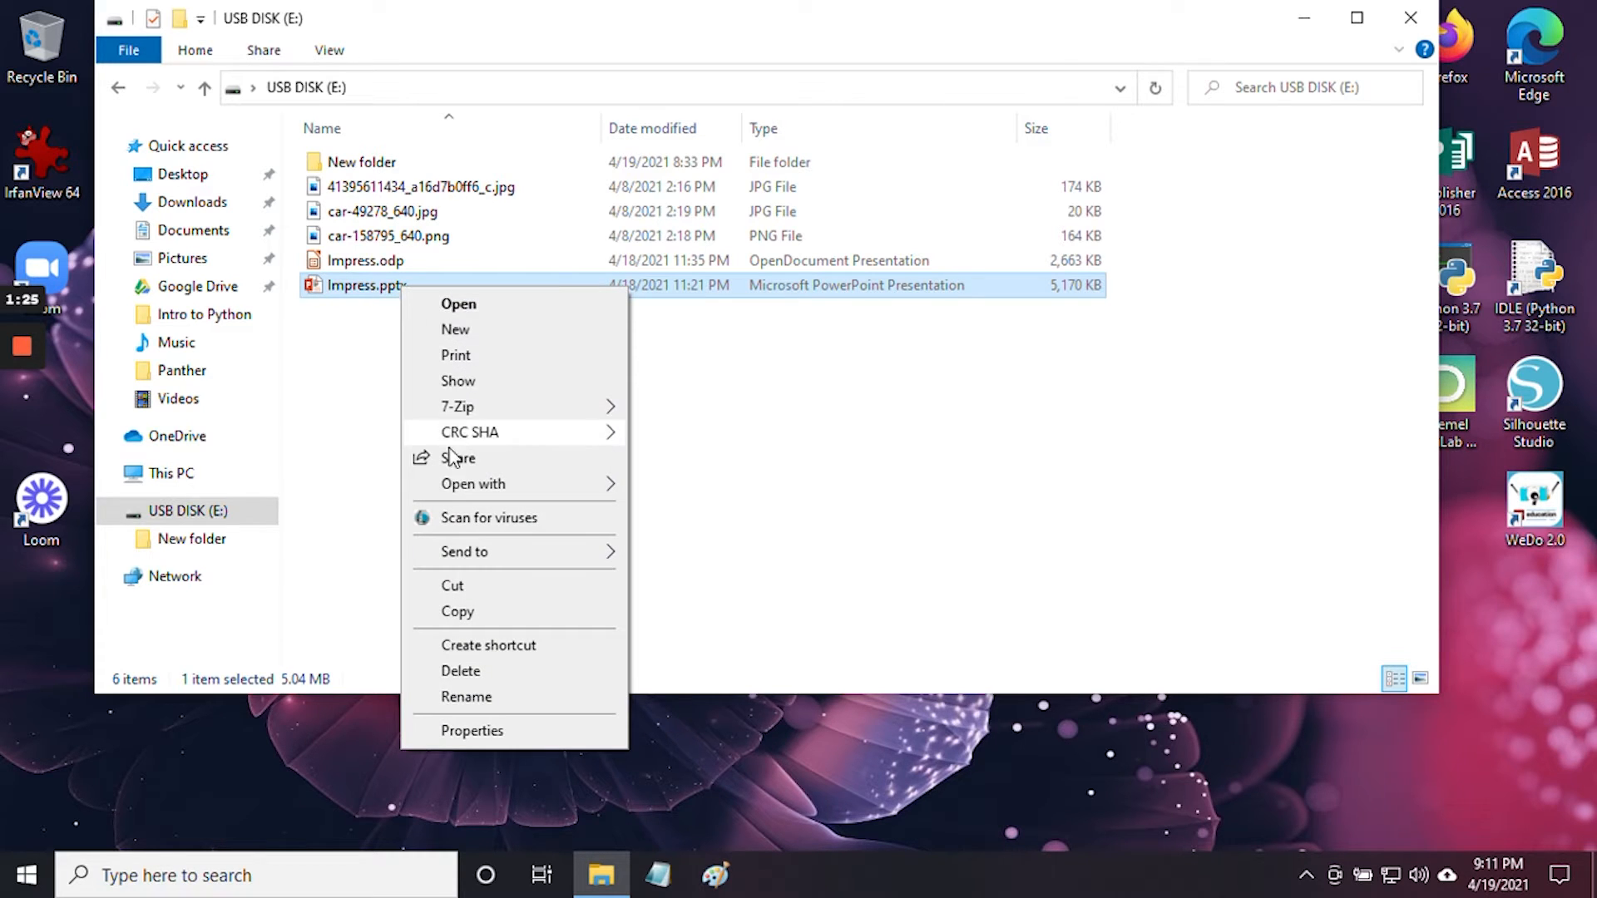
mouse_move(451, 489)
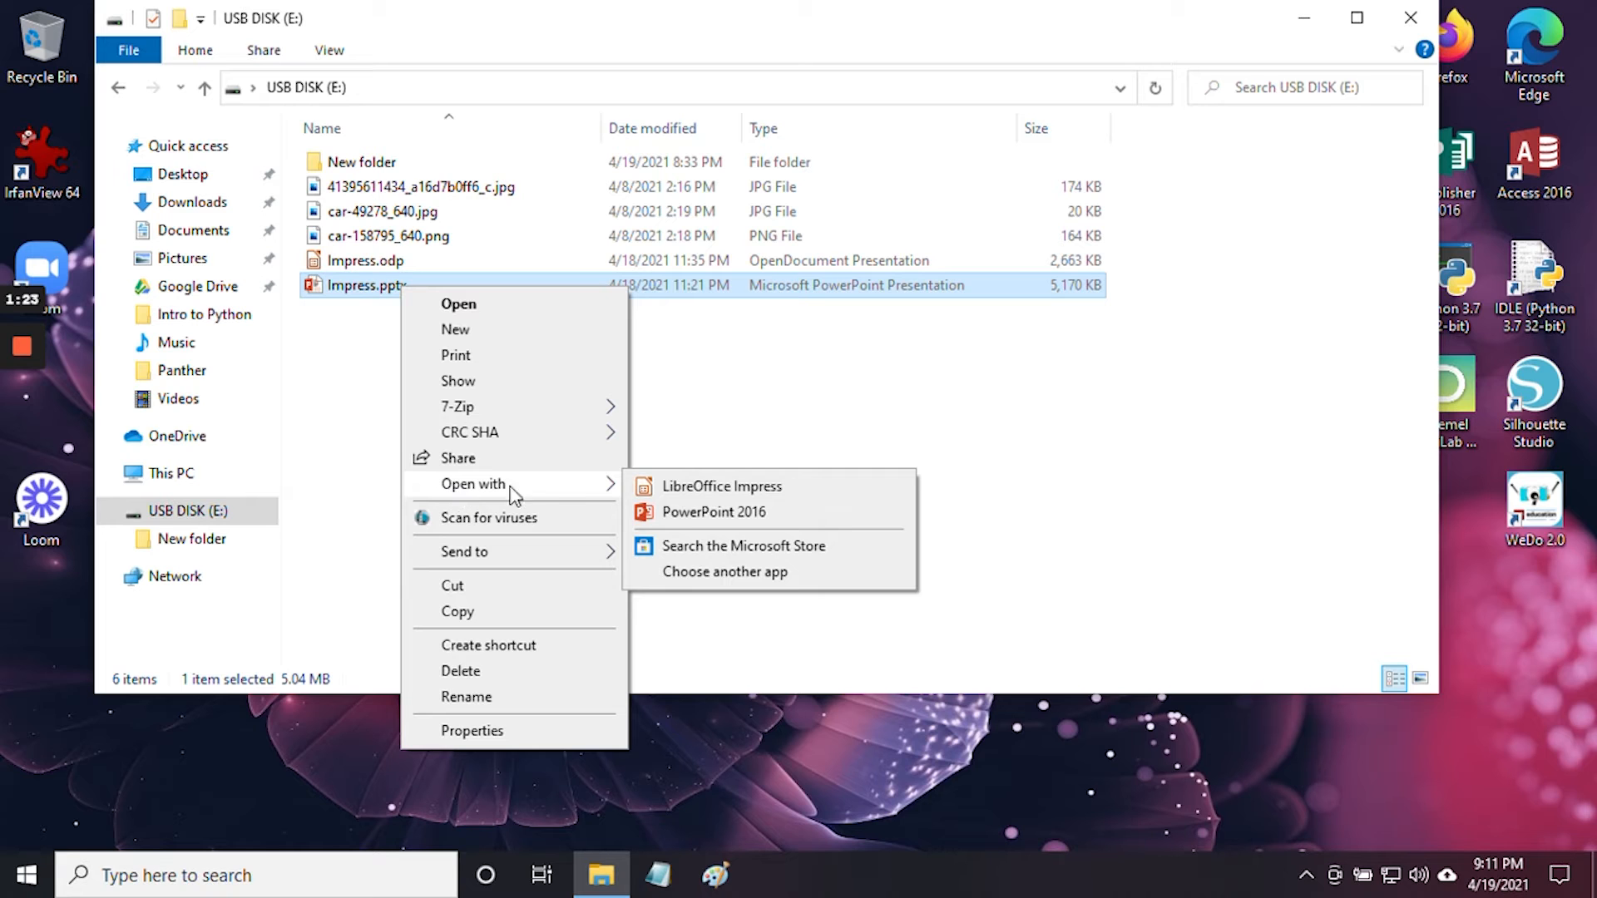
click(760, 487)
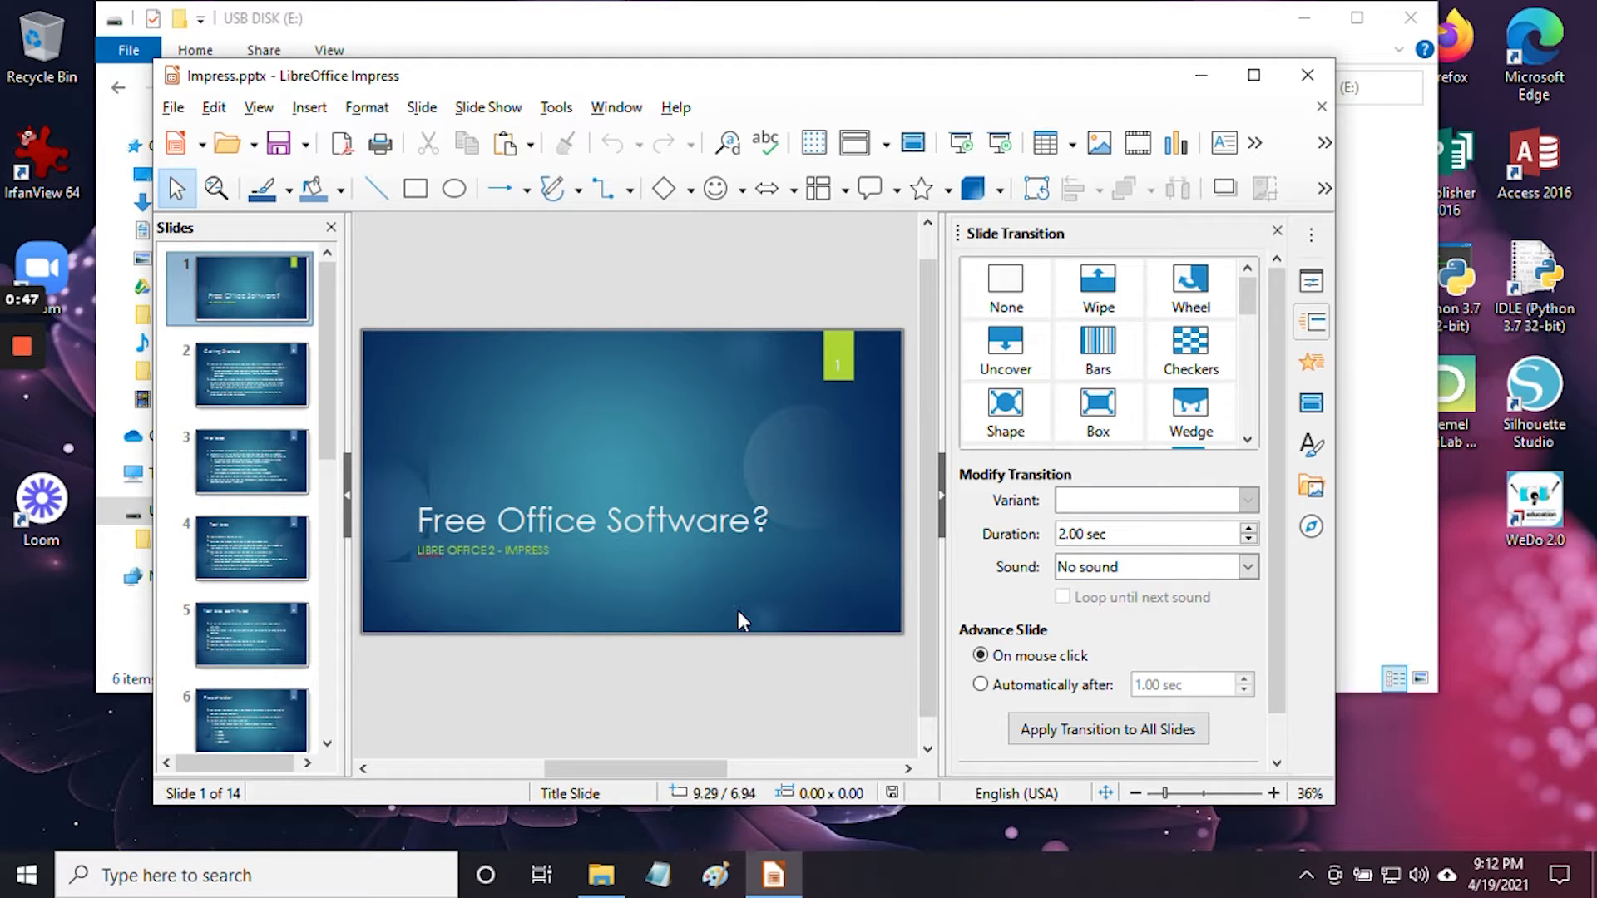
click(1307, 77)
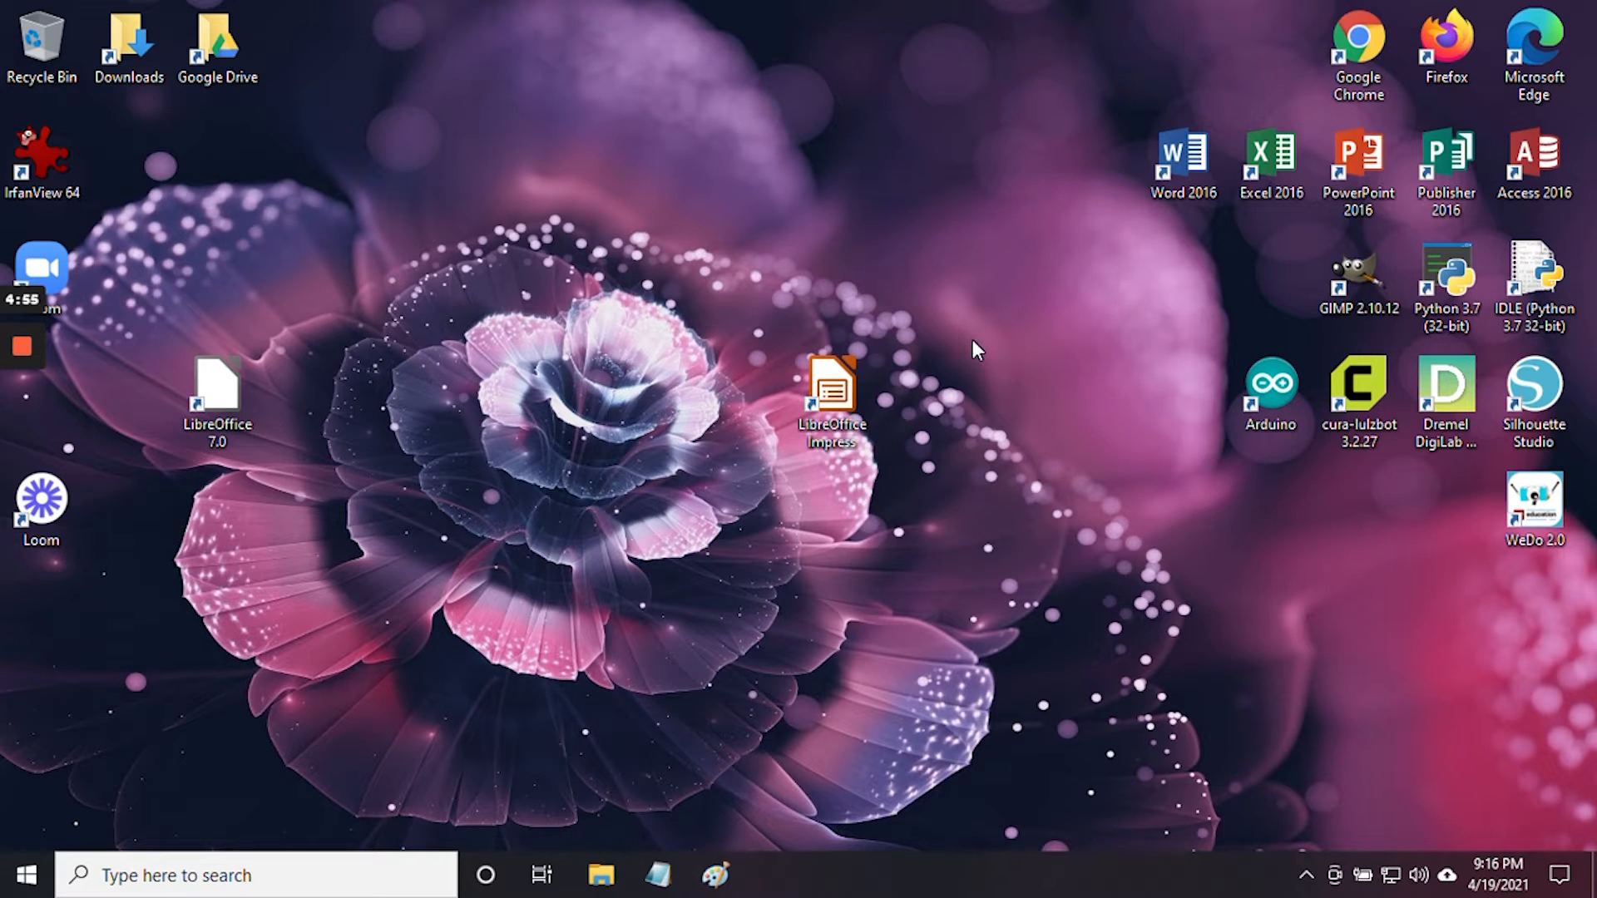
Start a blank LibreOffice Impress presentation, keeping the template dialog enabled at startup, and maximize the window
double_click(840, 393)
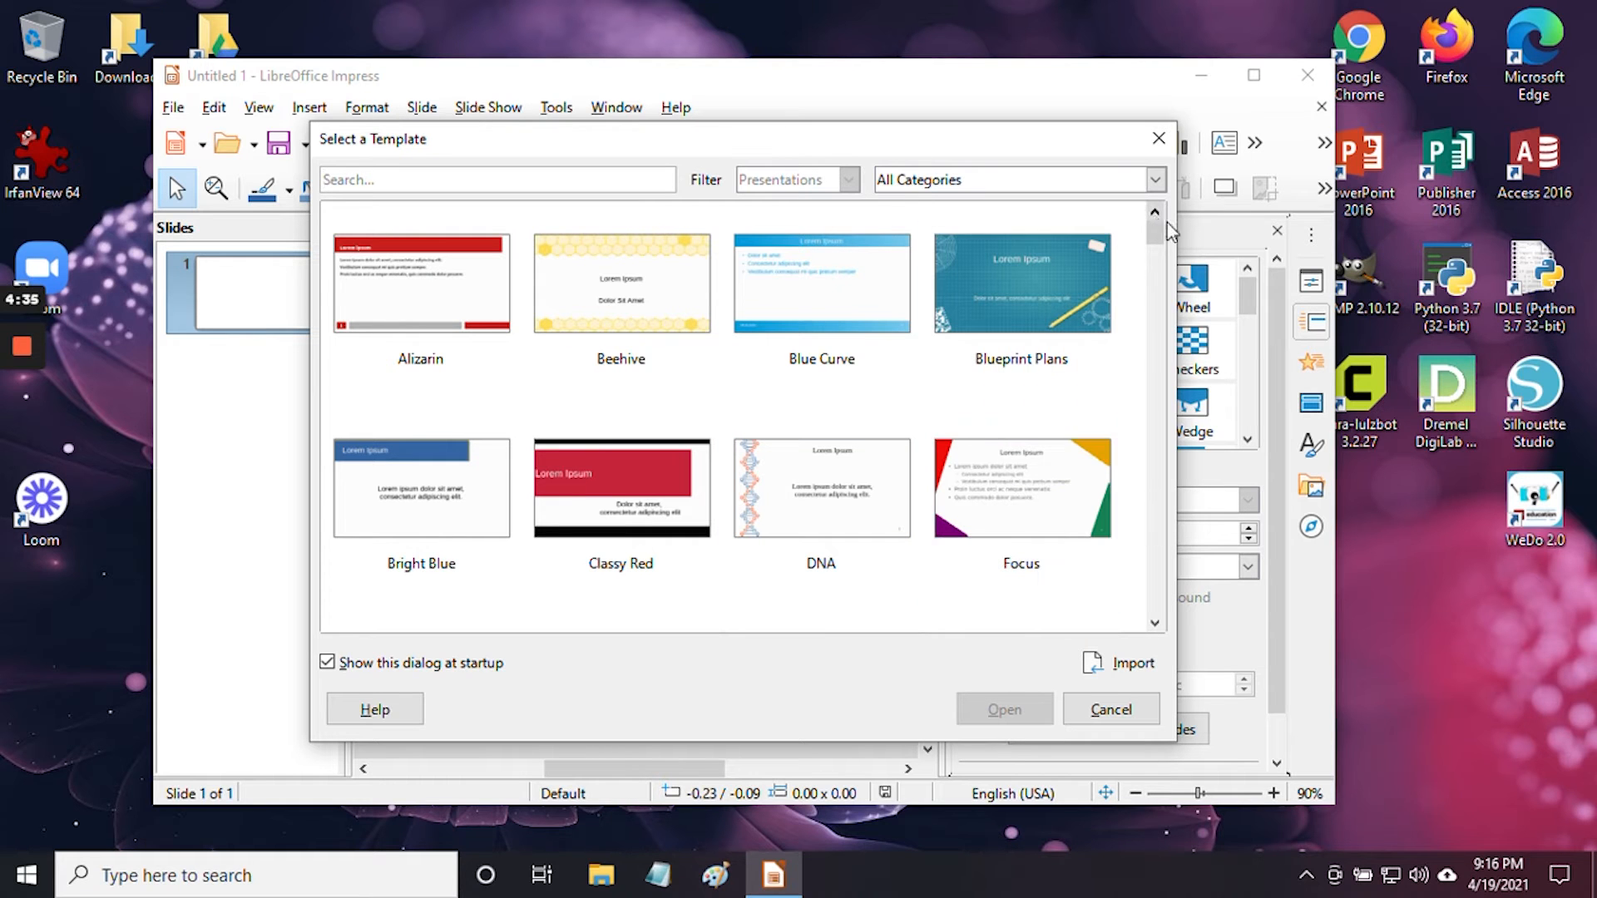
mouse_move(1162, 236)
mouse_down()
mouse_move(1151, 559)
mouse_move(1156, 233)
mouse_up()
click(328, 662)
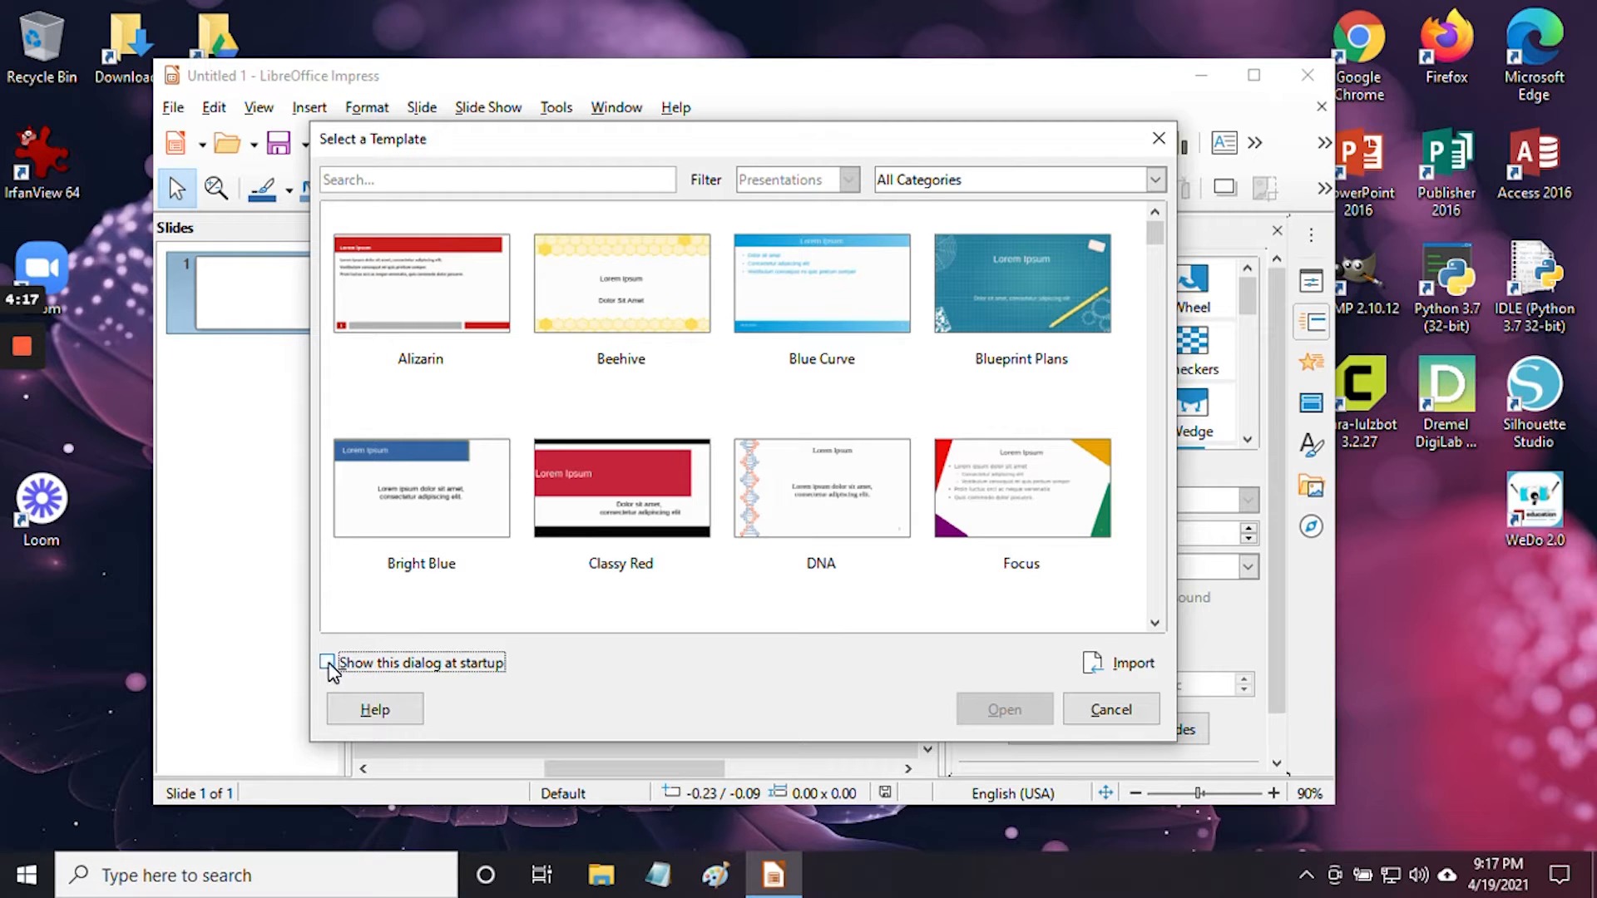
click(328, 663)
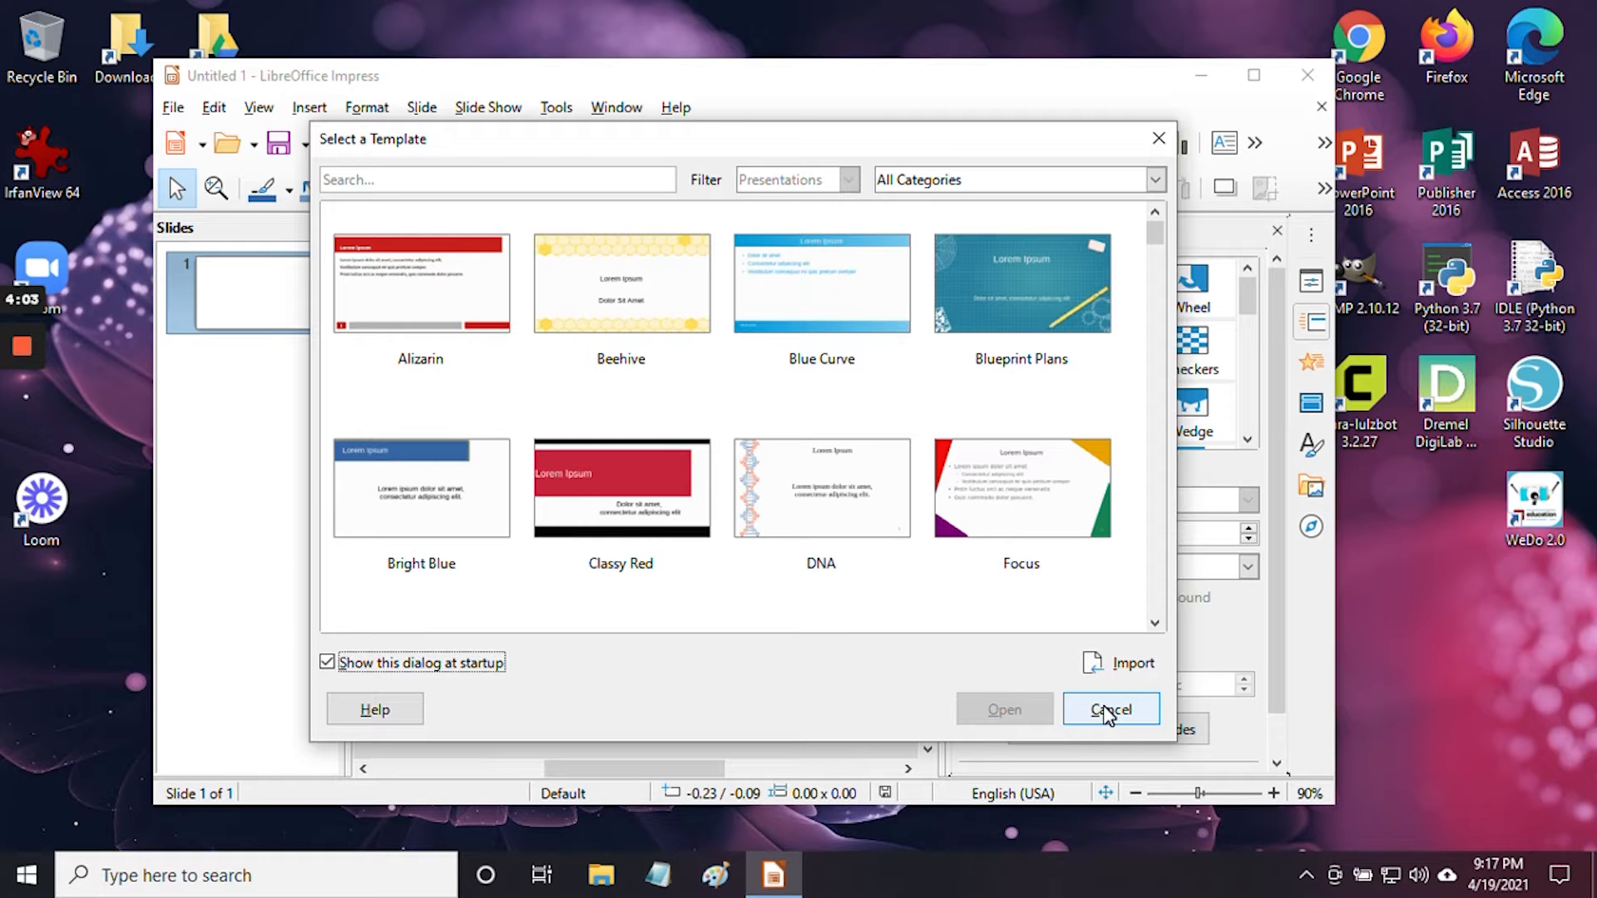
click(1106, 714)
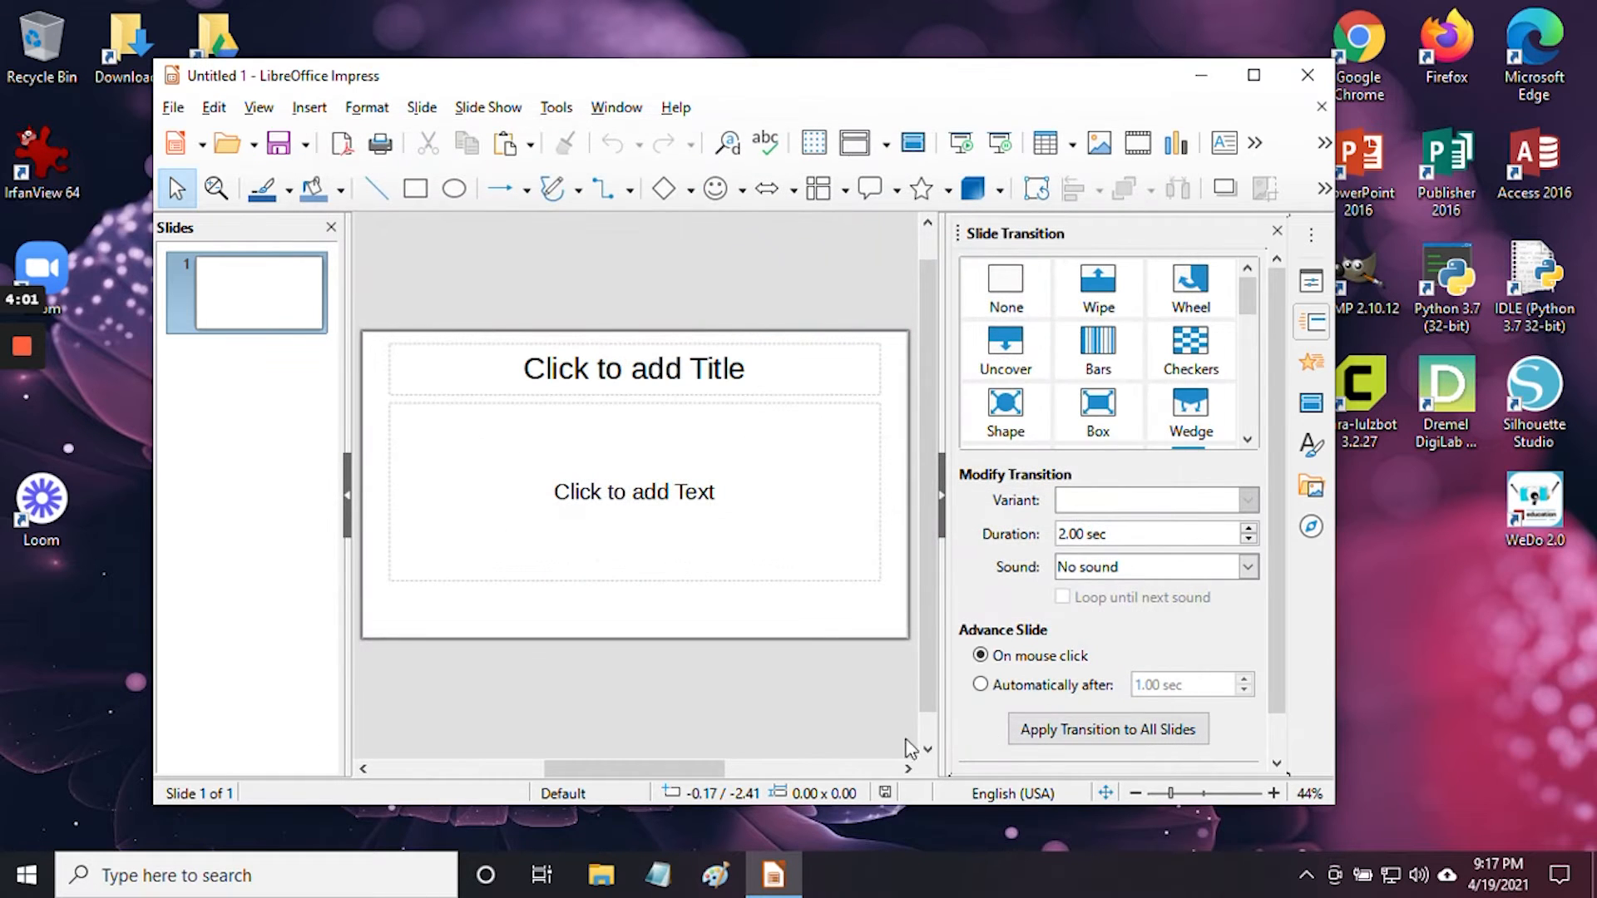
click(1253, 75)
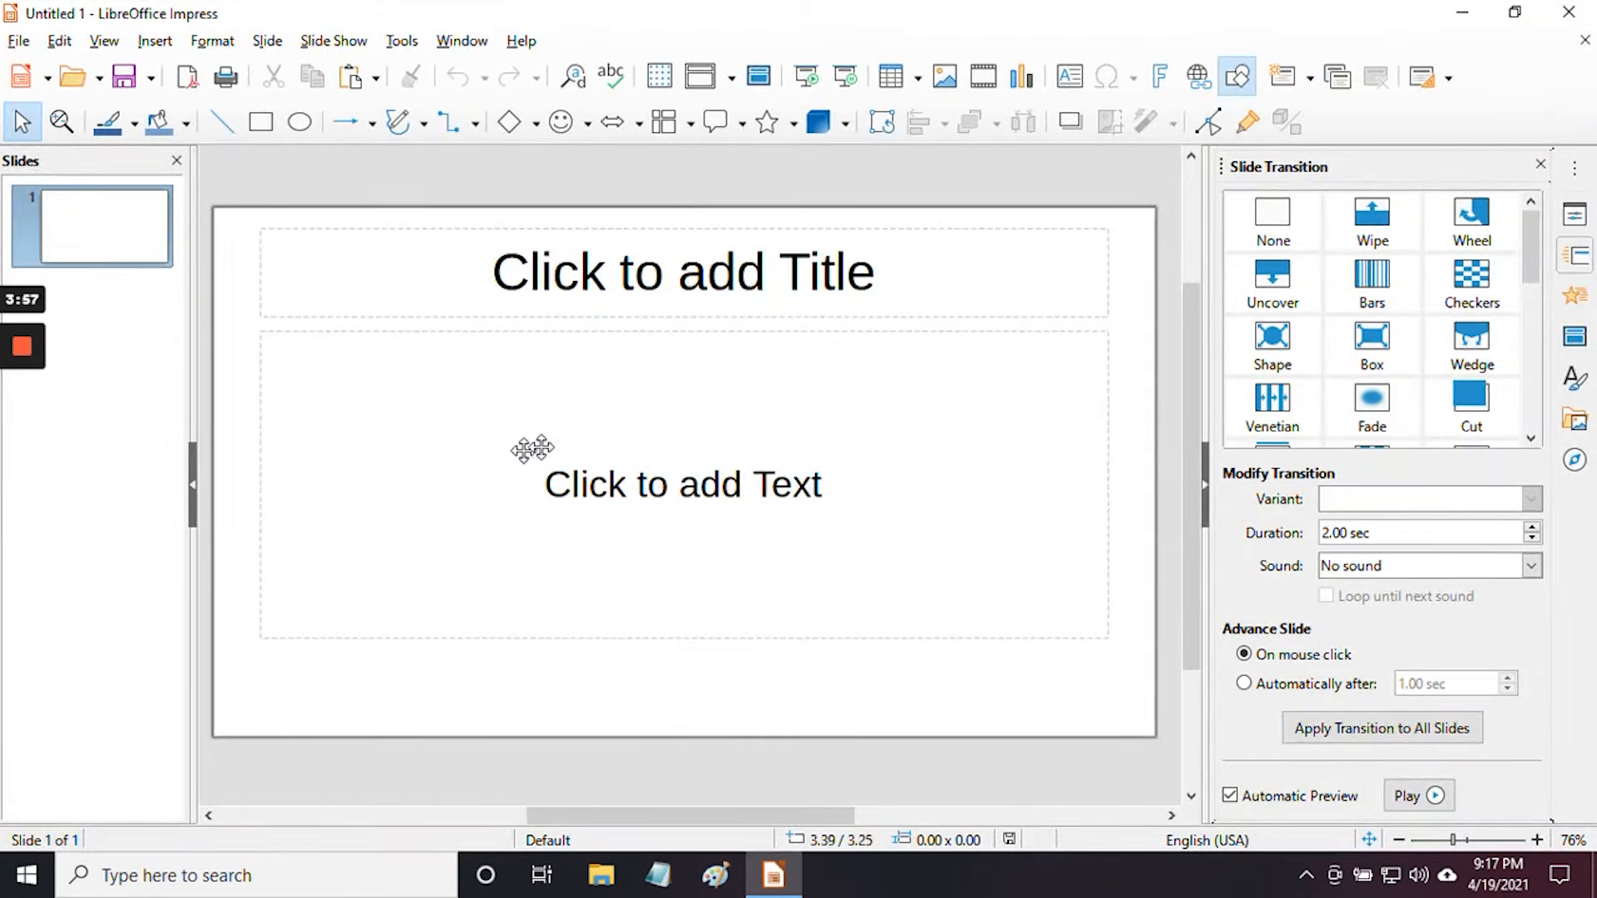
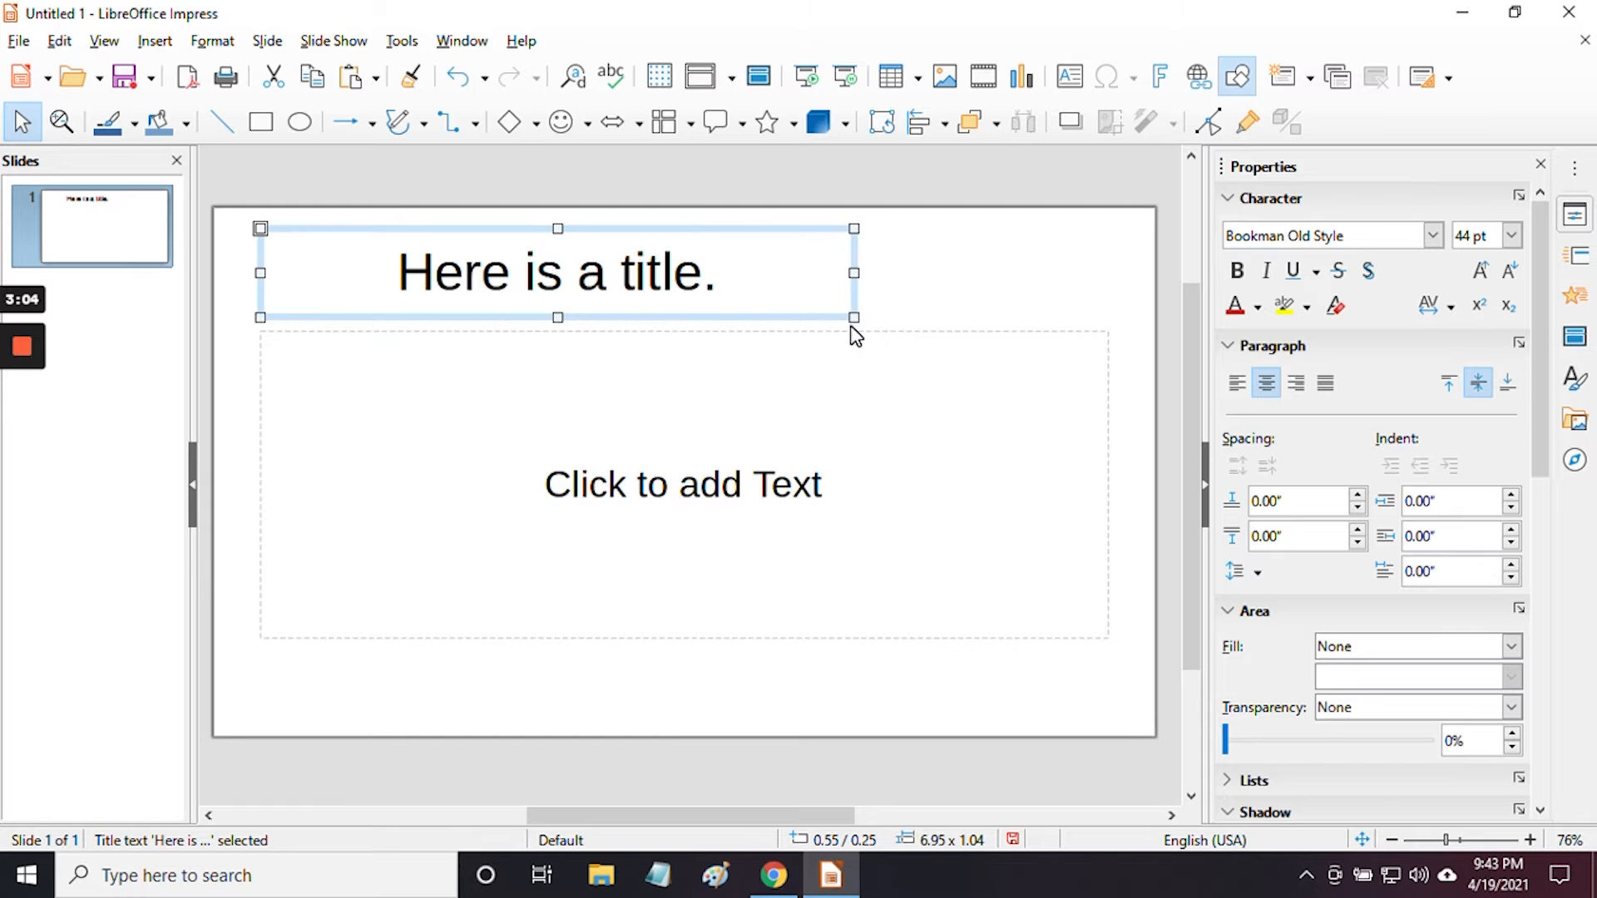
Try enlarging the title box to about 9.70 x 3.75 inches, and undo the last two resizes of the box
drag(853, 318, 1088, 549)
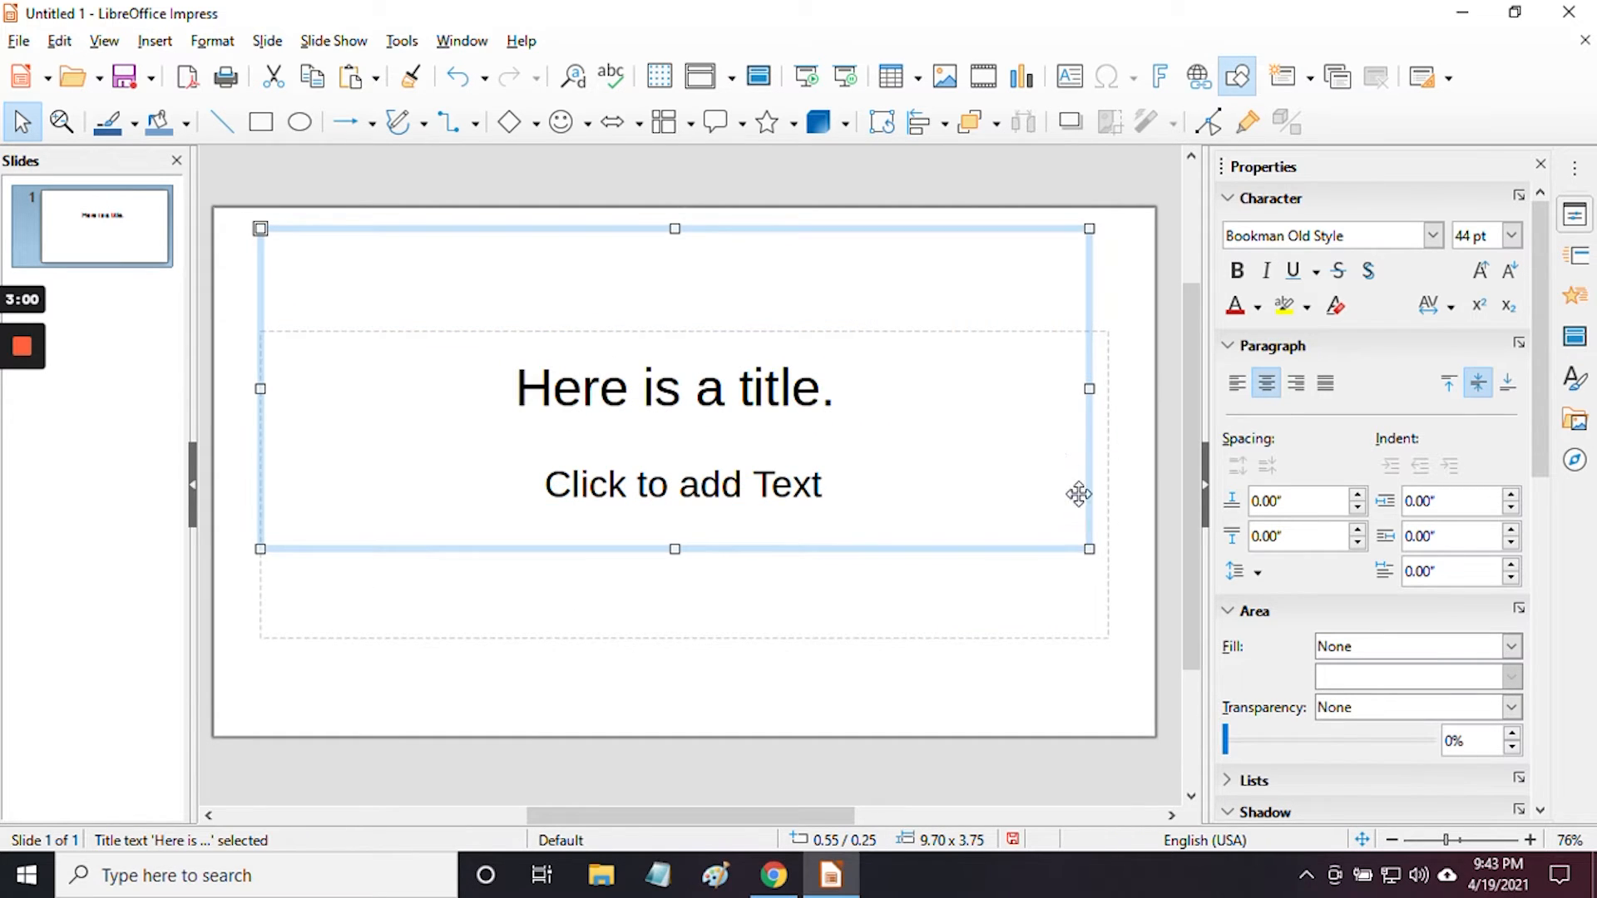
click(457, 79)
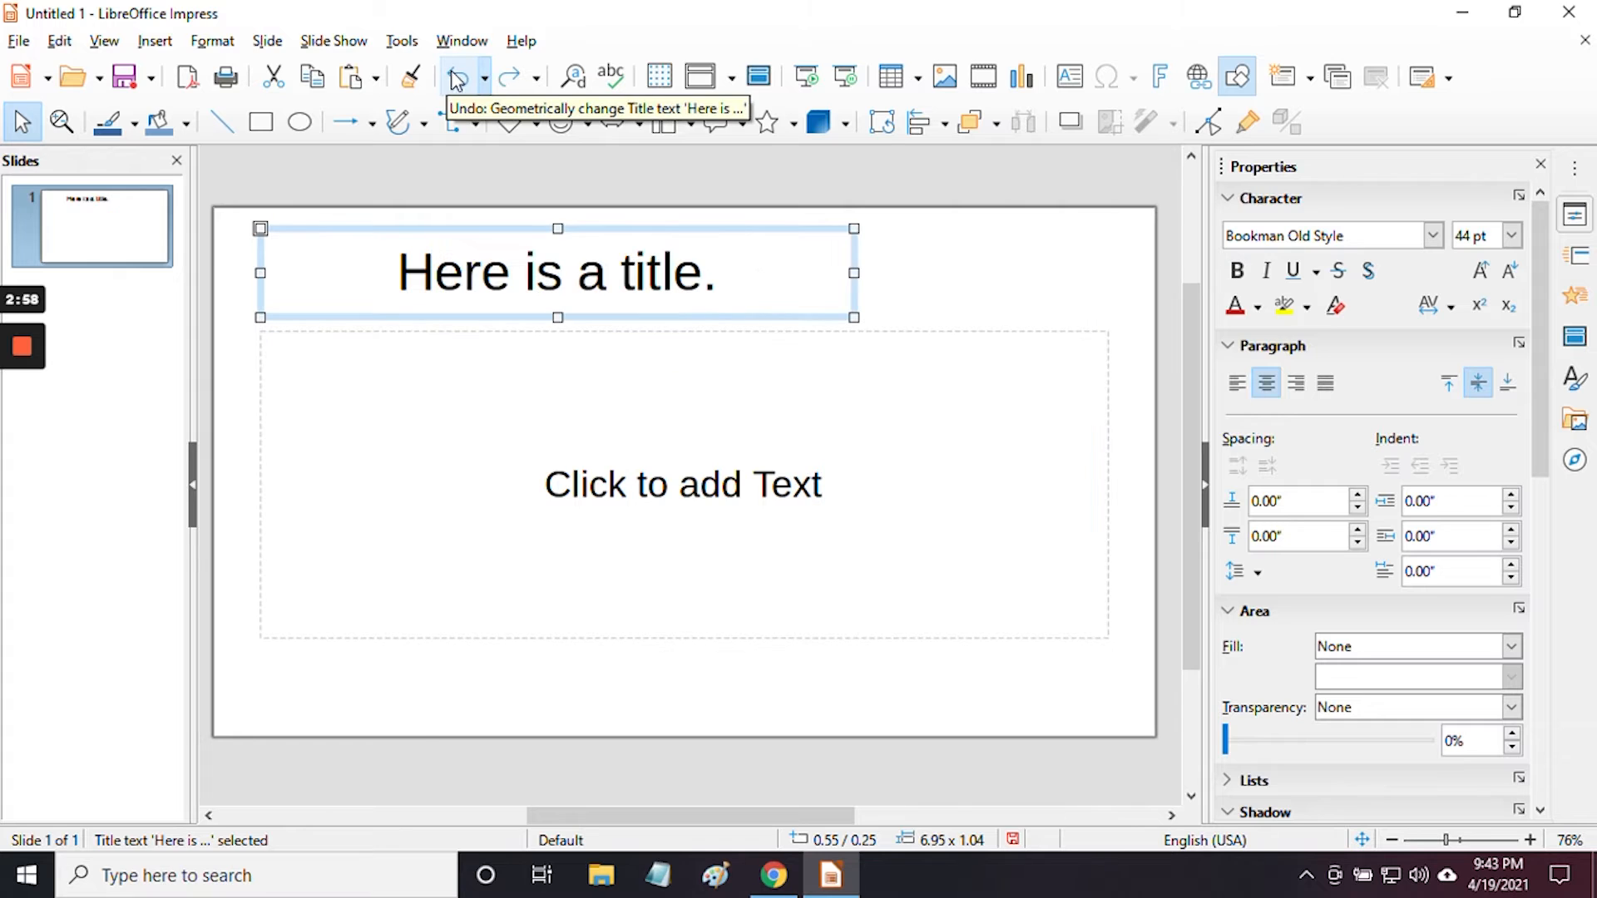
click(457, 79)
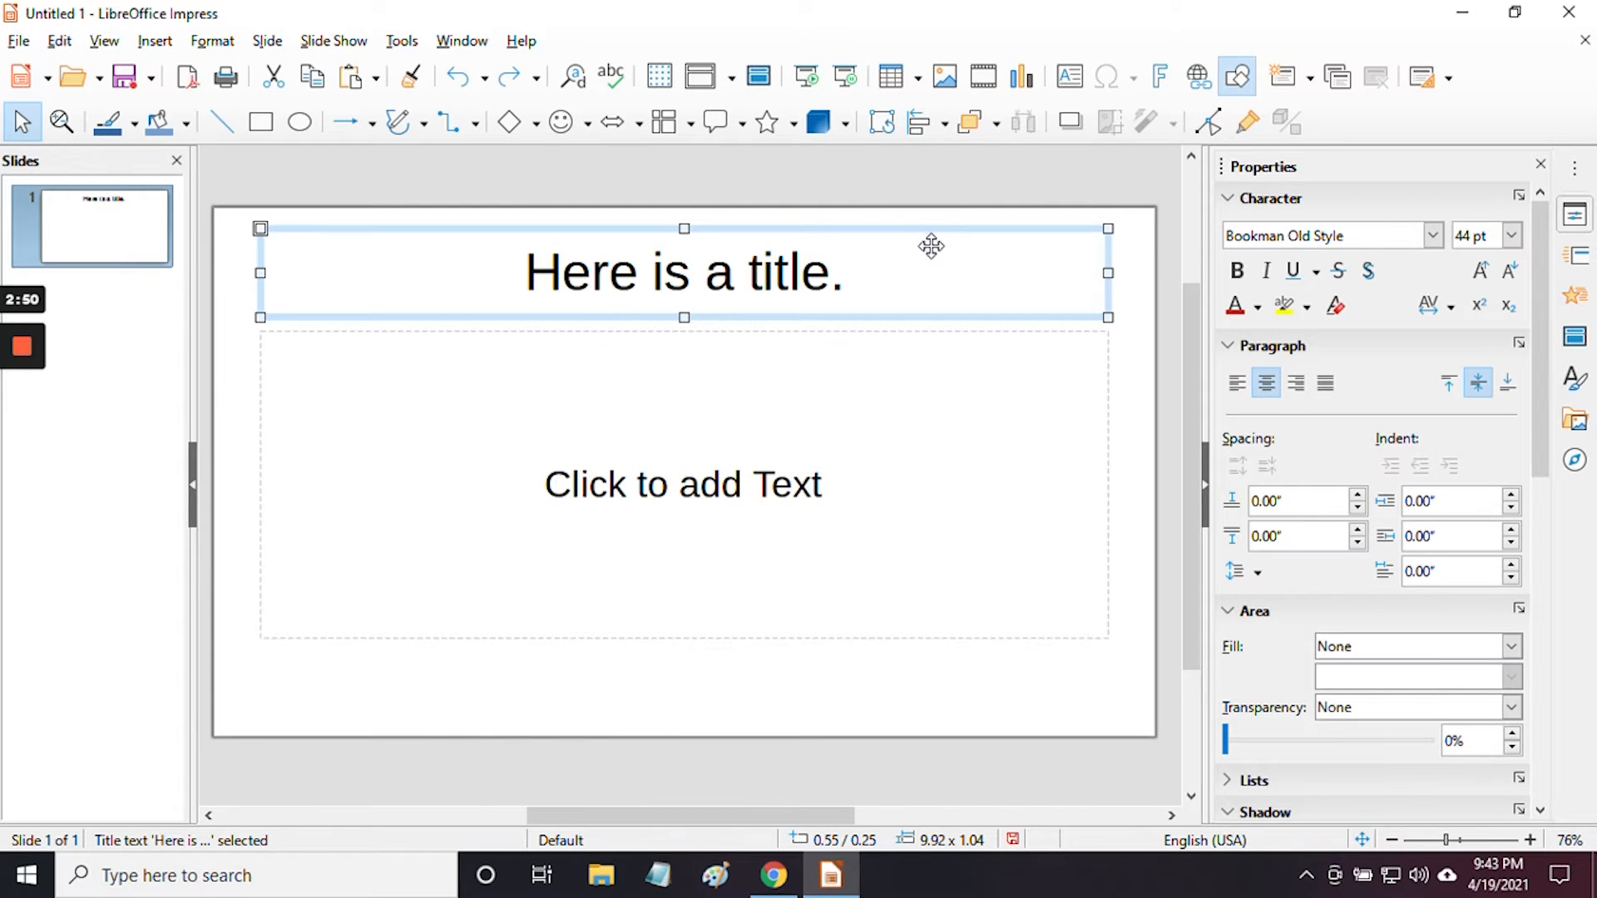
Try moving the title box down over the lower part of the text placeholder, and undo the move
drag(931, 248, 970, 570)
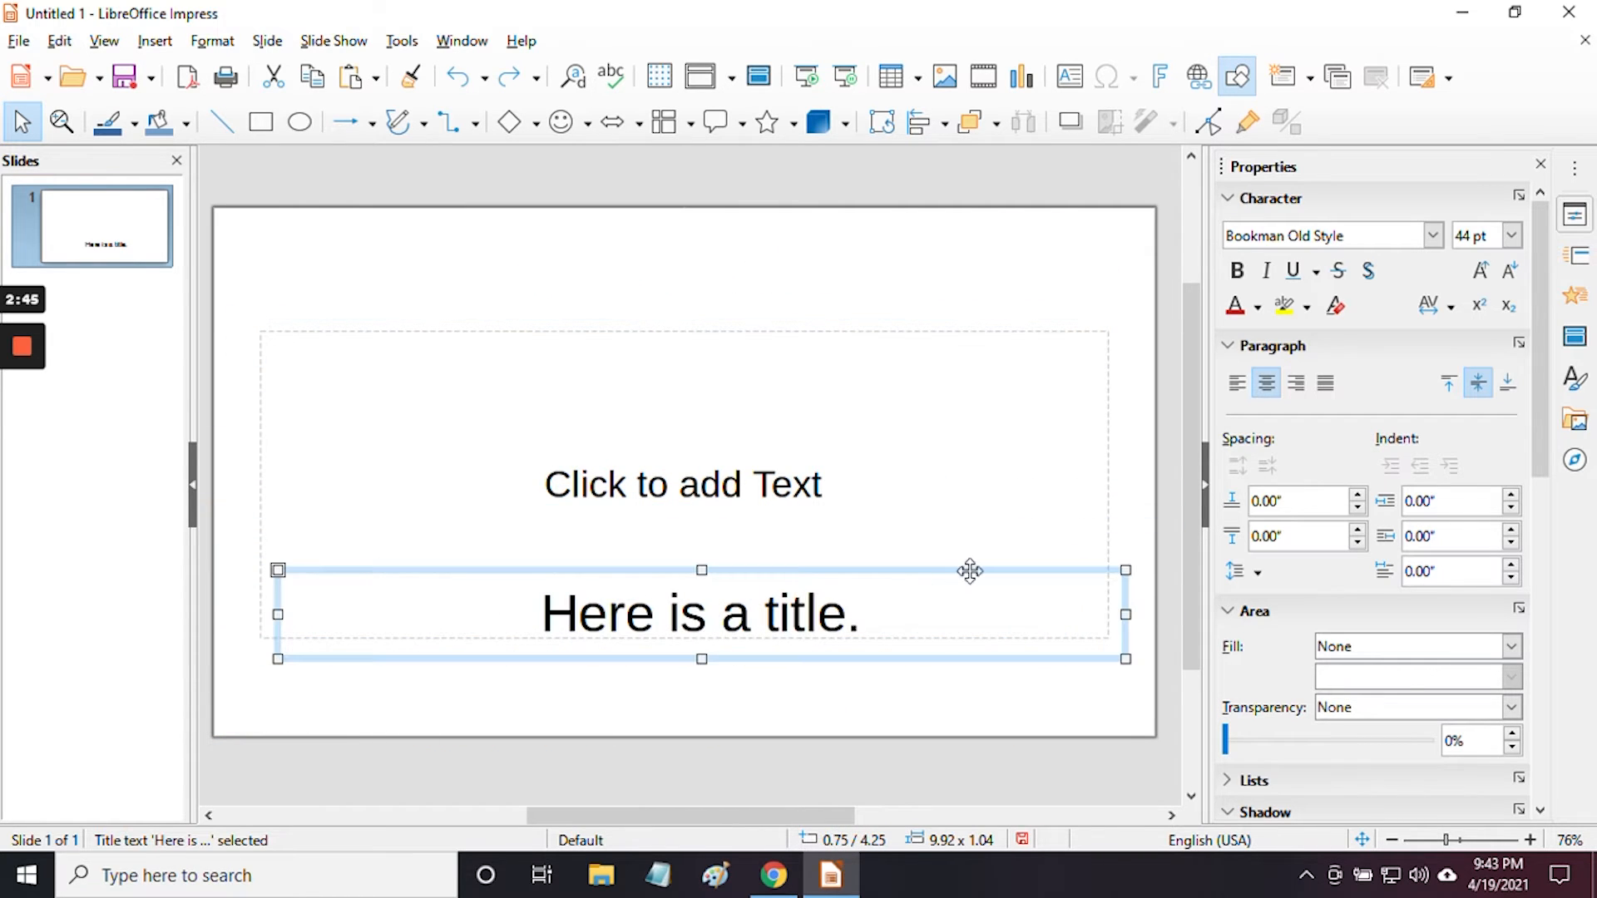
click(453, 80)
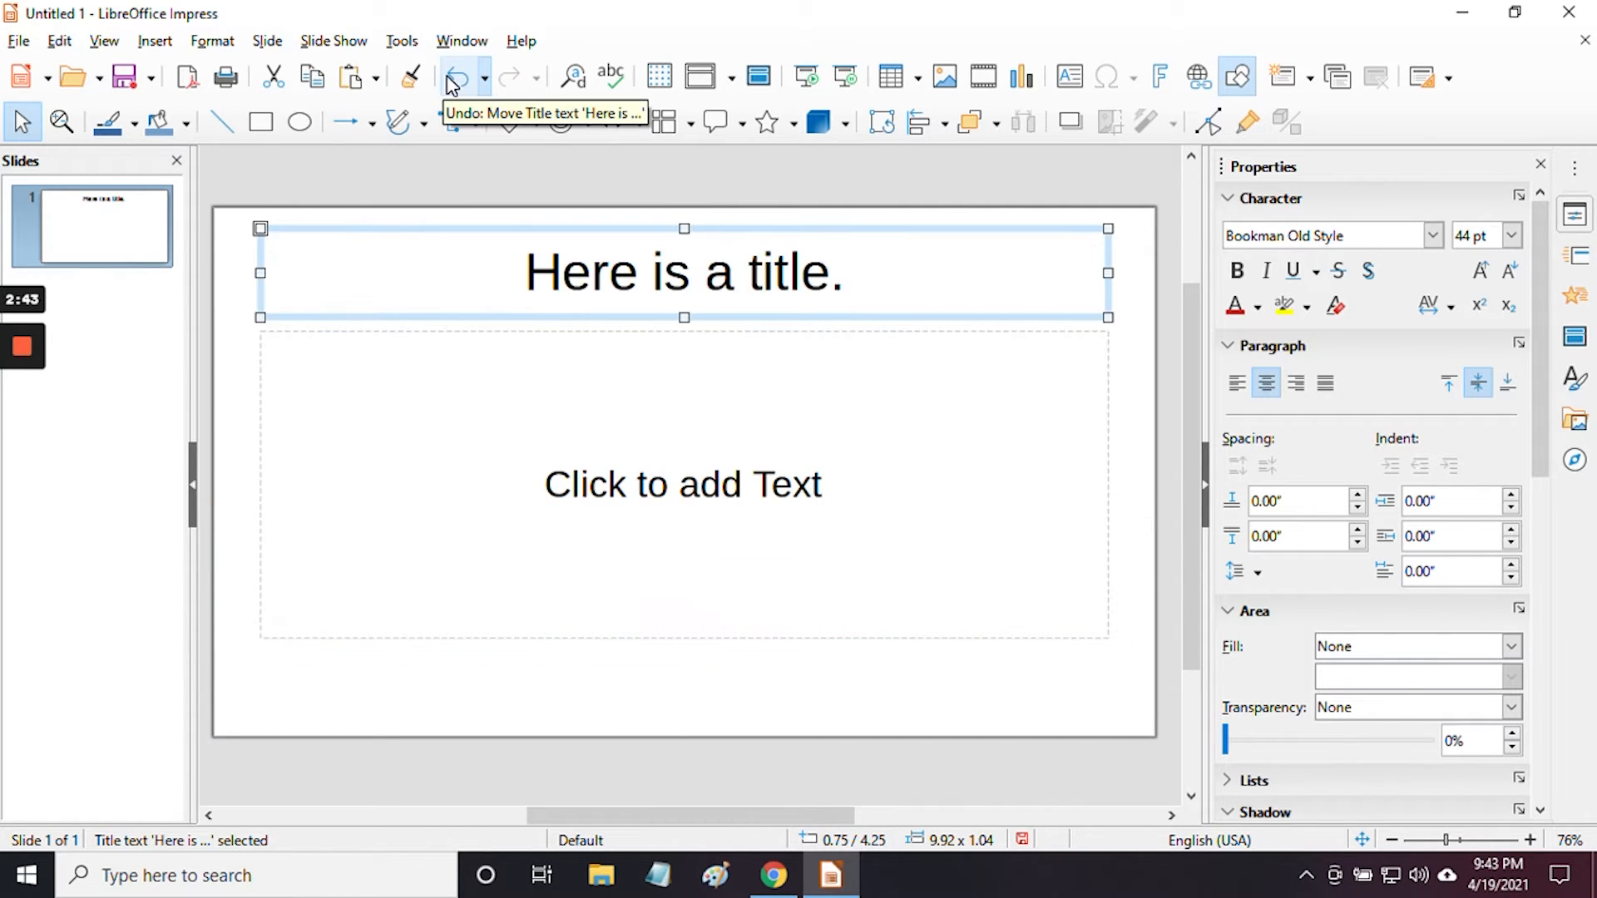
Try rotating the title box steeply clockwise about its centre, and undo the rotation
click(967, 227)
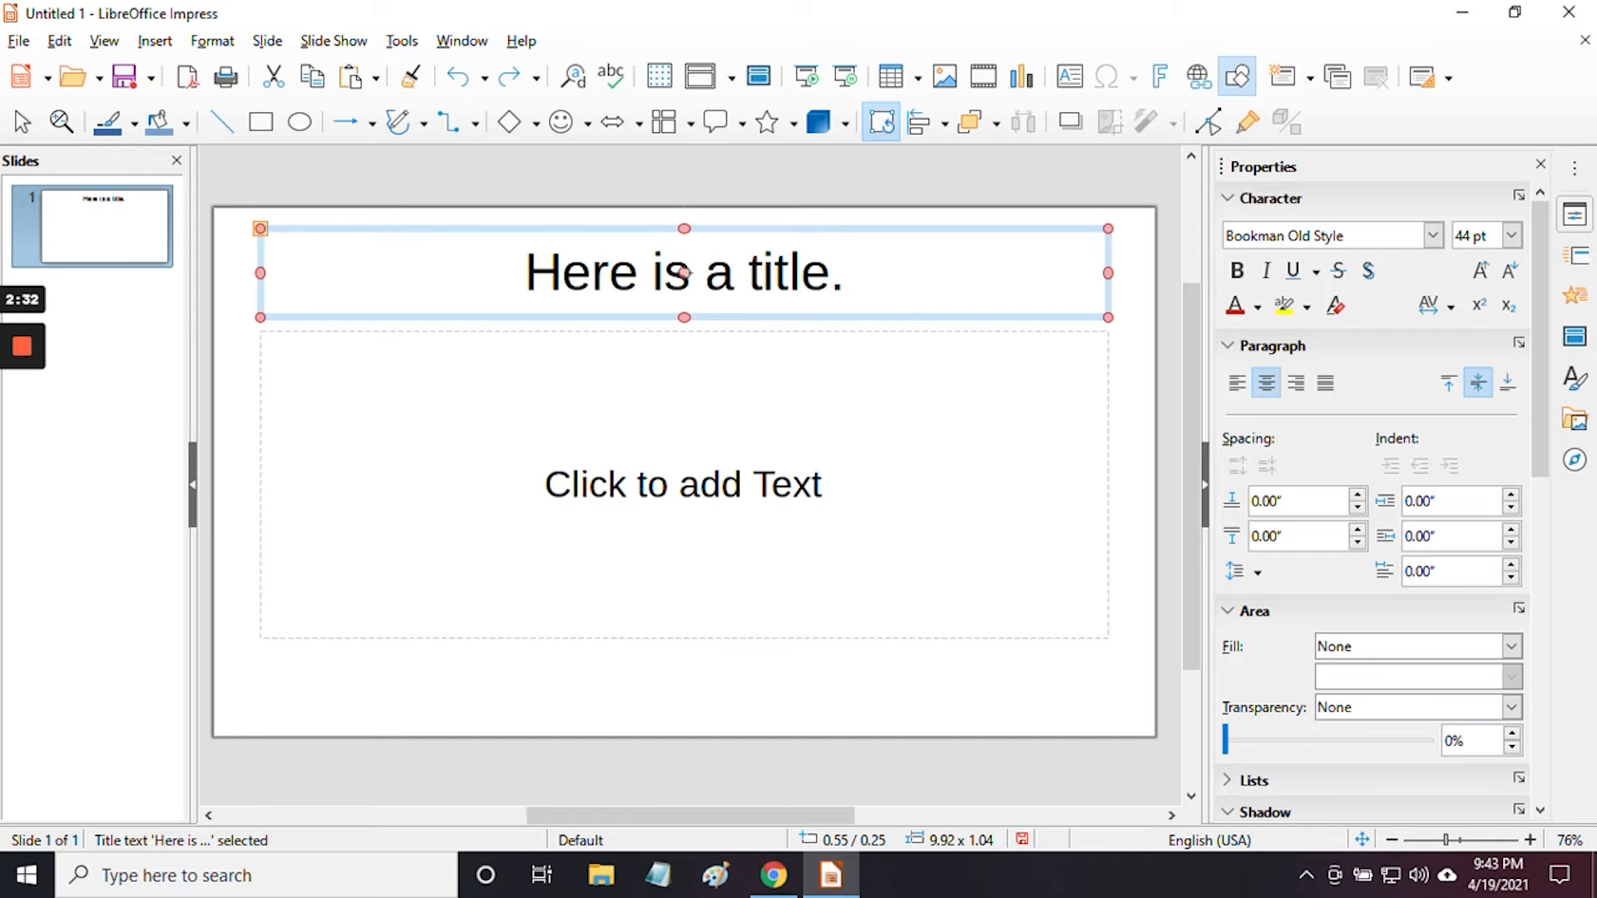
drag(1108, 228, 922, 627)
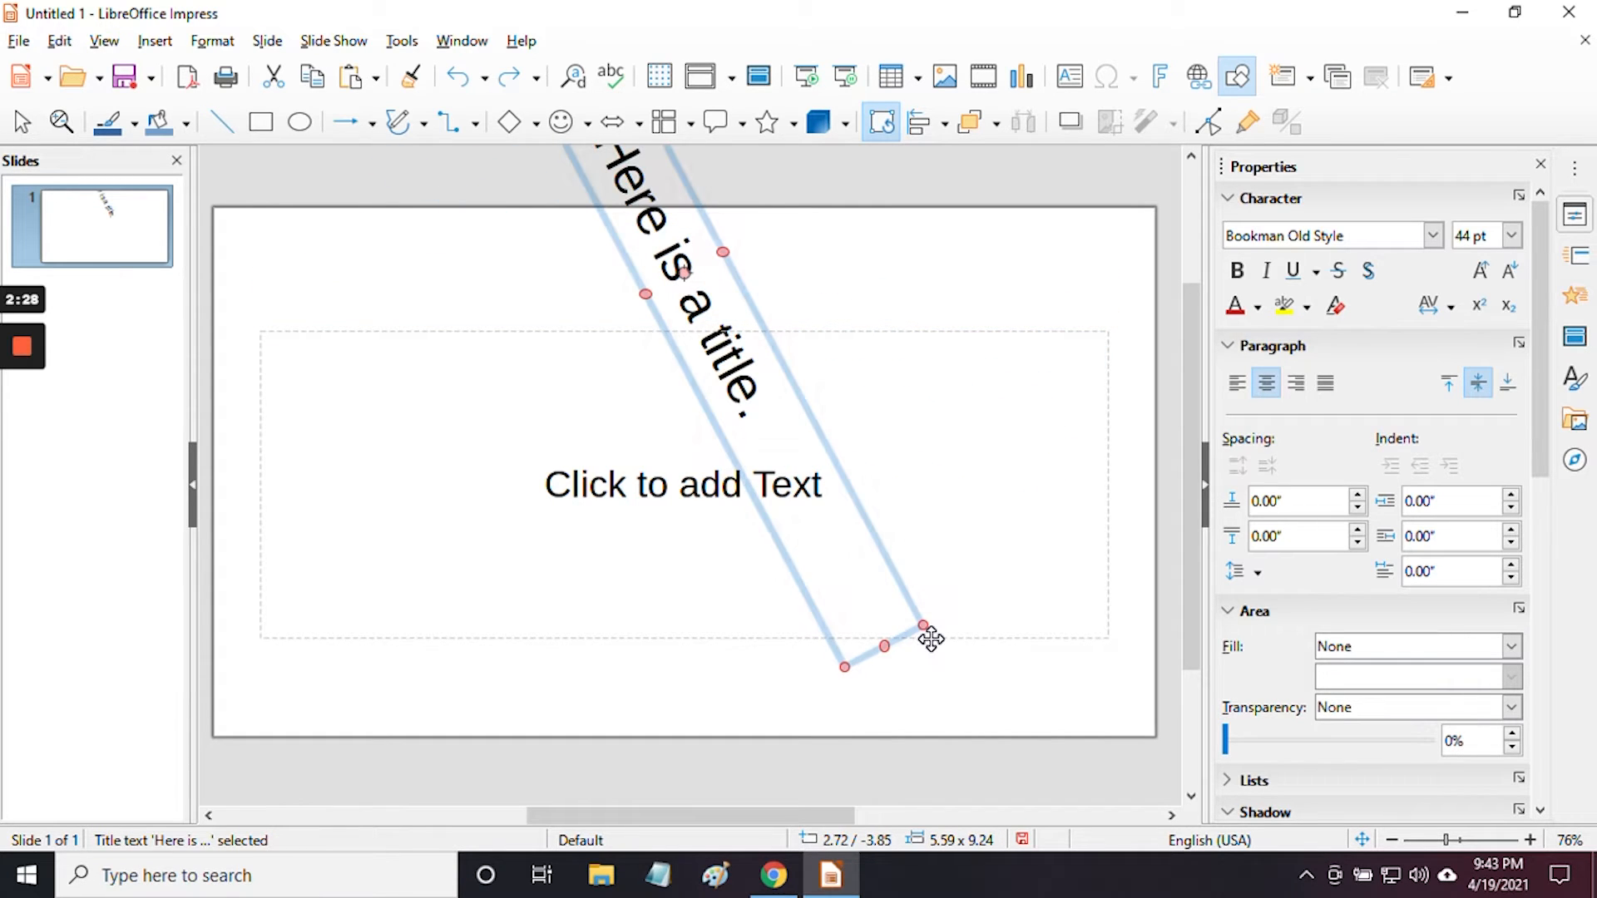
click(457, 93)
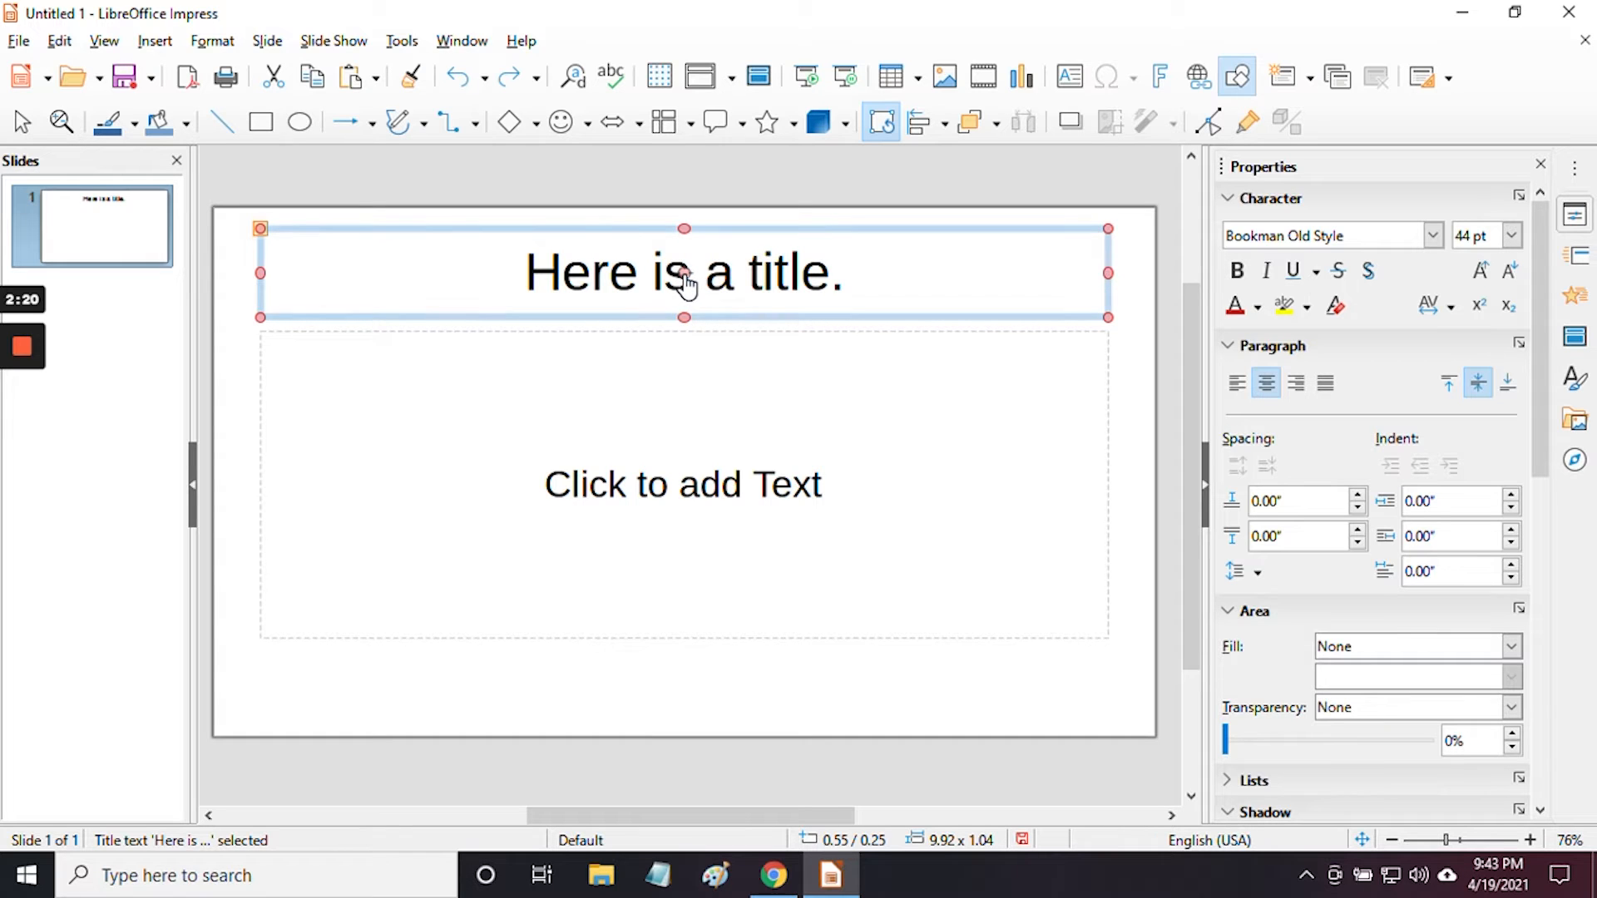
Move the title box's rotation pivot to the lower right of the text placeholder and tilt the box slightly counterclockwise around it
drag(751, 366, 1031, 572)
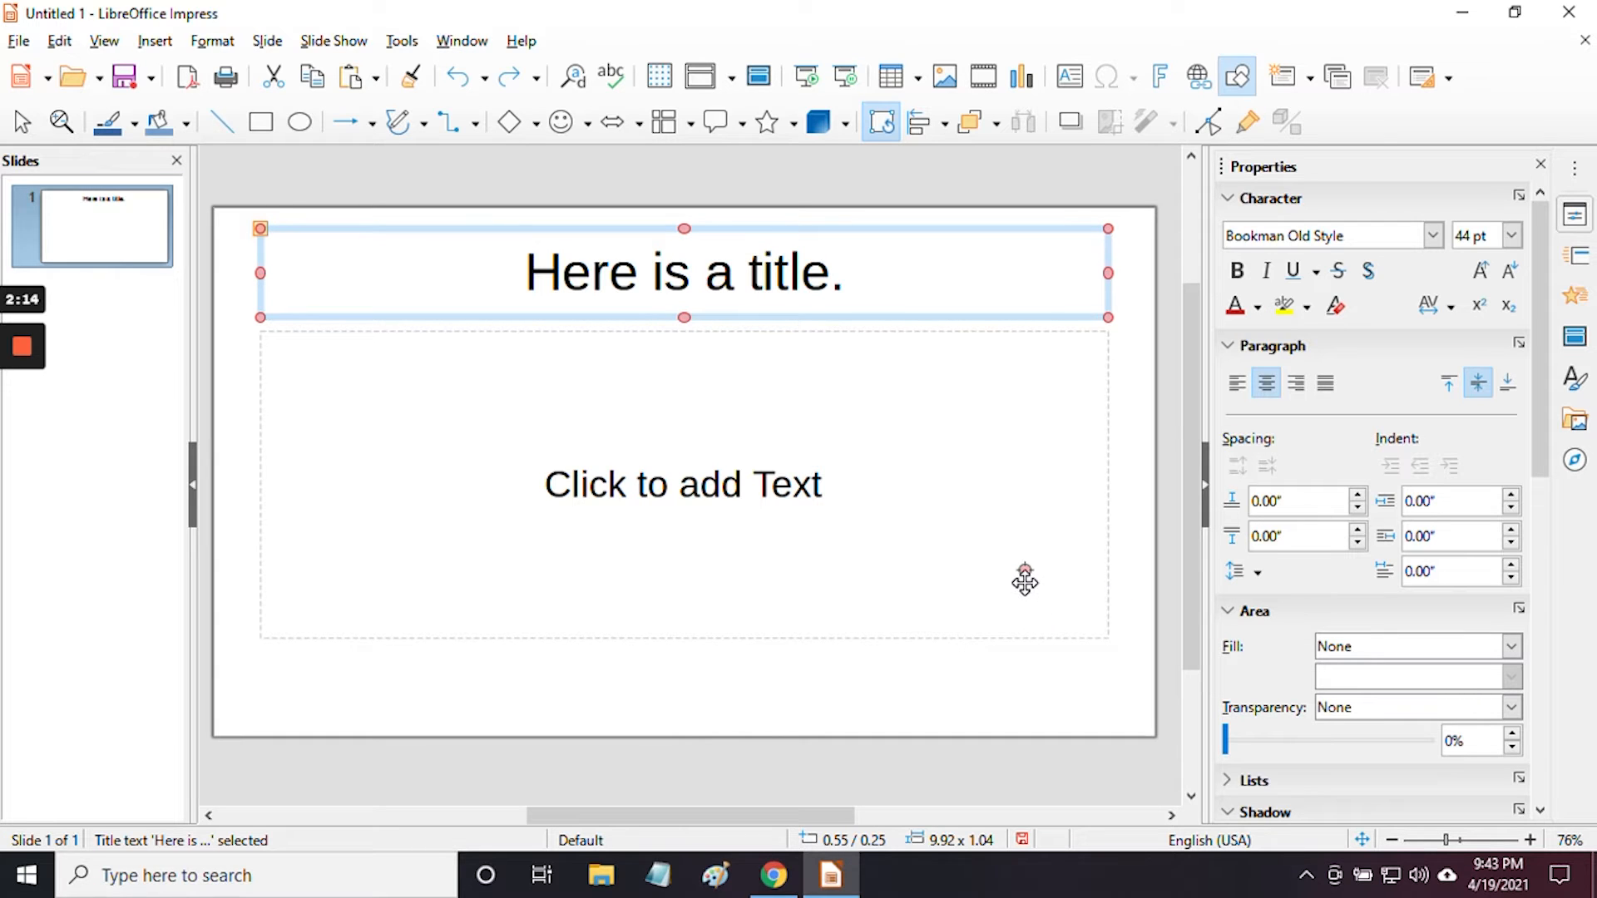
drag(1108, 229, 748, 229)
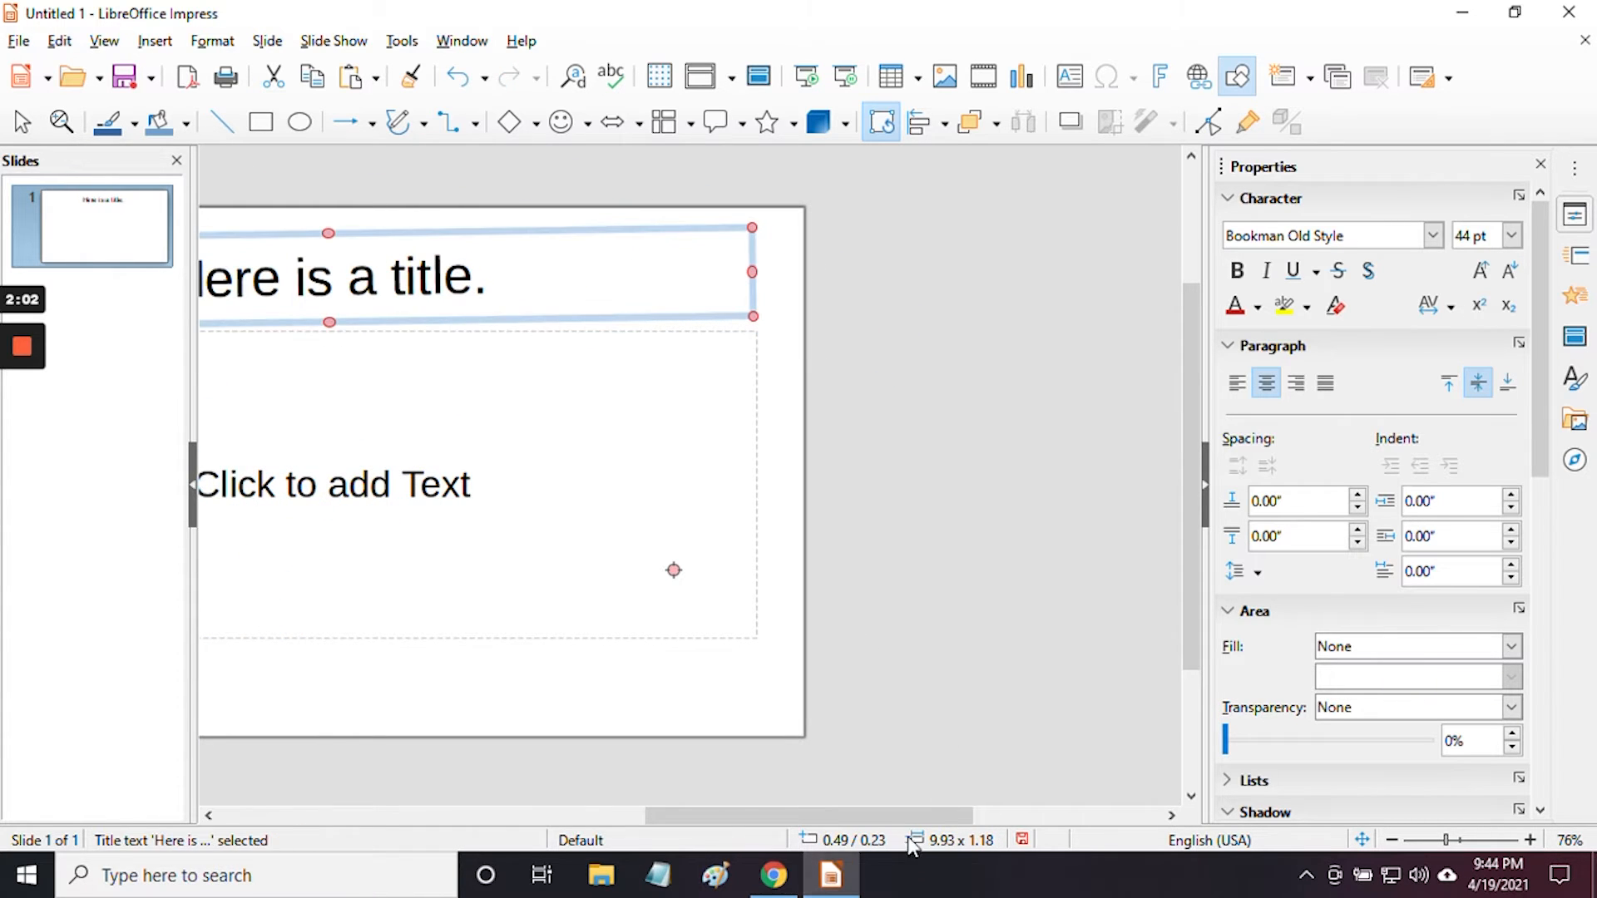
click(999, 809)
drag(816, 808, 584, 751)
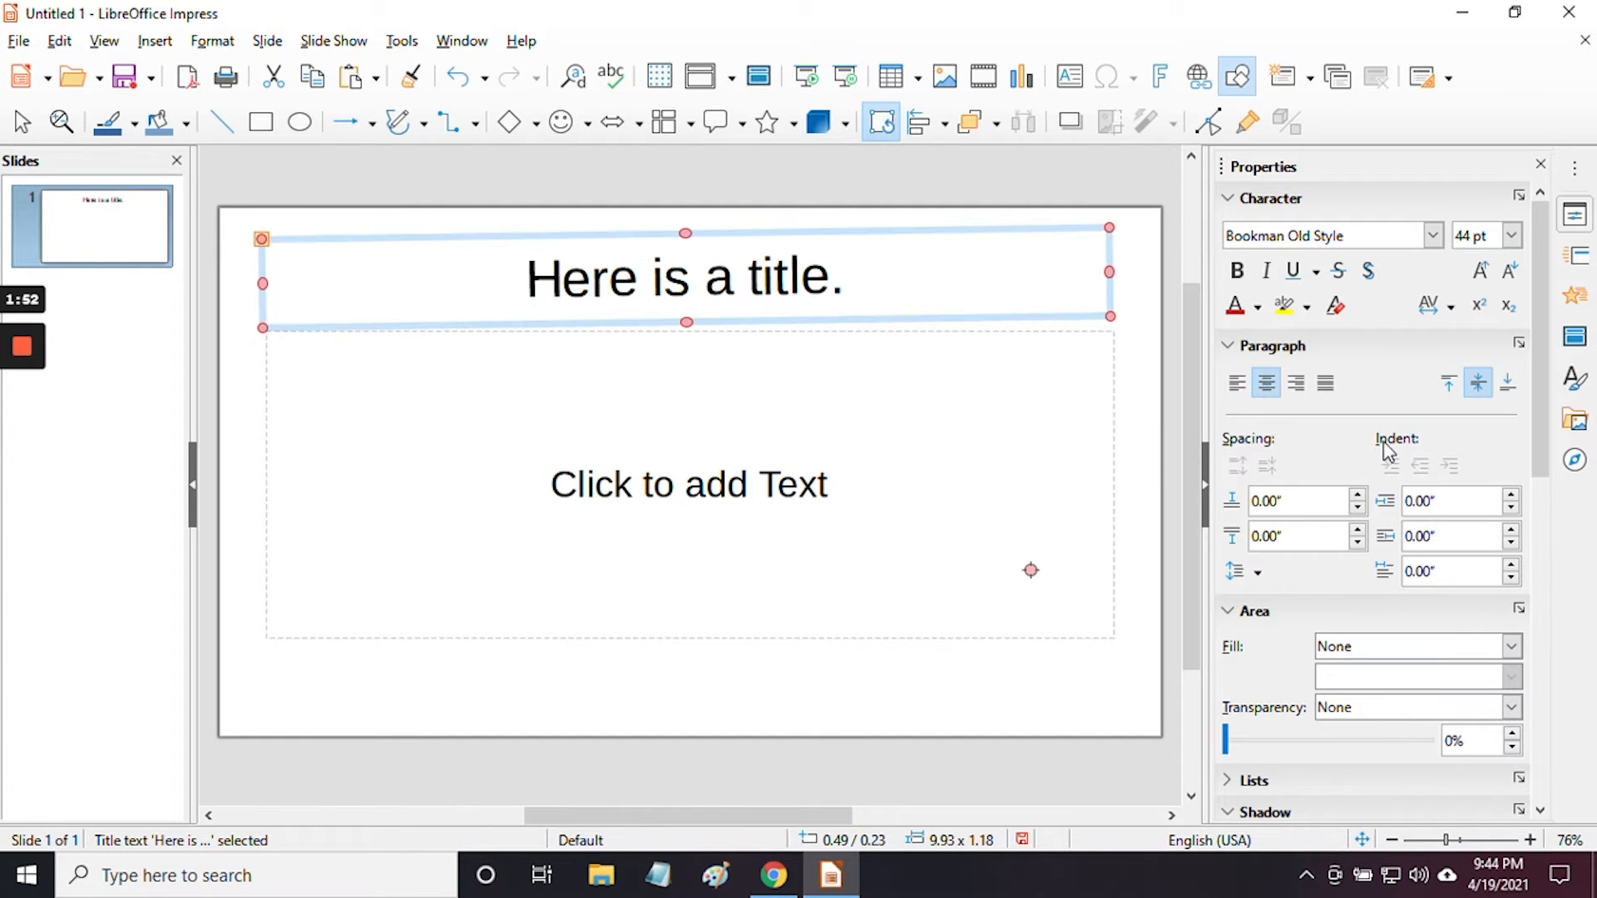
Fill the title box's area with a solid red colour
scroll(1387, 466, down, 8)
scroll(1387, 452, up, 3)
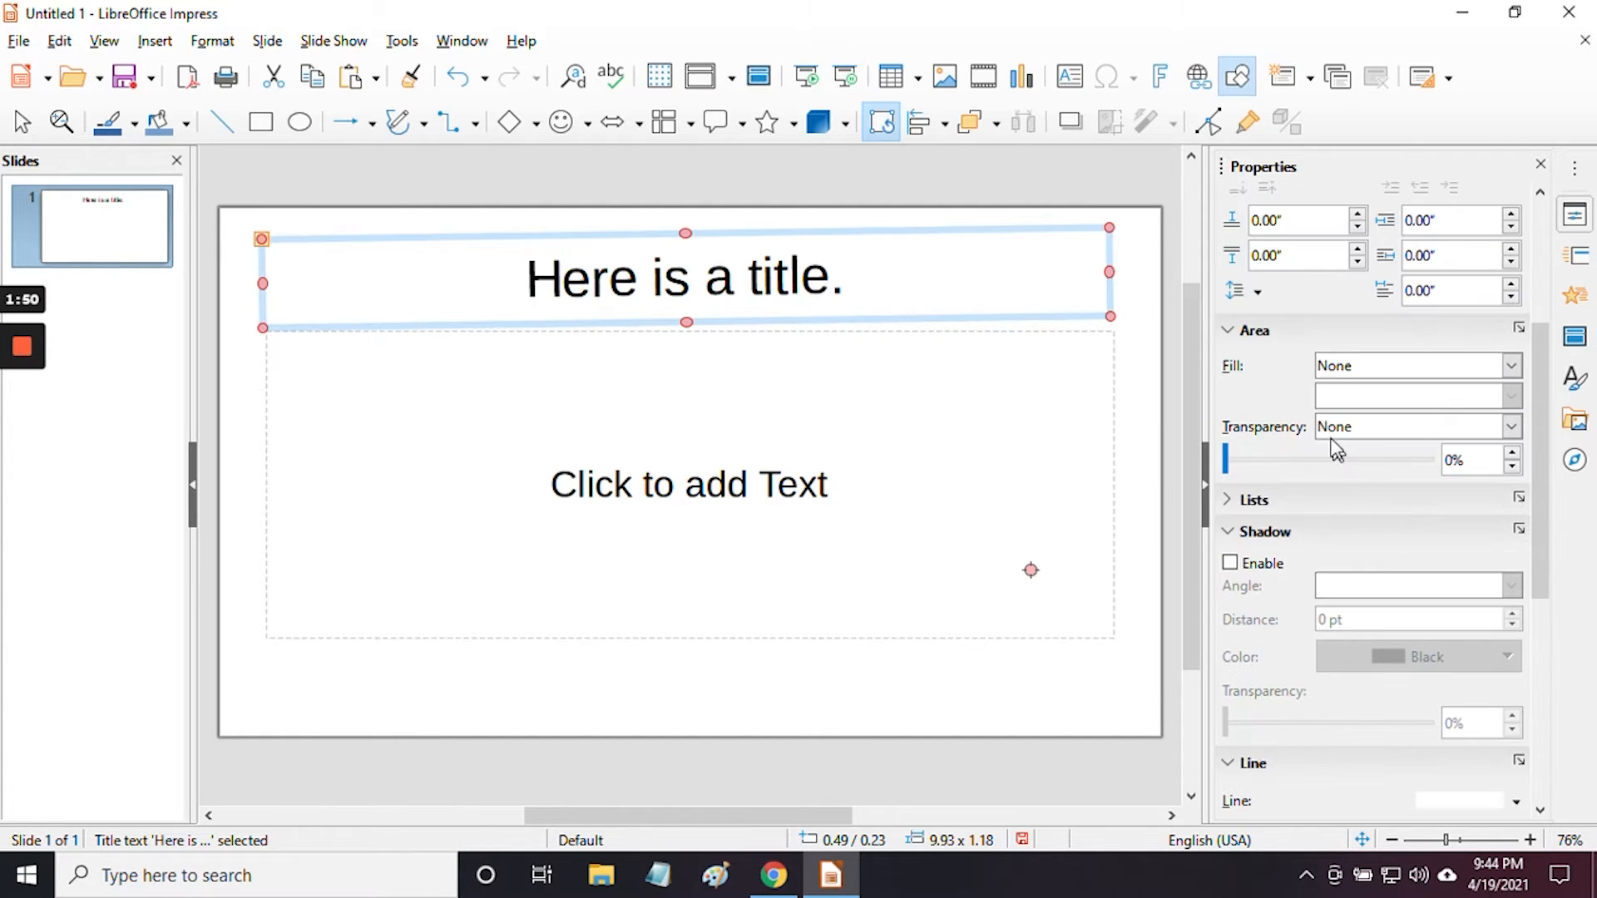
click(1511, 367)
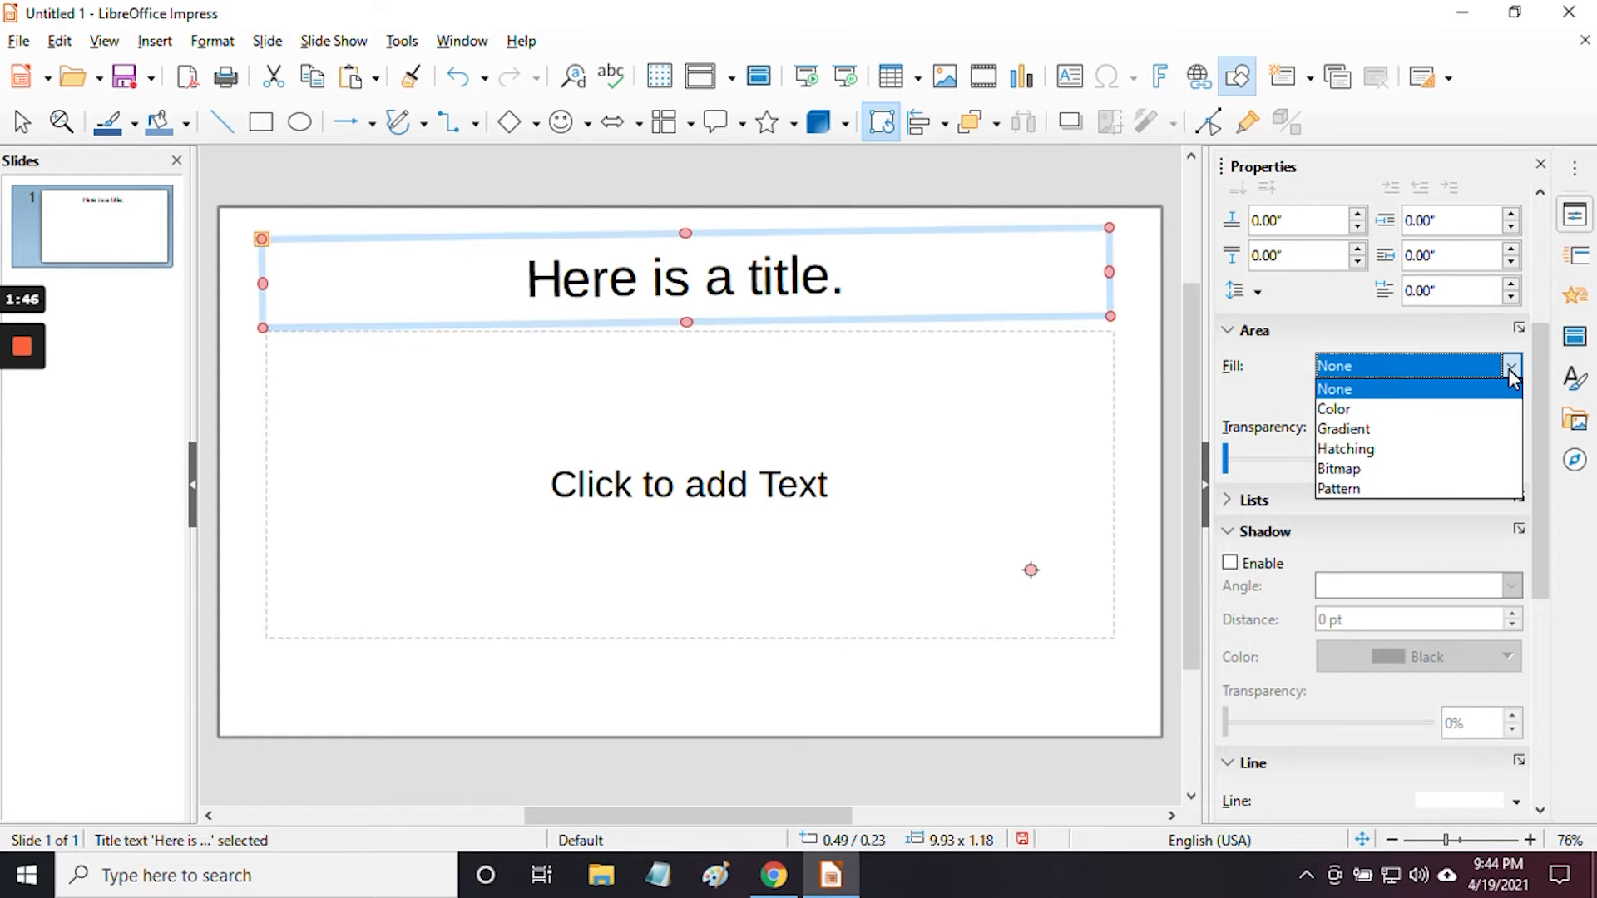
click(1414, 408)
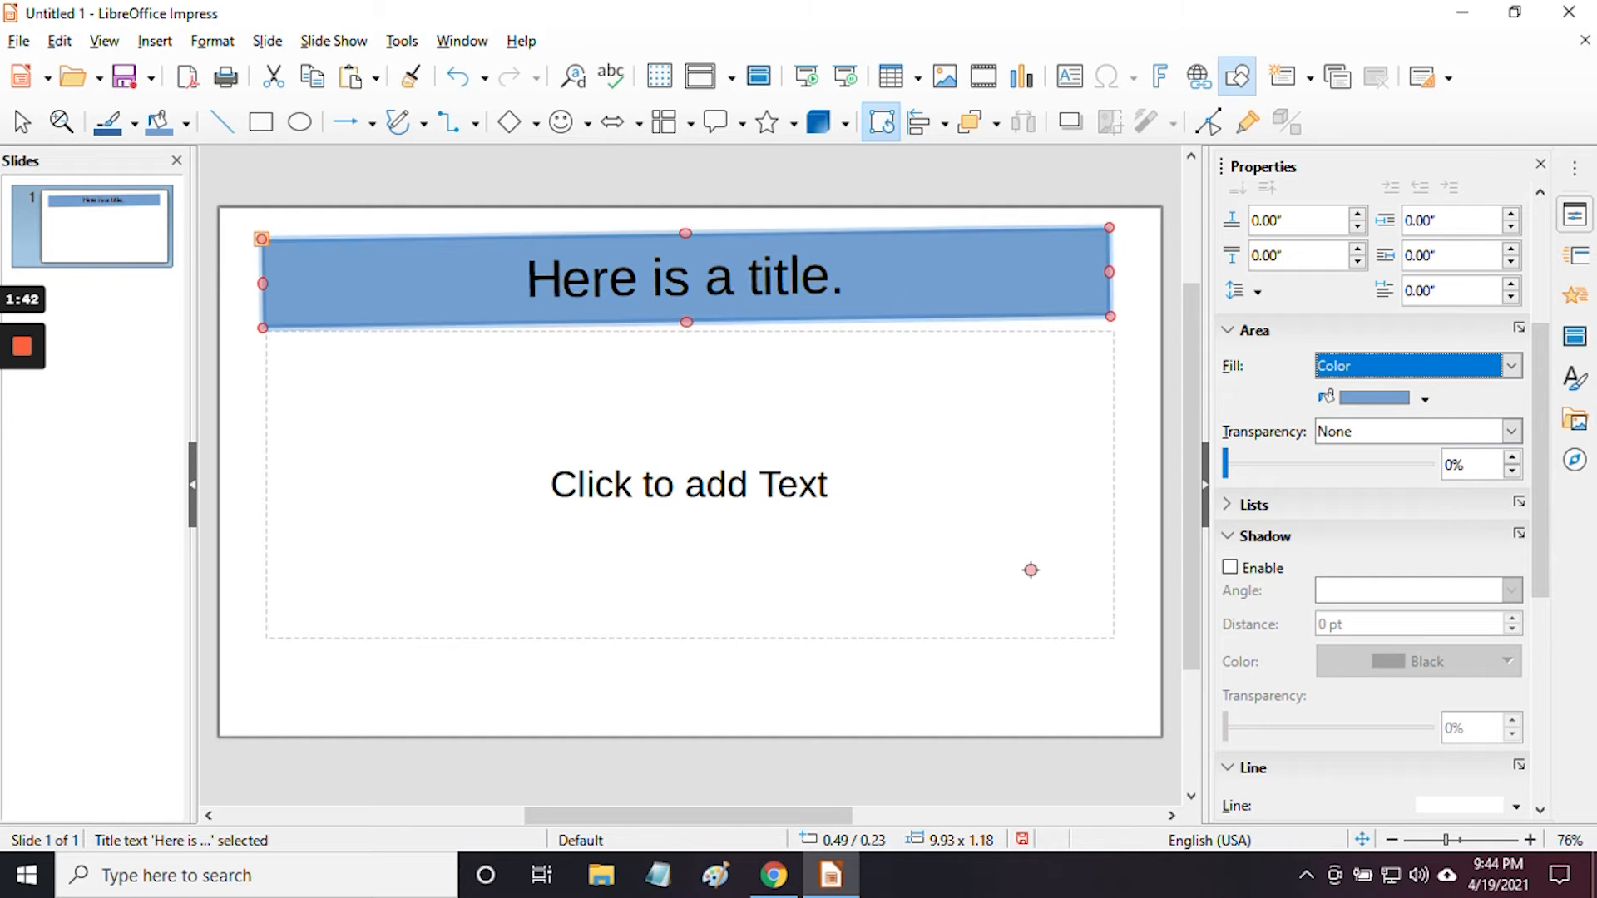
click(1424, 406)
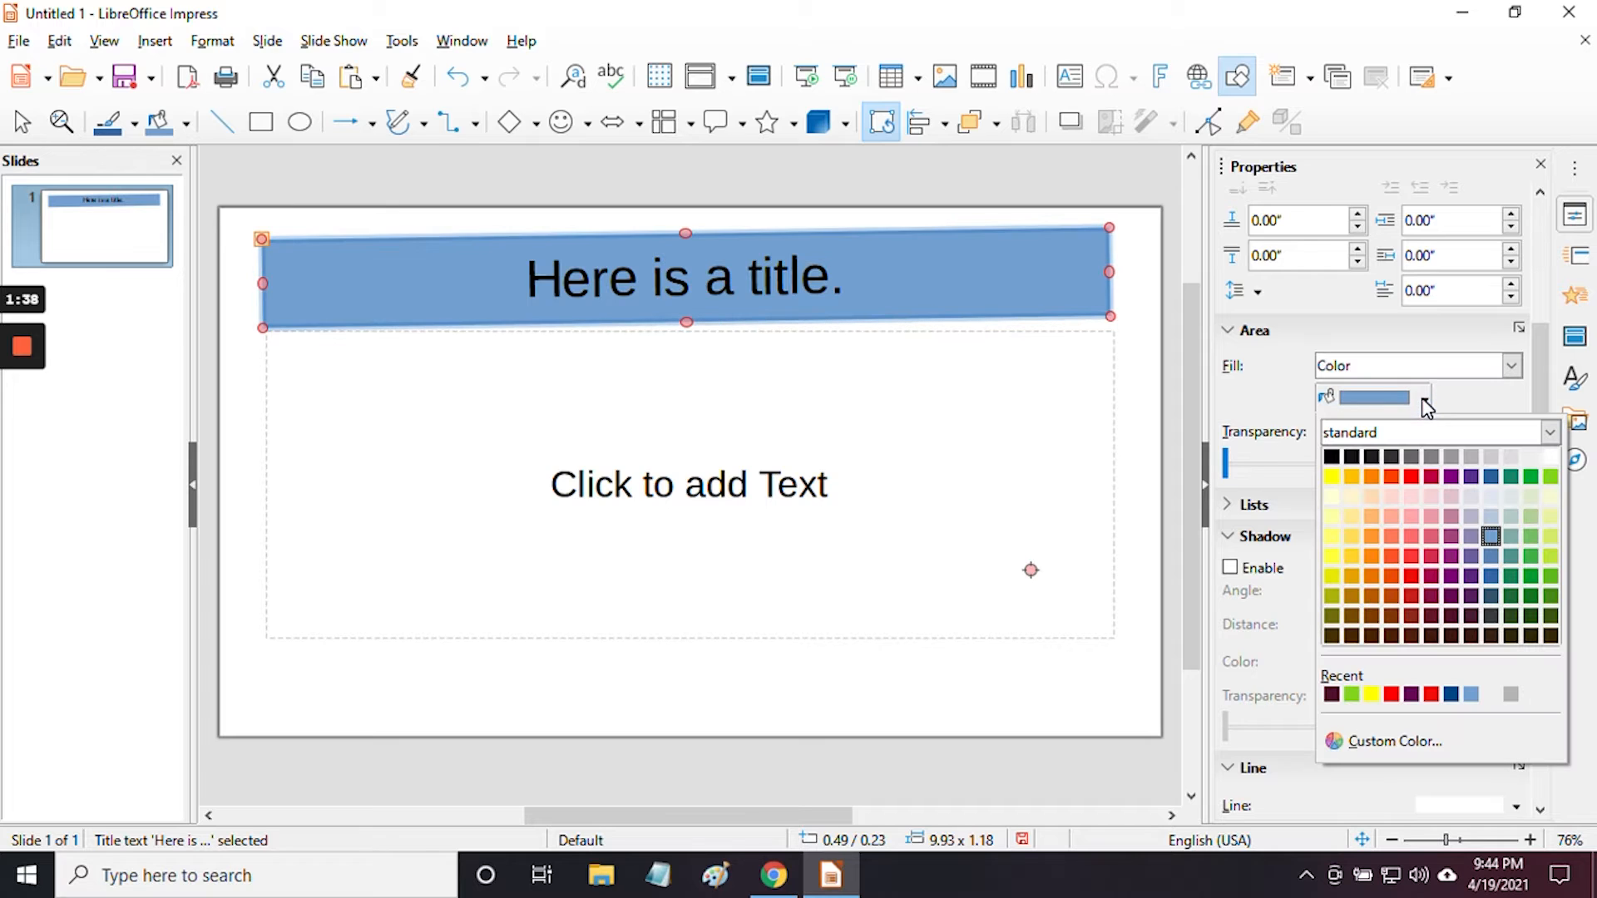
click(1409, 575)
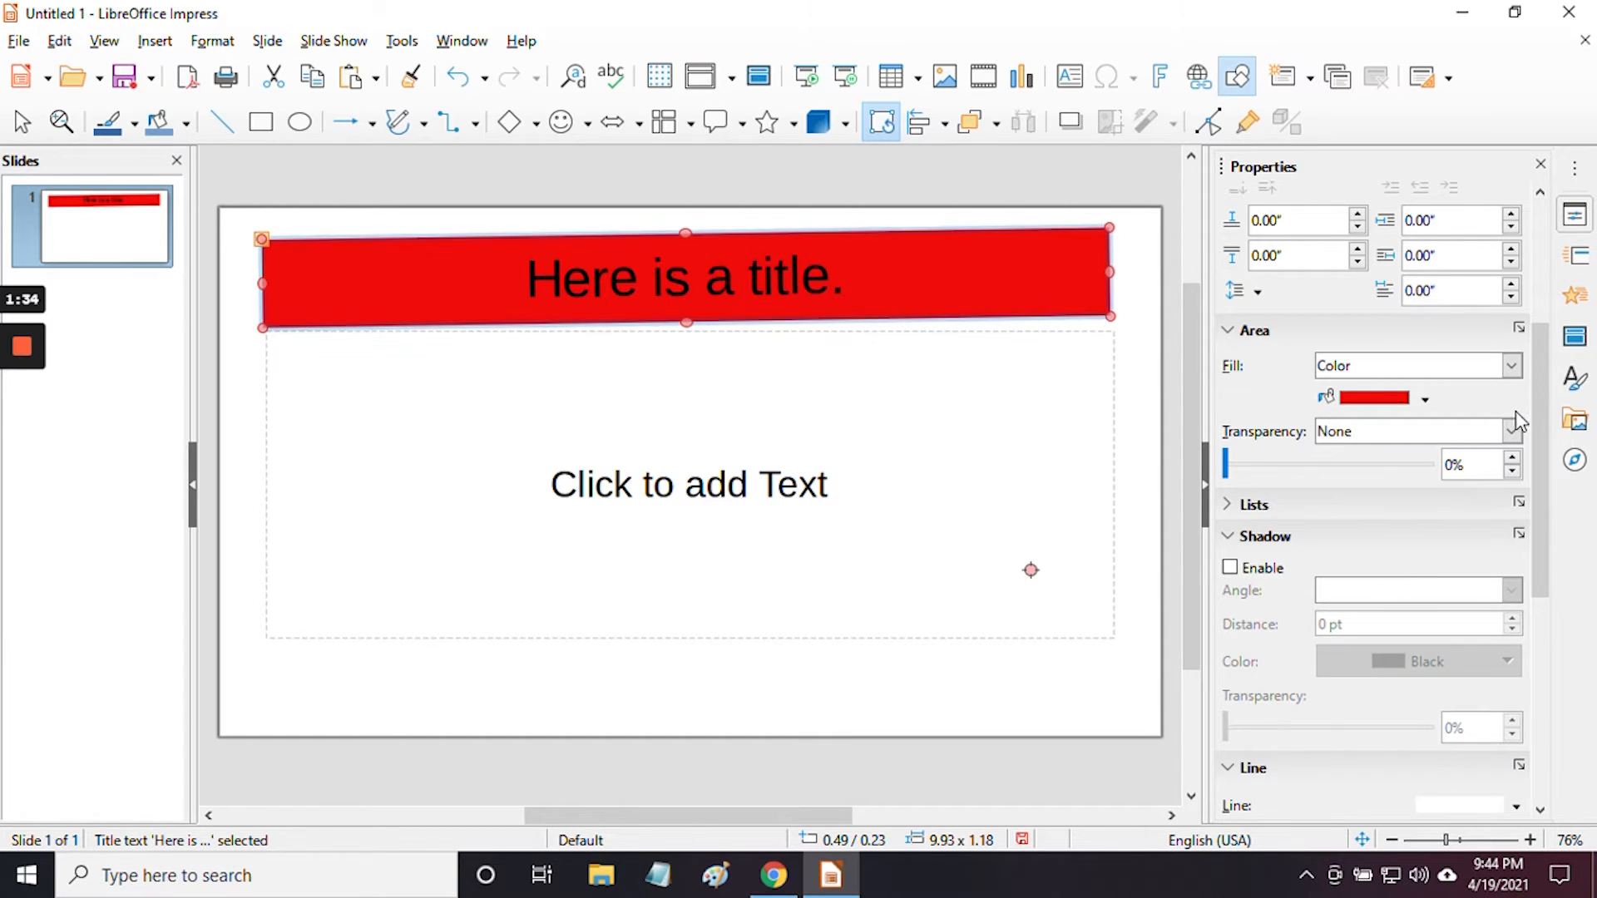
Switch the title box to a Bitmap fill and import car-49278_640.jpg from USB DISK (E:) as its image
click(1511, 365)
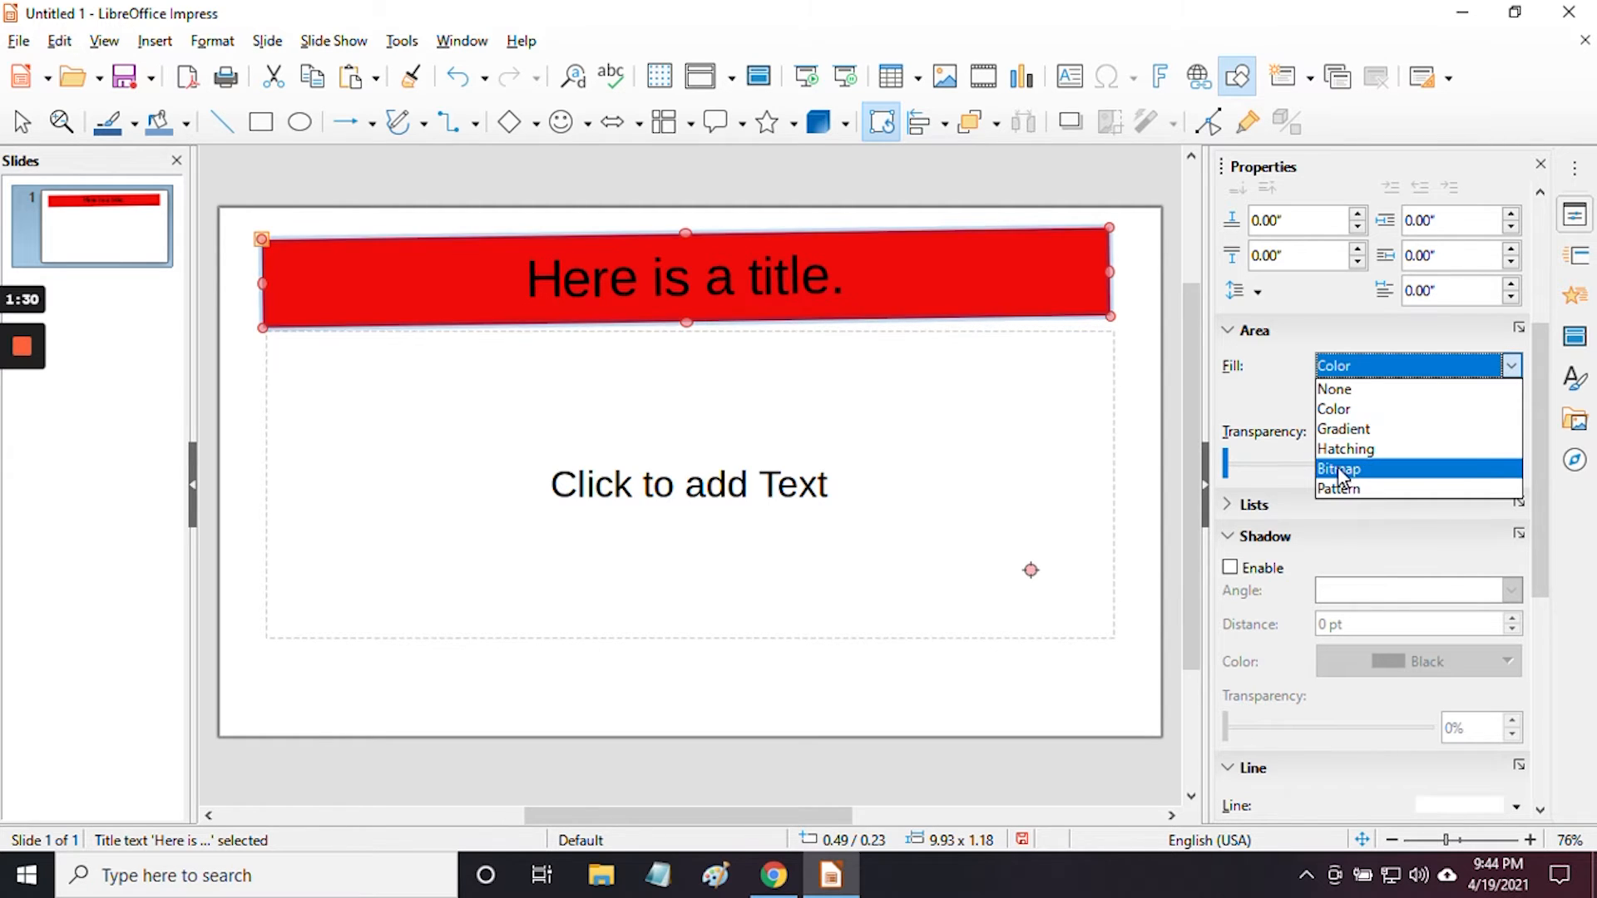
key(Escape)
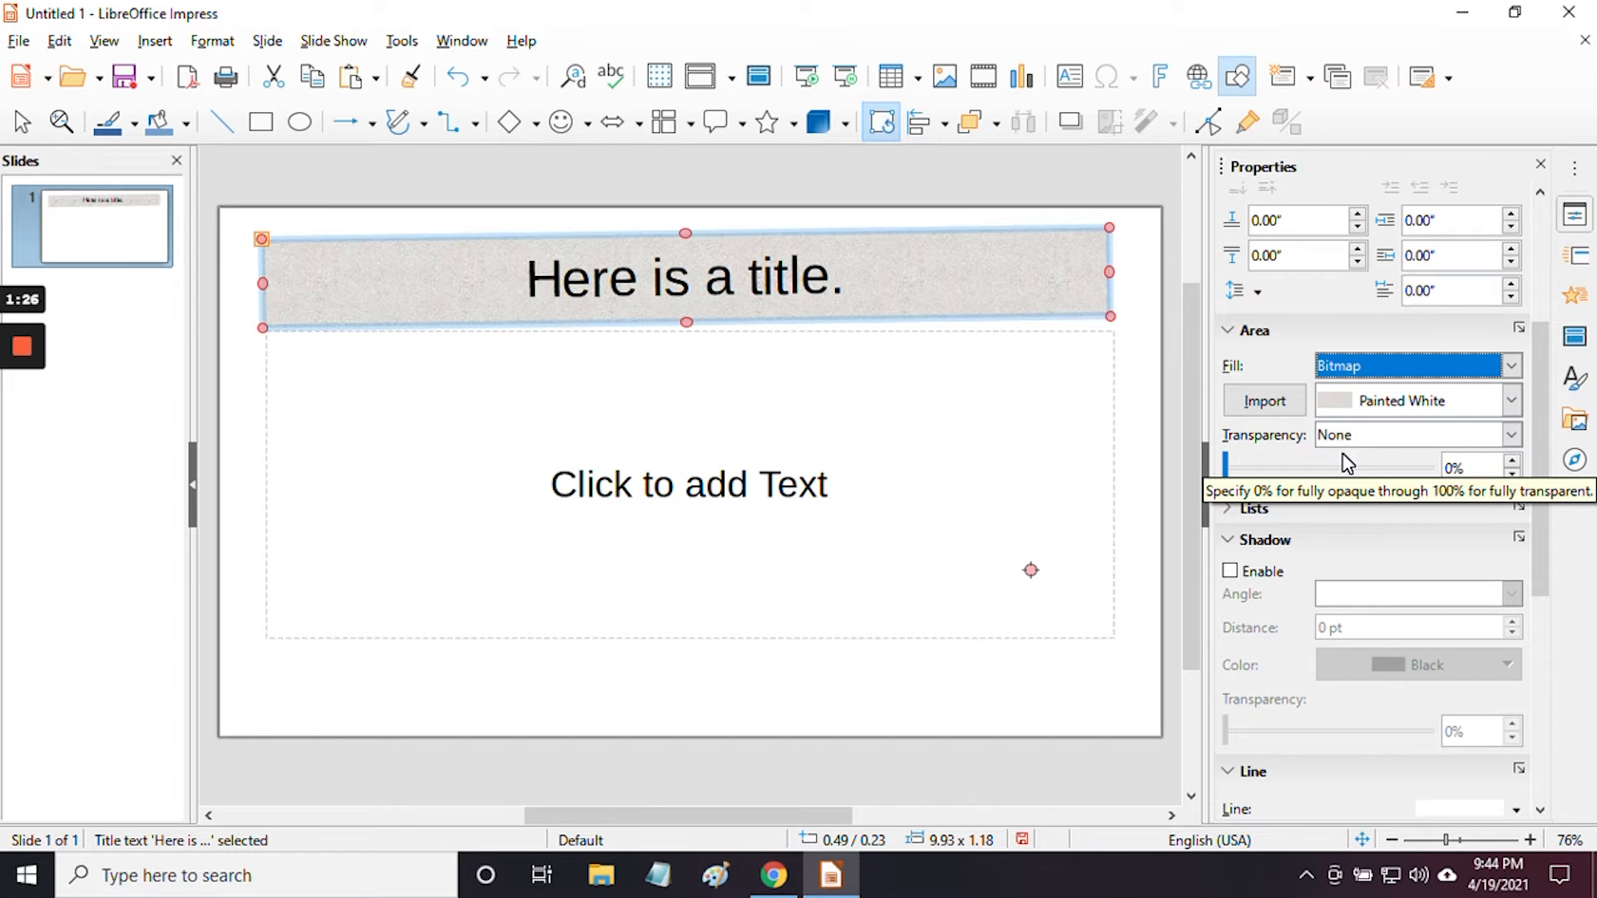
click(1265, 407)
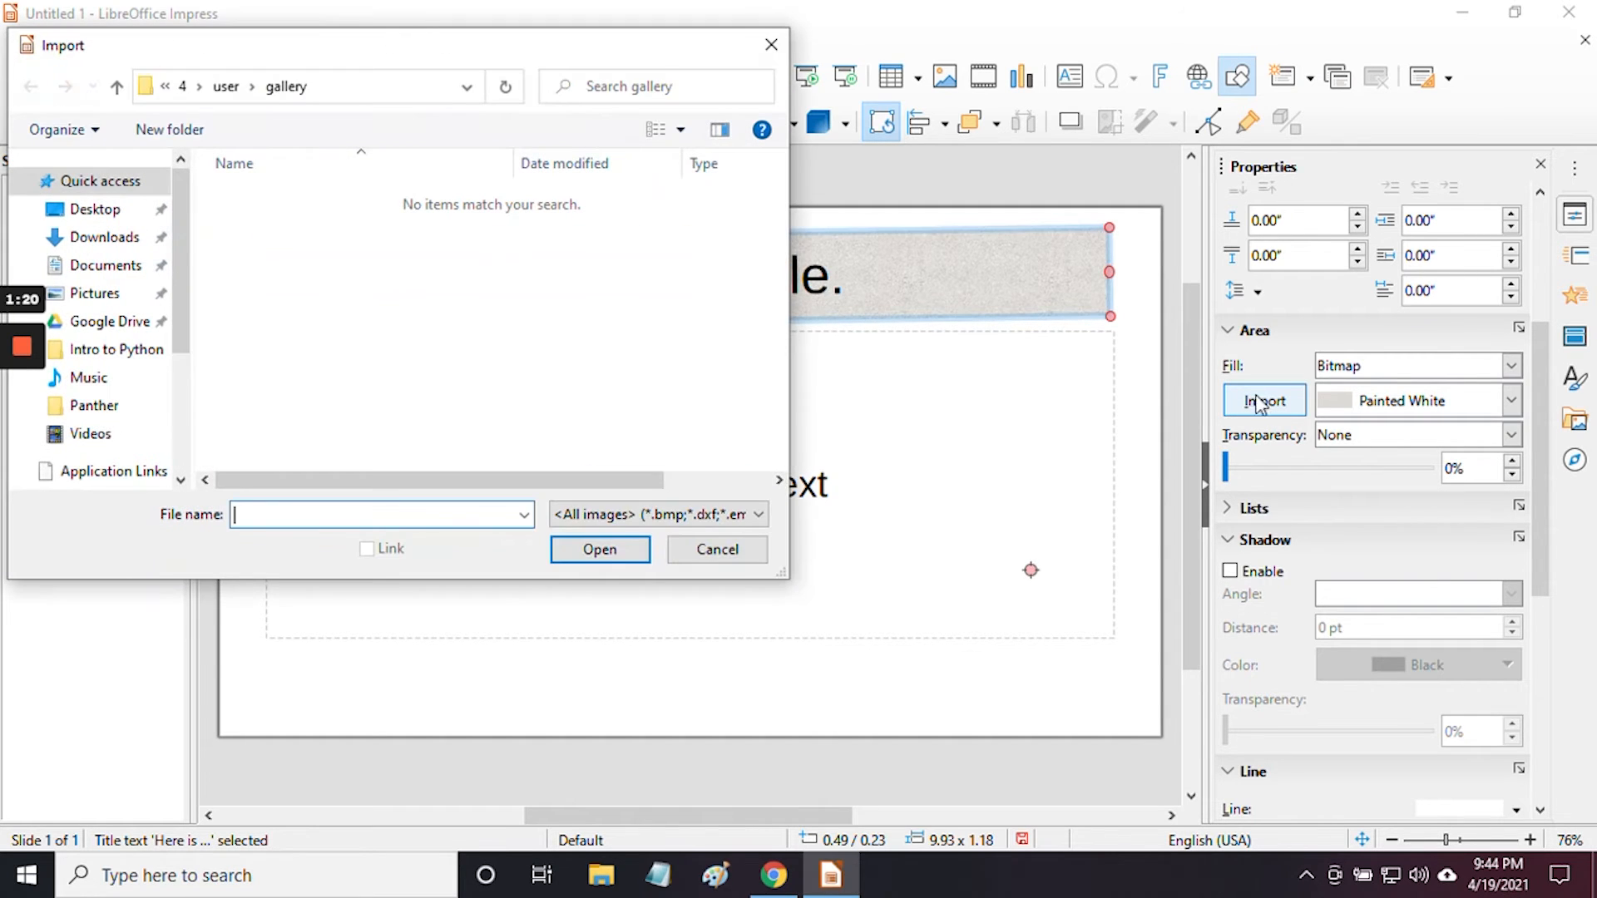
scroll(133, 428, down, 2)
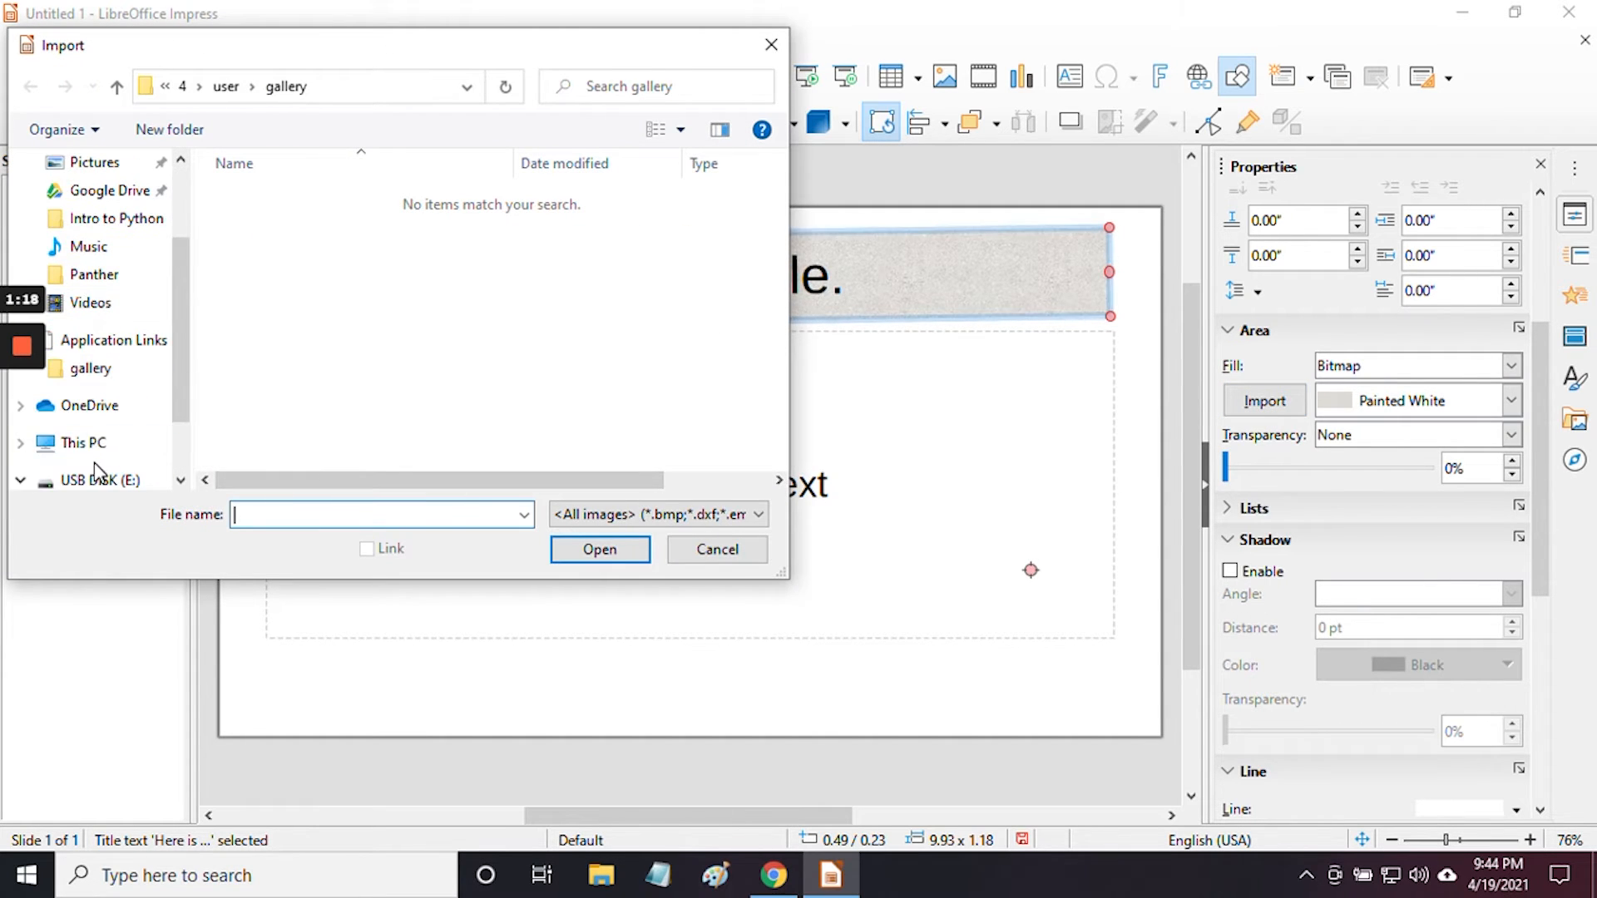
click(96, 478)
click(326, 247)
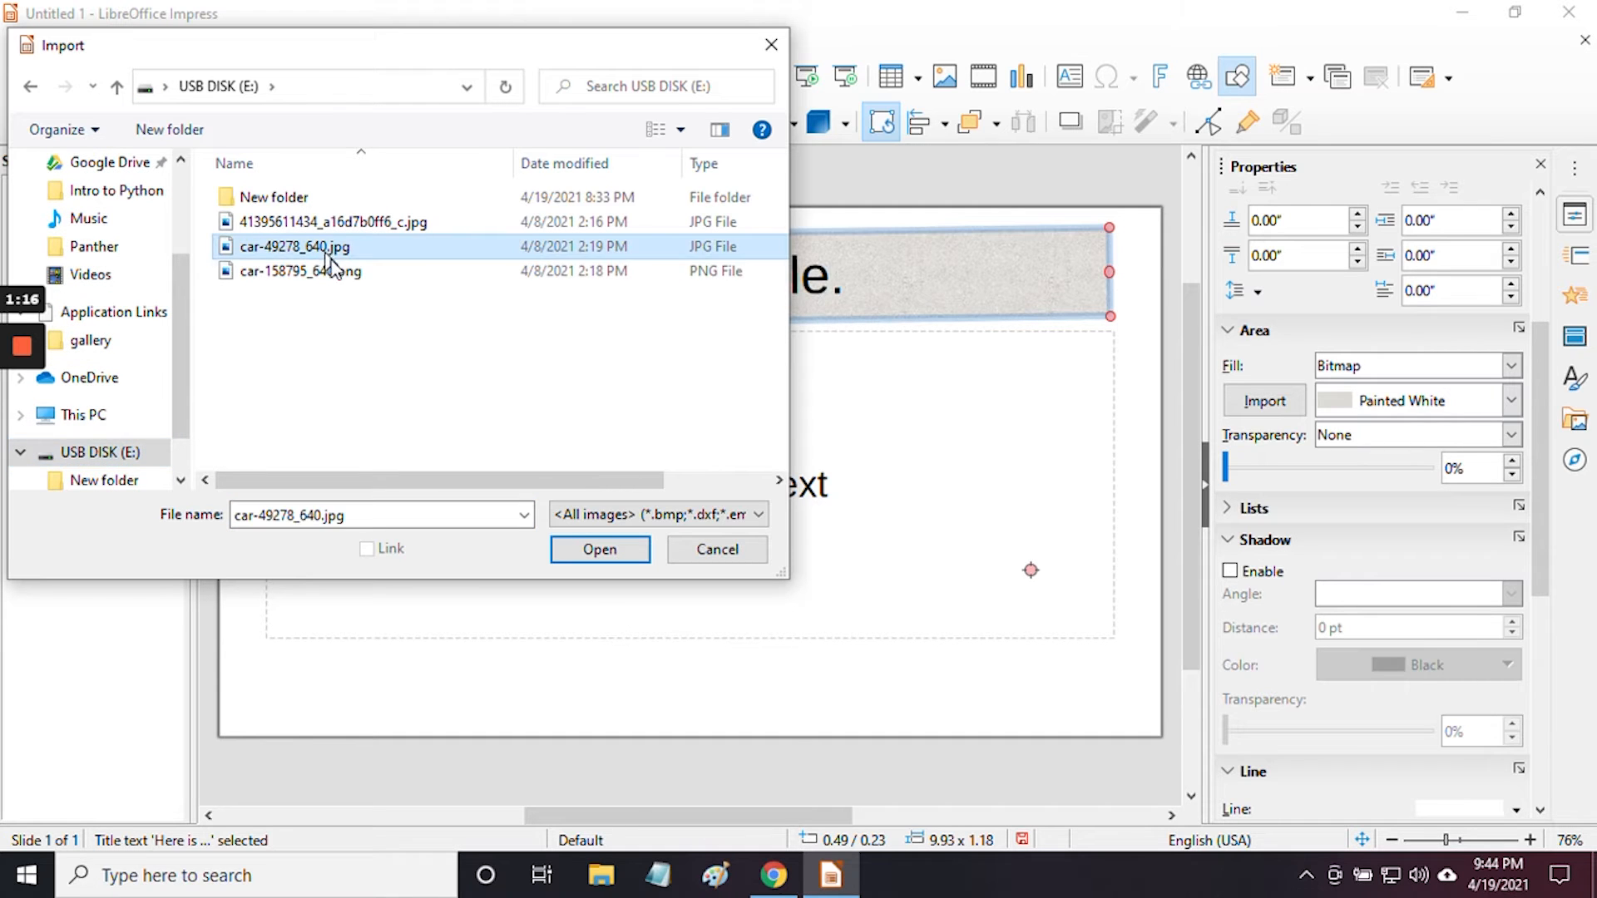
click(597, 552)
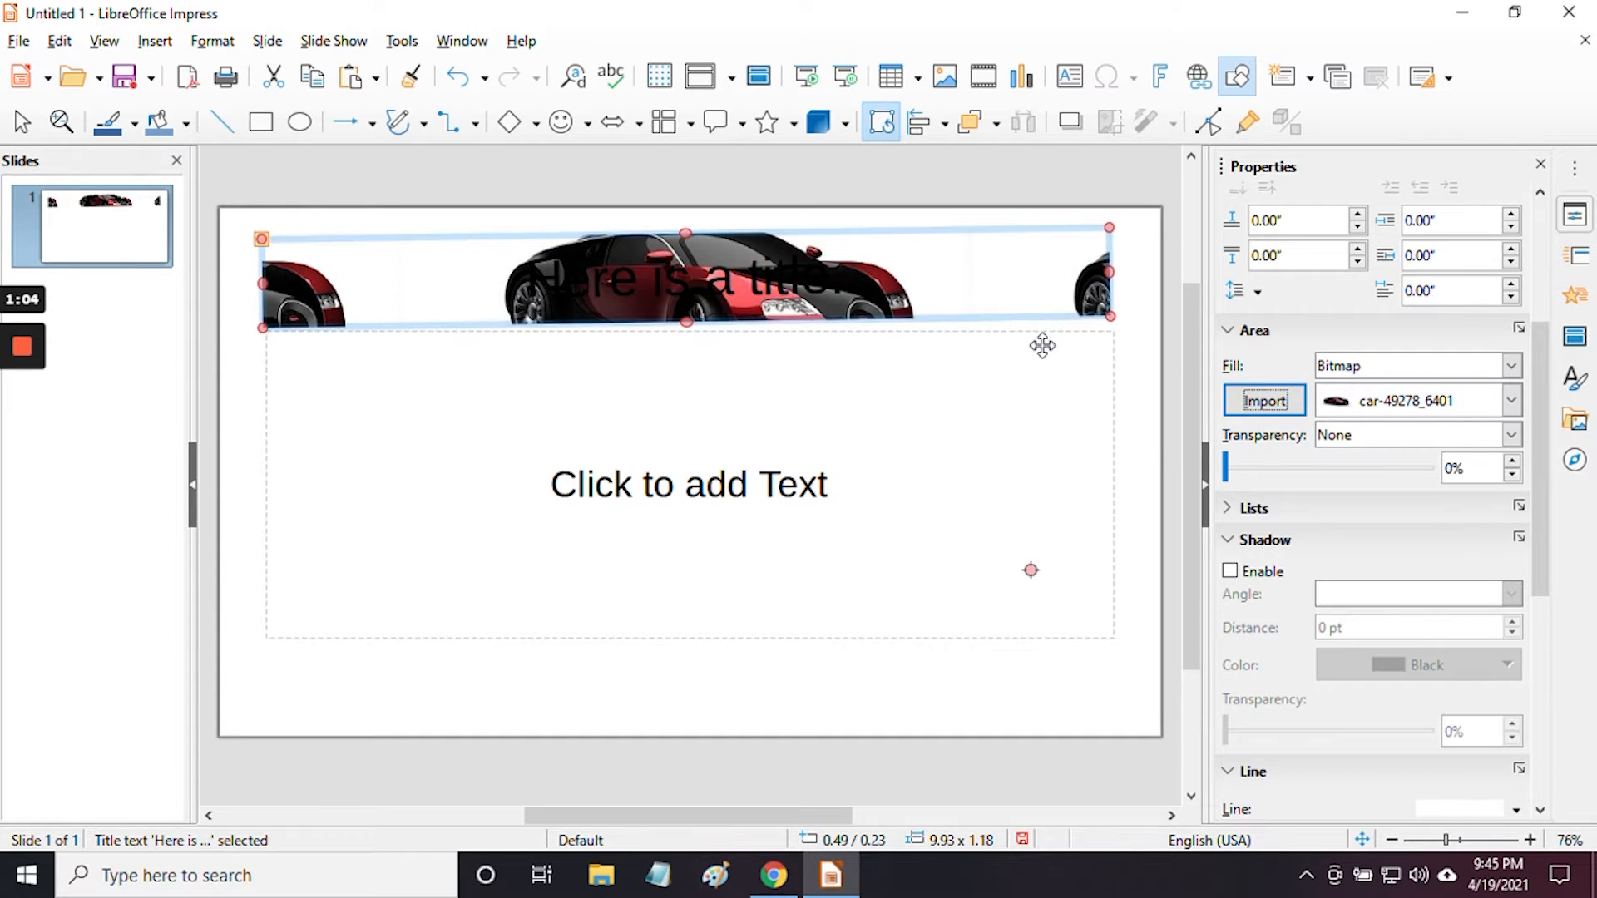
Set the title box's fill transparency to Solid at about 76%
click(1464, 438)
click(1339, 458)
drag(1225, 468, 1392, 459)
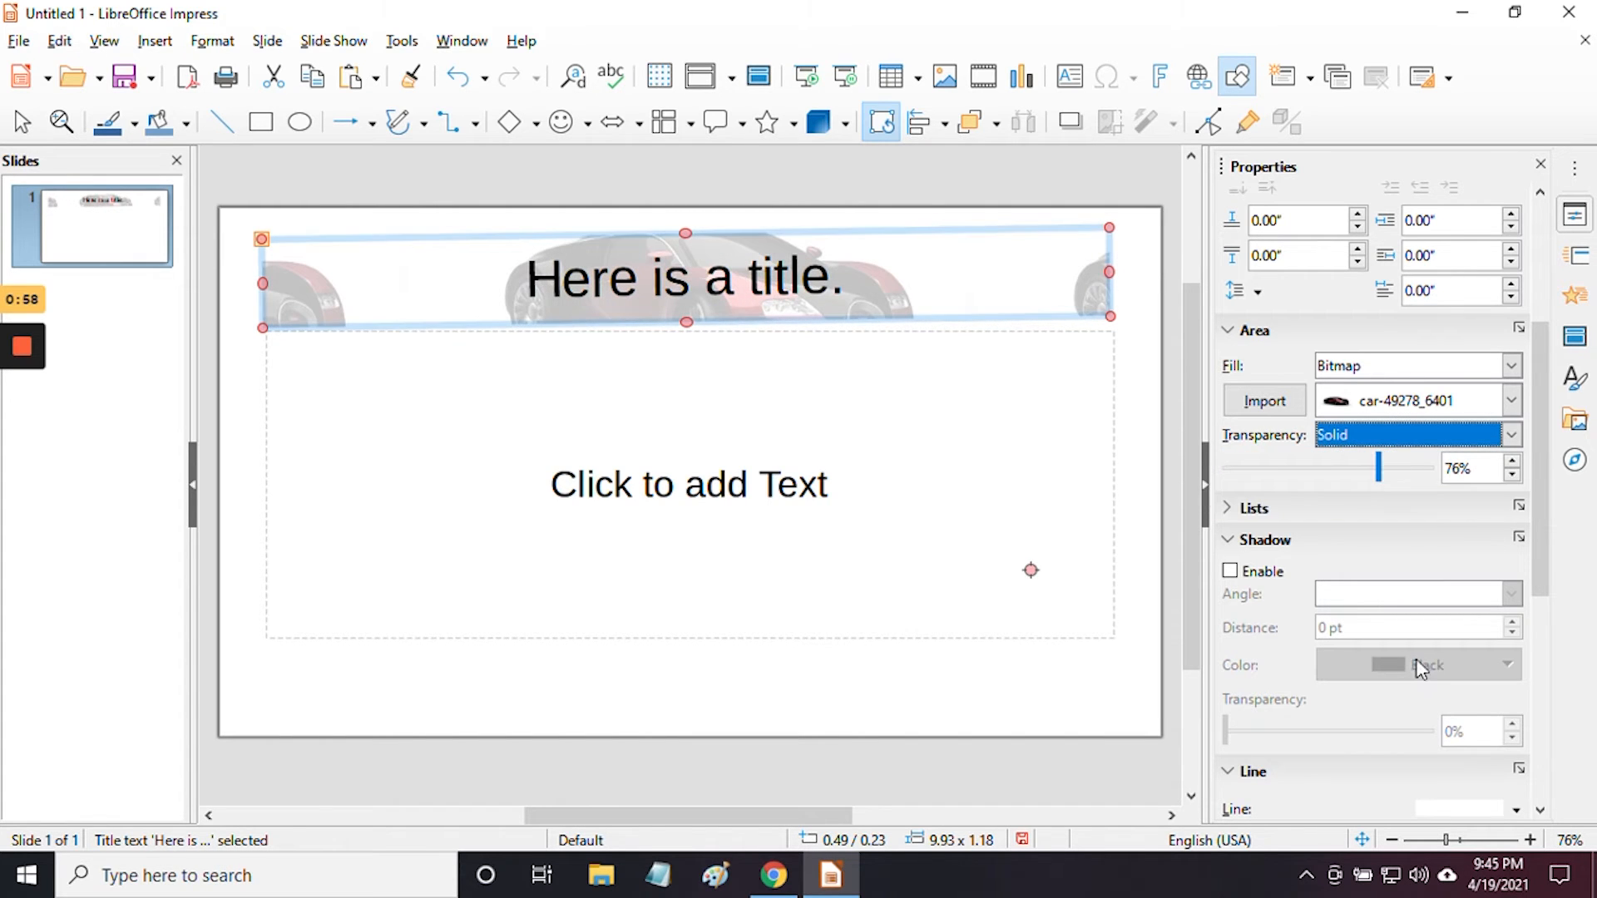
Give the title box a continuous red border line 6.0 pt wide
scroll(1418, 645, down, 3)
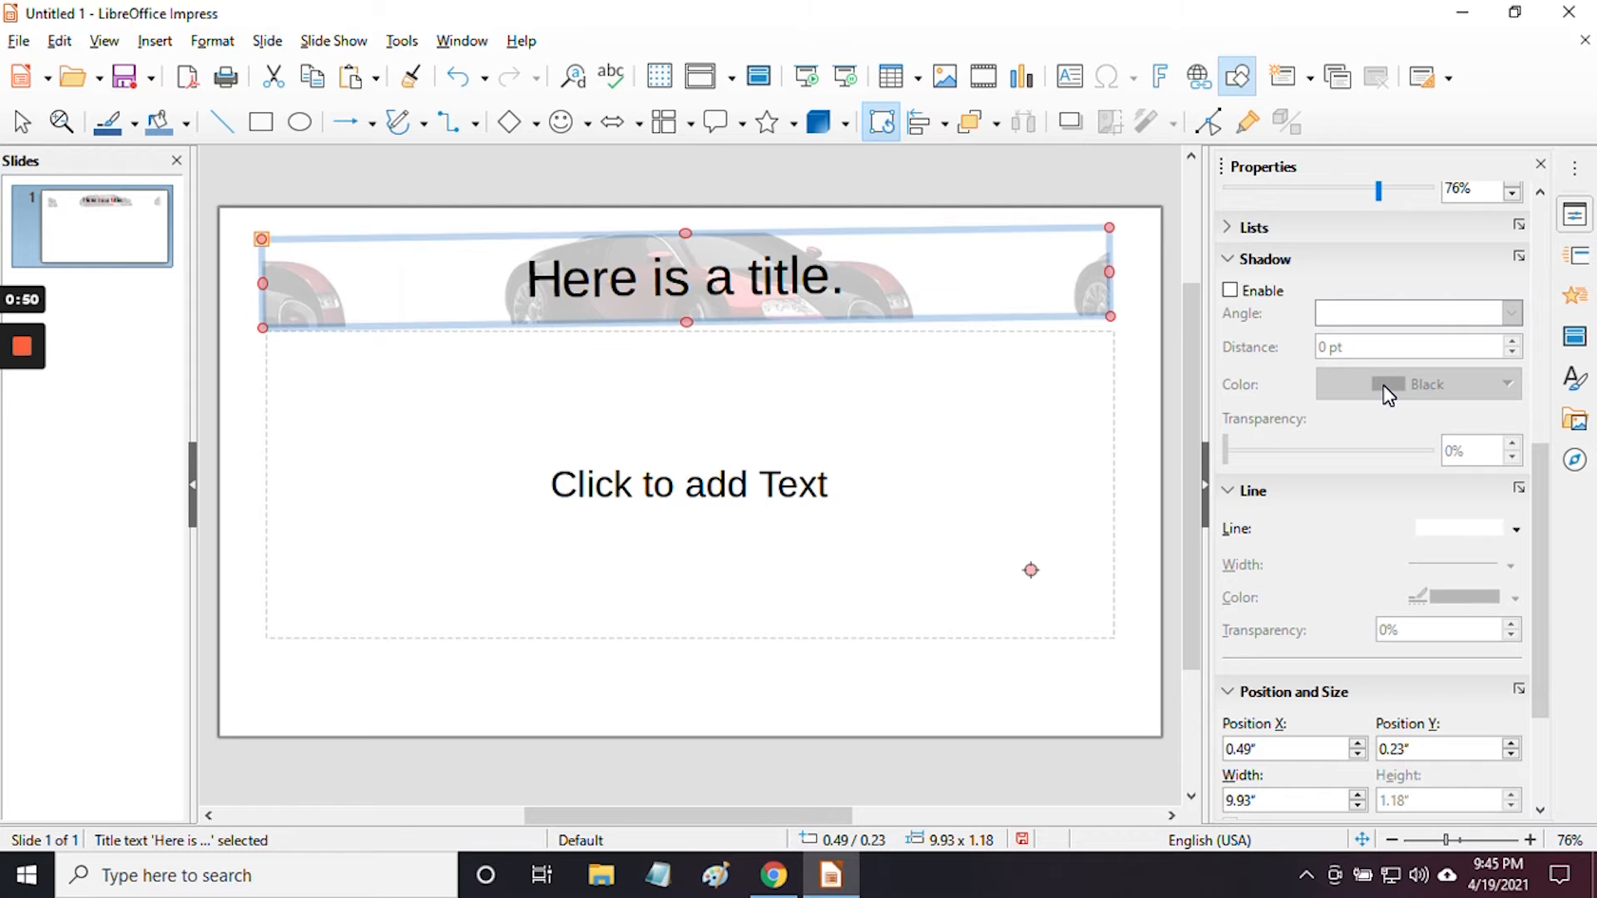
scroll(1386, 389, down, 3)
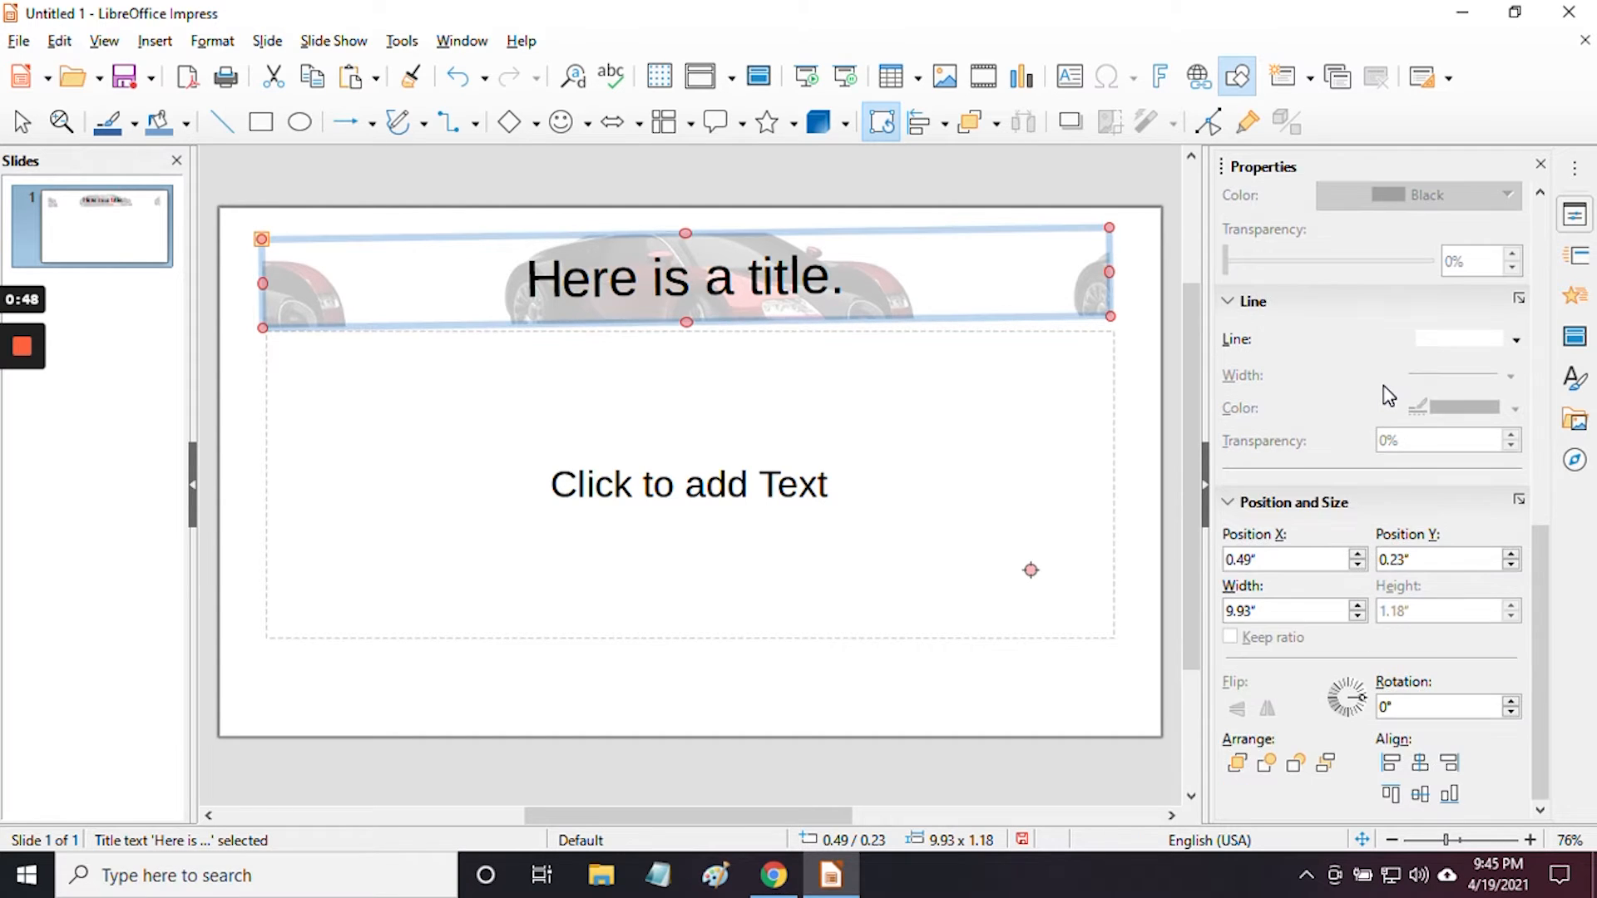
click(1516, 340)
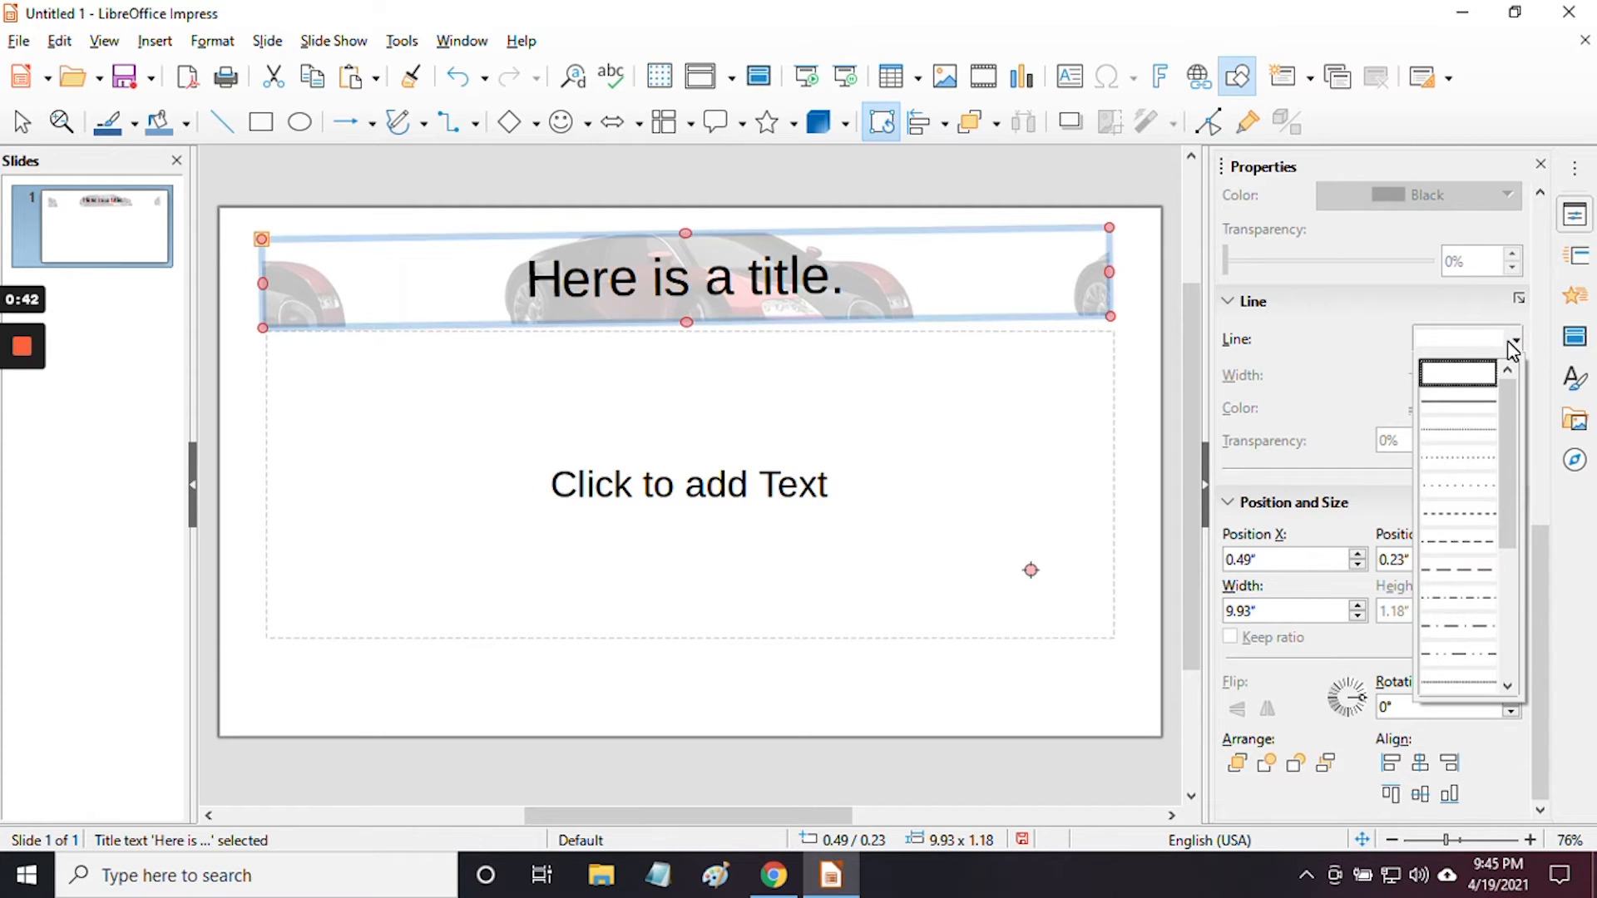
click(1468, 401)
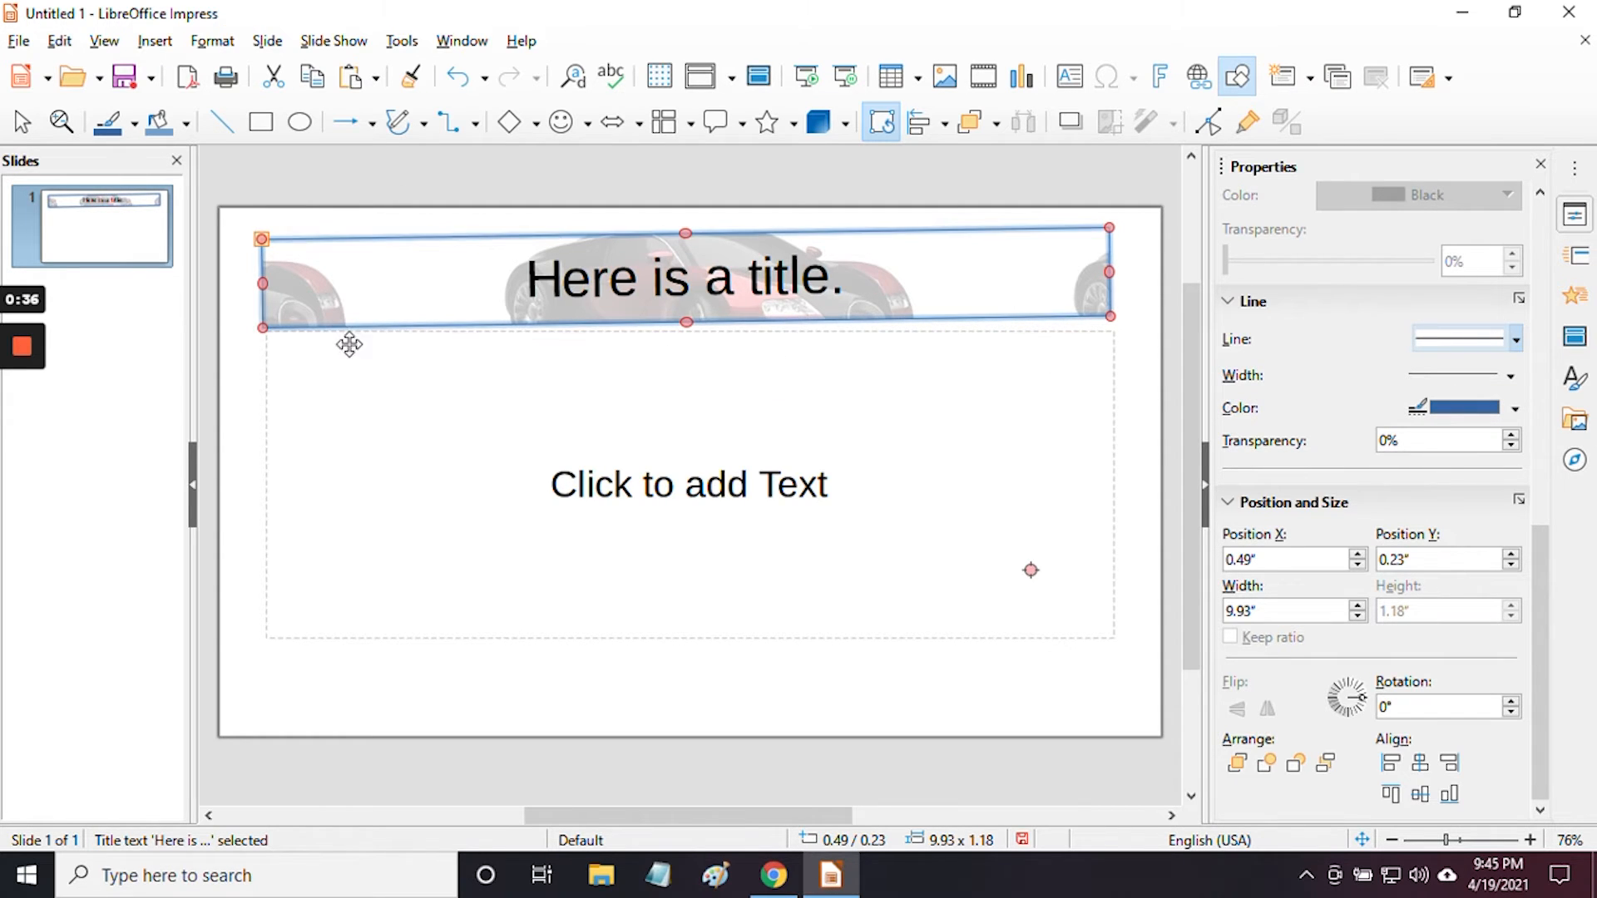
click(1515, 409)
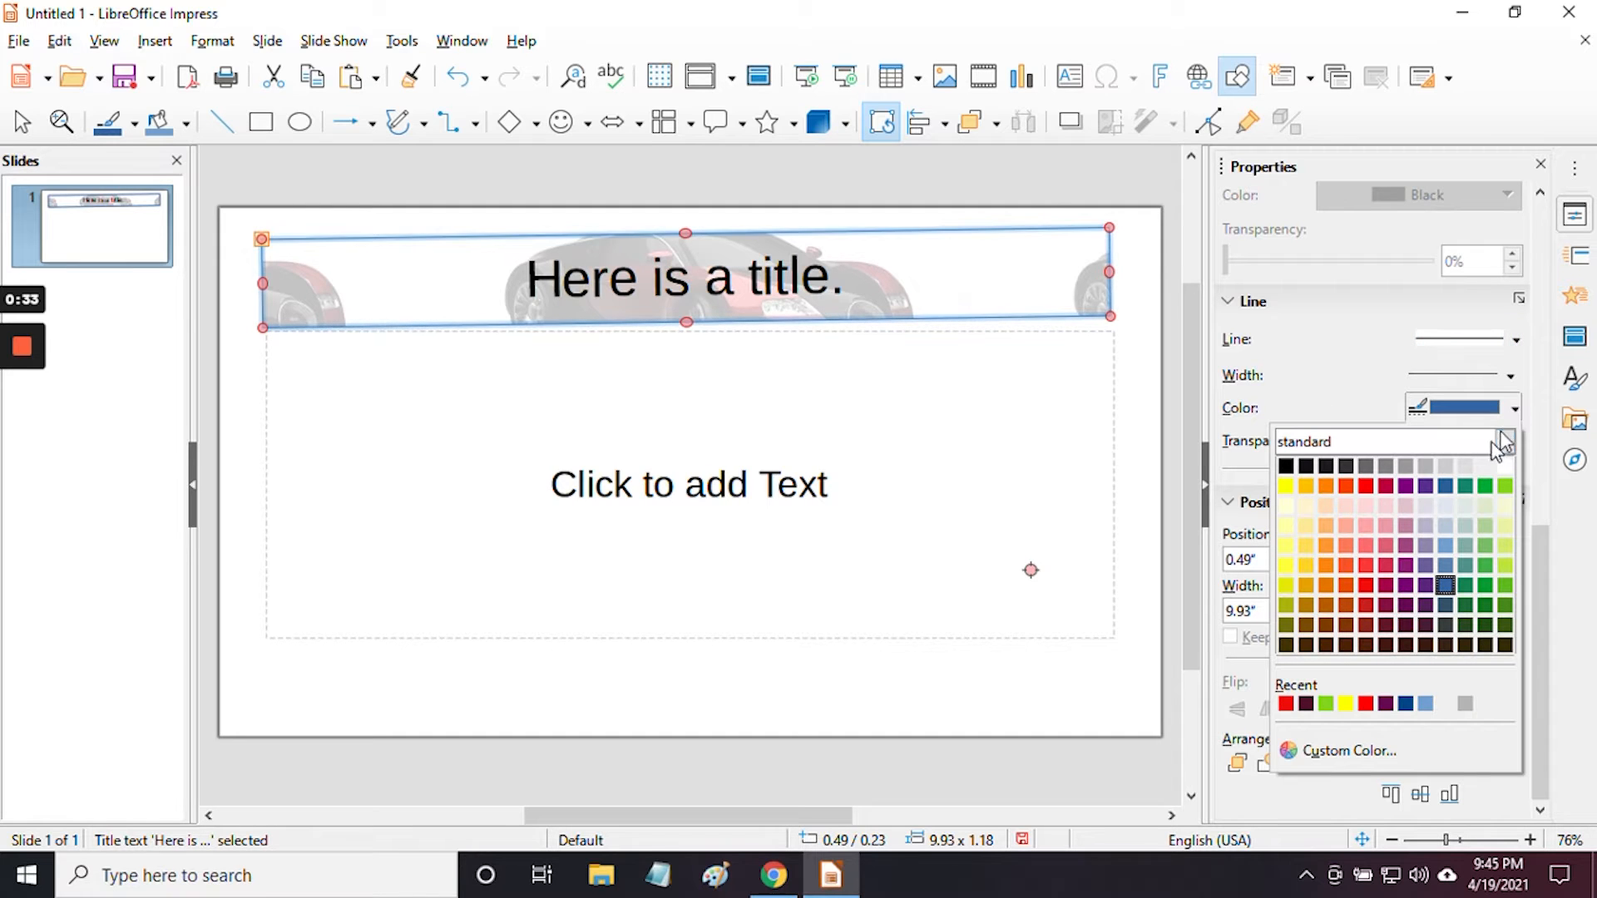
click(1366, 487)
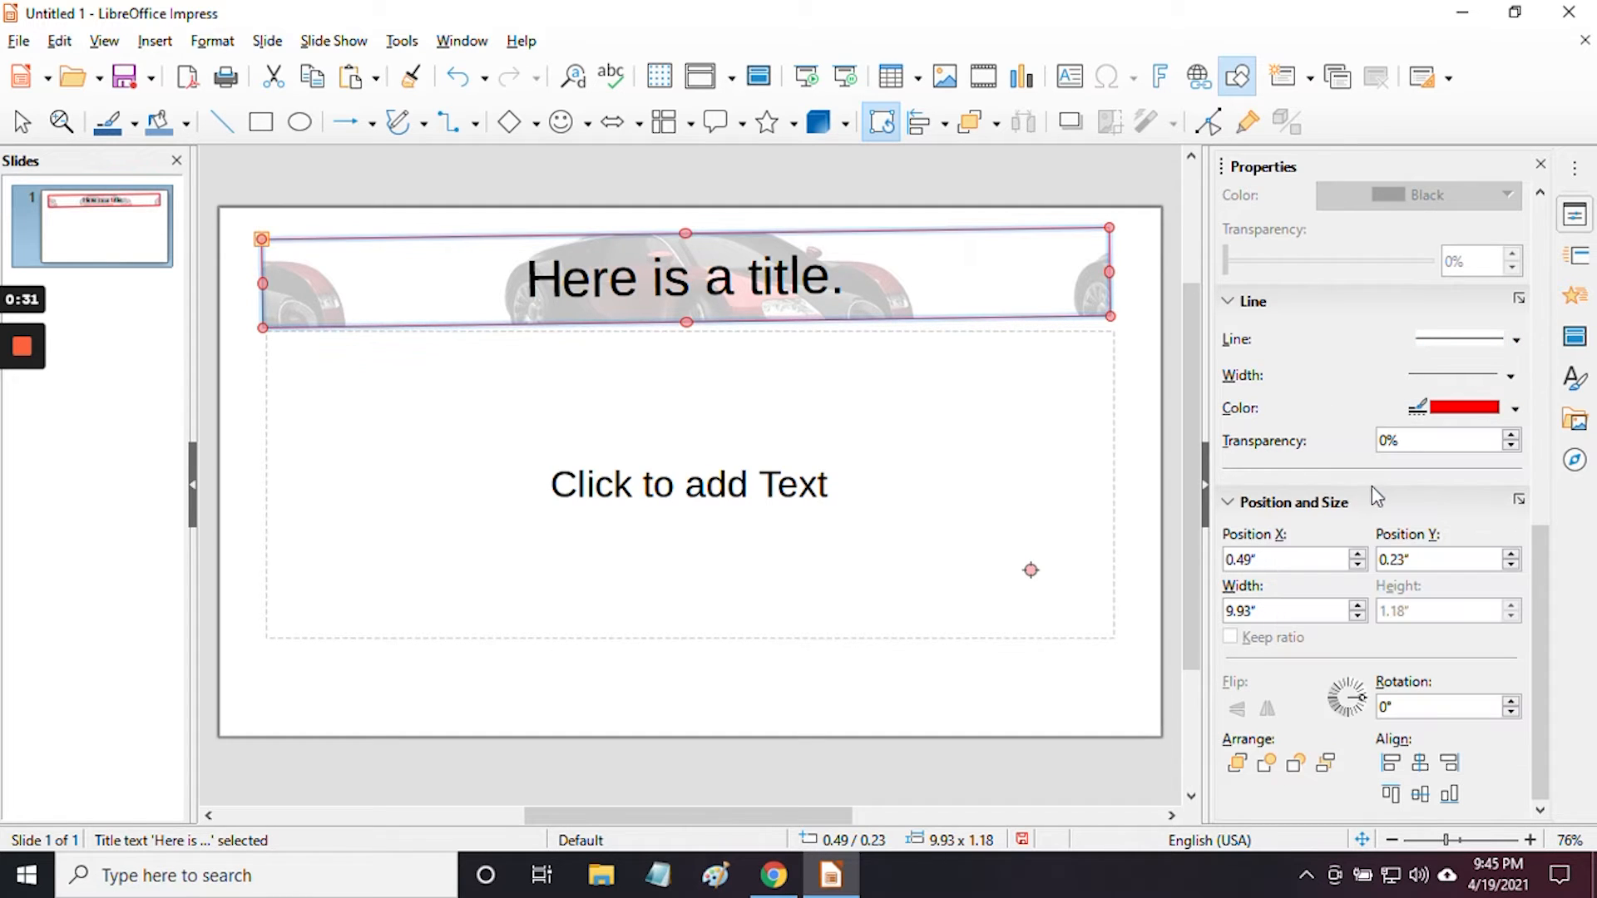
click(1510, 376)
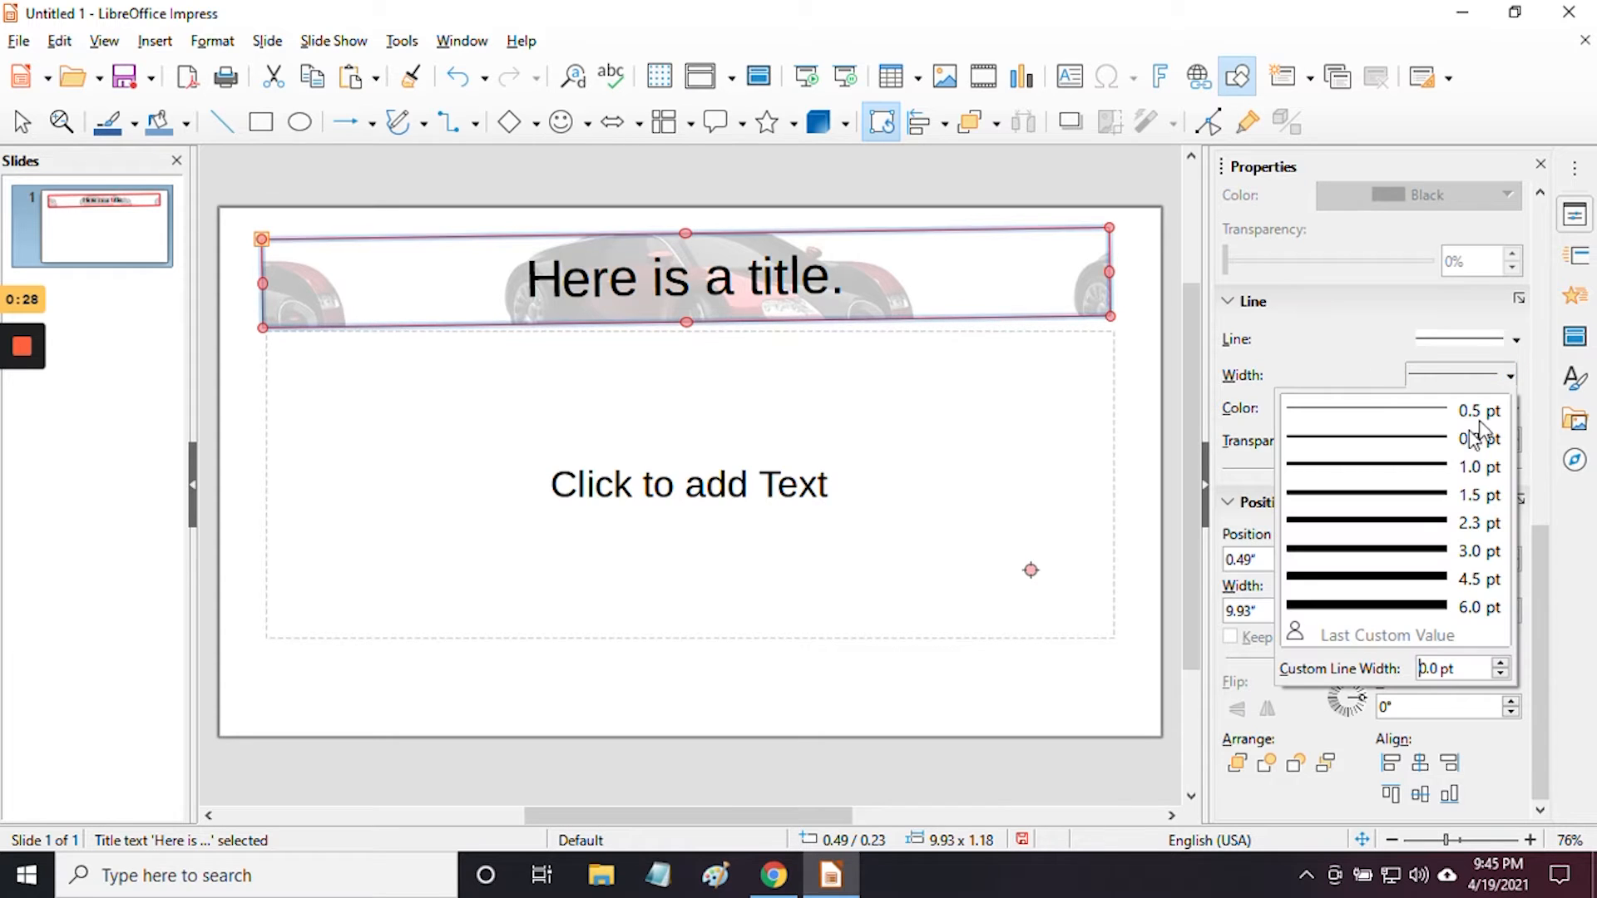
click(1393, 604)
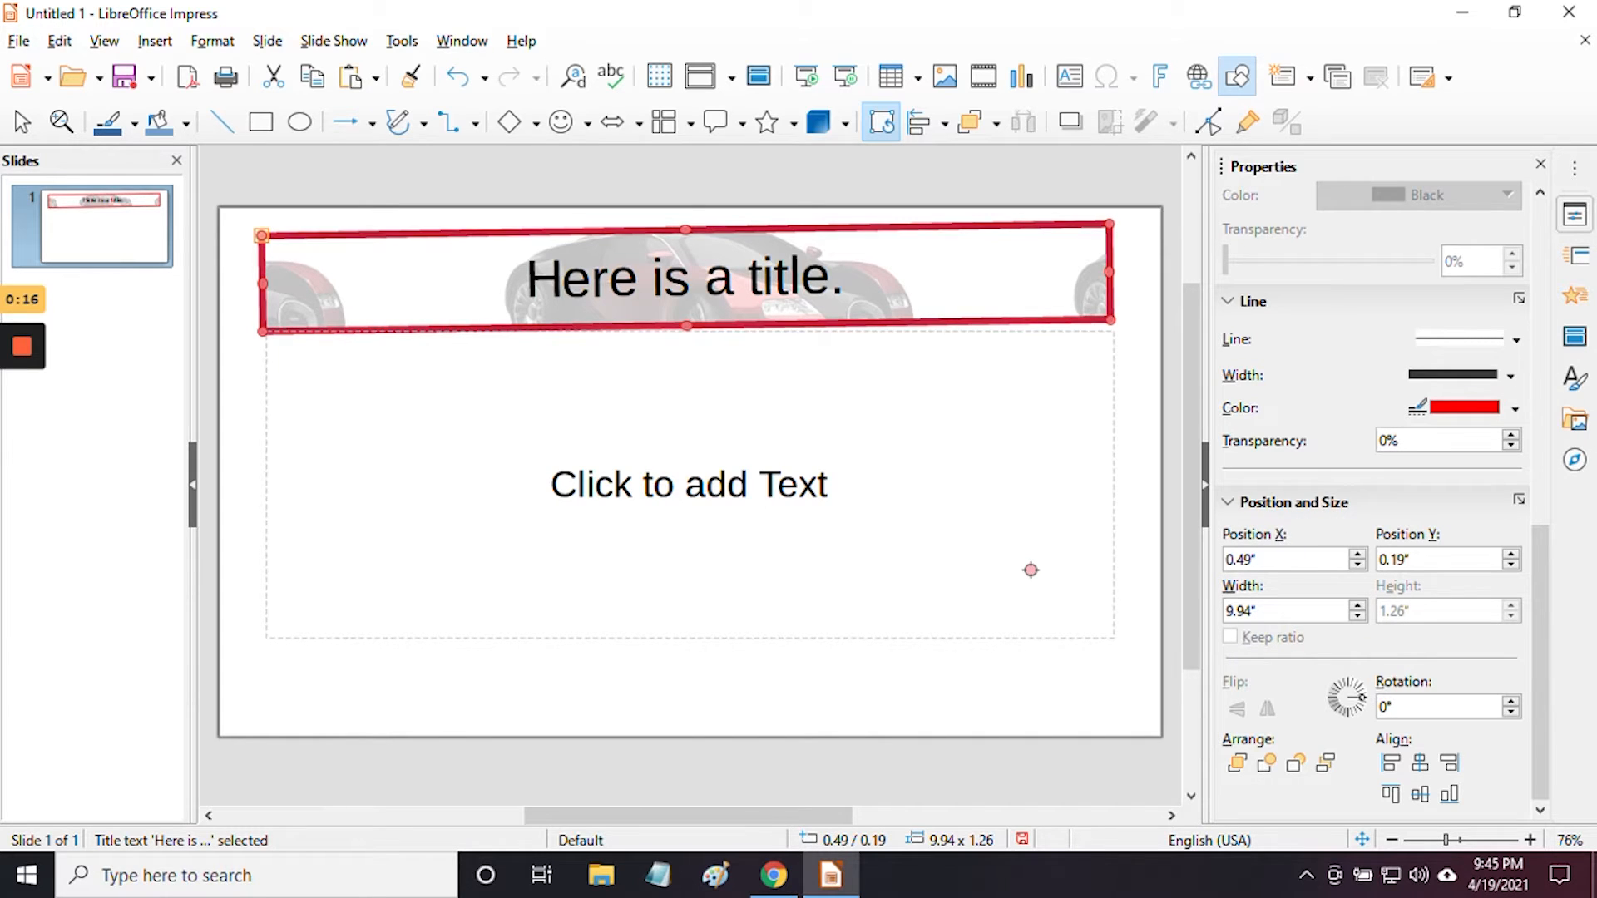
Adjust the title box's position to X 0.48" and Y 0.20"
click(1357, 555)
click(1359, 556)
click(1358, 563)
click(1358, 564)
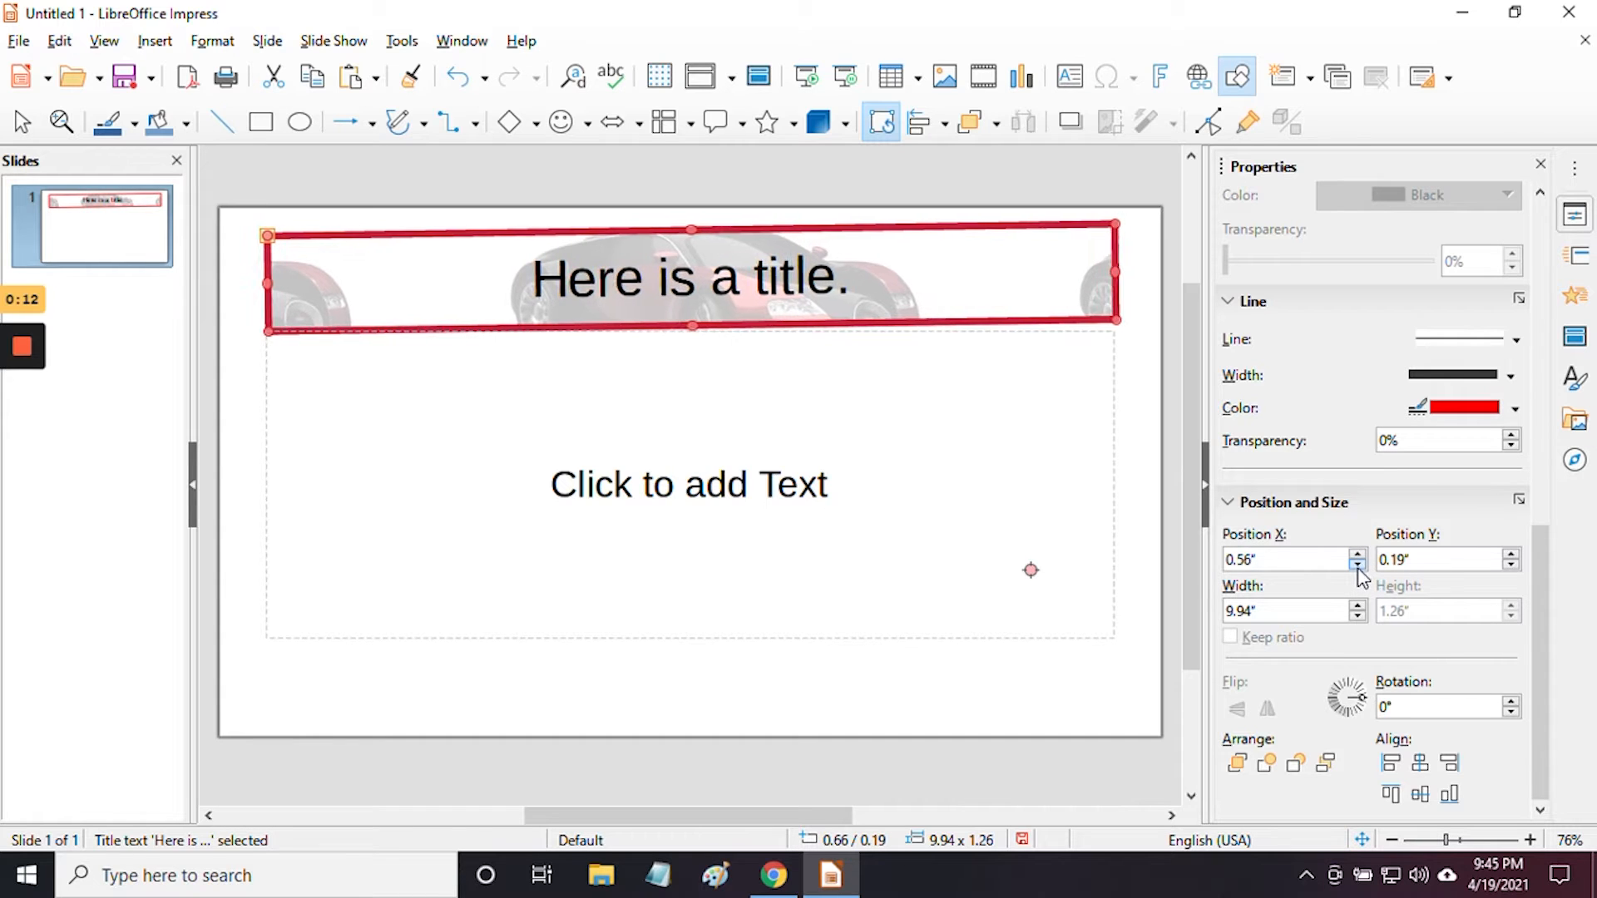
click(1511, 565)
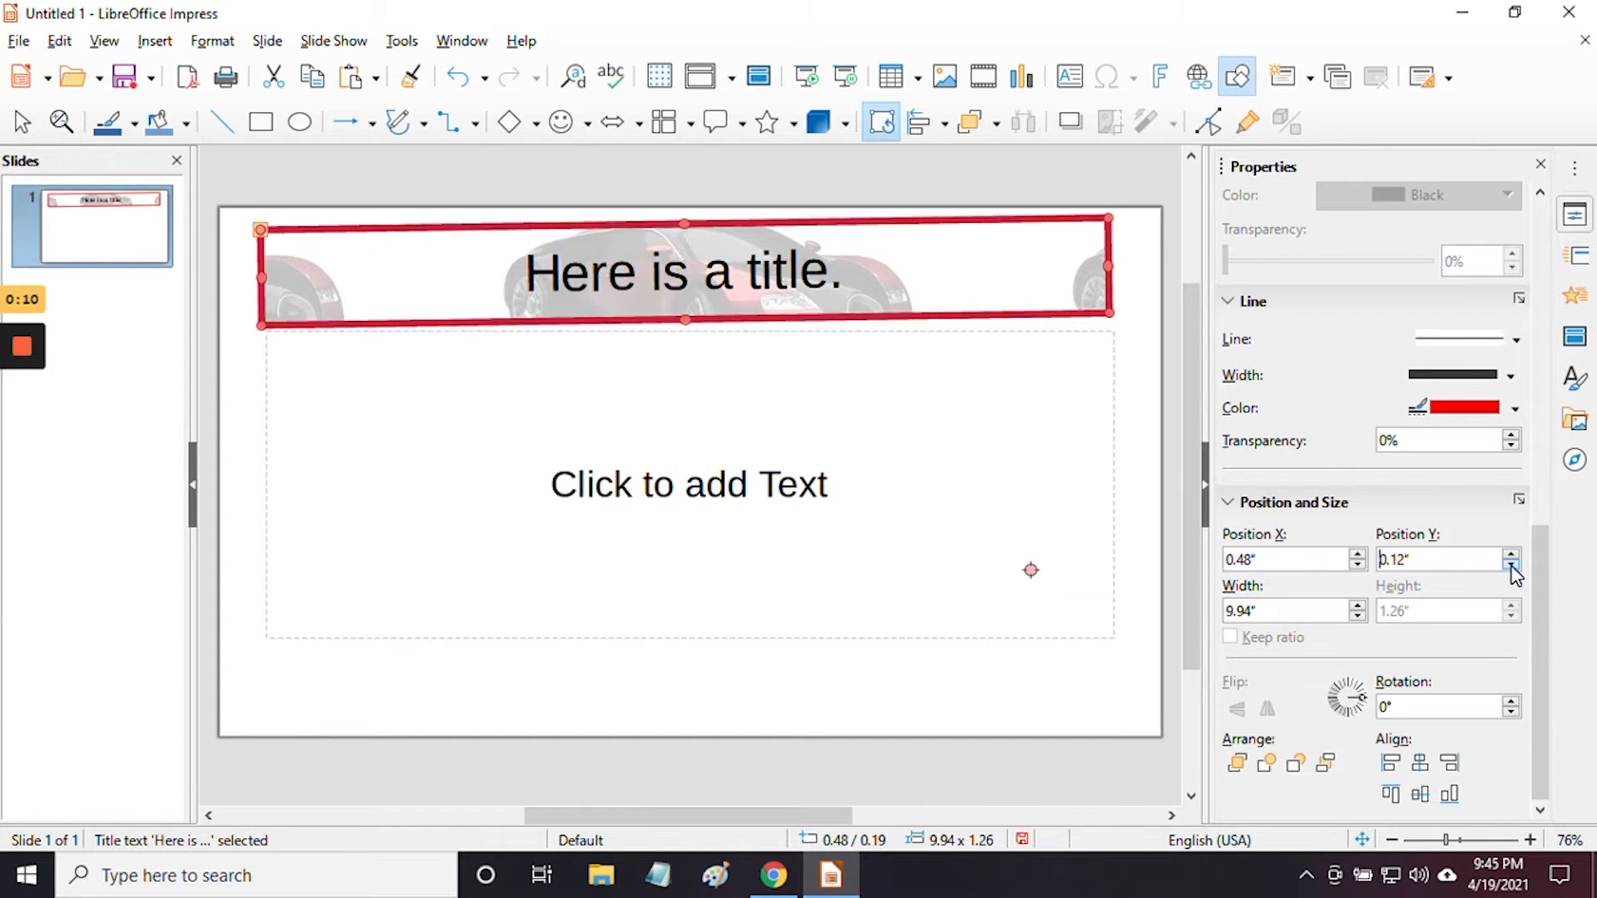
click(1511, 554)
click(1511, 554)
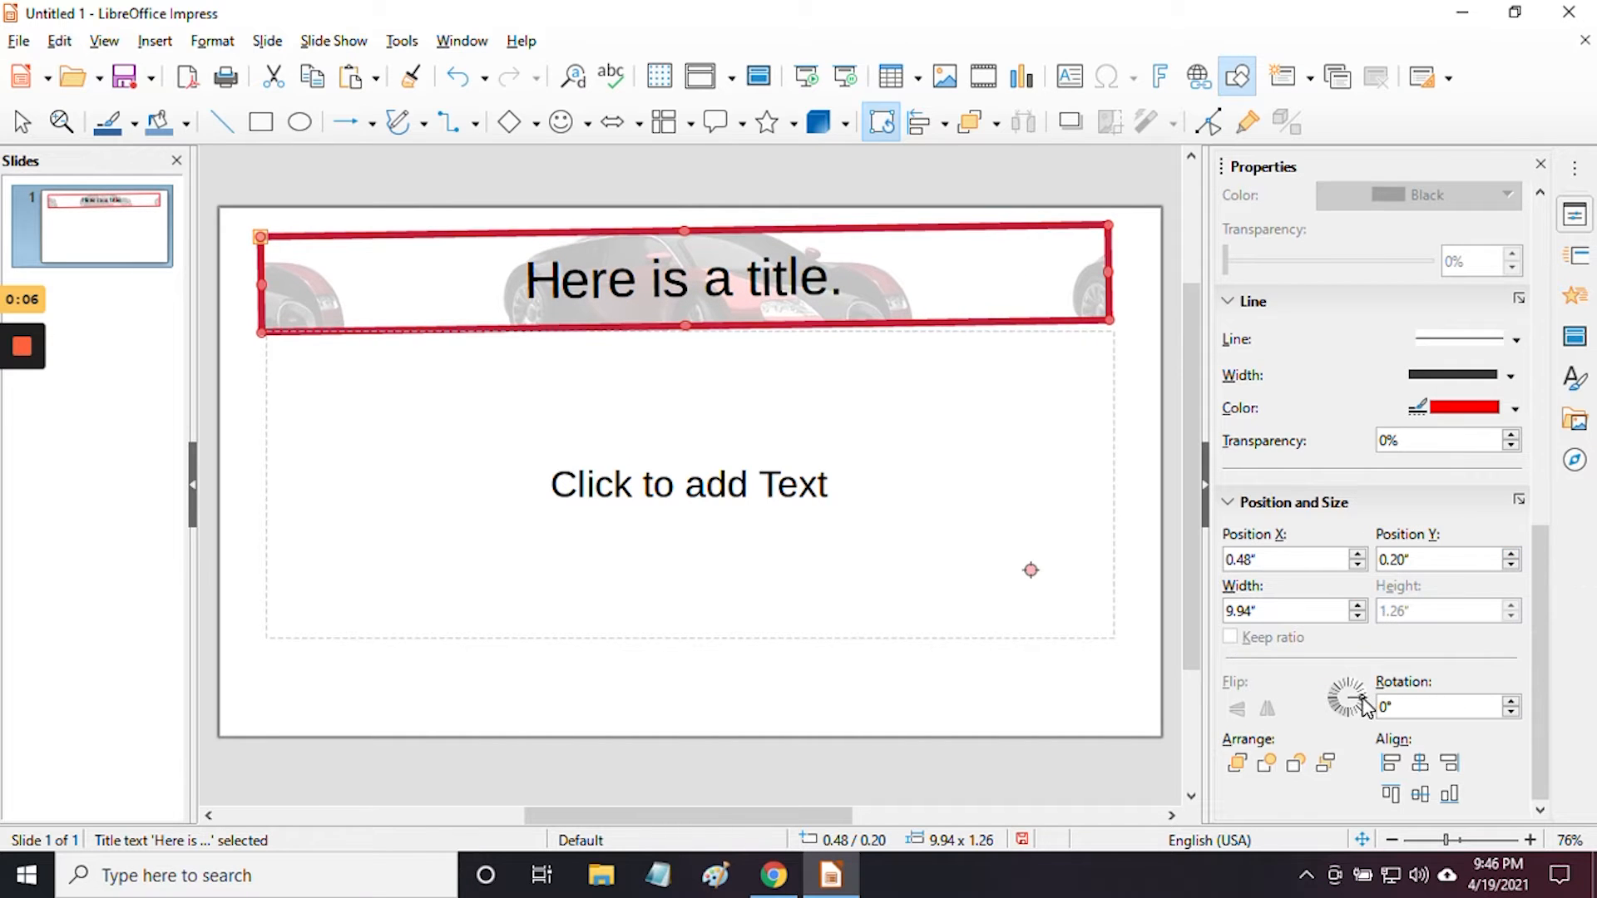
Adjust the title box's rotation angle to level the box on the slide
click(1511, 701)
click(1511, 701)
click(1511, 701)
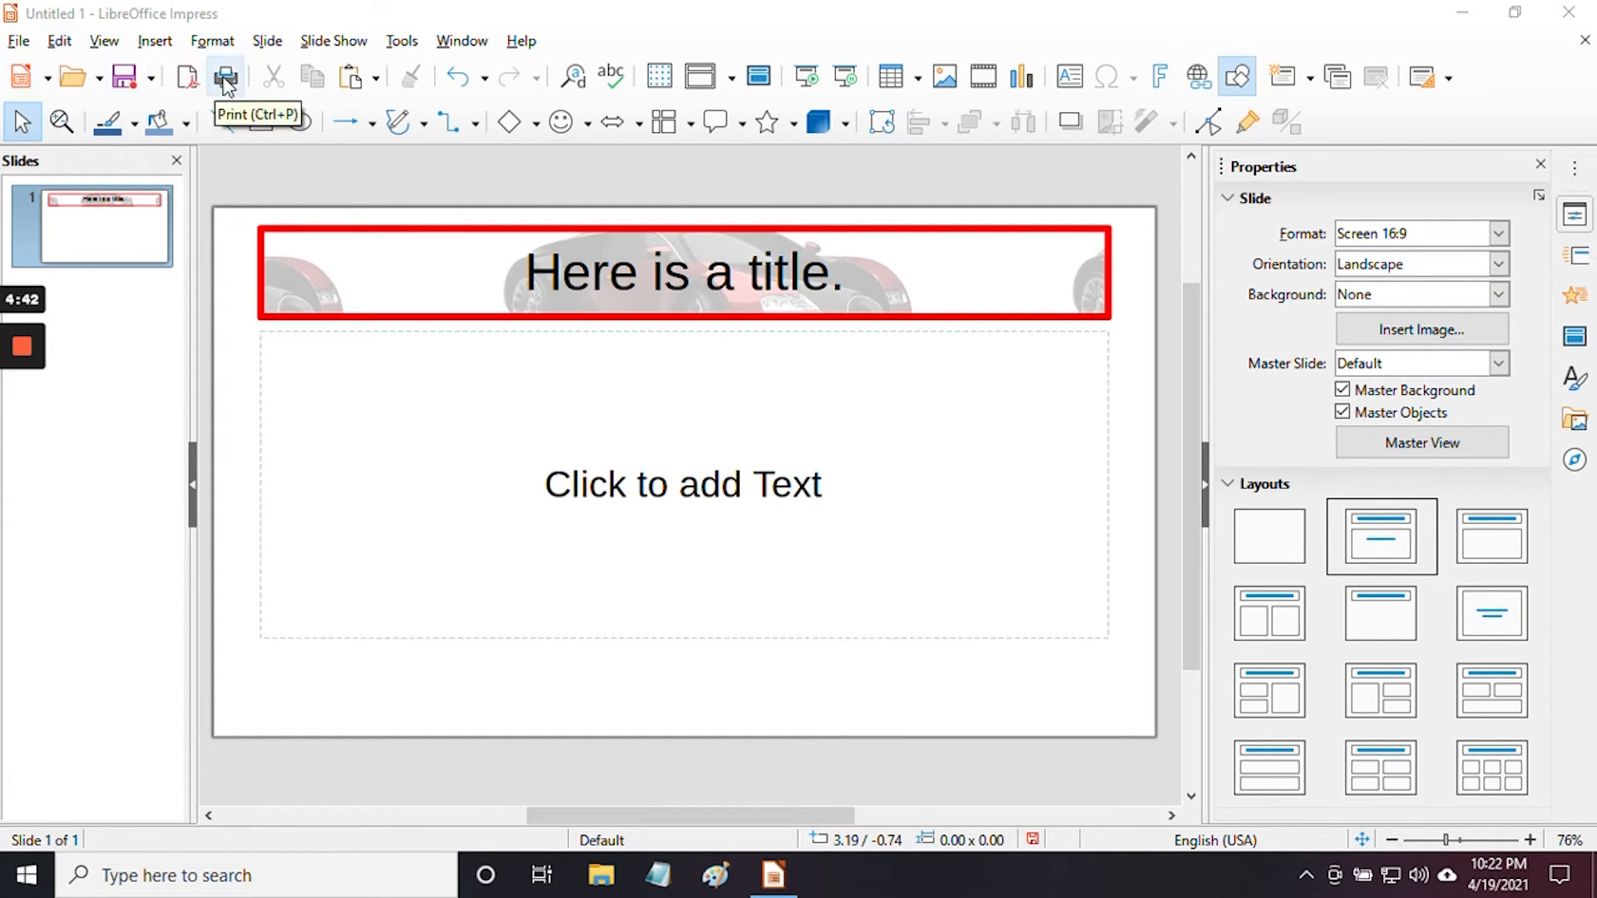
Add a new slide after the title slide
click(1286, 83)
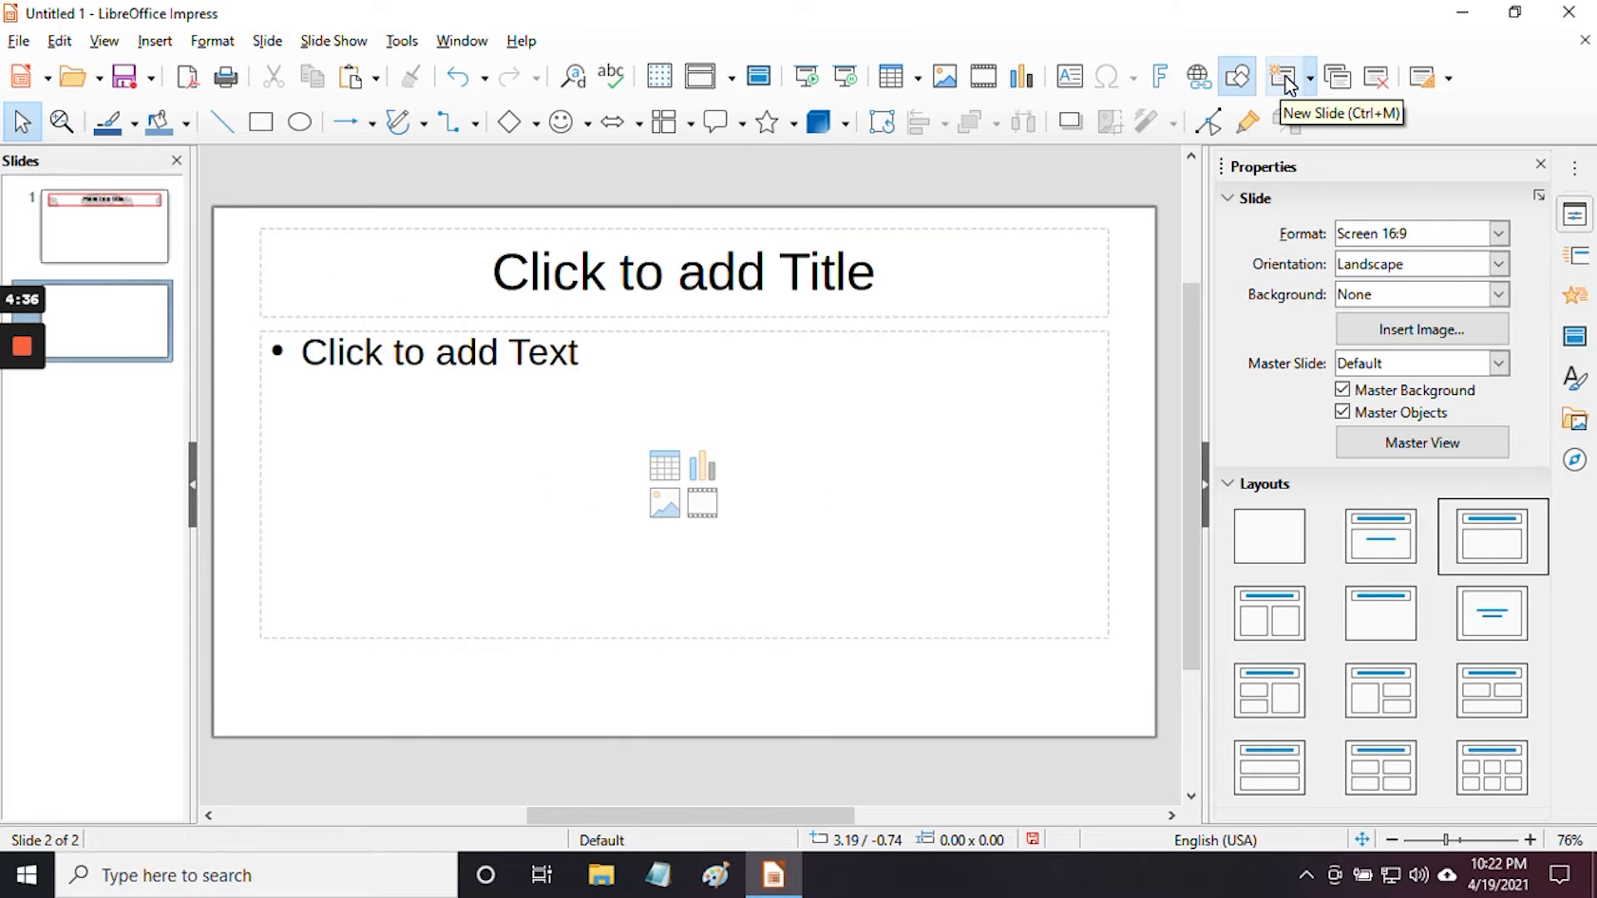
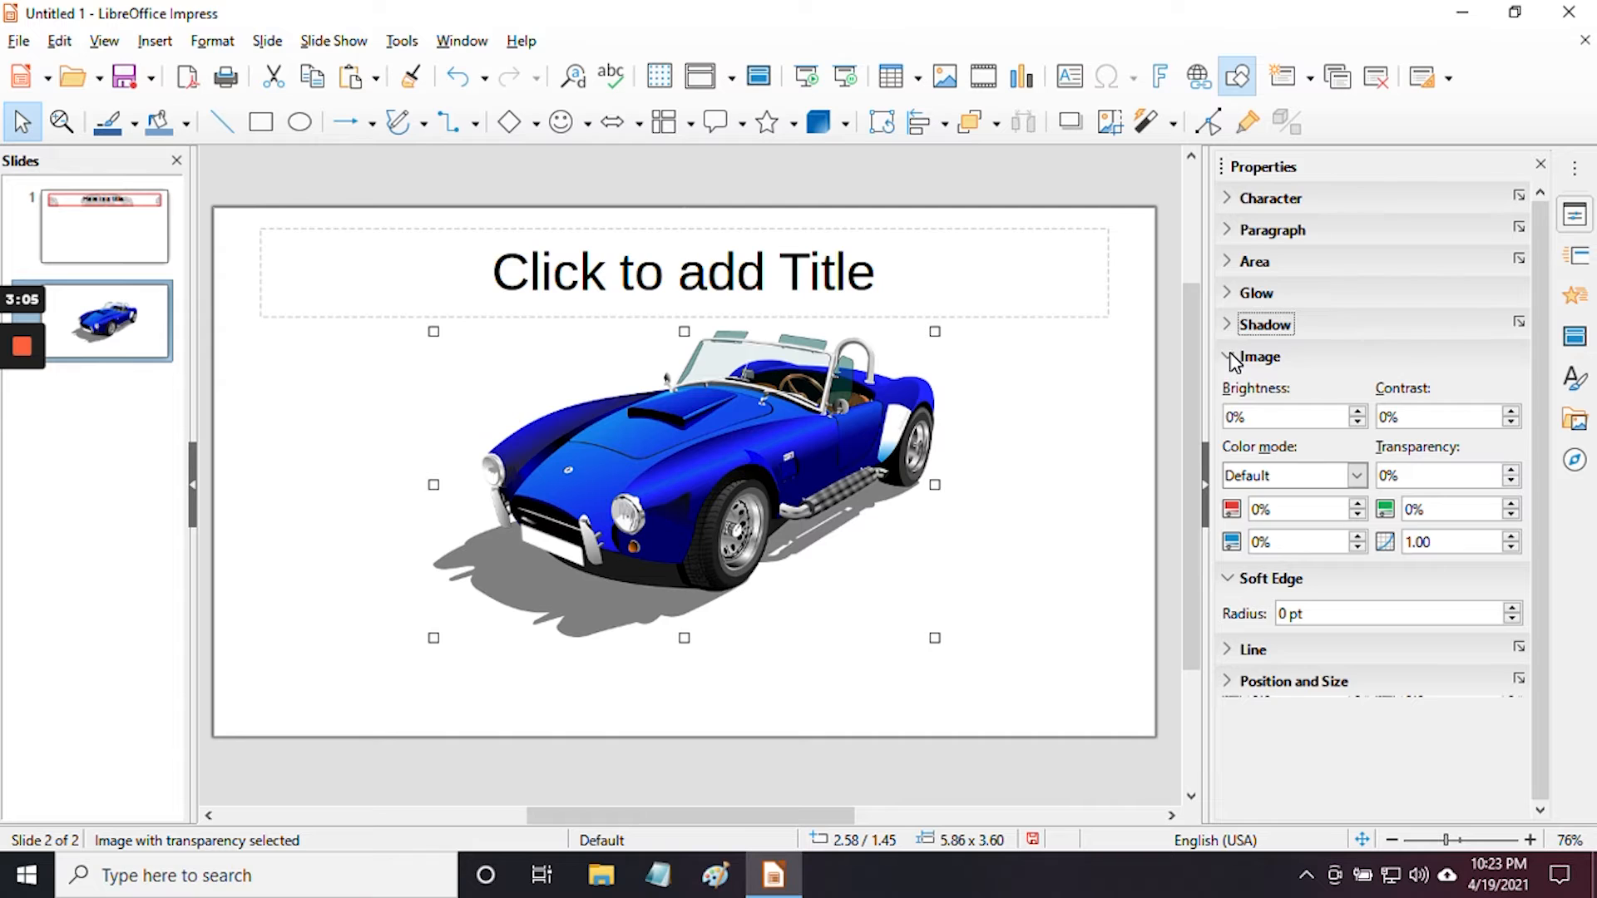
Collapse the Image and Soft Edge property sections for the blue car picture
click(1230, 356)
click(1229, 390)
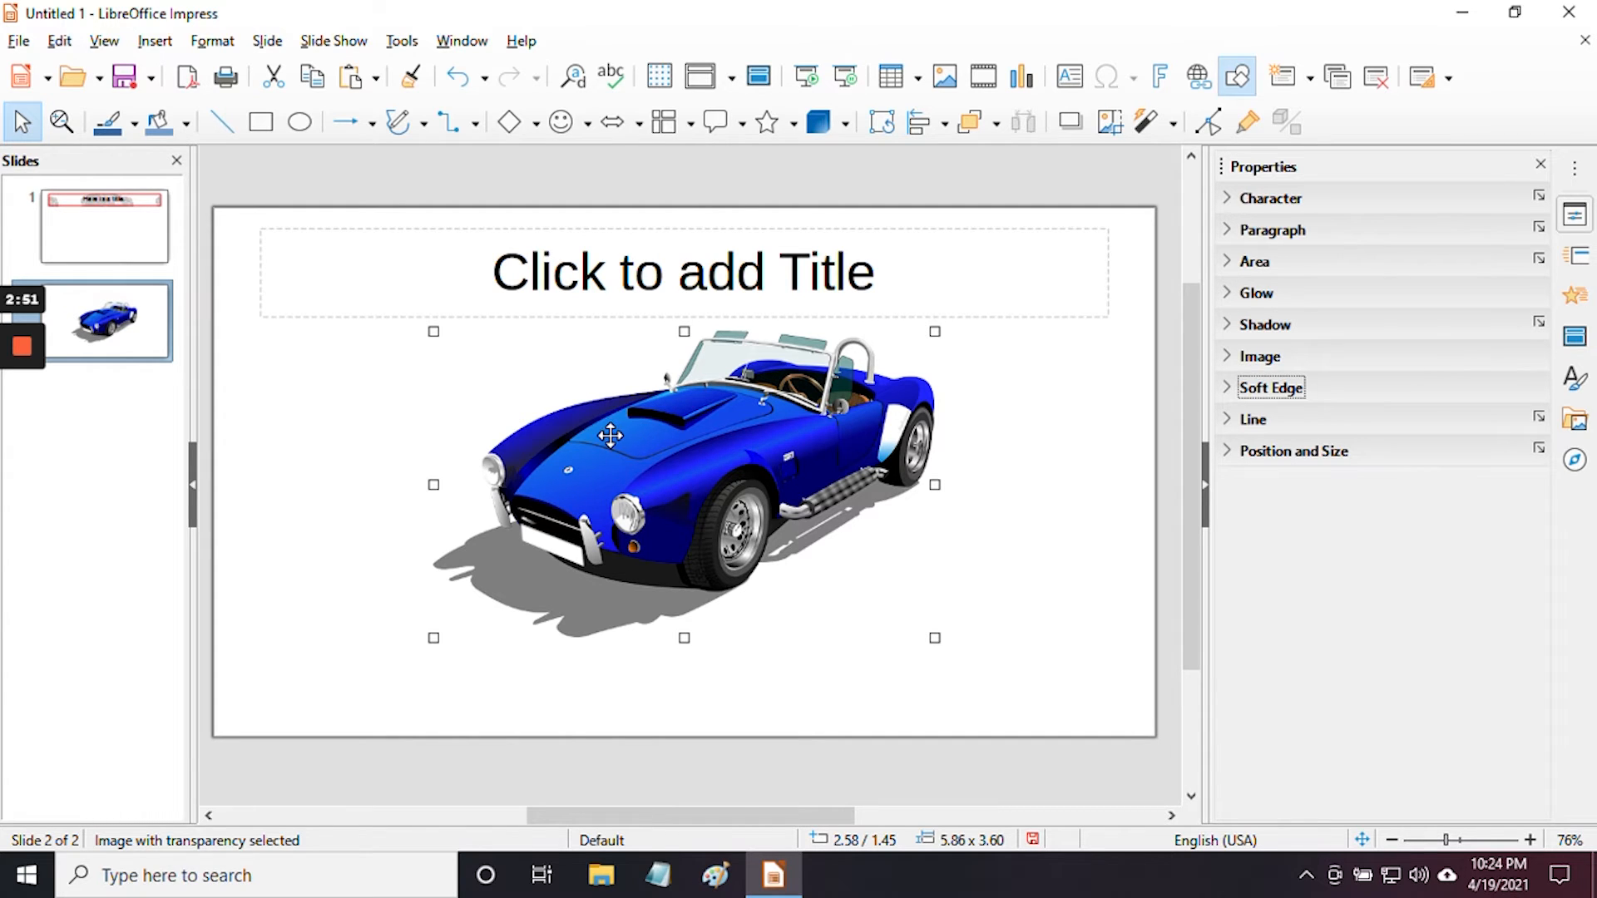
Move the blue car picture lower on slide 2 and stretch it to about 8.00 x 3.10 inches
mouse_move(641, 429)
mouse_down()
mouse_move(437, 404)
mouse_move(720, 416)
mouse_move(943, 494)
mouse_move(606, 449)
mouse_move(430, 486)
mouse_move(481, 495)
mouse_move(659, 454)
mouse_up()
drag(930, 356, 866, 407)
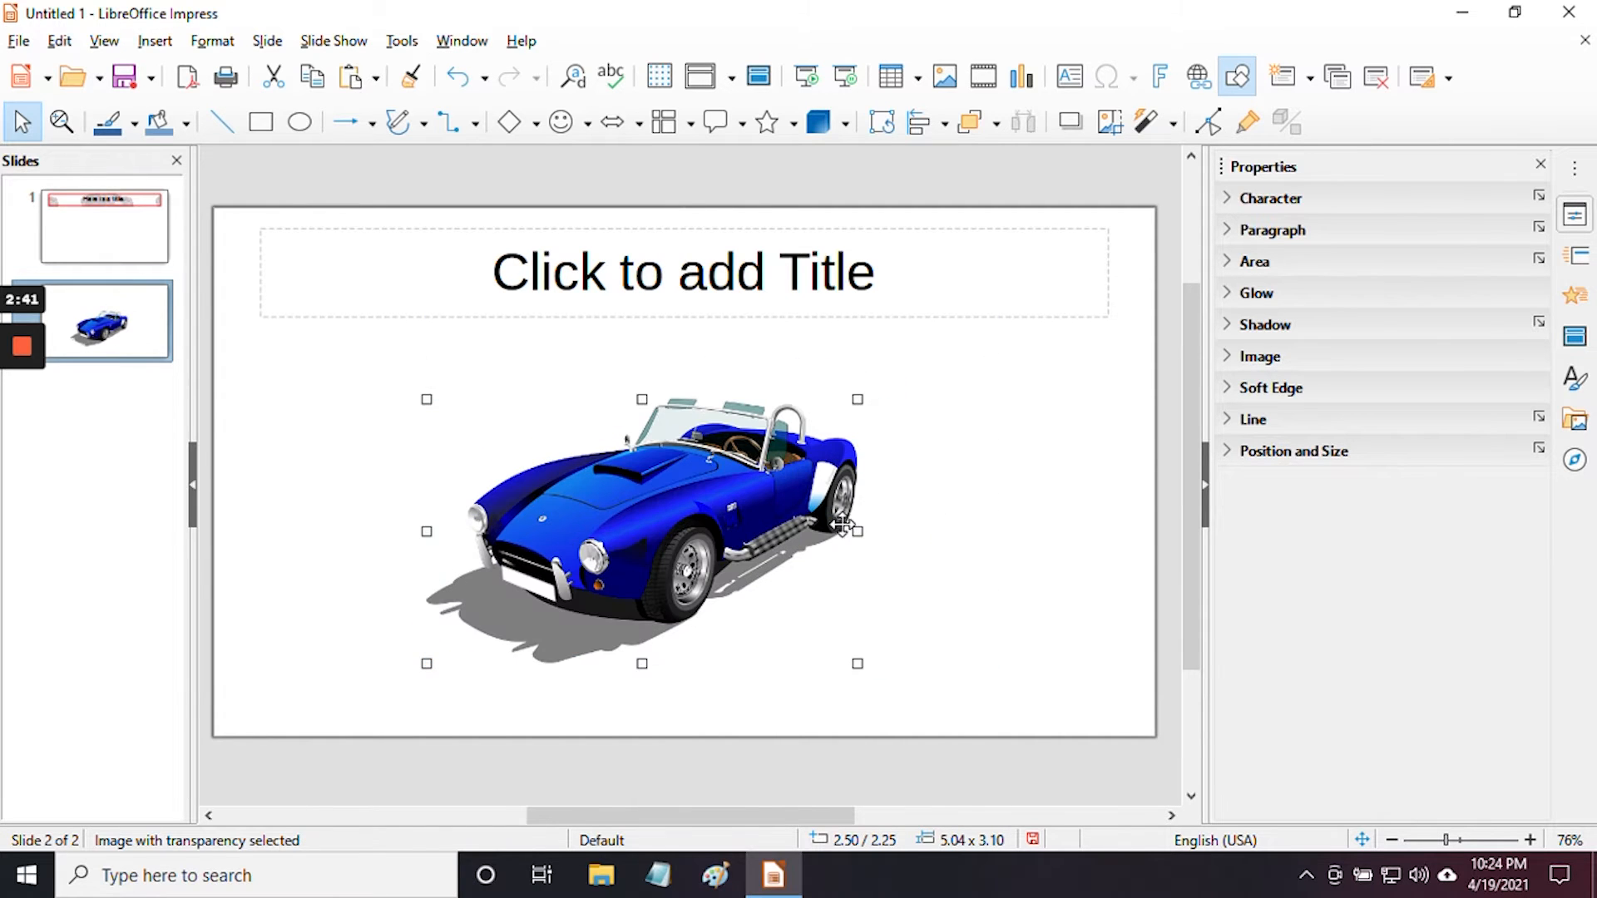
drag(857, 529, 1116, 524)
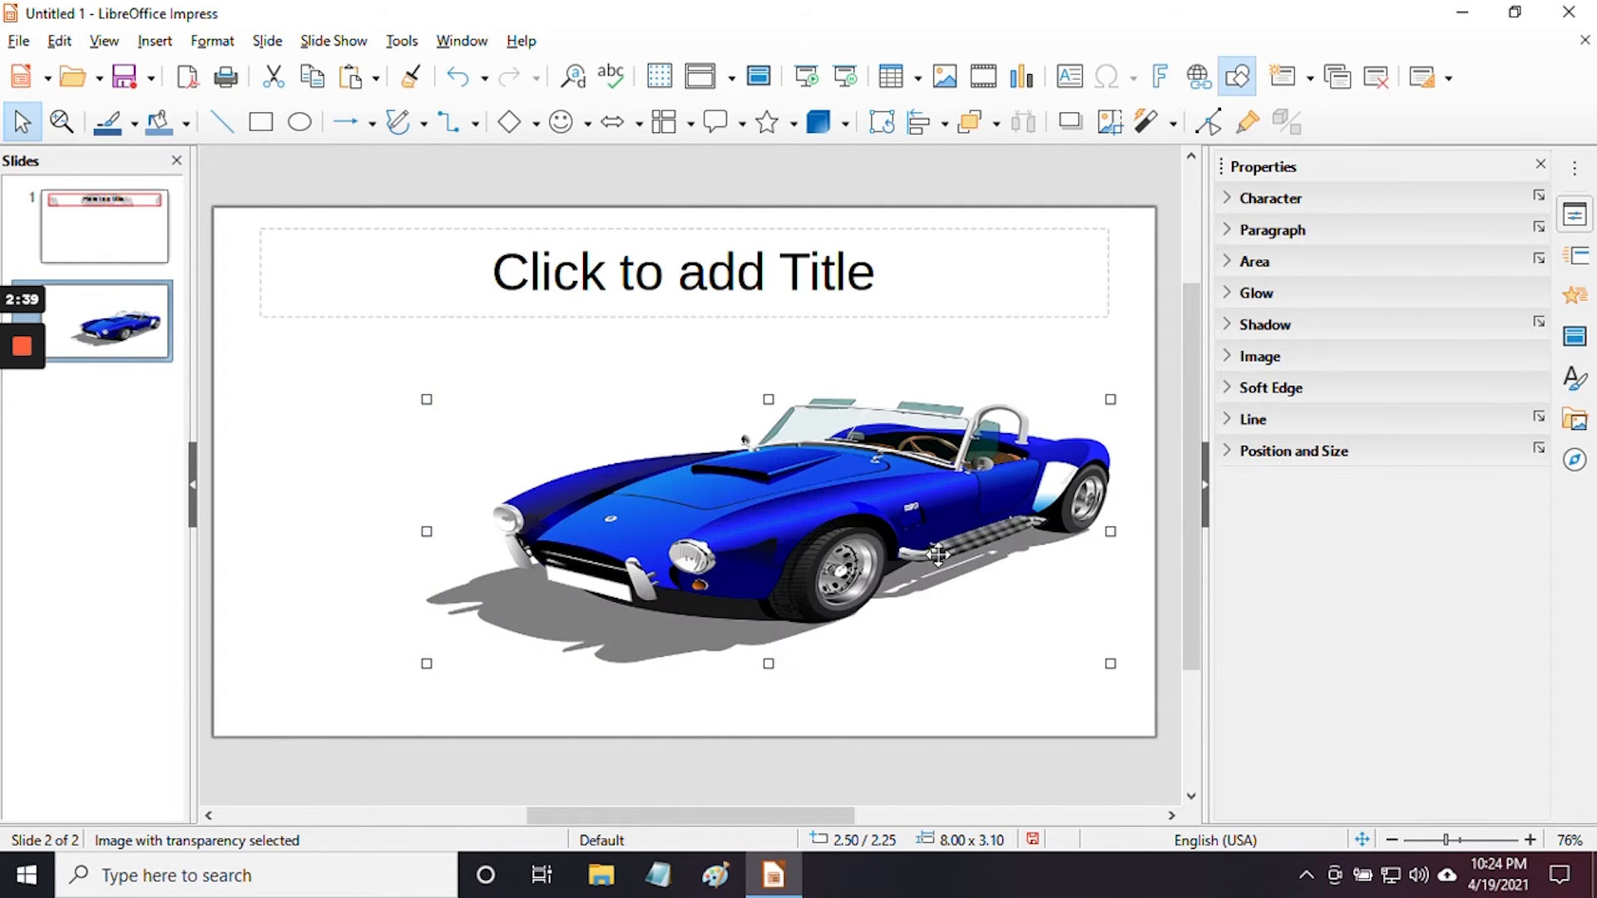
Squash the blue car picture on slide 2 to a height of about 1.60 inches
drag(763, 396, 752, 534)
click(767, 434)
click(769, 449)
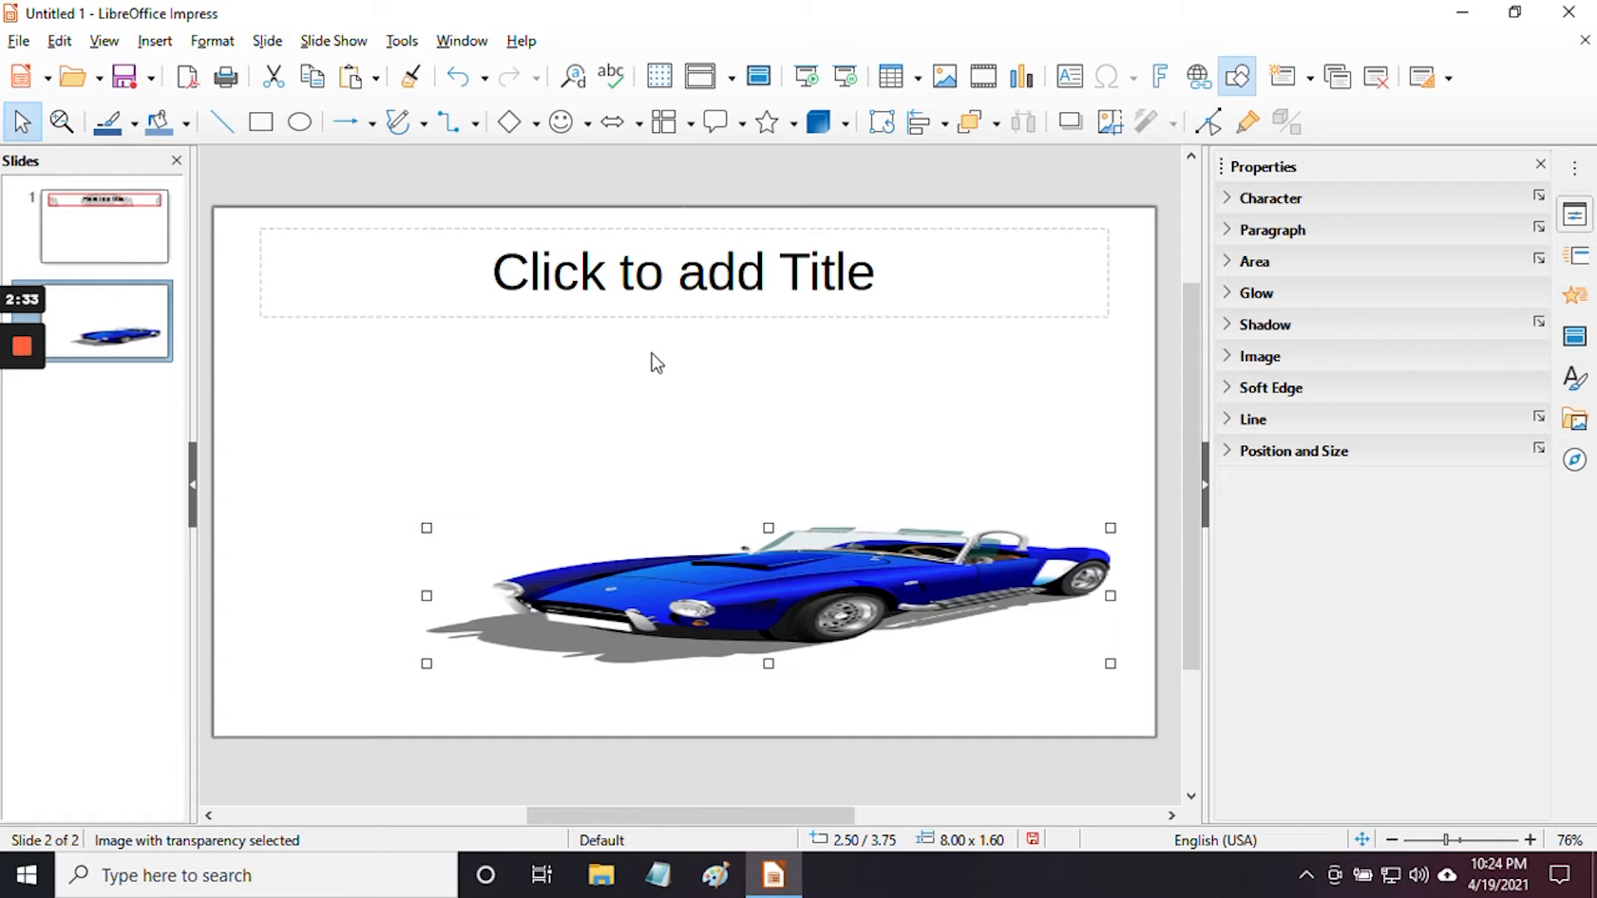
Undo the recent resizes of the blue car picture, back to its 5.86 x 3.60 inch proportions
click(450, 68)
click(456, 76)
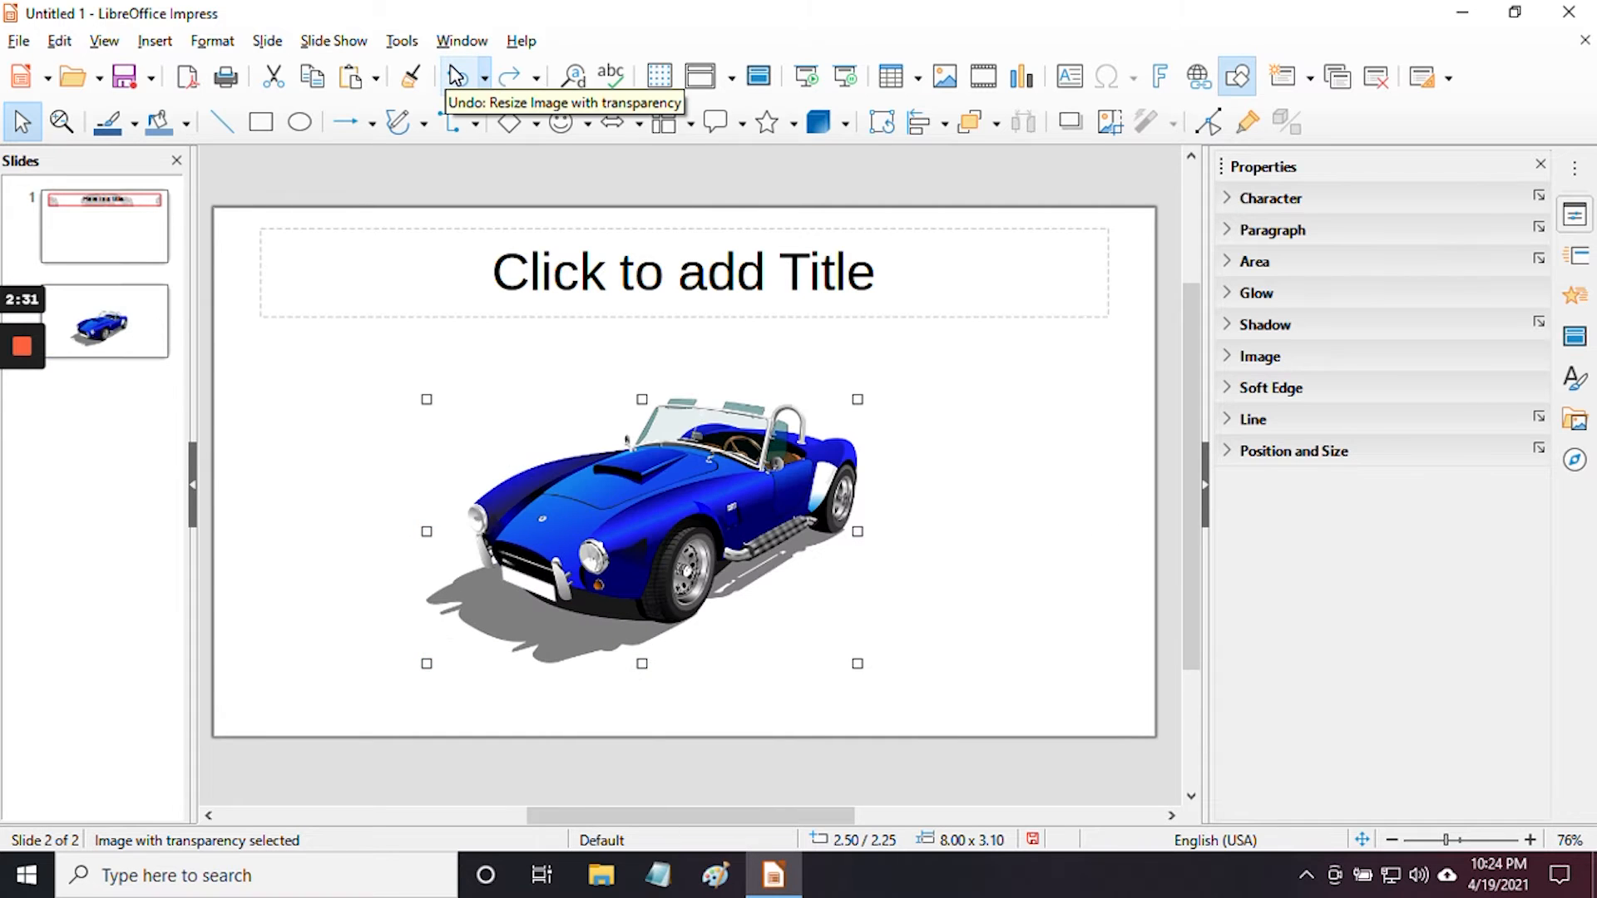
click(456, 77)
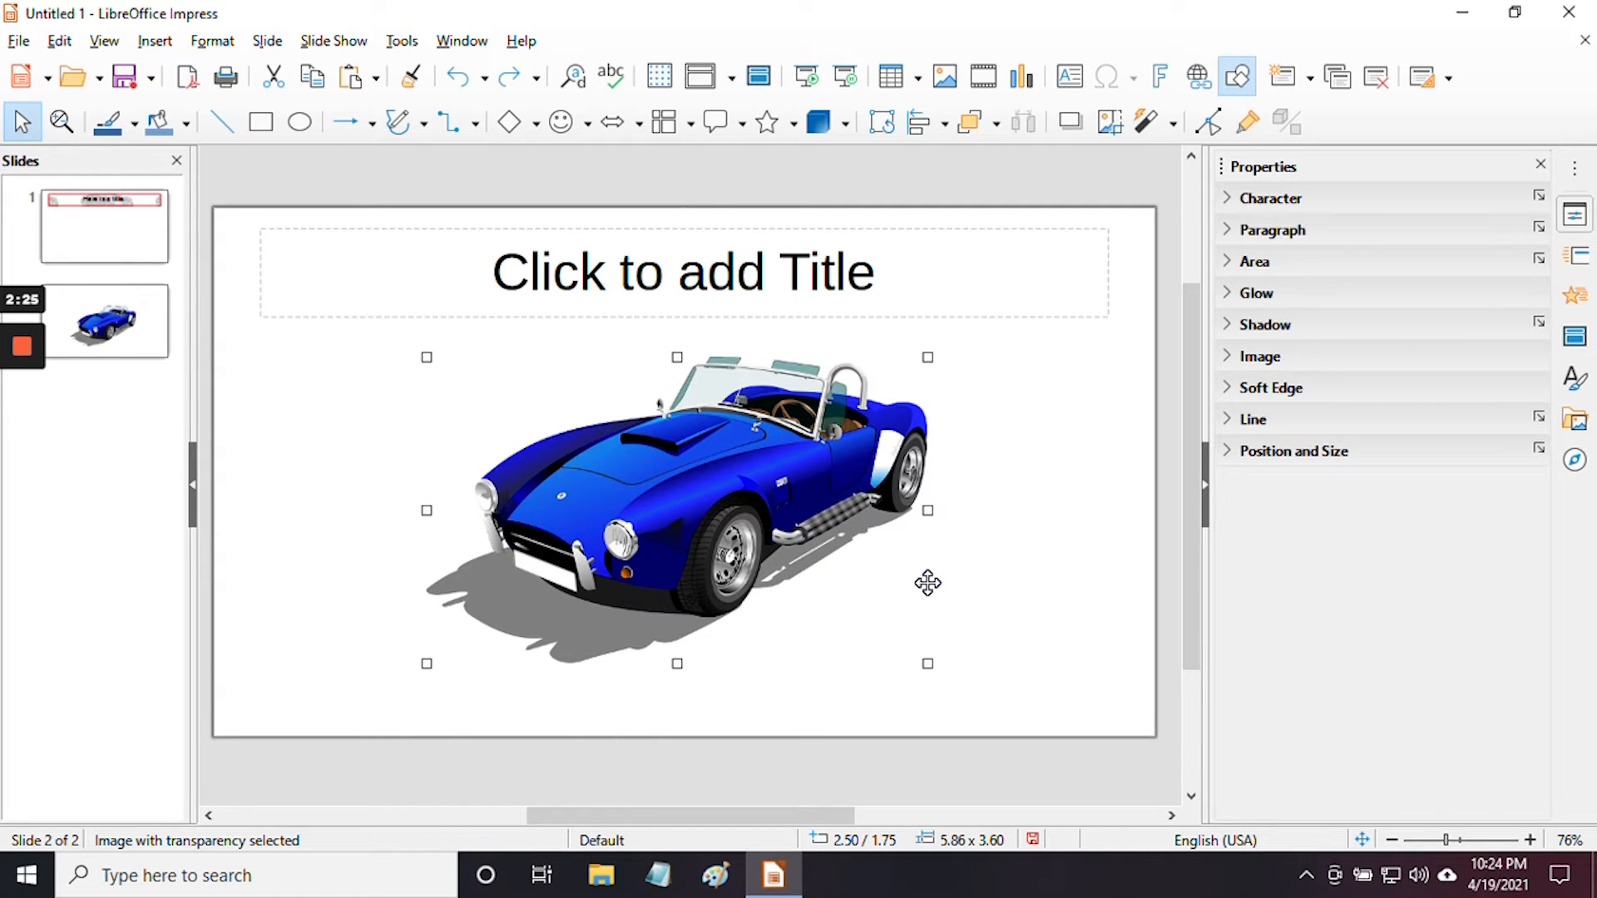
Rotate the car picture clockwise, move its pivot point to the left of the picture, and rotate it around that pivot
click(927, 582)
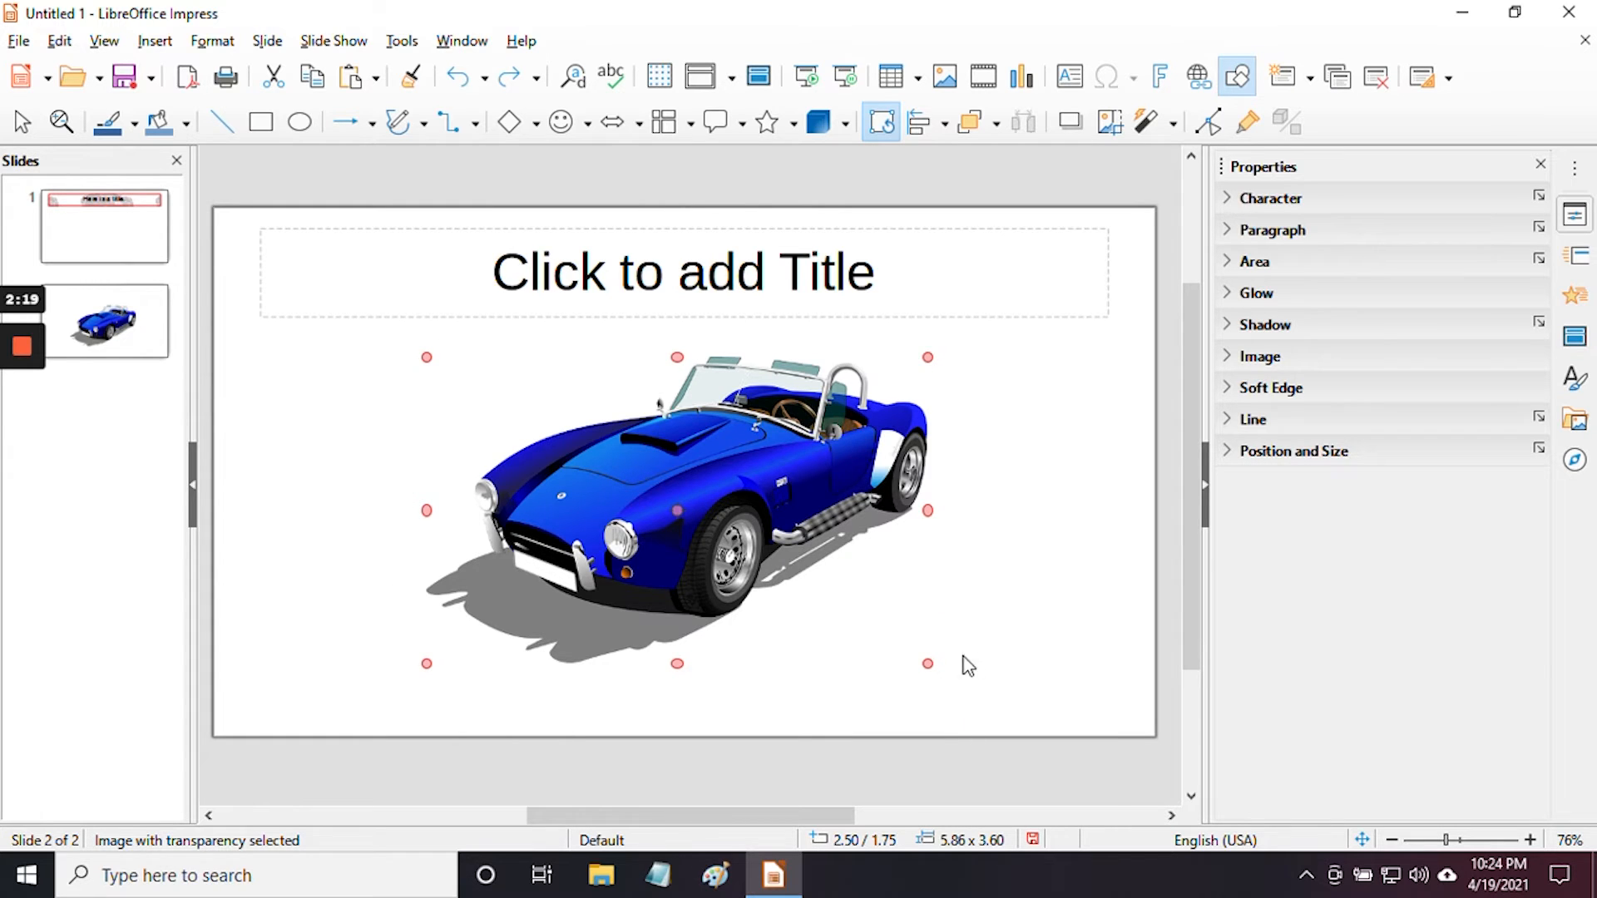
drag(928, 663, 848, 745)
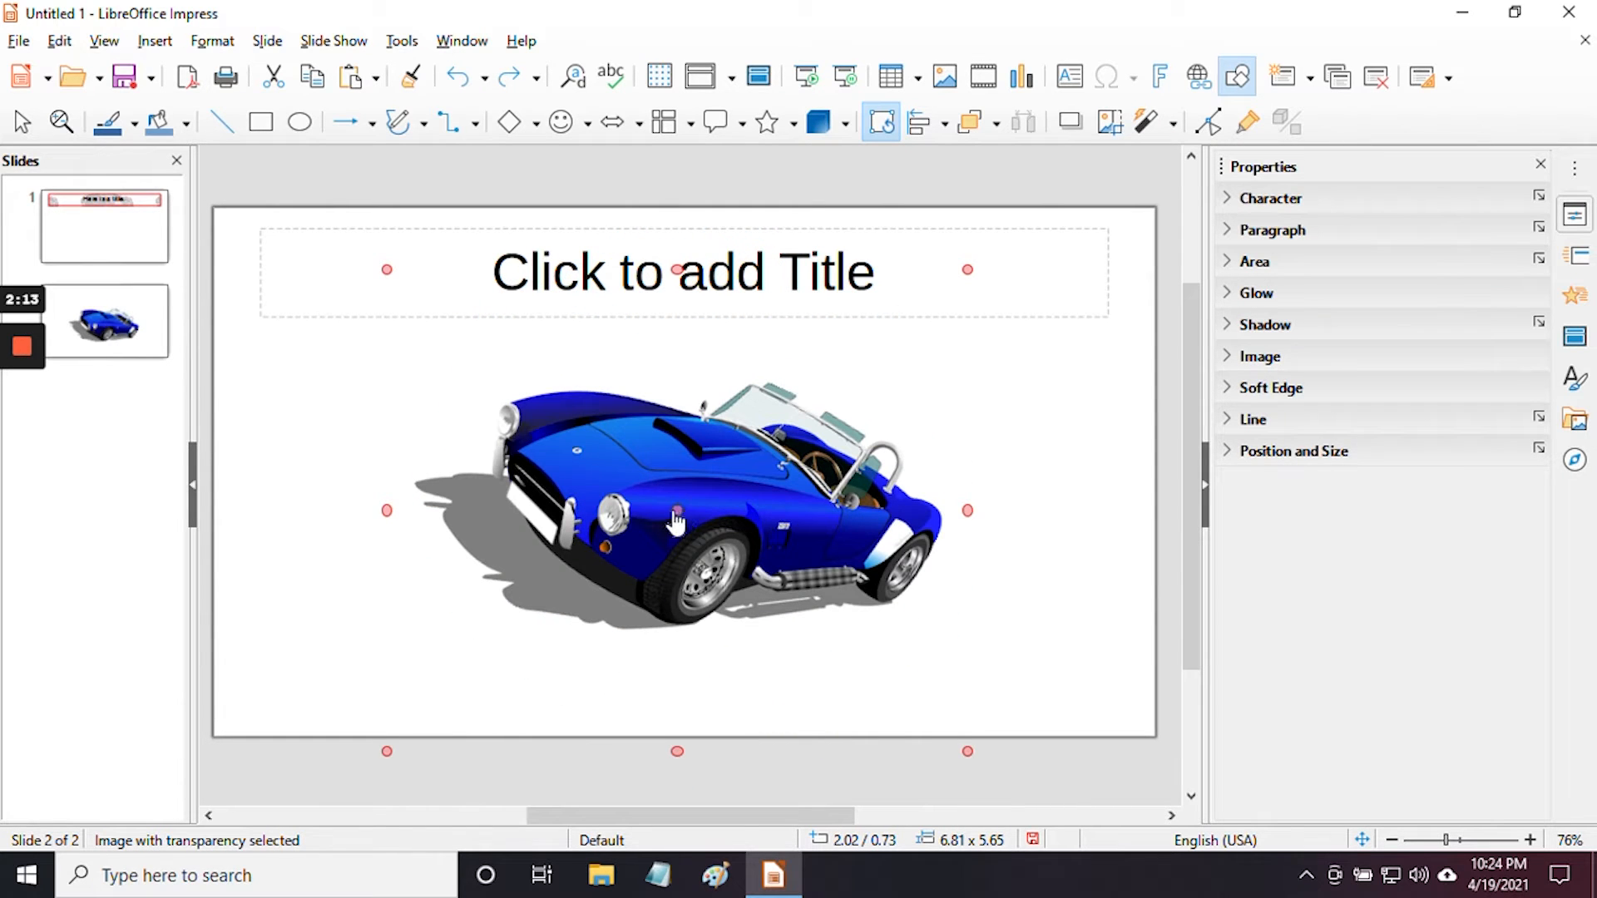
drag(678, 517, 321, 527)
drag(968, 269, 834, 449)
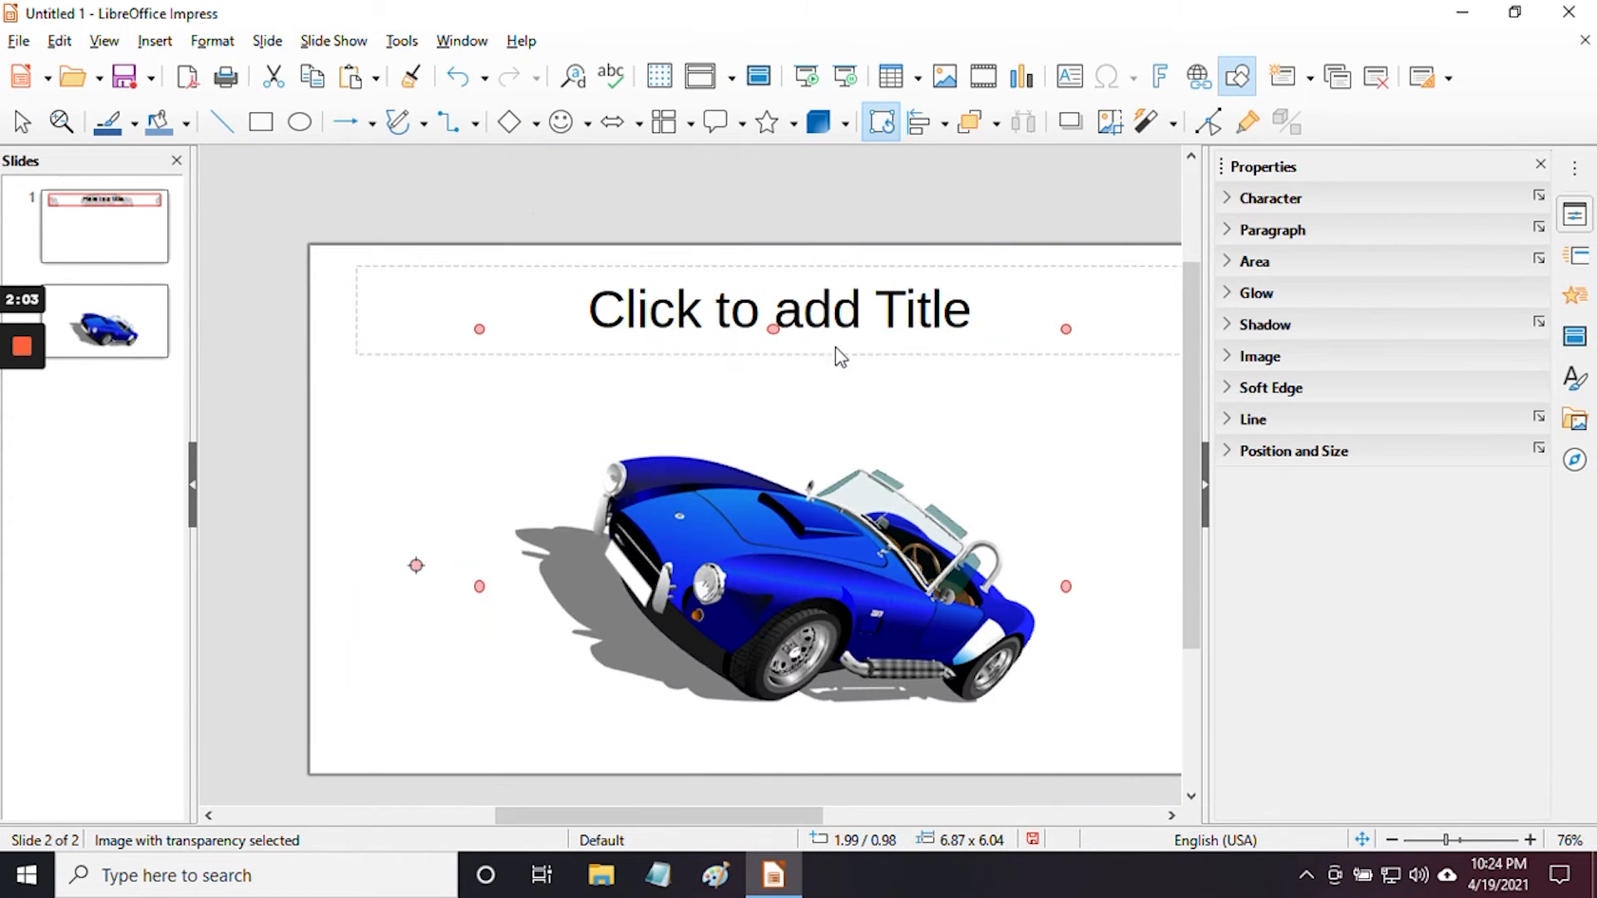
Undo the rotations of the car picture, keeping its size
click(459, 79)
click(460, 79)
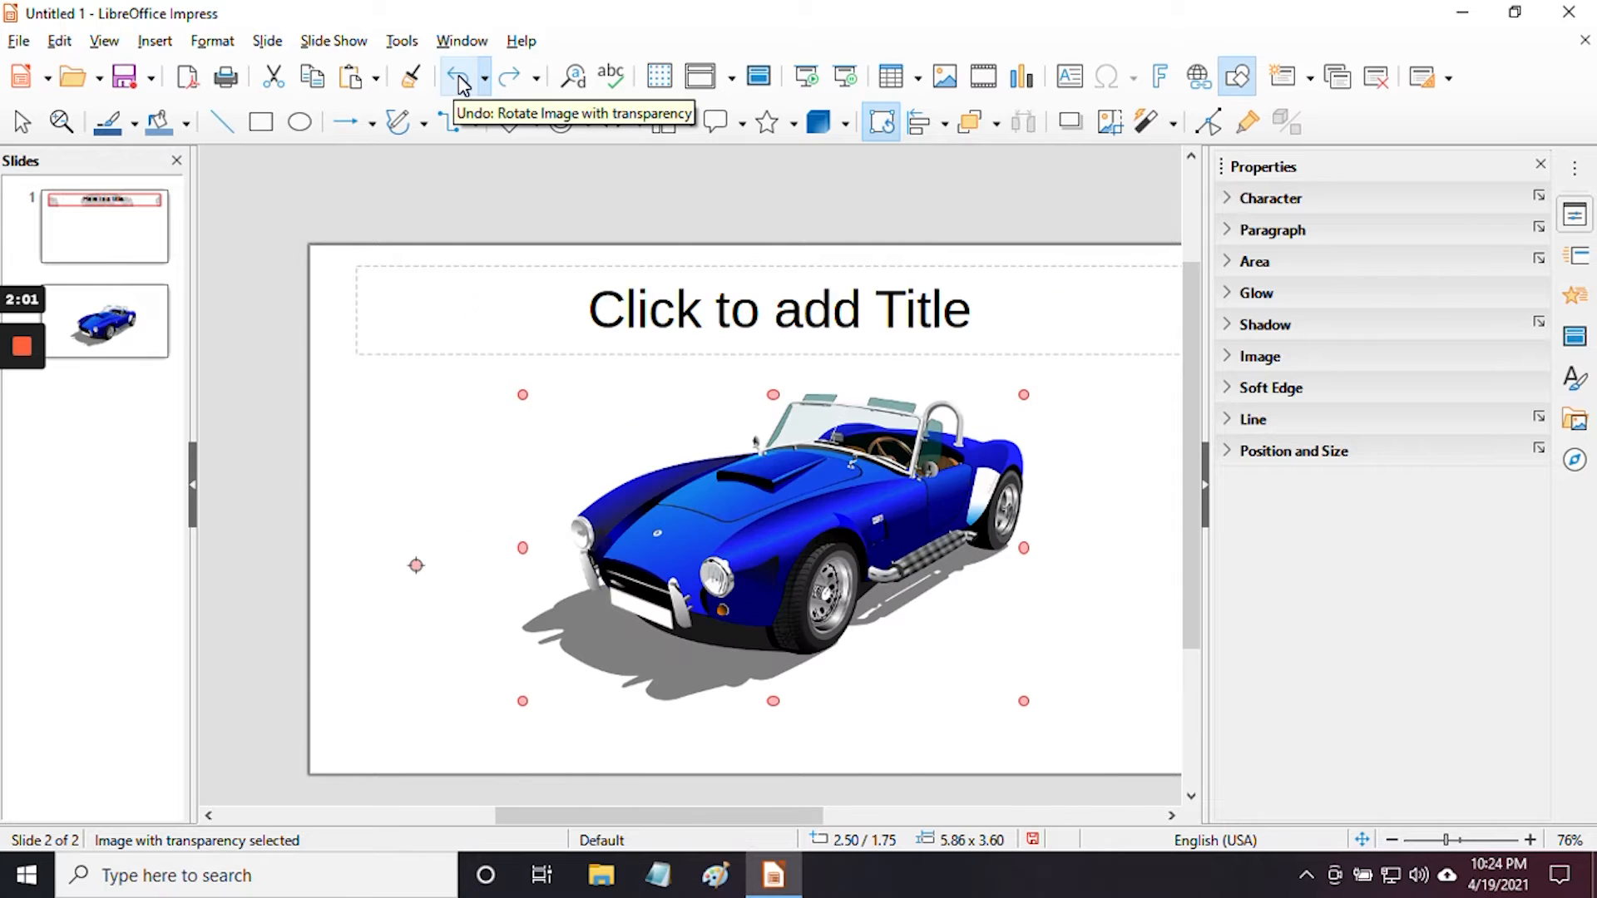
click(460, 79)
click(511, 77)
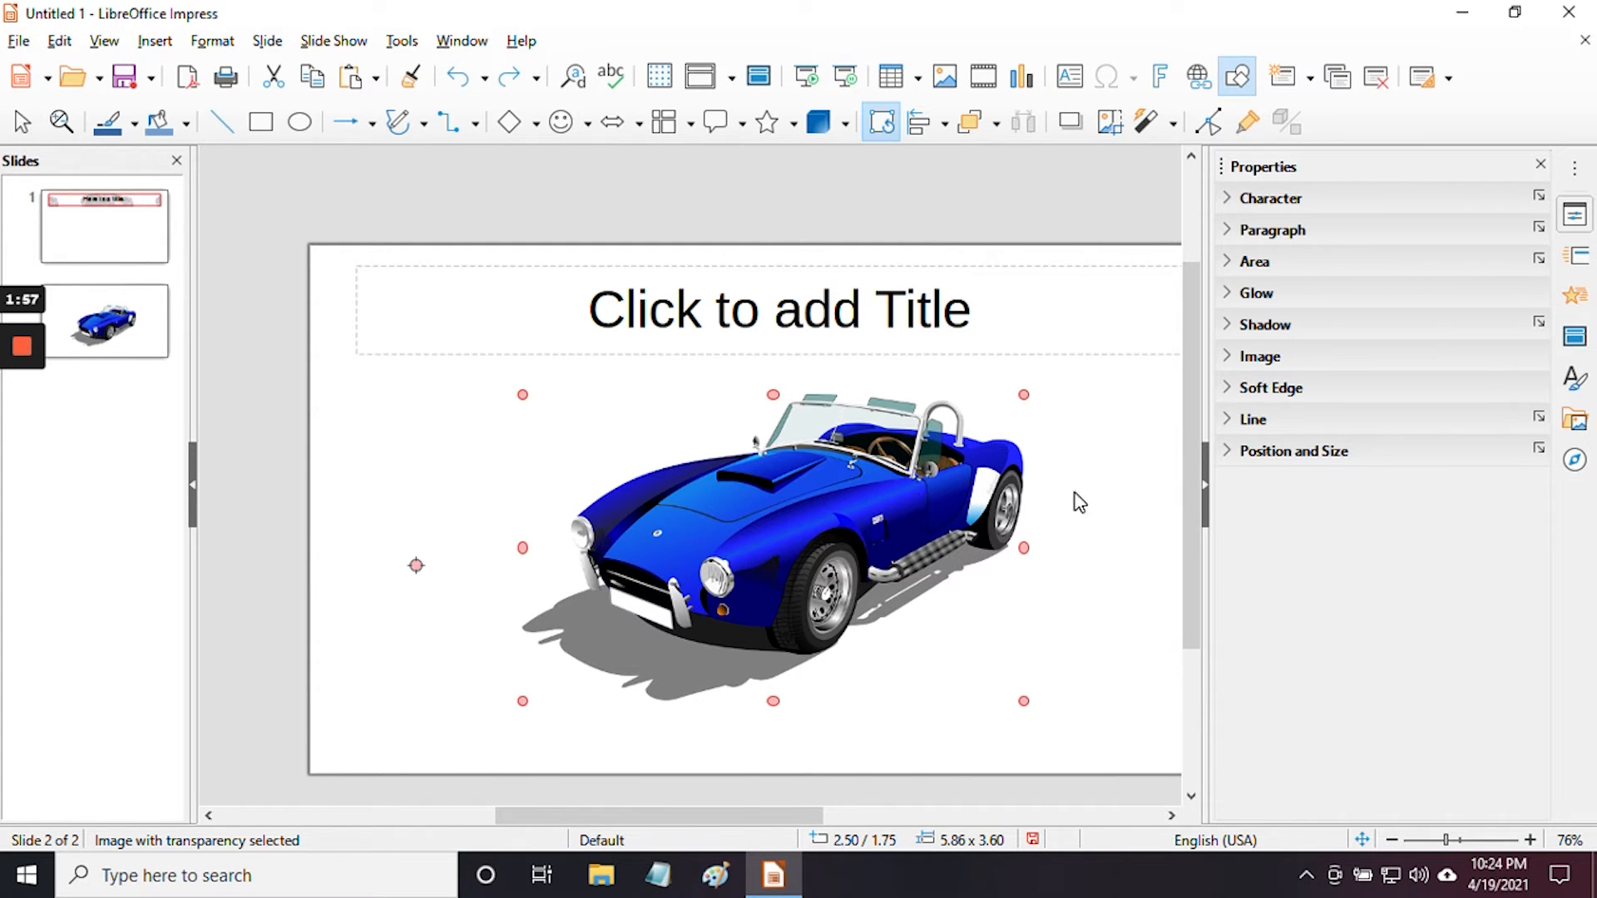
click(1230, 201)
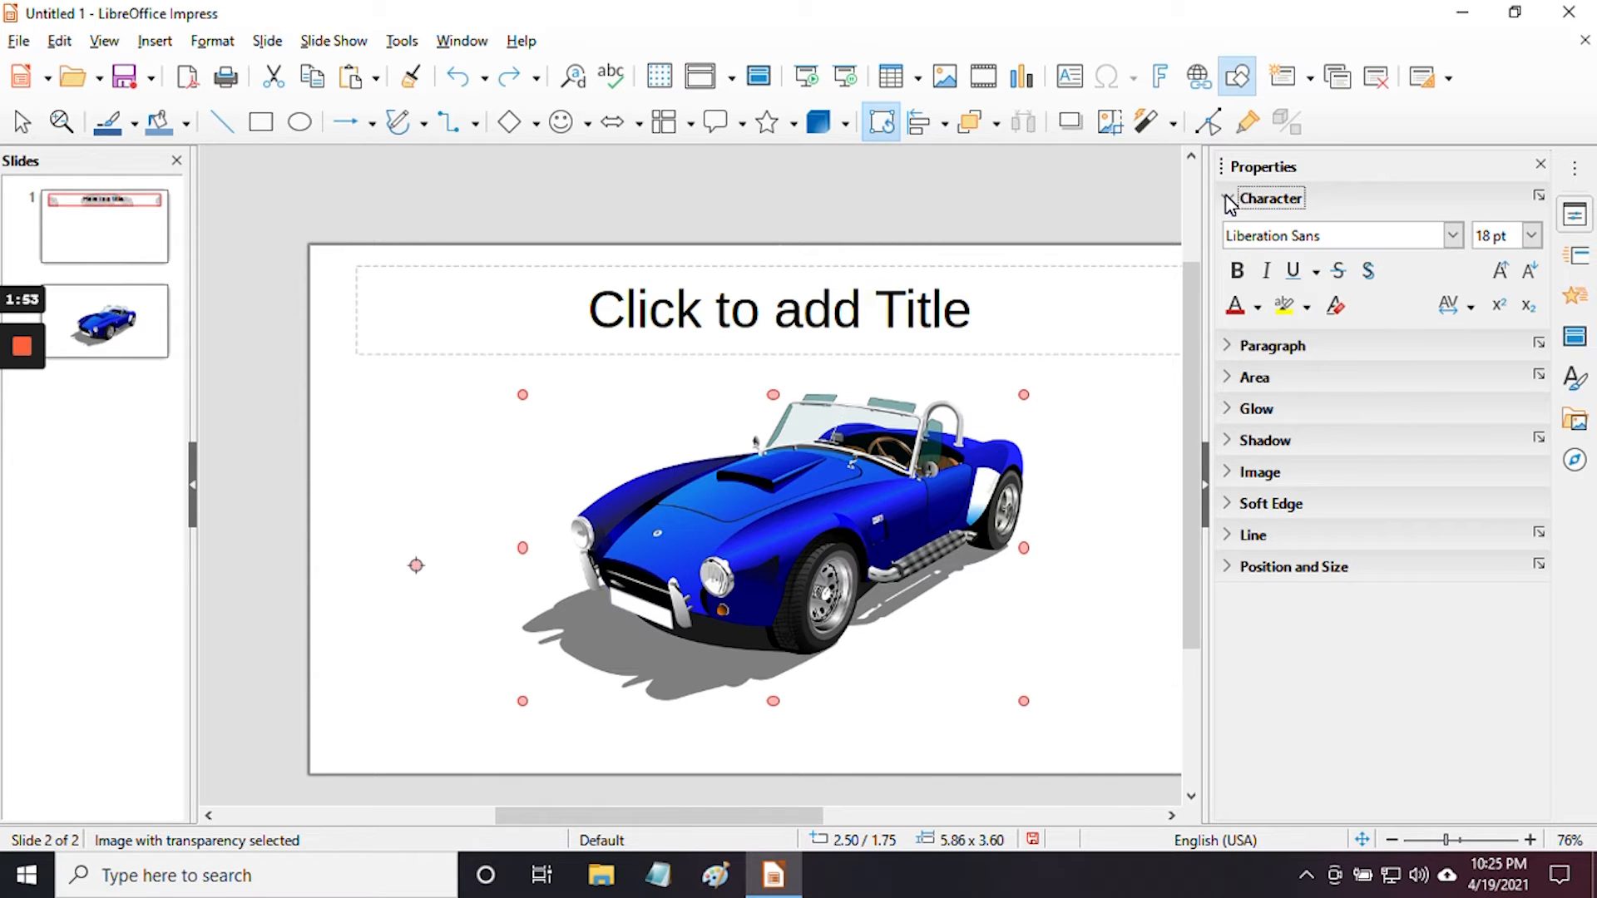
click(1230, 202)
click(1232, 235)
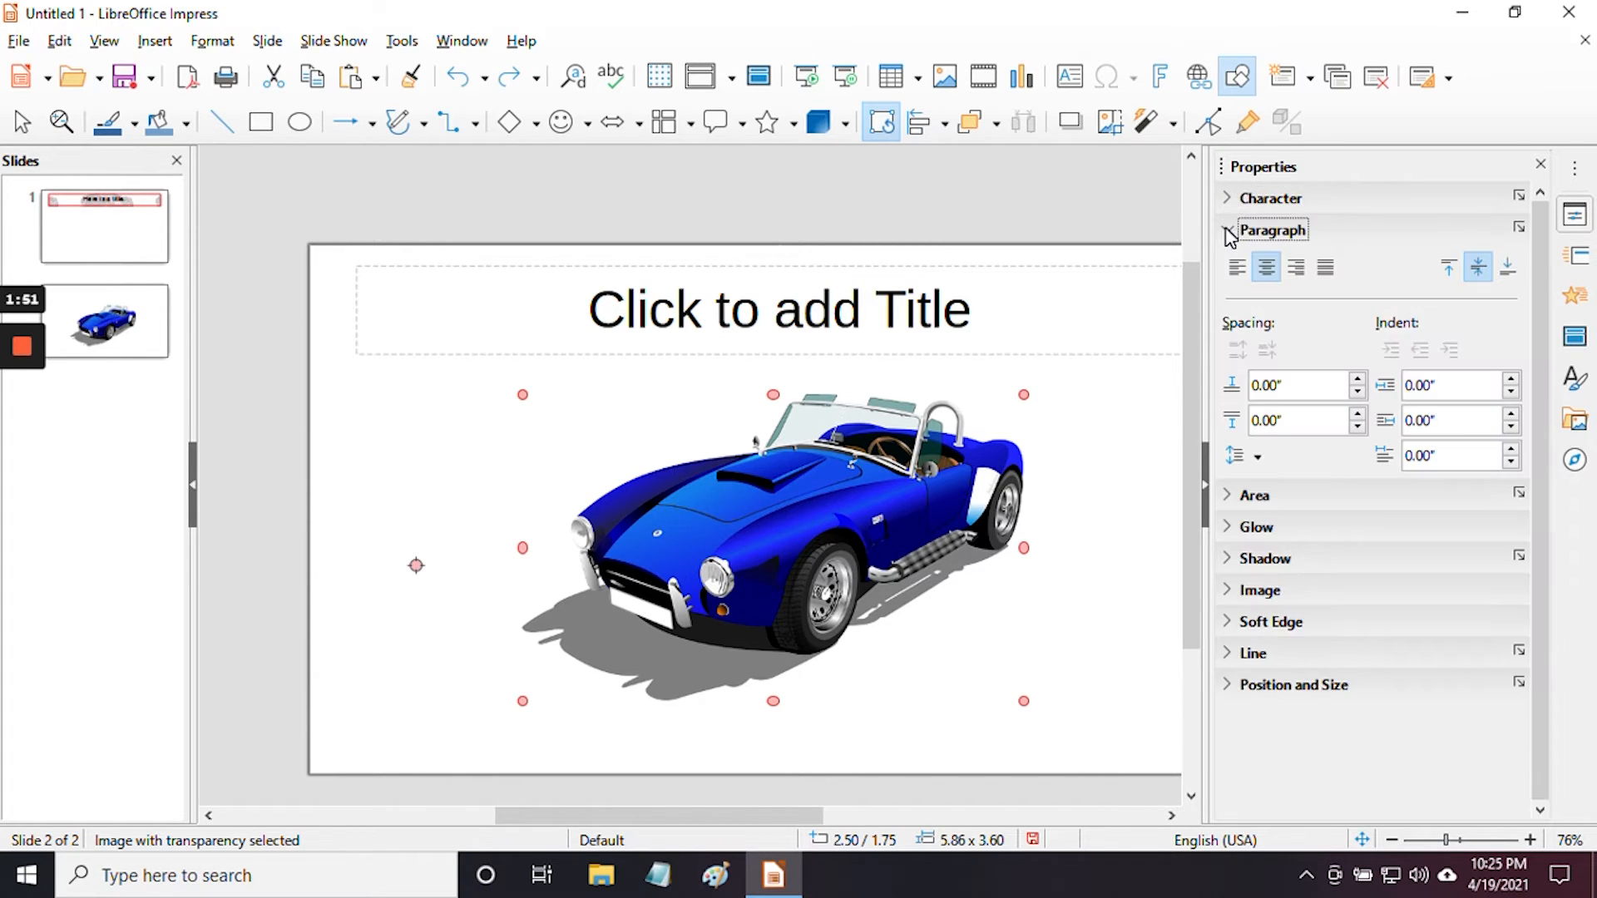
click(1230, 235)
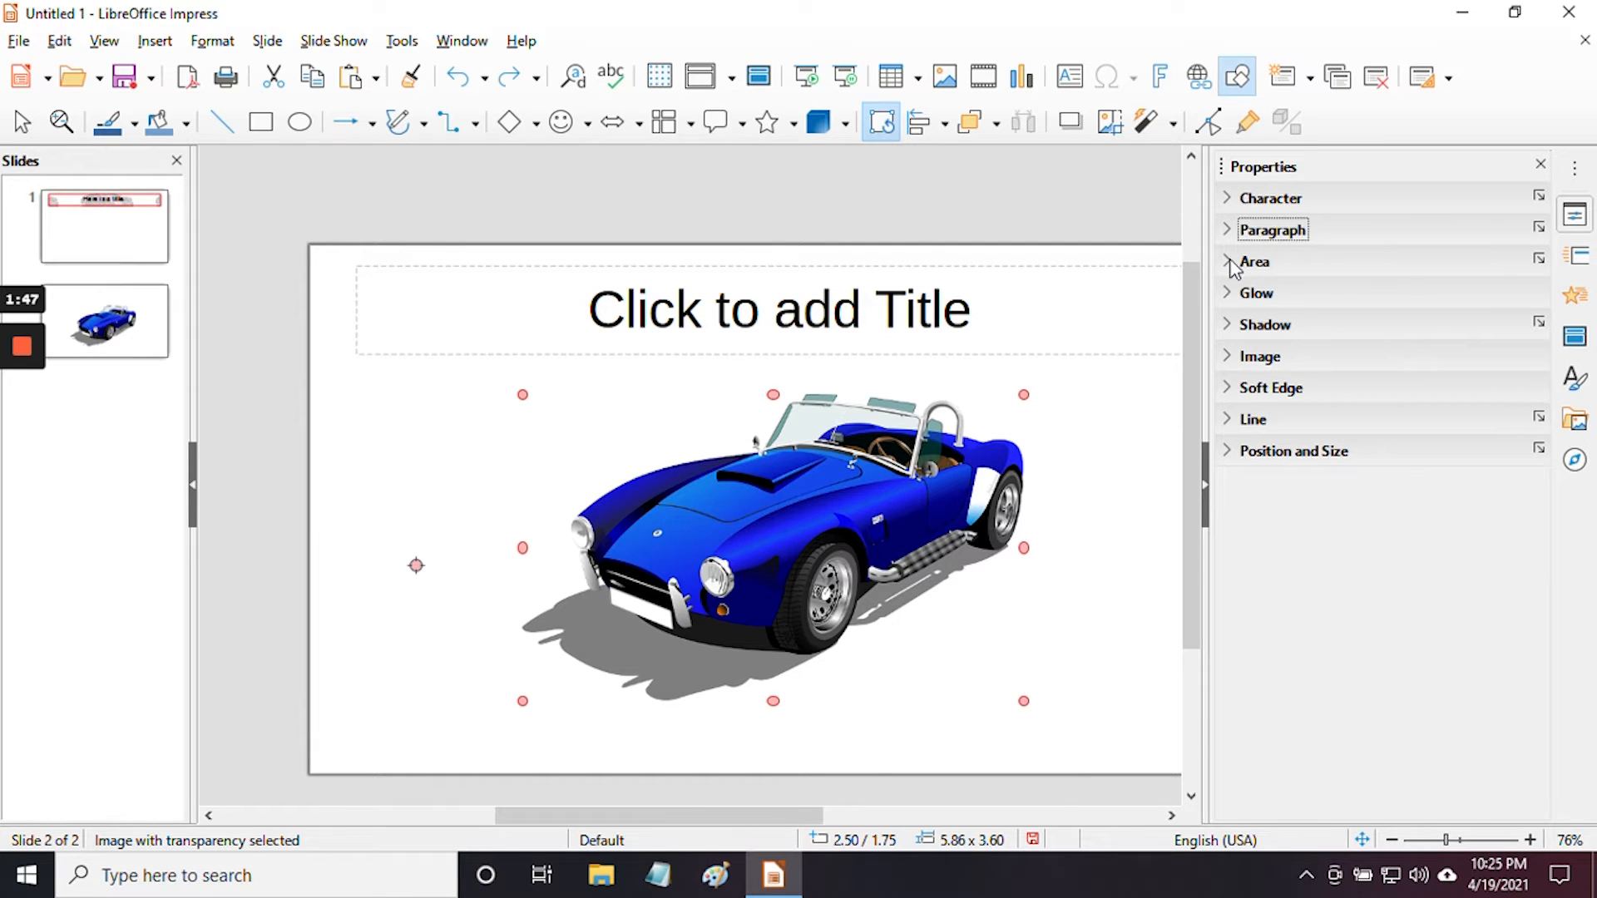
Give the car picture's area a solid orange-red color fill with 56% transparency
click(1233, 264)
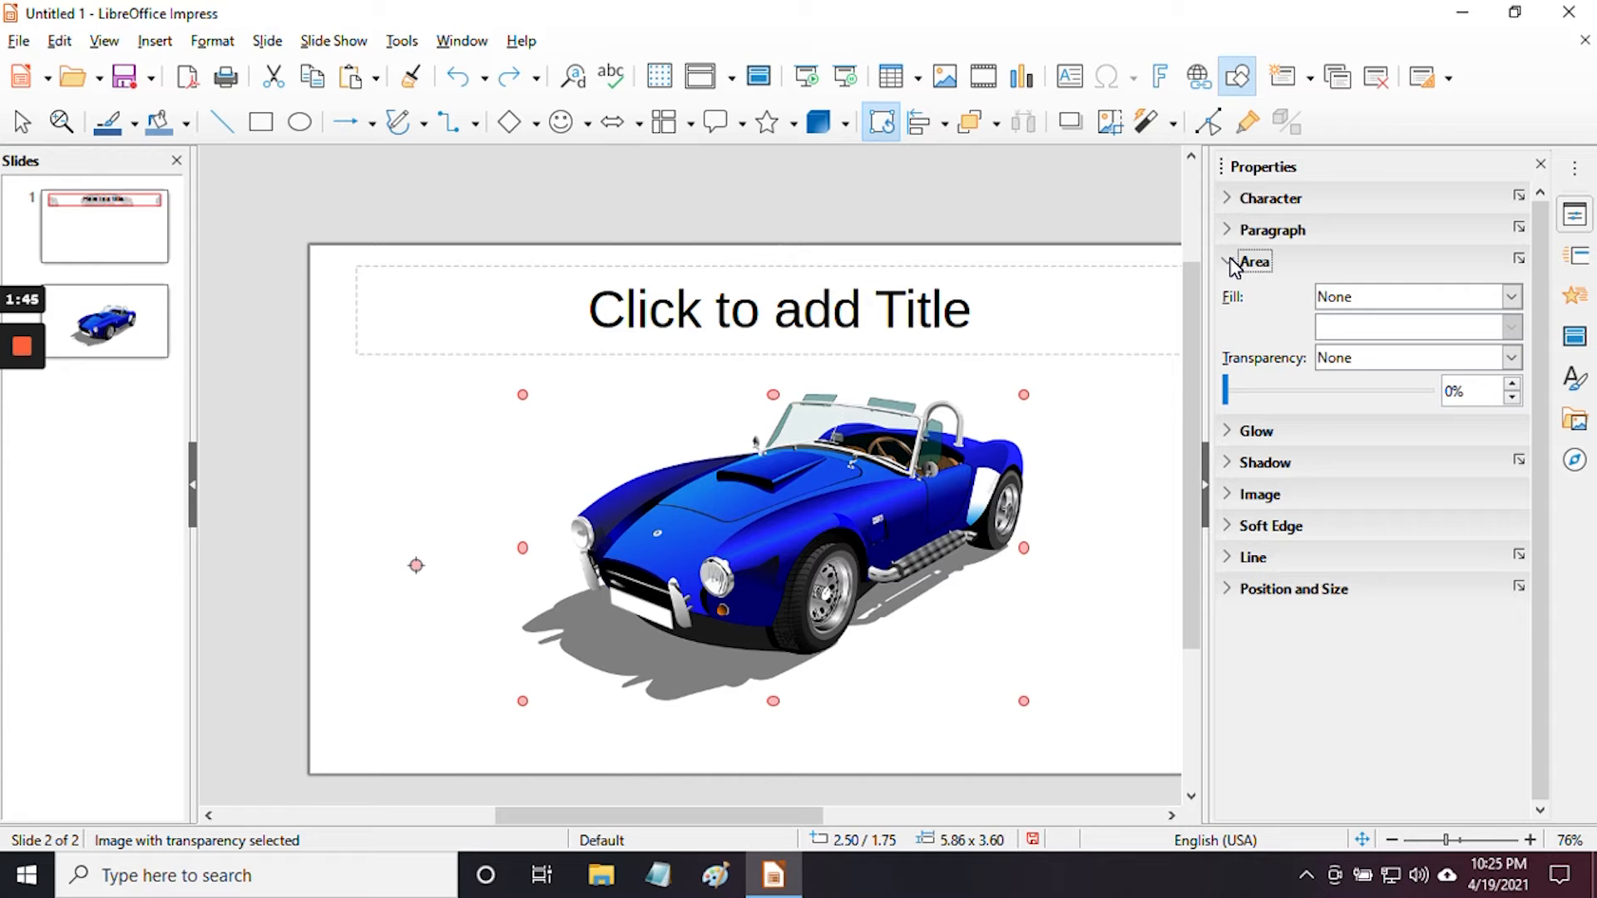
click(1512, 298)
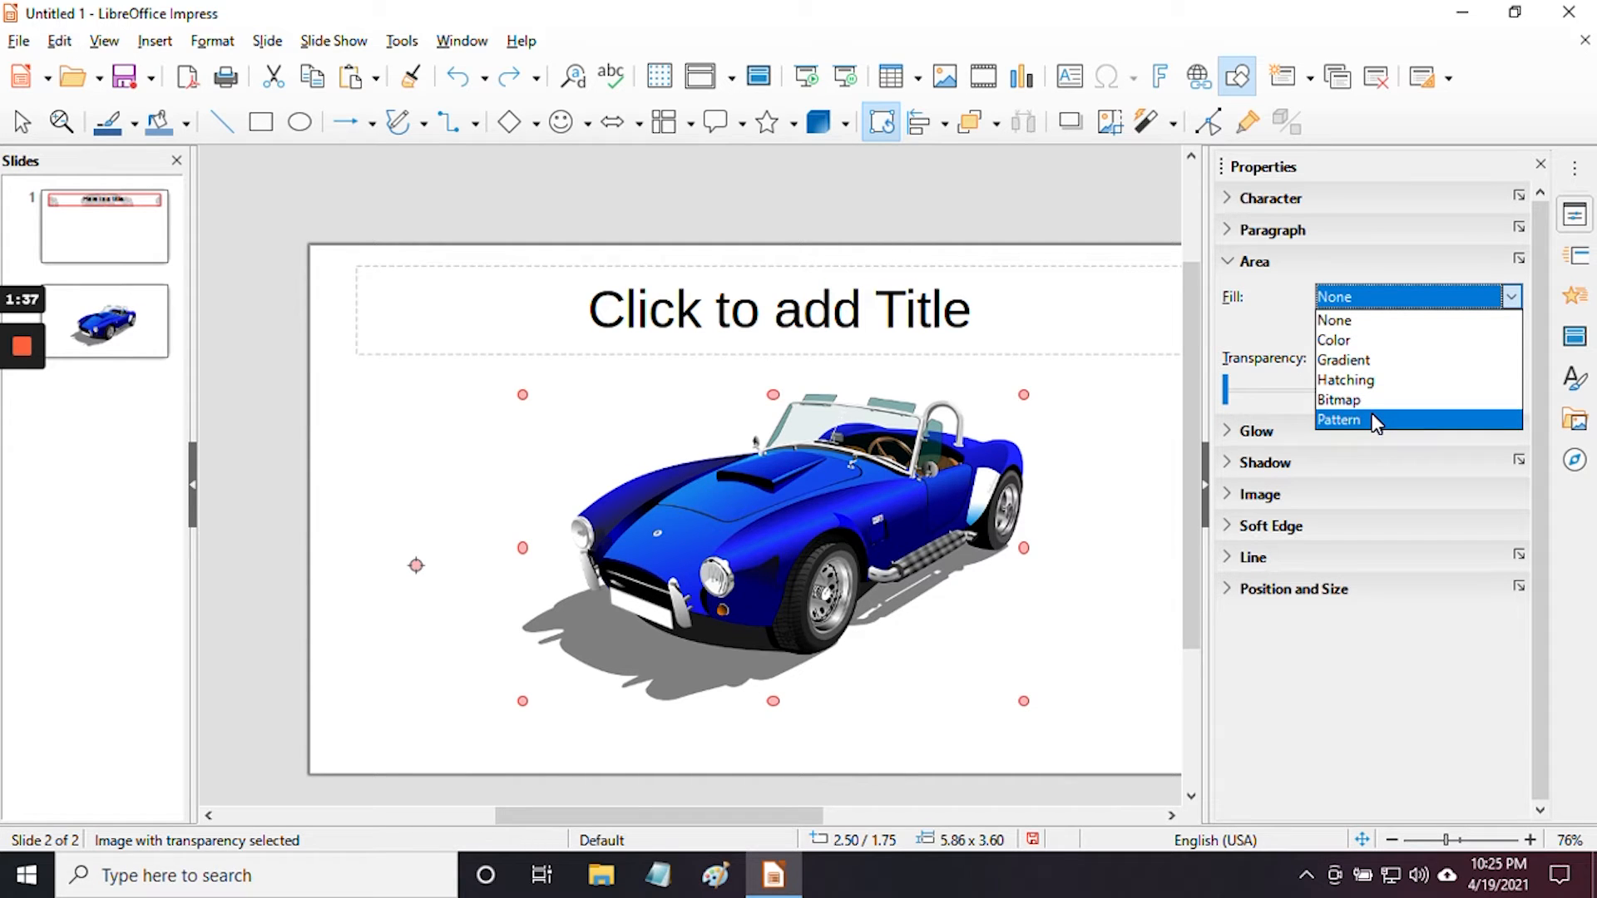
click(1380, 340)
click(1428, 332)
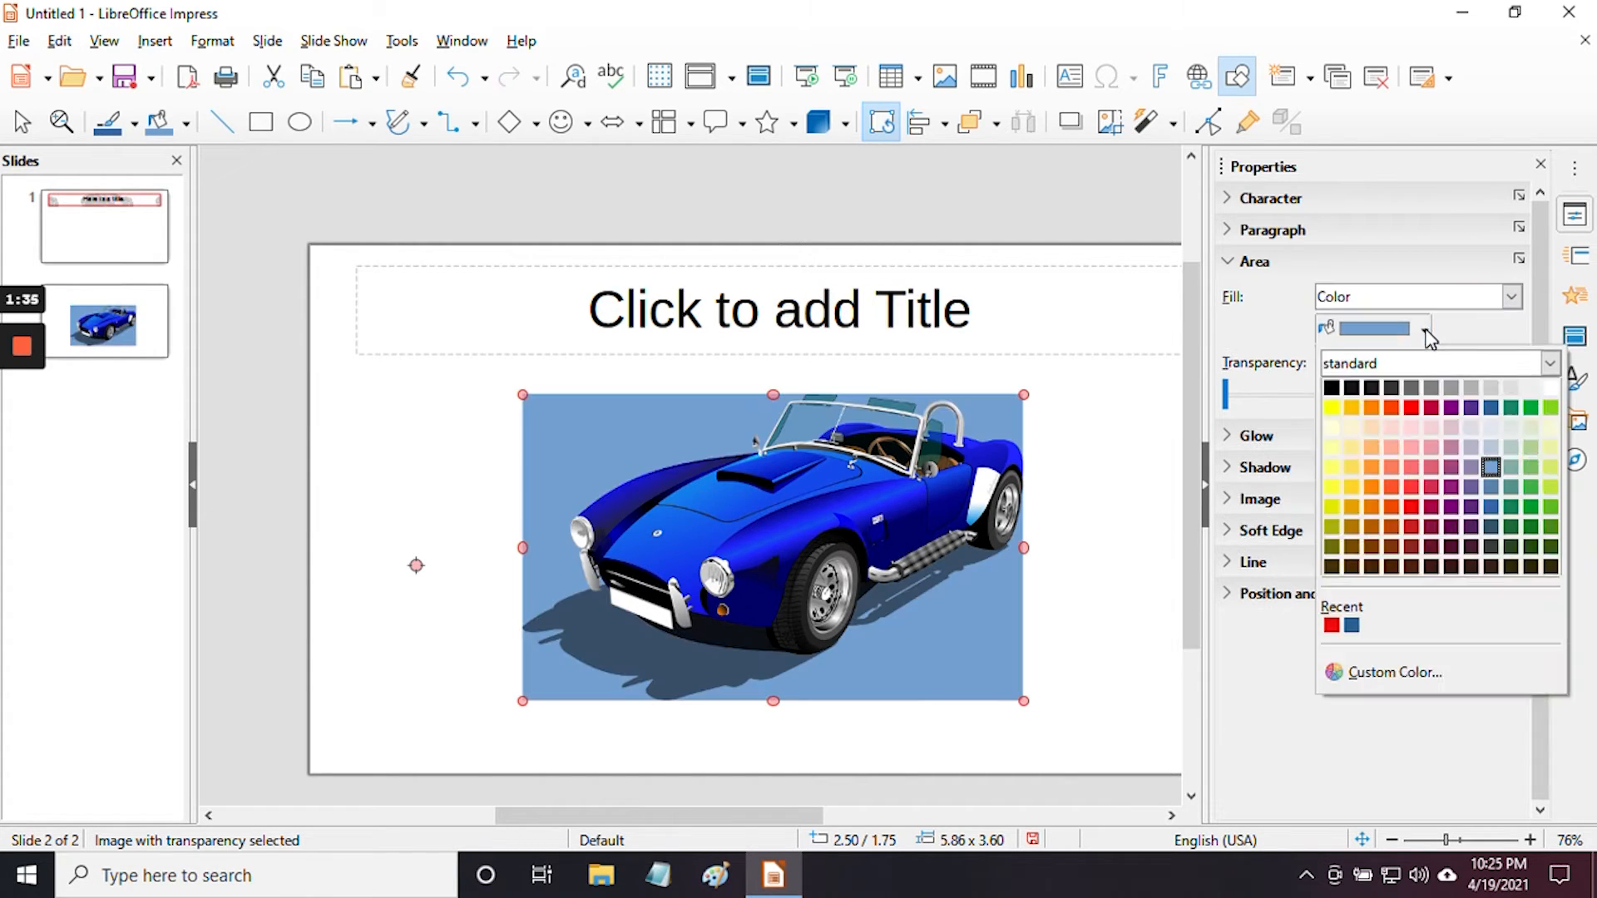
click(1391, 407)
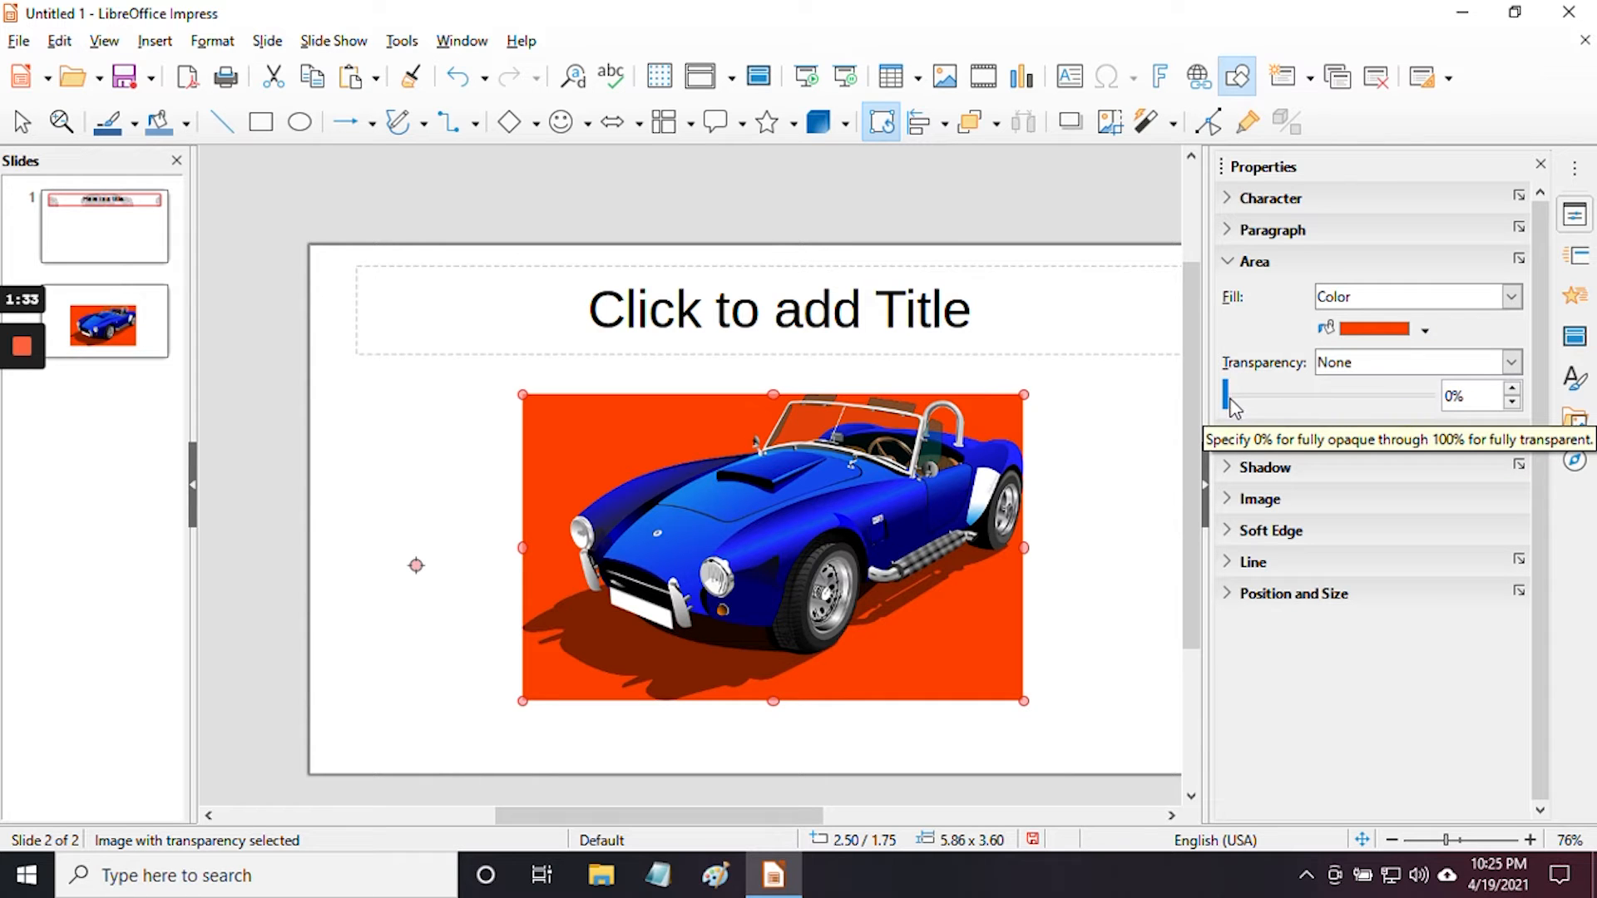
drag(1234, 408, 1342, 410)
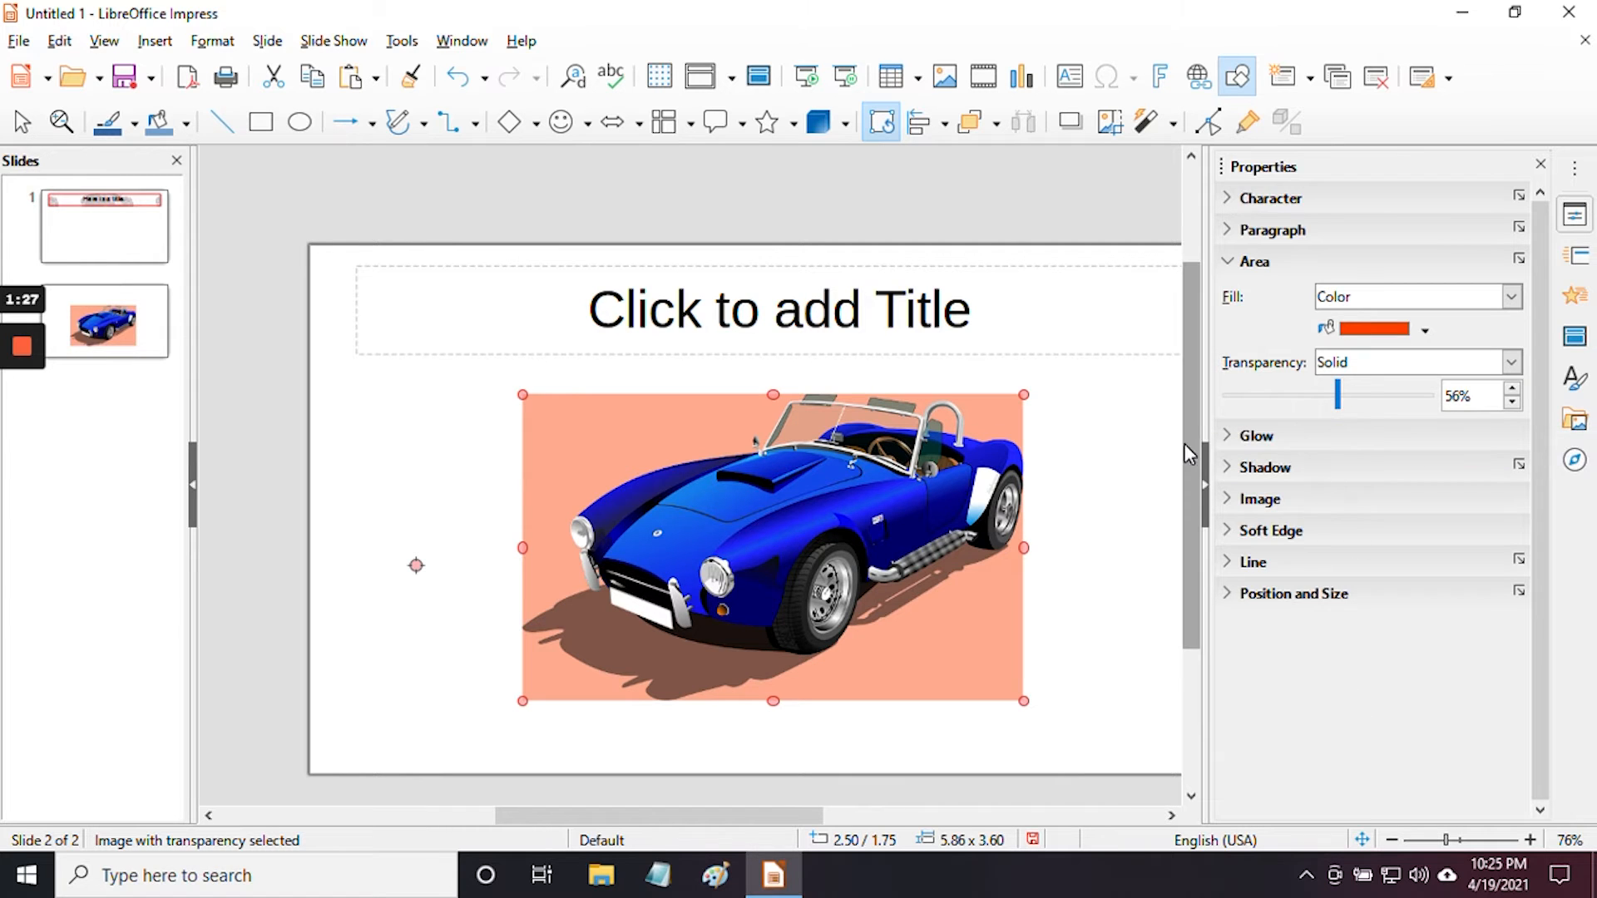
Try a black glow with a 16 pt radius around the car picture and reset the radius to 0 pt
click(1229, 437)
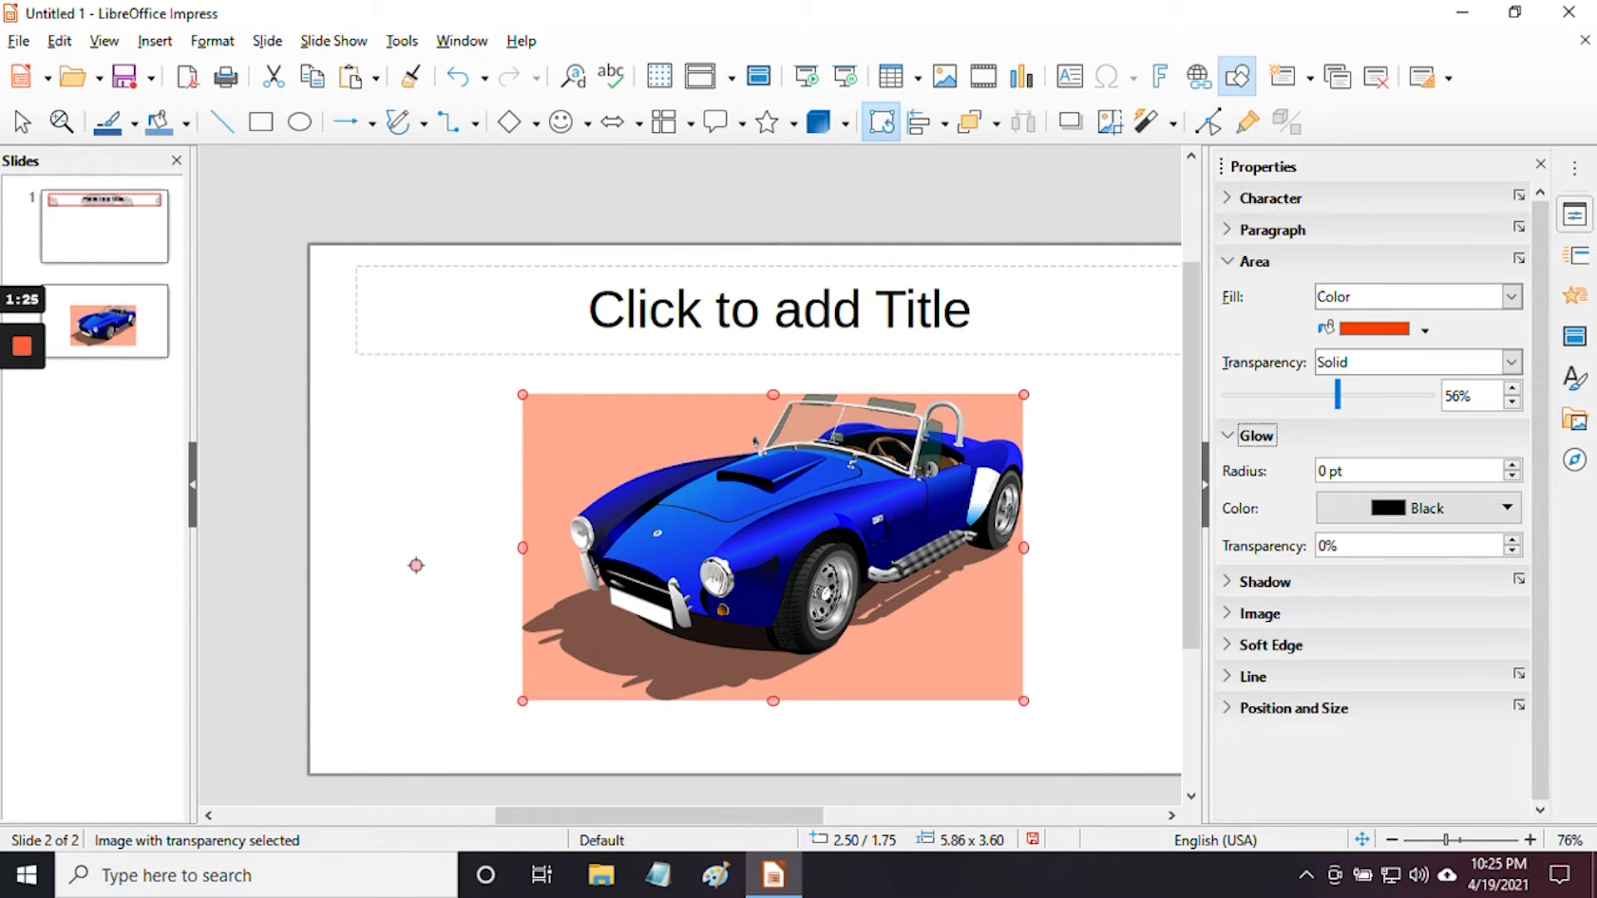
click(1513, 467)
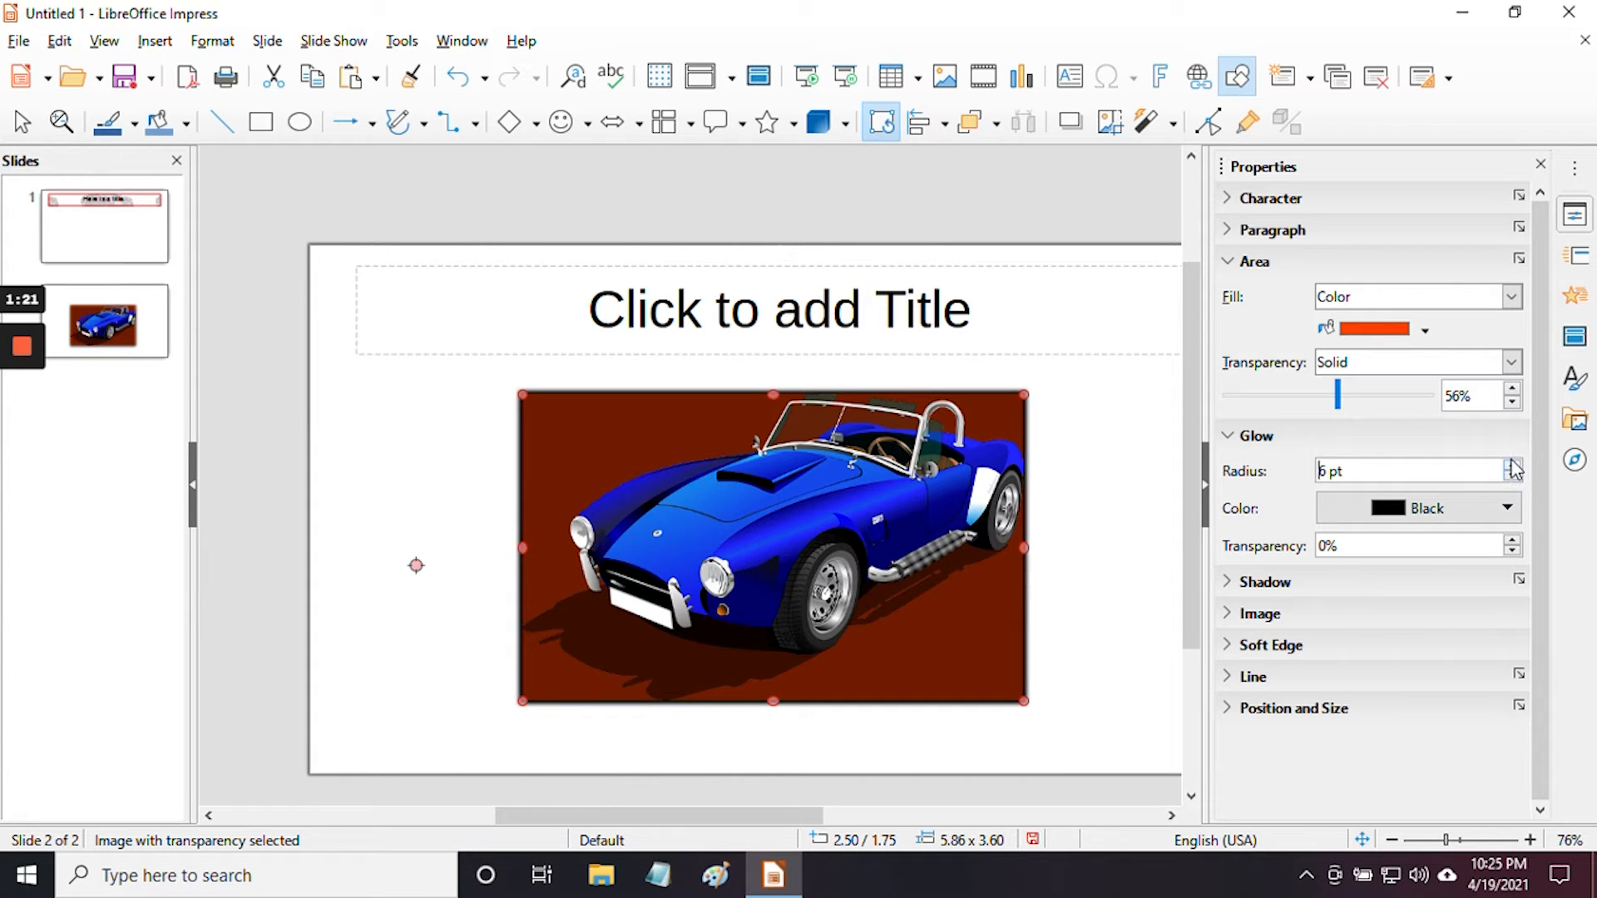
click(1513, 467)
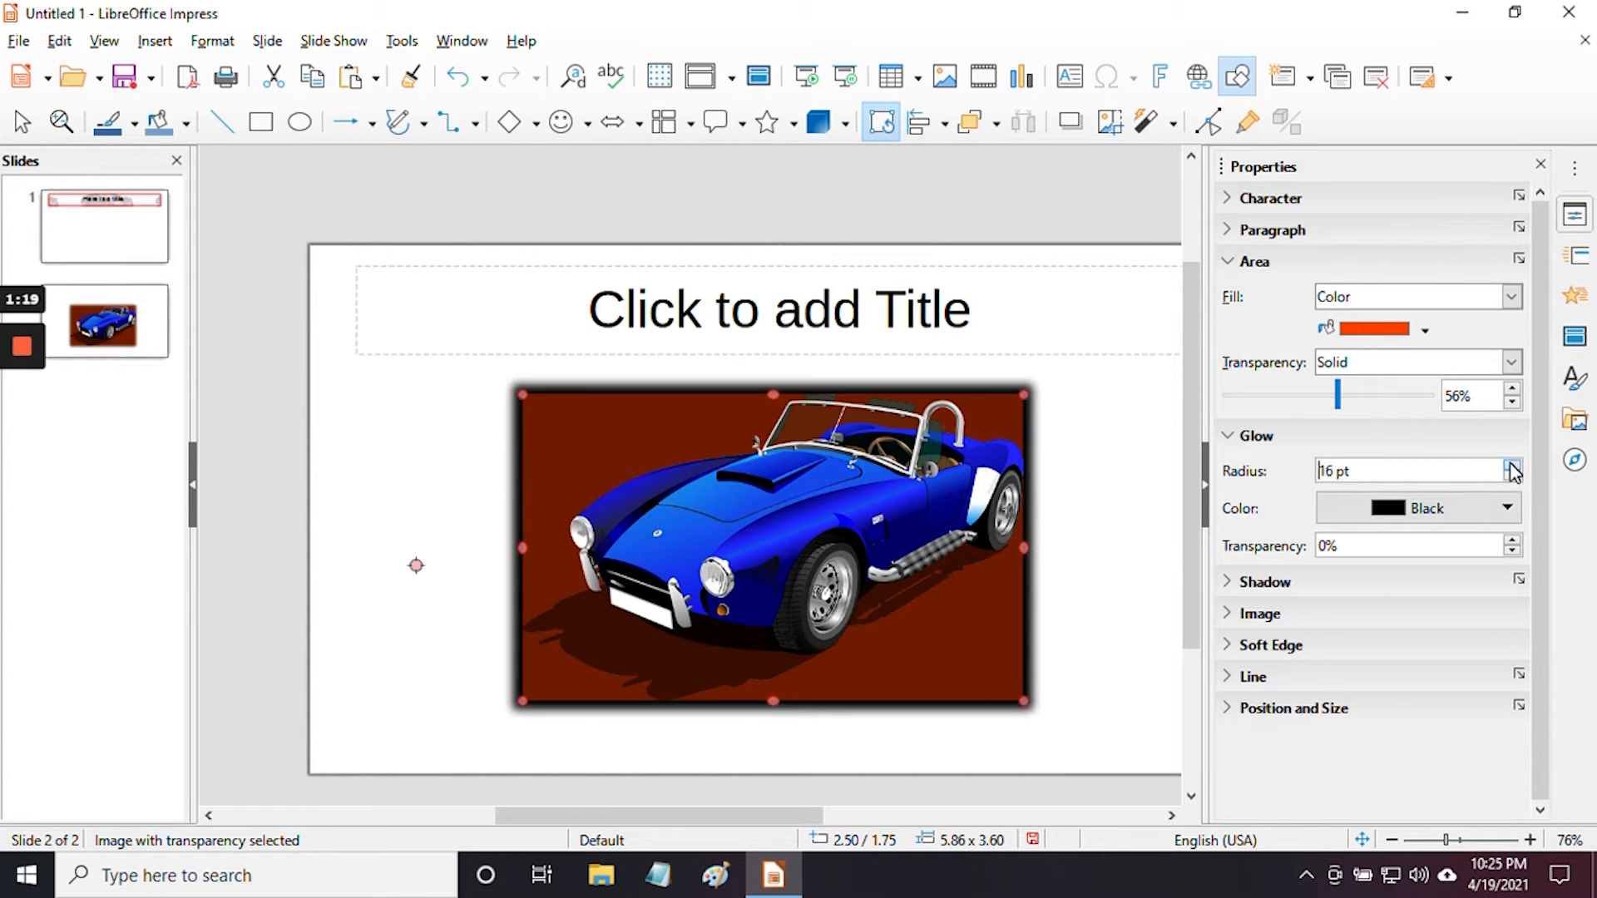
double_click(1512, 477)
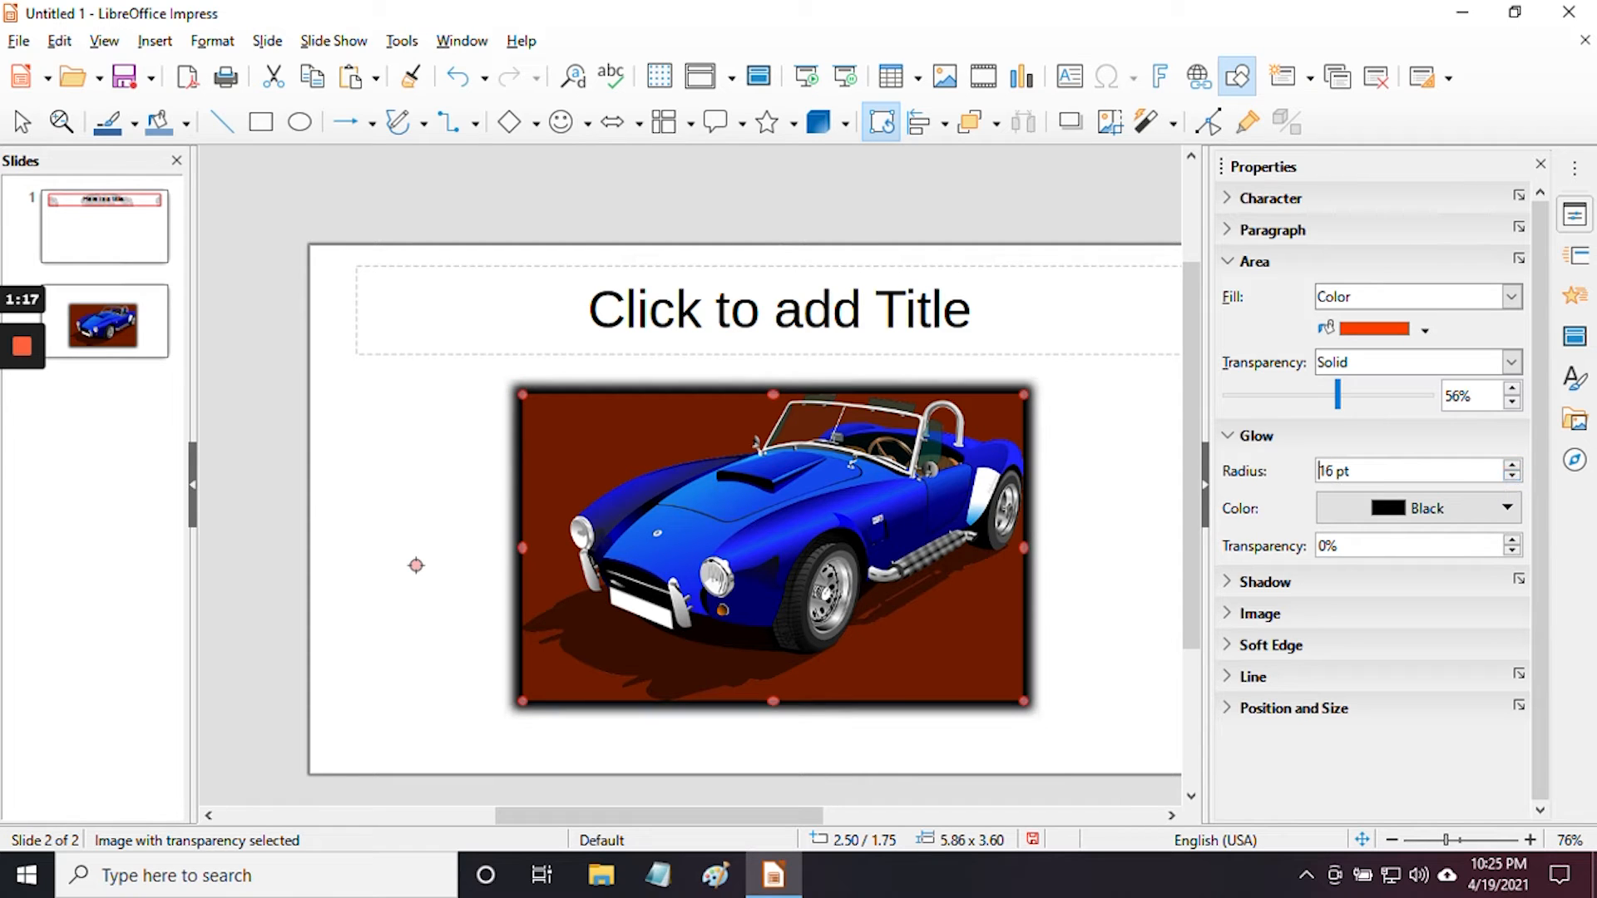
text(0)
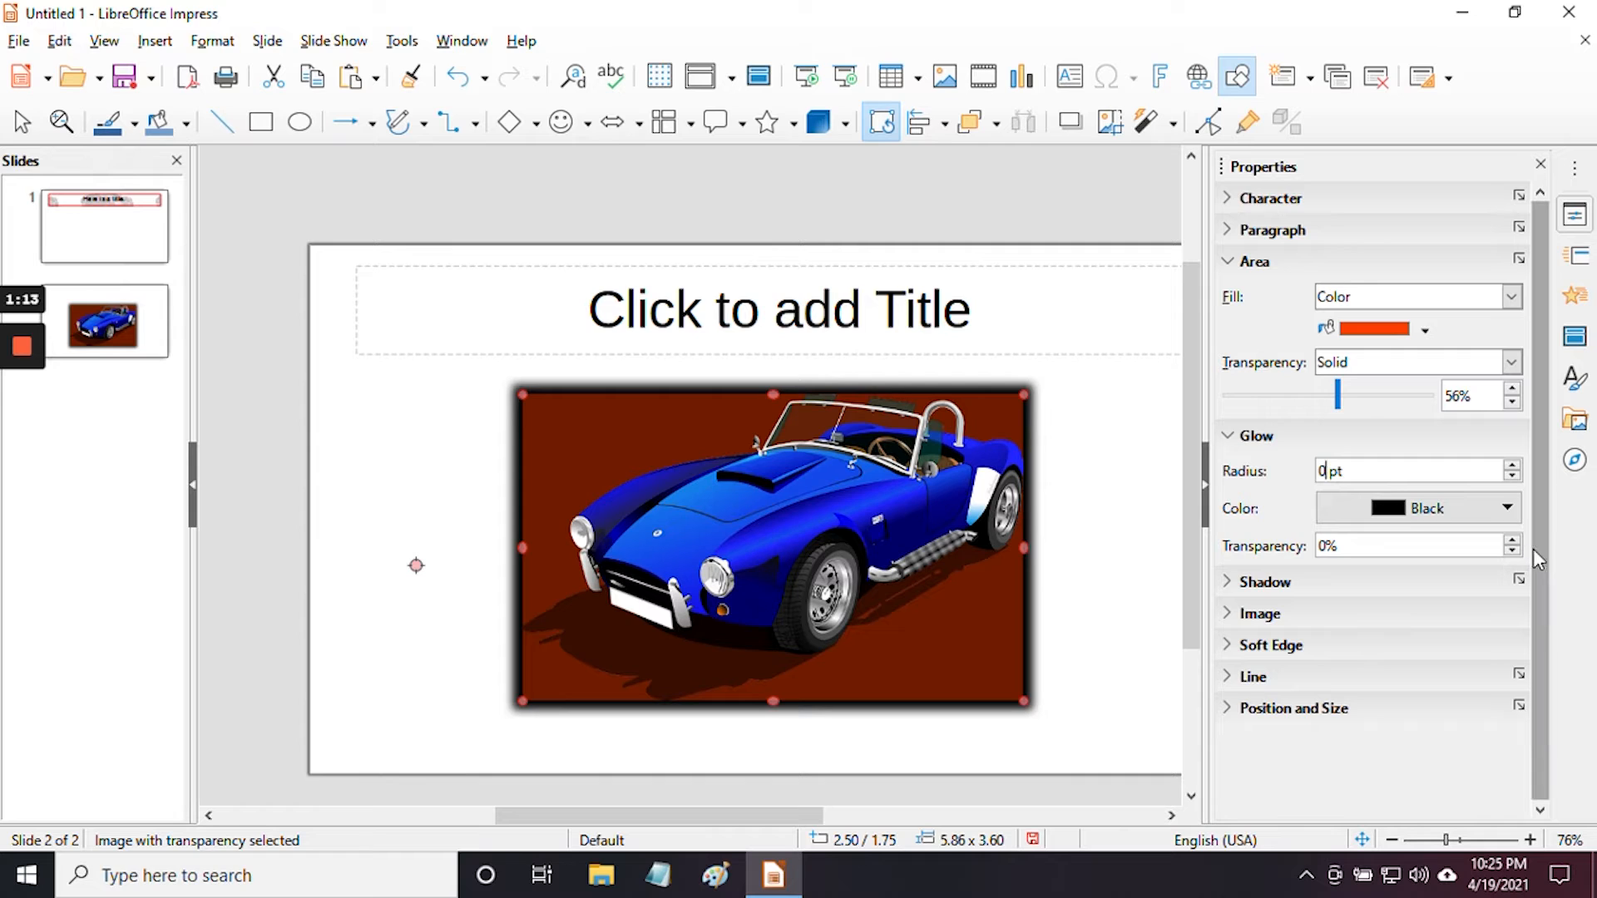
Enable a gray shadow for the car picture and increase its distance to 31 pt
click(1230, 583)
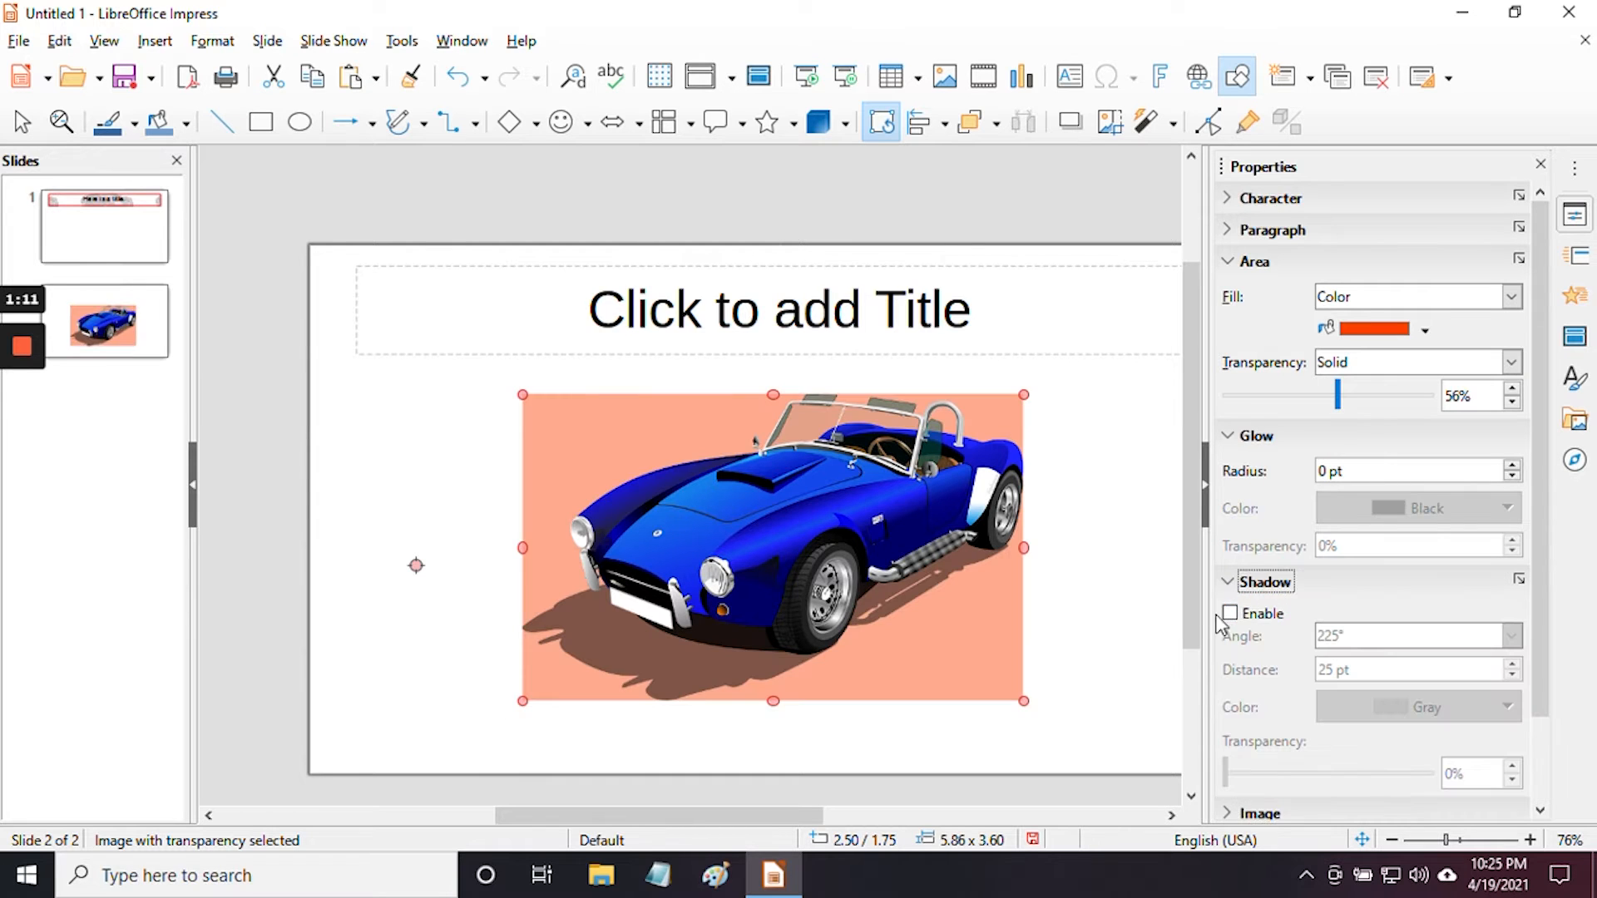
click(1230, 613)
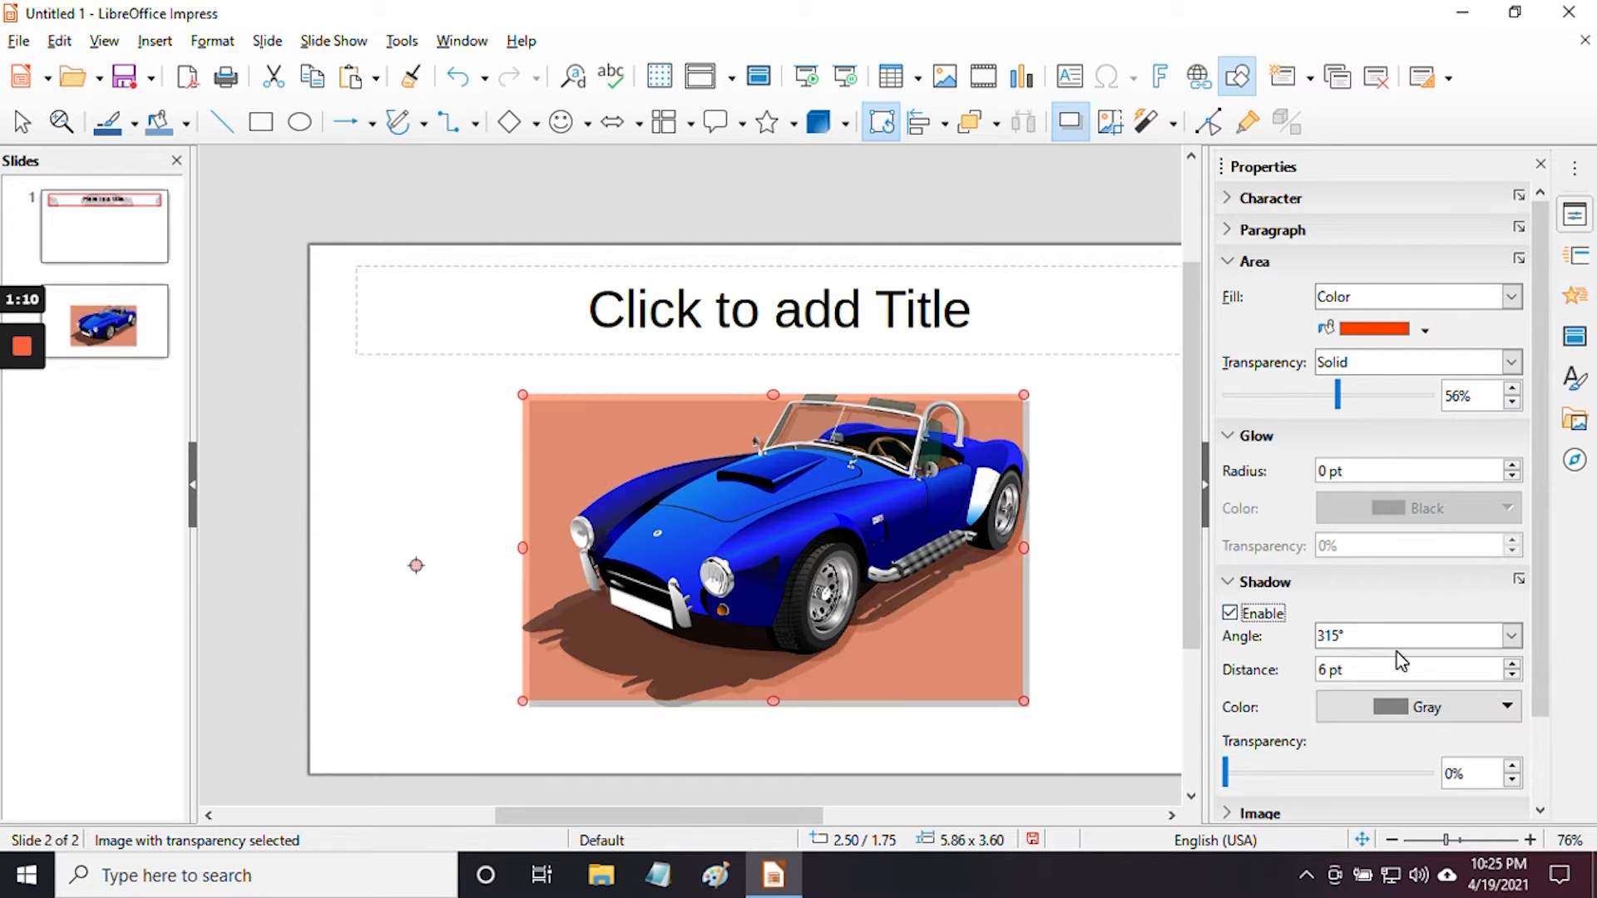
click(1512, 665)
click(1512, 666)
click(1511, 665)
click(1512, 666)
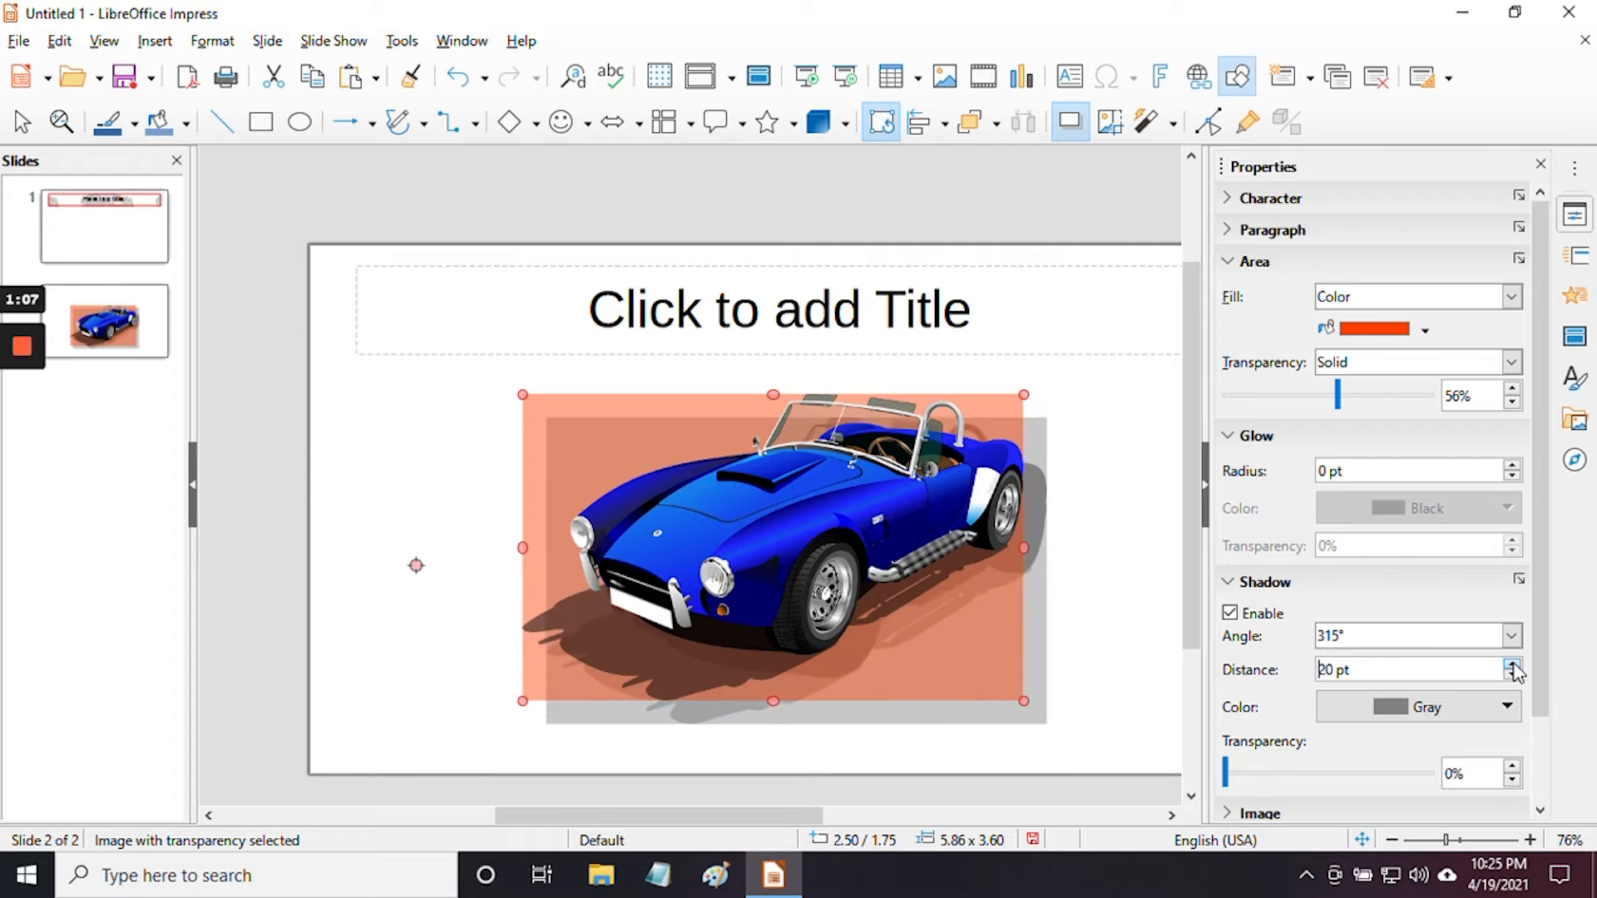
click(1512, 665)
click(1512, 665)
click(1512, 666)
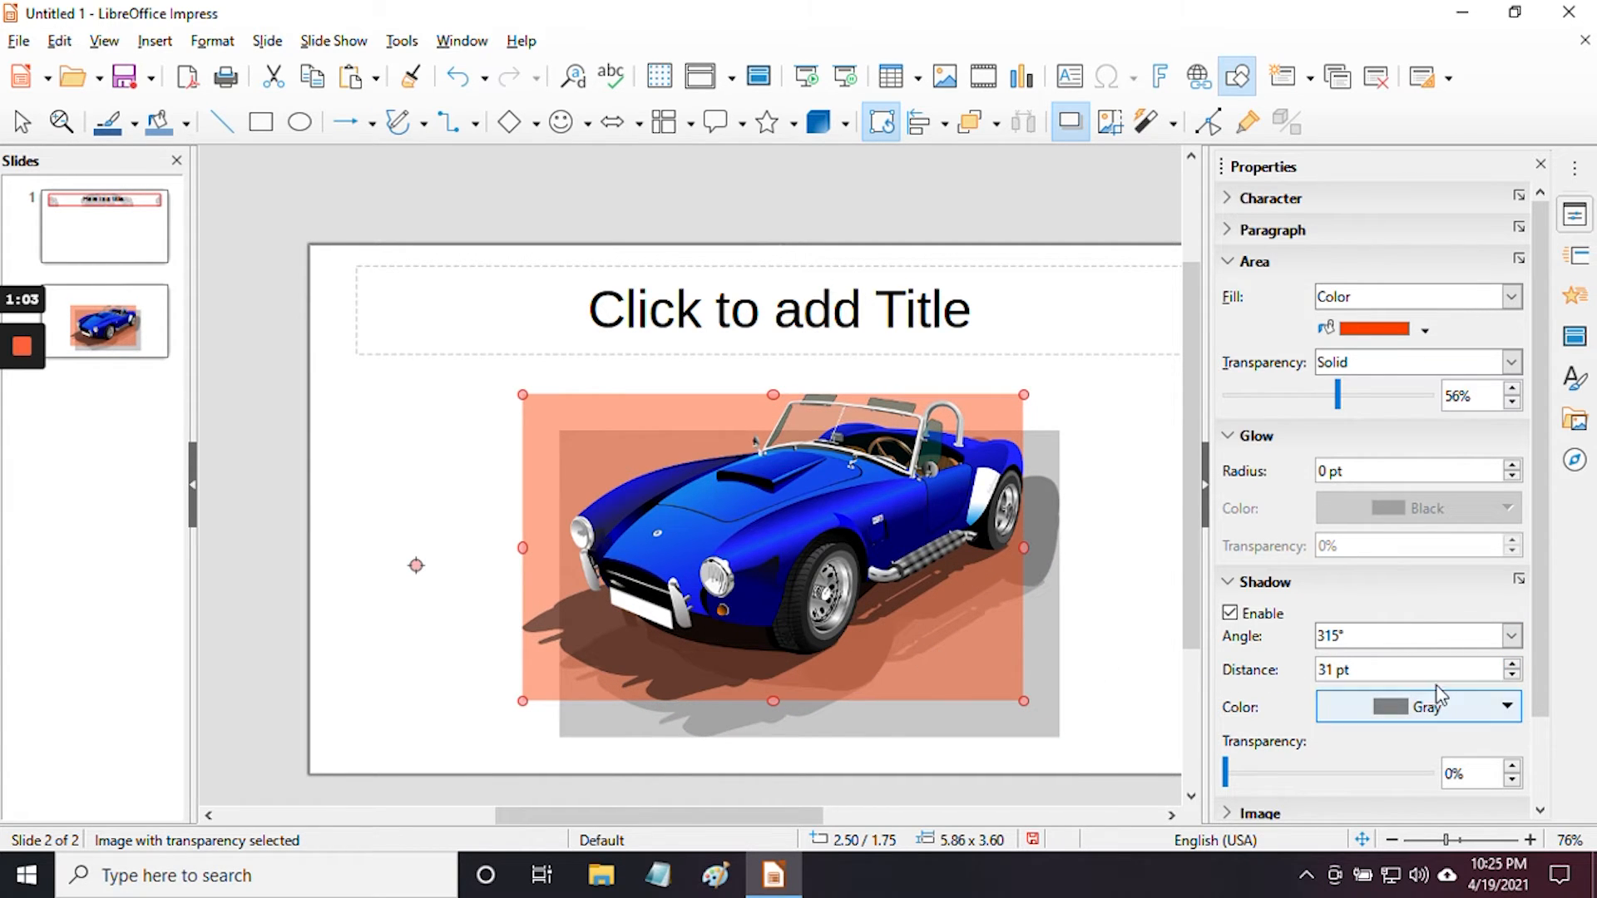
Try shadow angles of 225° and 90° for the car picture
click(1511, 635)
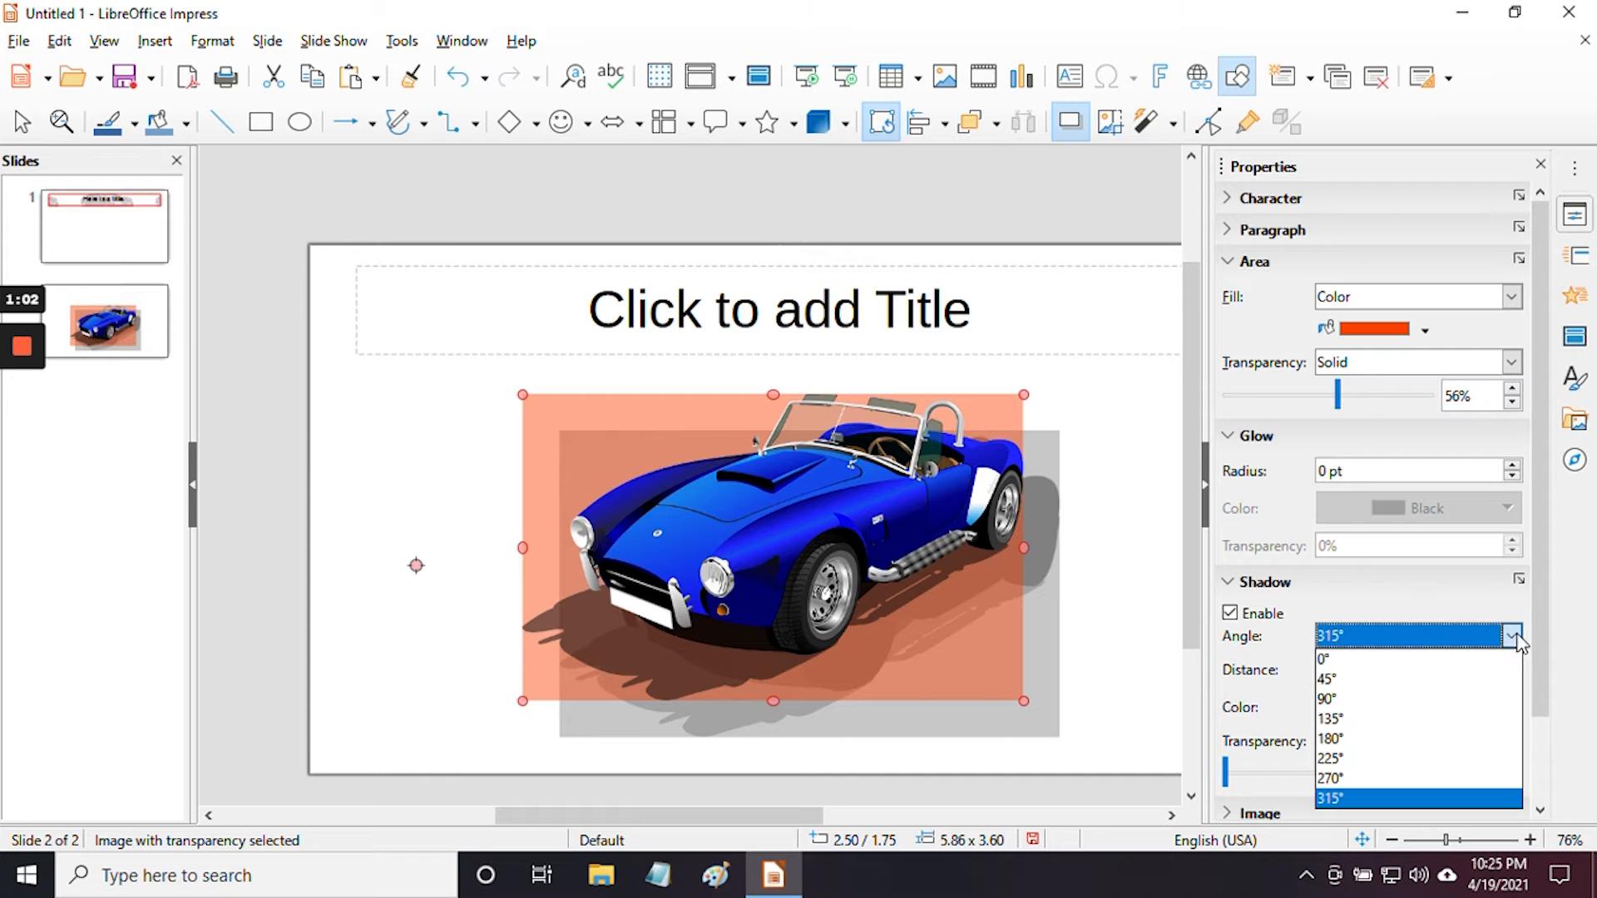
click(1349, 759)
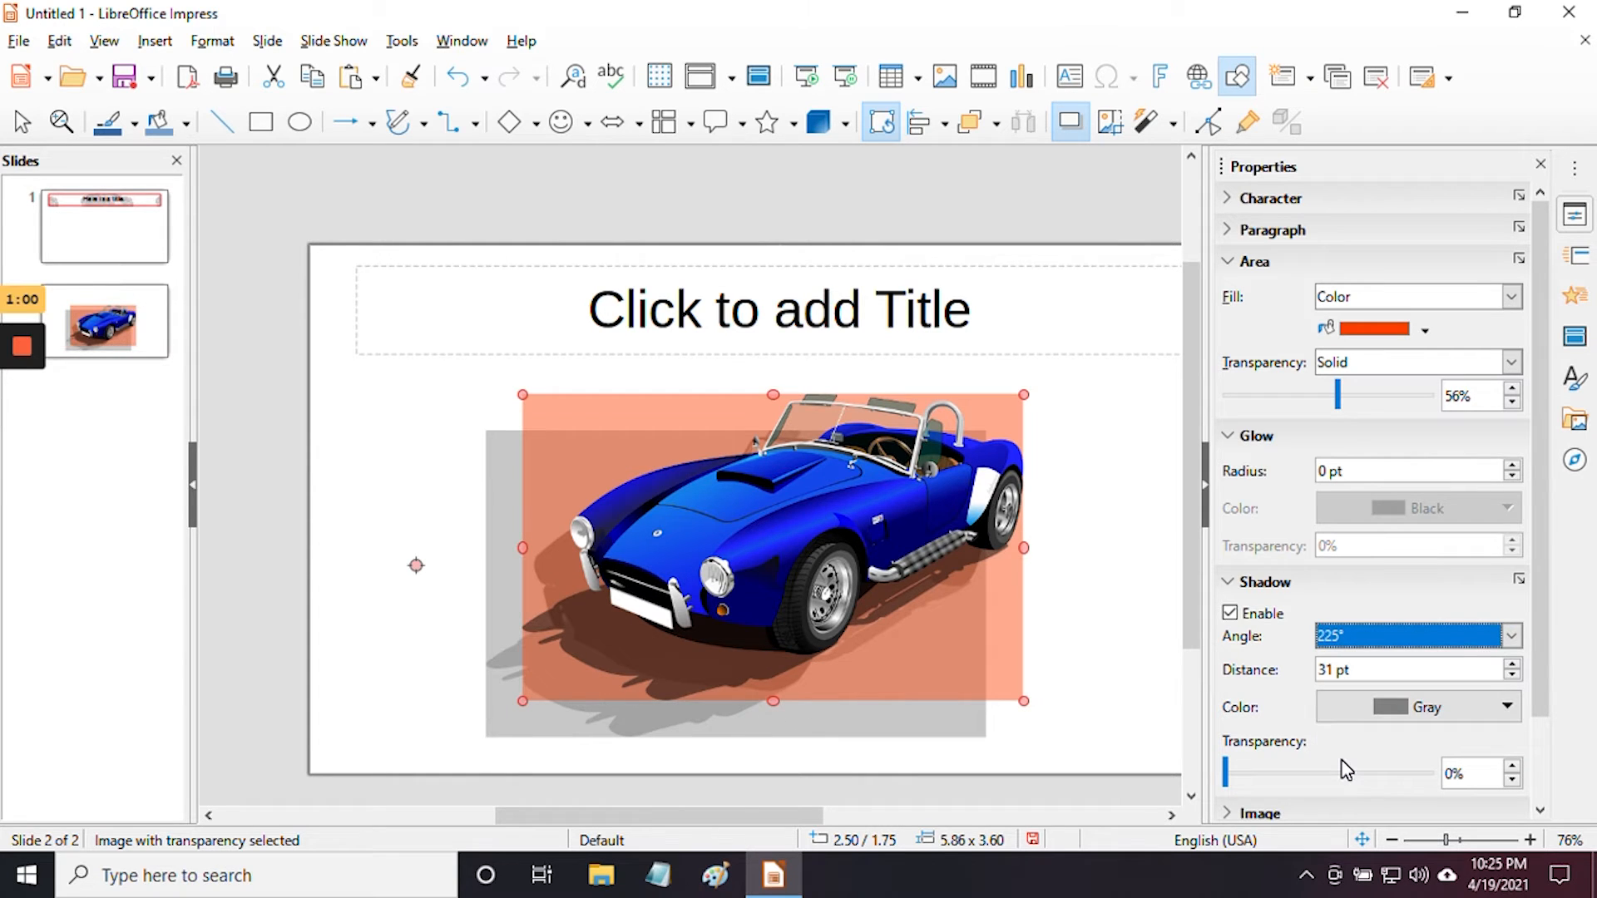
click(1511, 635)
click(1380, 705)
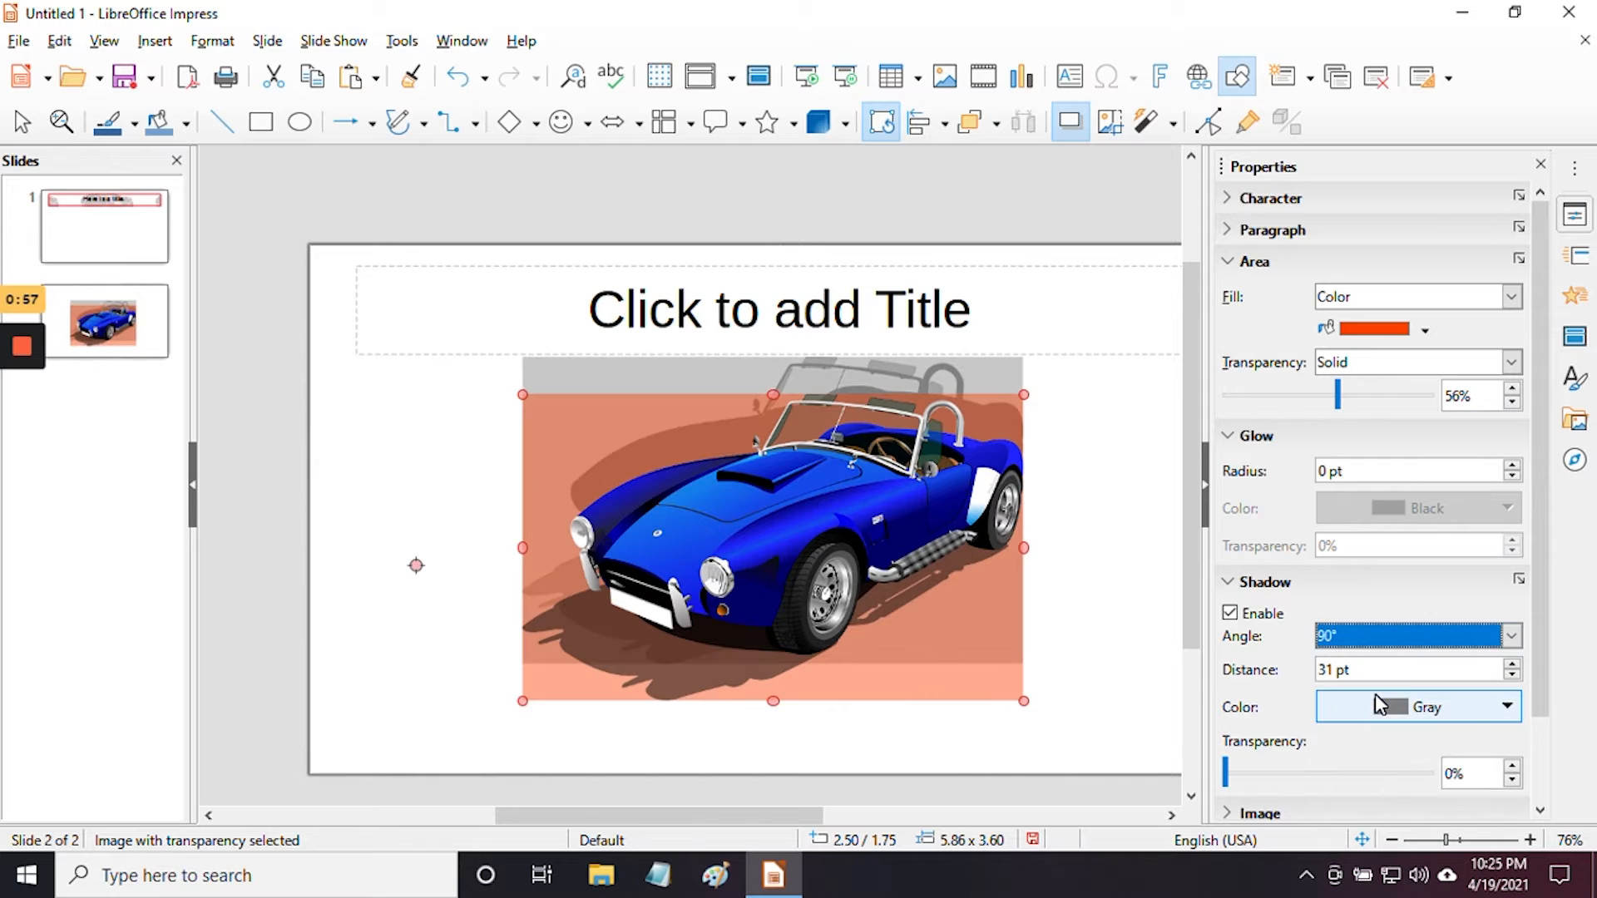
Disable the car picture's shadow and collapse the Shadow and Glow property sections
click(1229, 615)
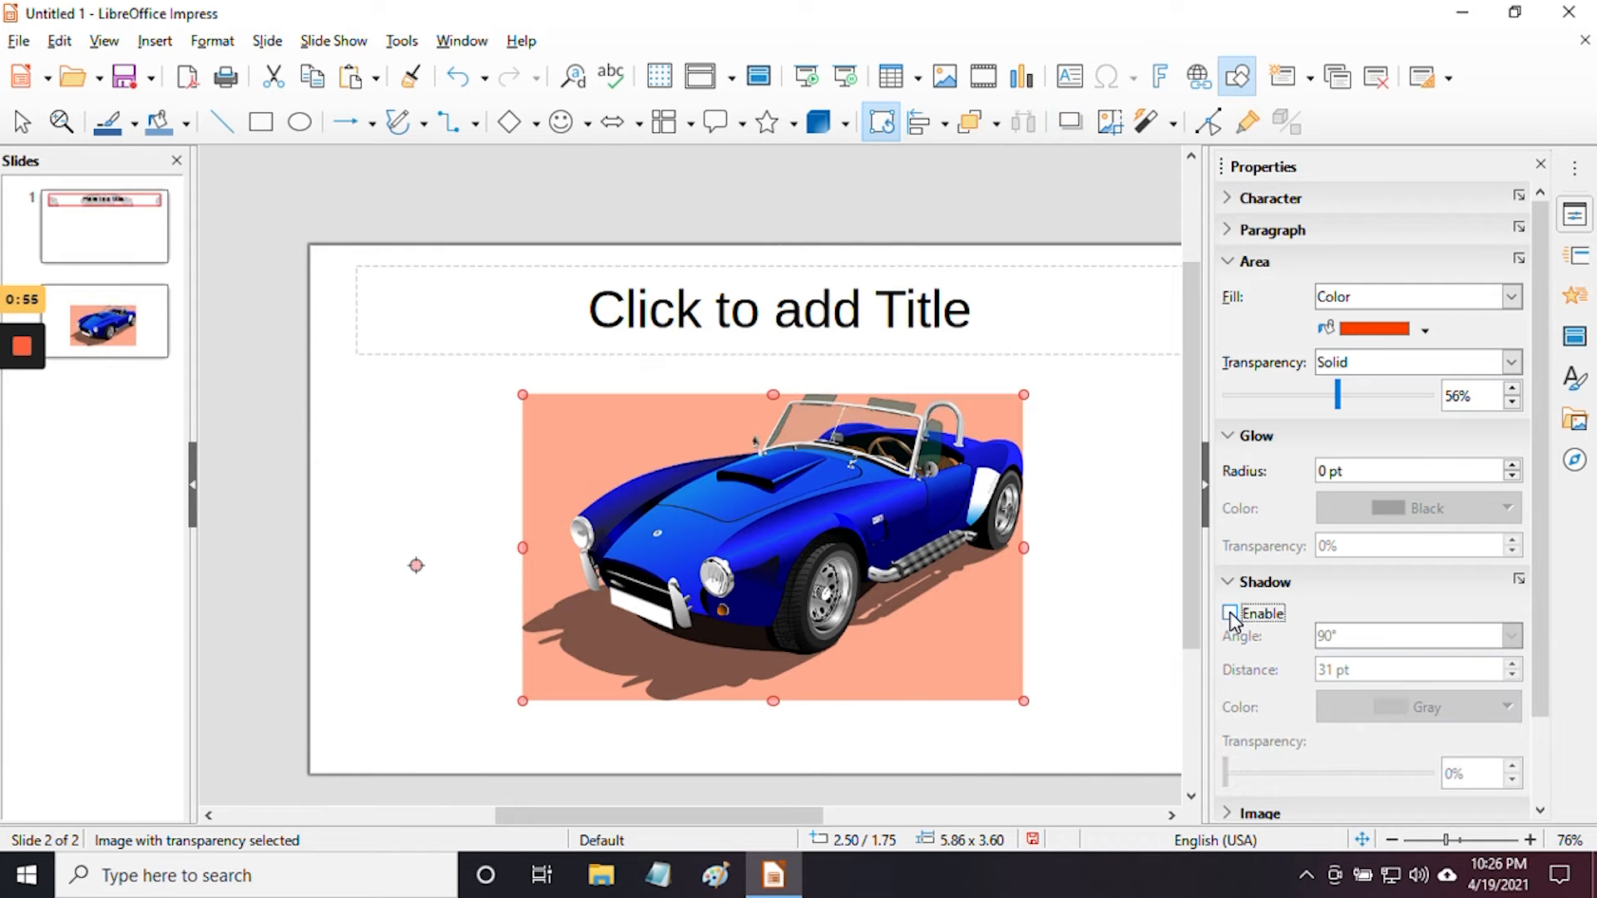
scroll(1473, 613, down, 3)
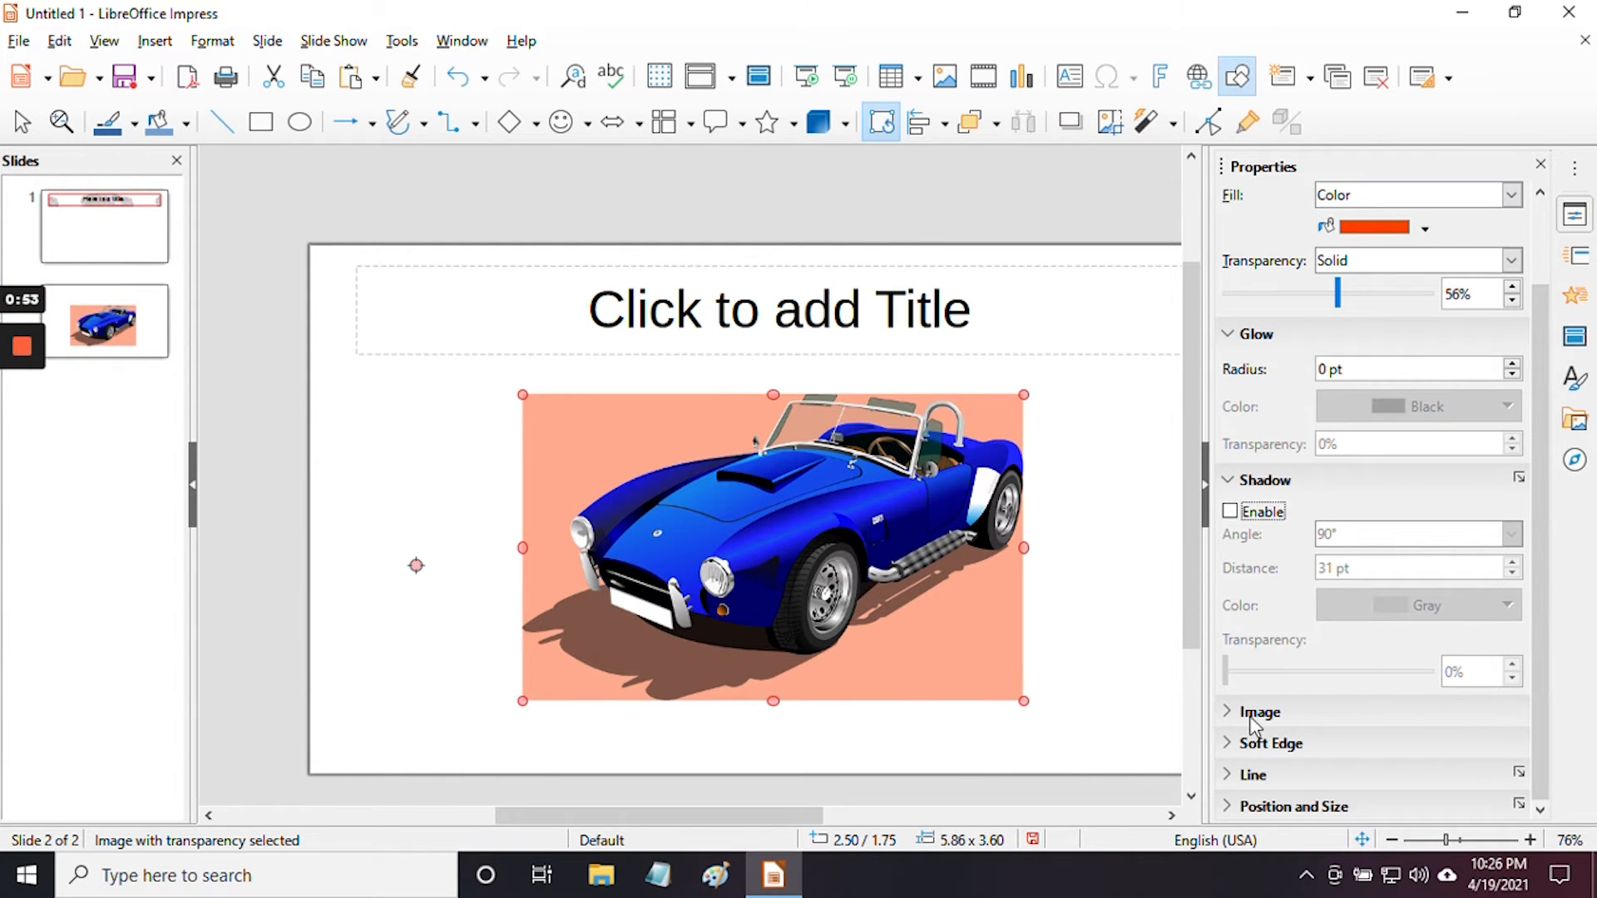
click(1237, 481)
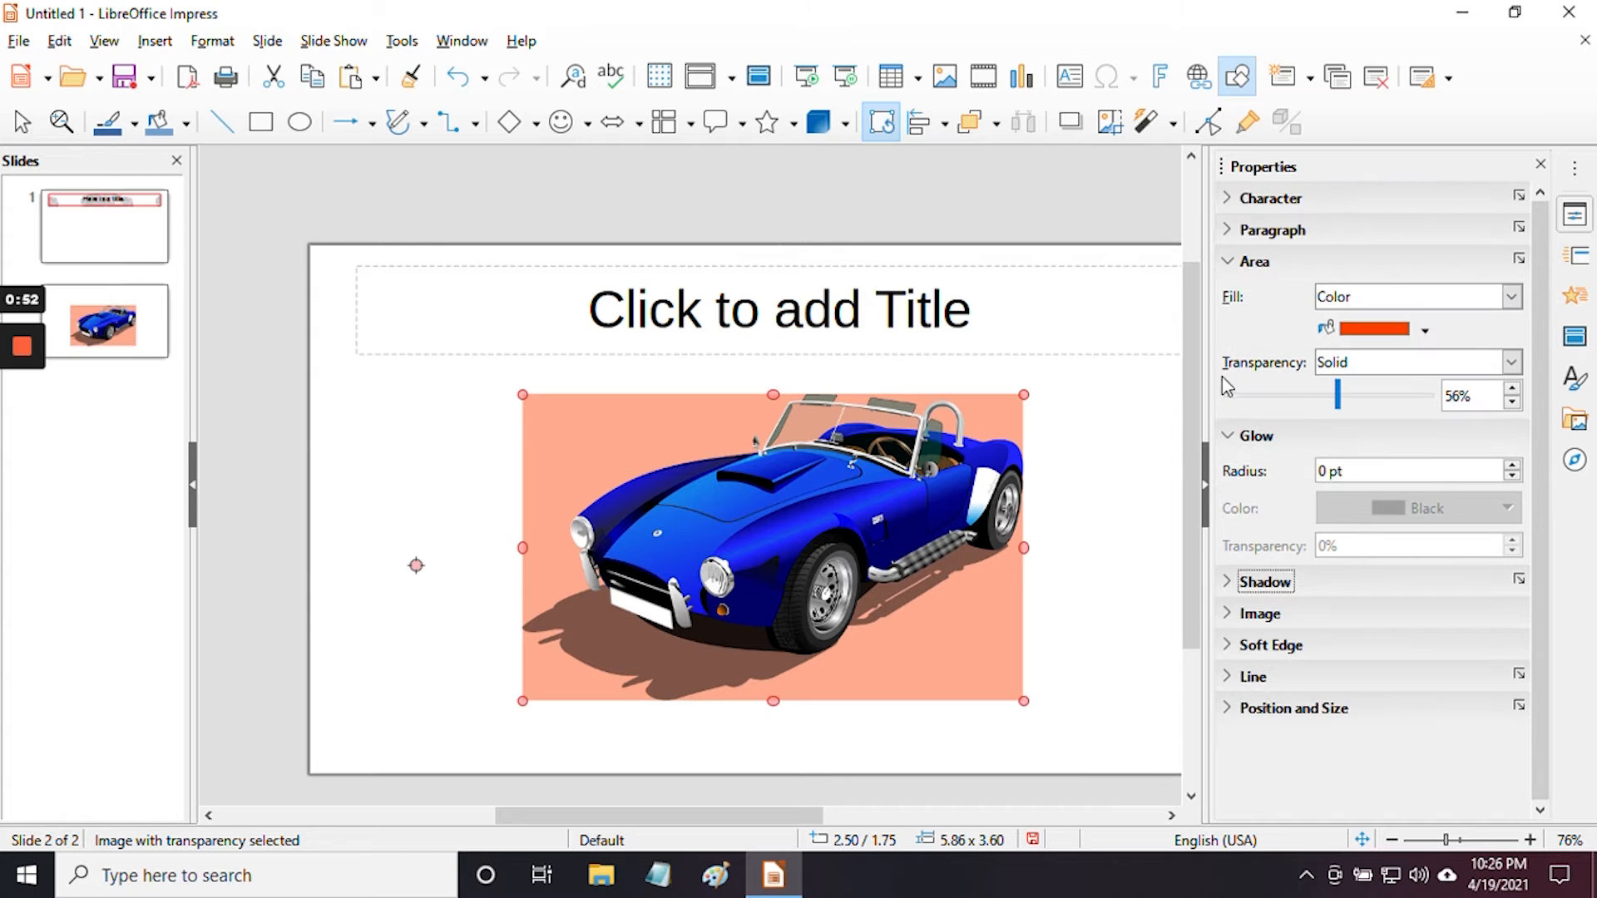
click(1226, 439)
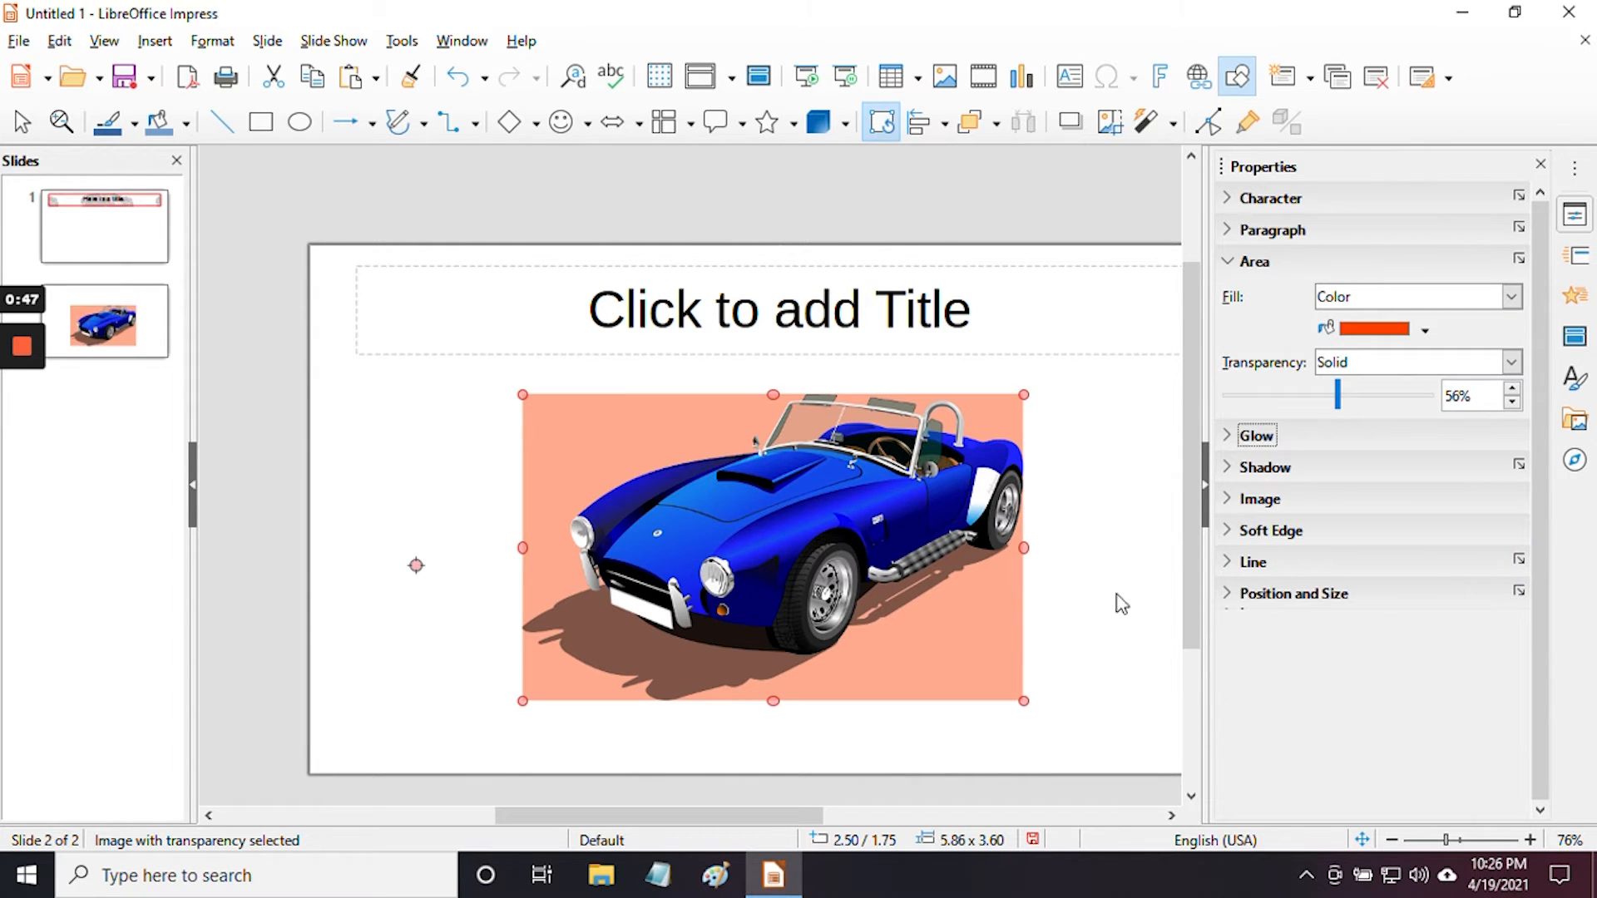
Try raising and lowering the car picture's brightness, and collapse the Image property section
click(1231, 500)
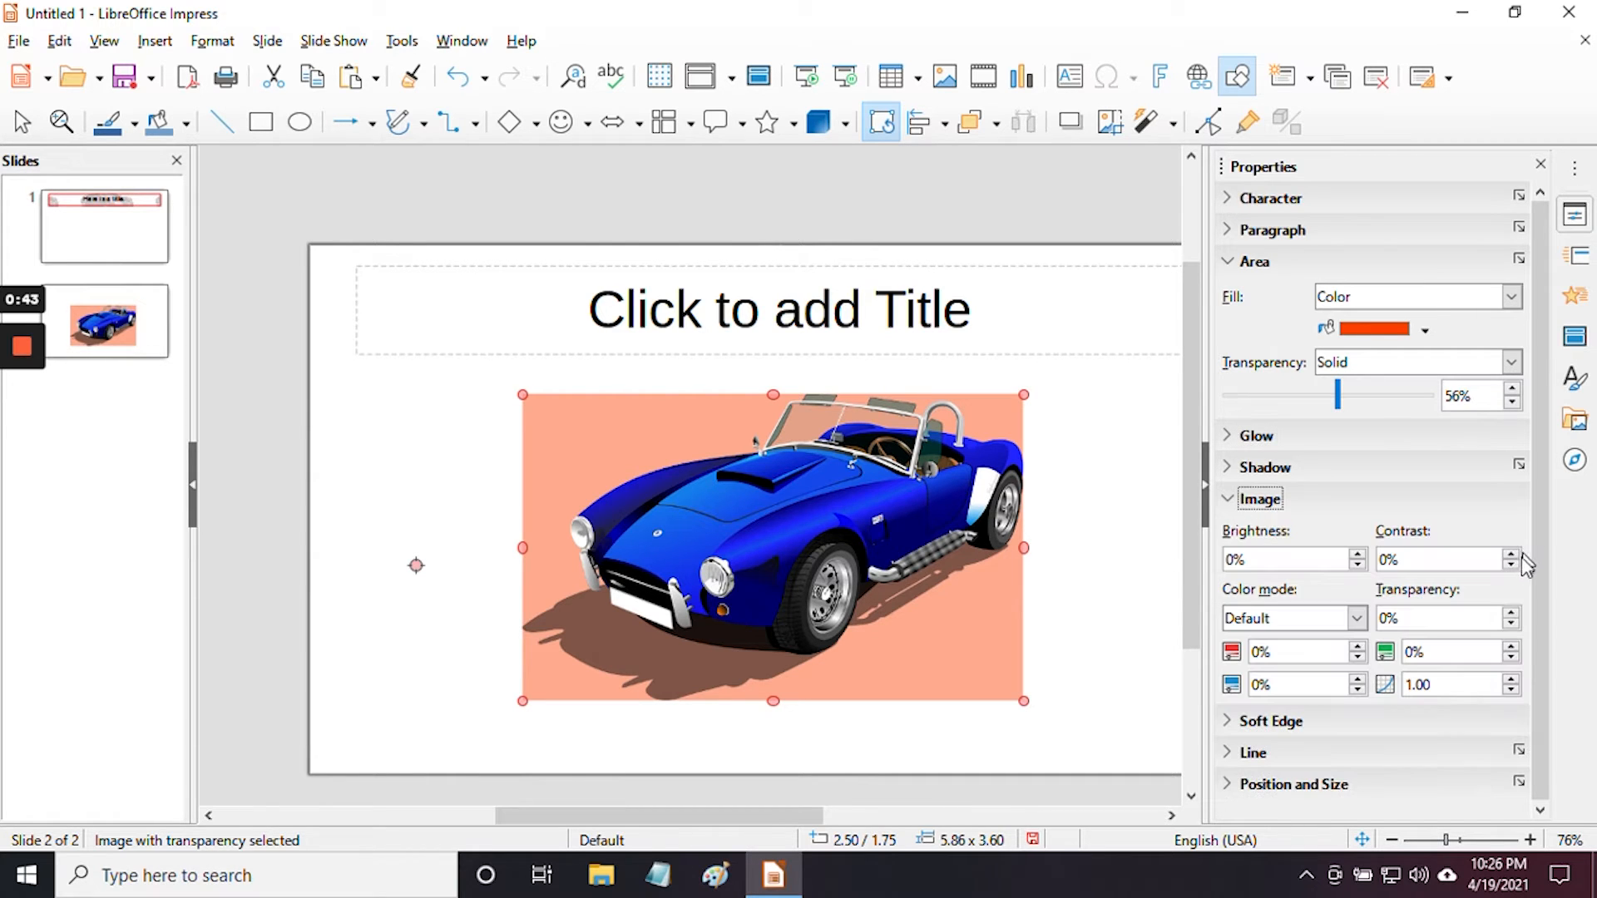
click(1358, 554)
click(1359, 555)
click(1357, 566)
click(1234, 501)
Set the car picture's soft edge radius to 8 pt
click(1234, 532)
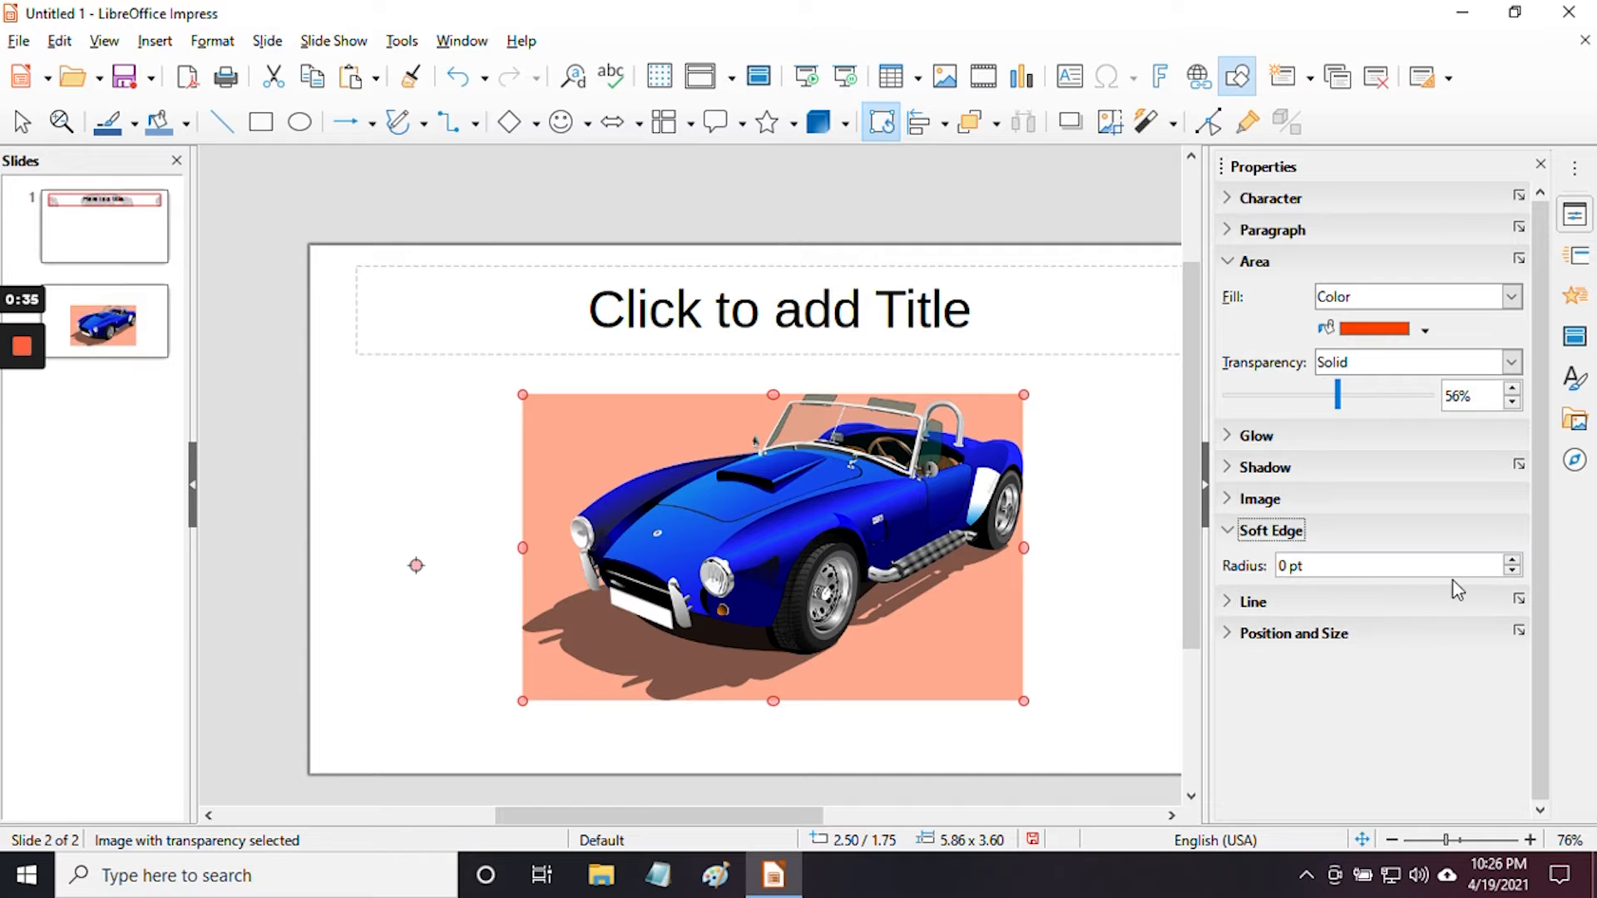
click(1512, 562)
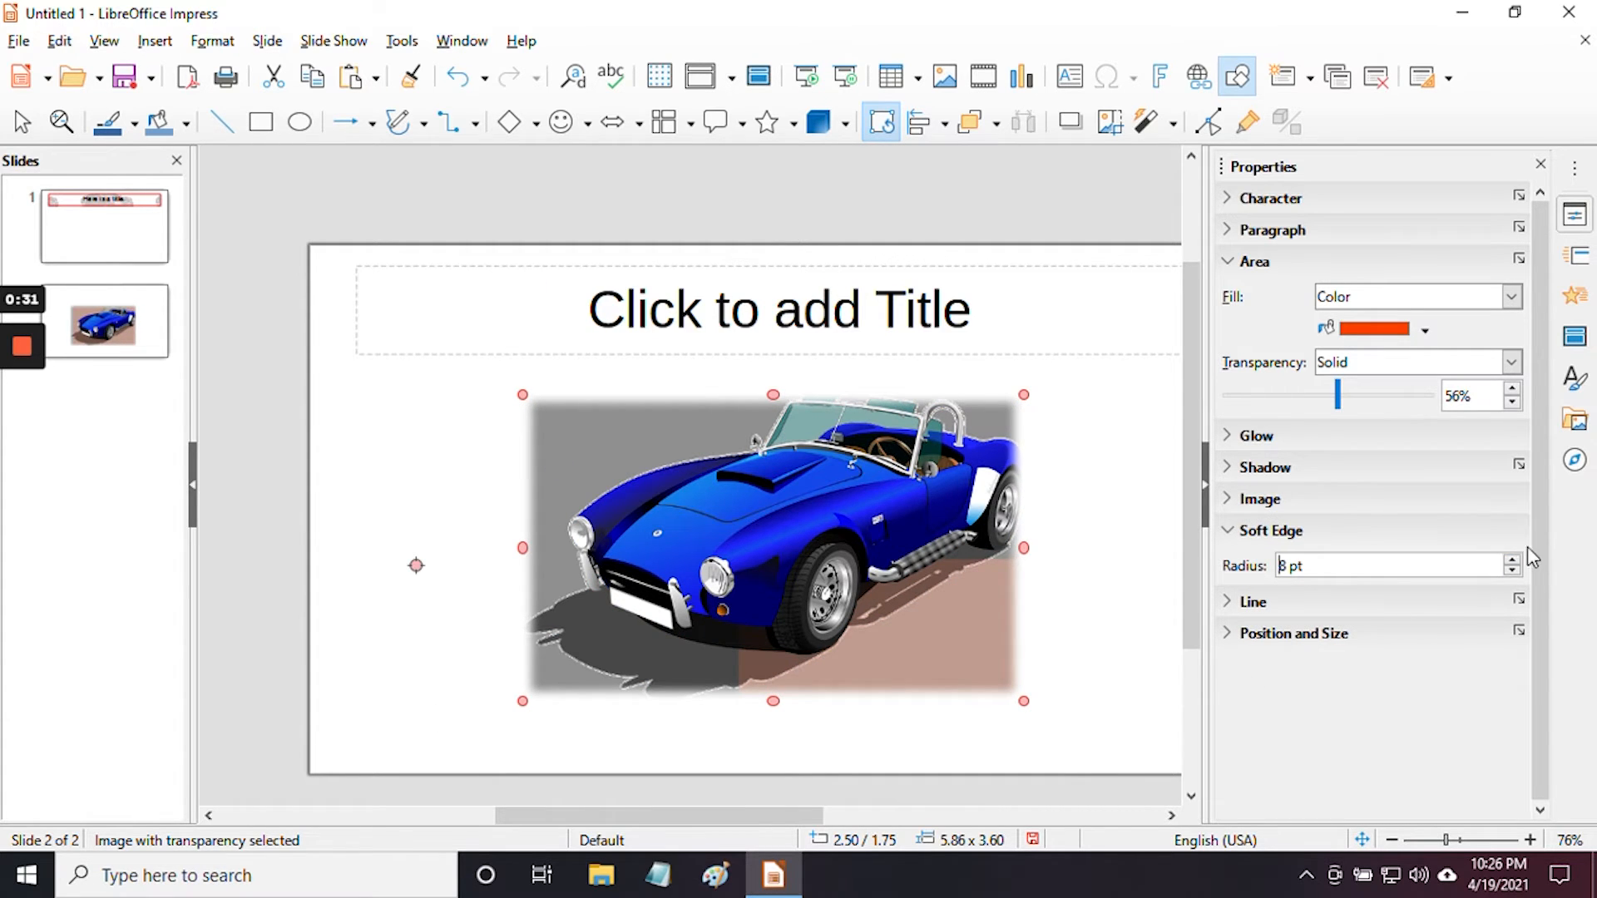
Try a 15 pt soft edge on the car picture, and reset its radius to 0 pt
click(1512, 560)
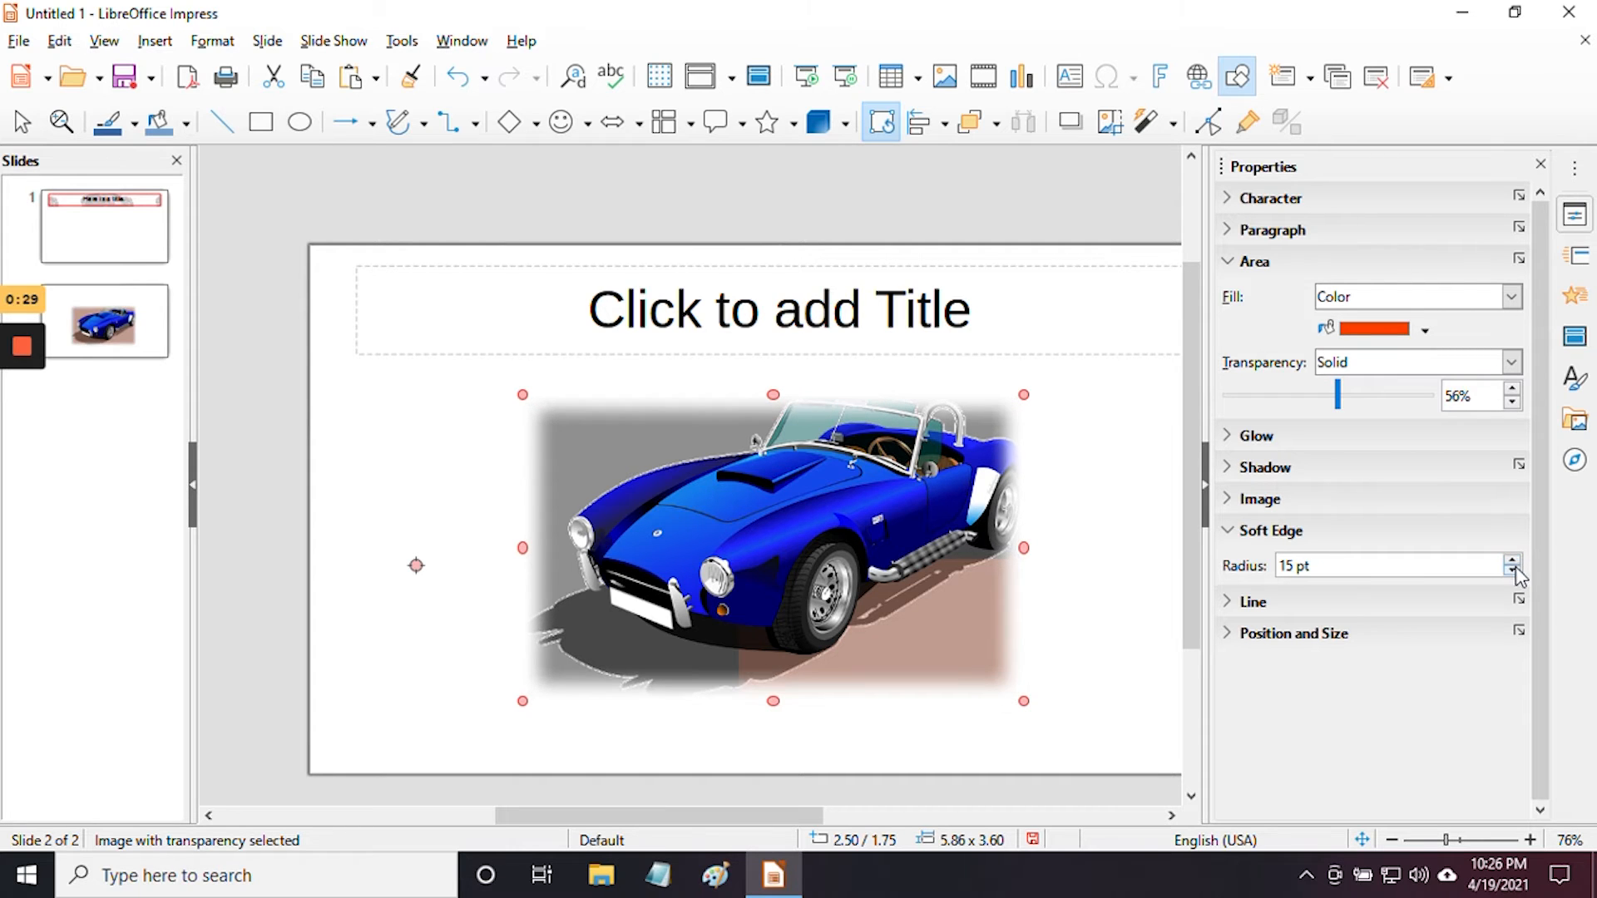
click(1512, 571)
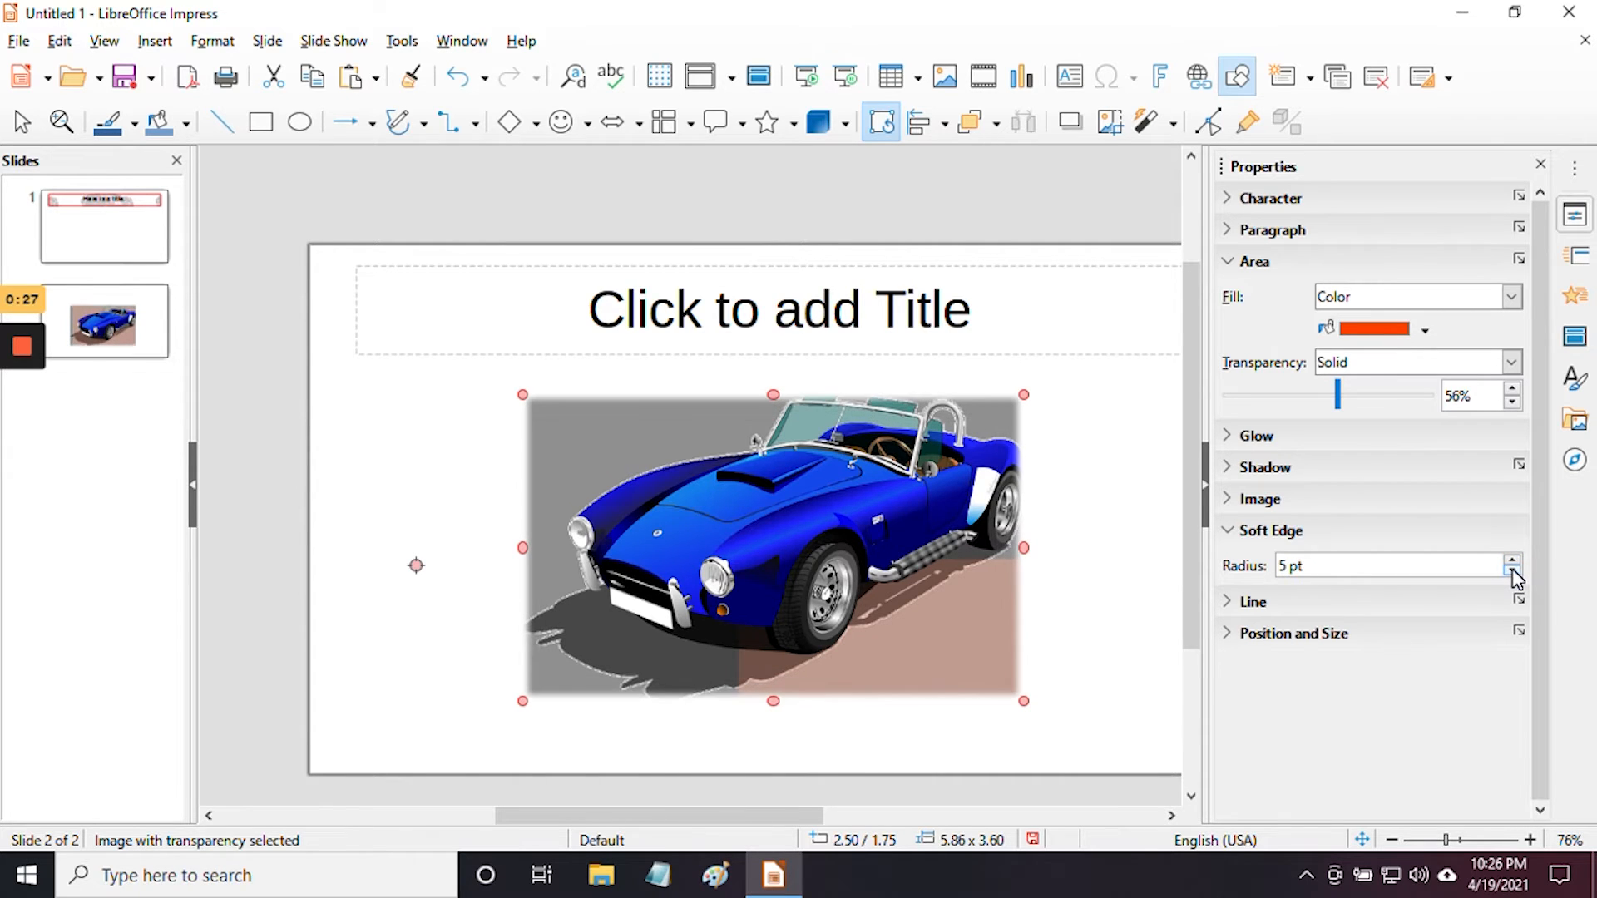
click(1512, 571)
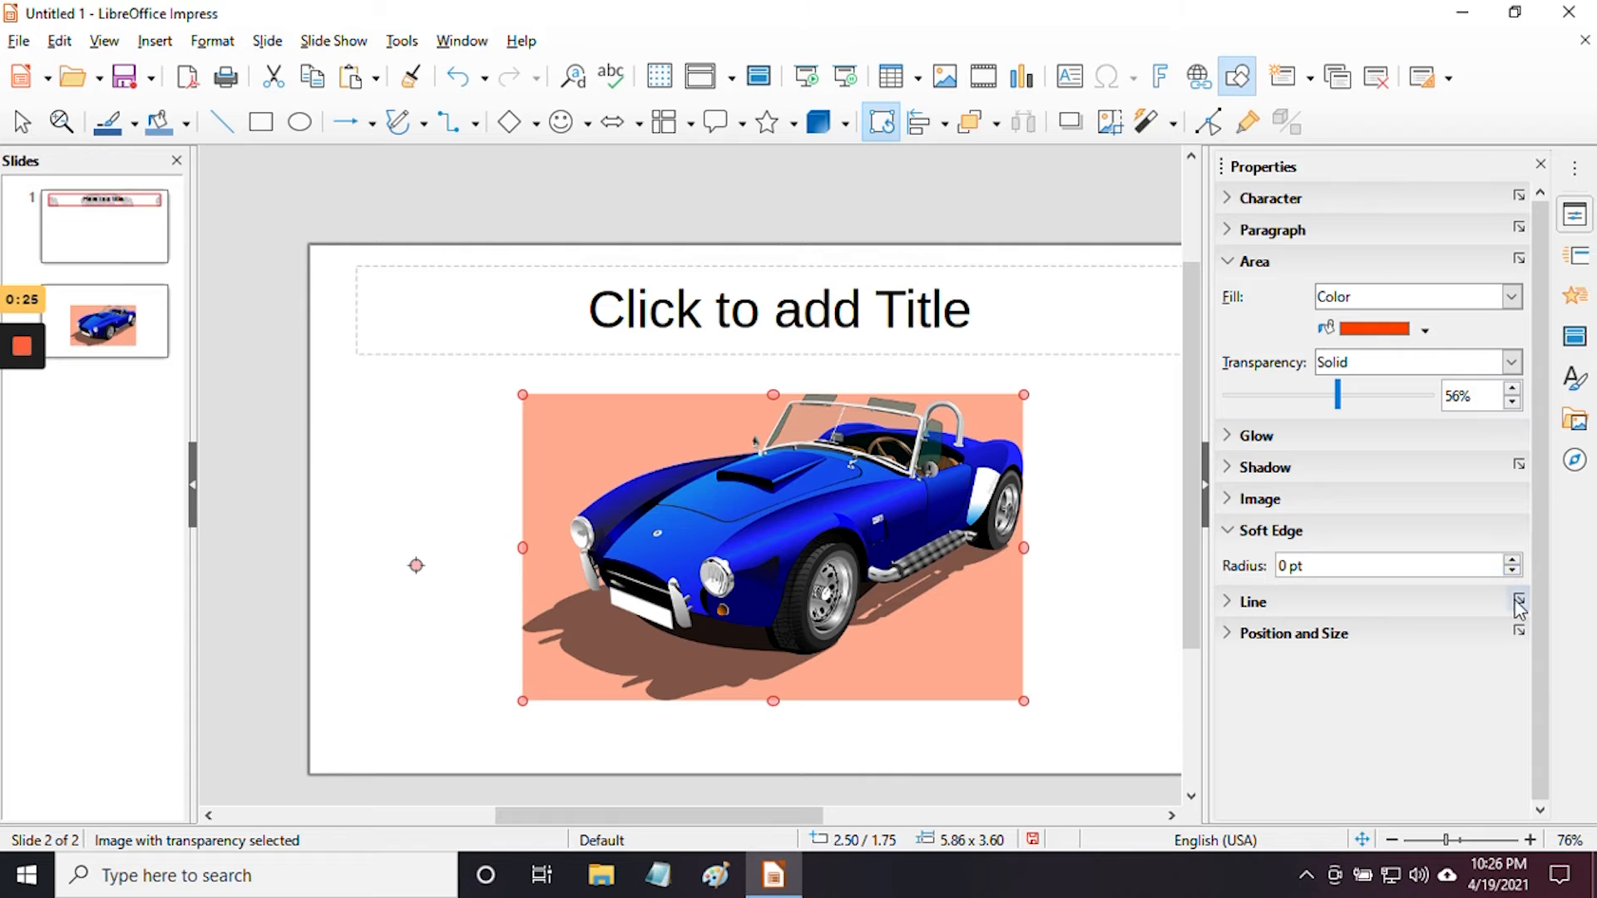
Give the car picture a continuous outline with a thicker width and a red line color
click(1244, 602)
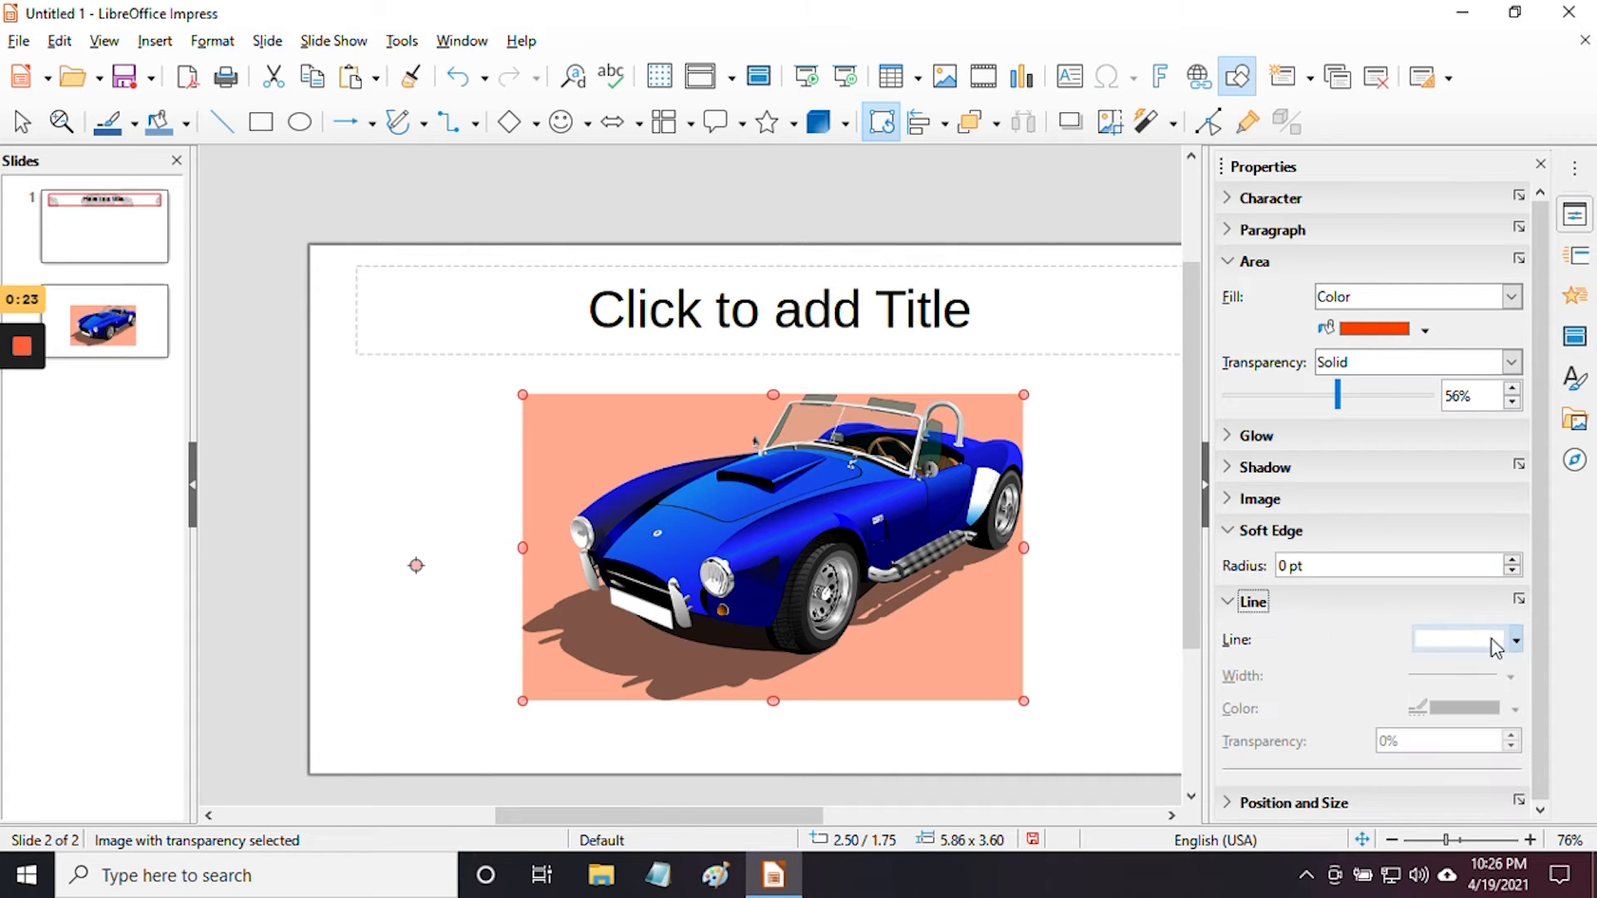
click(1515, 640)
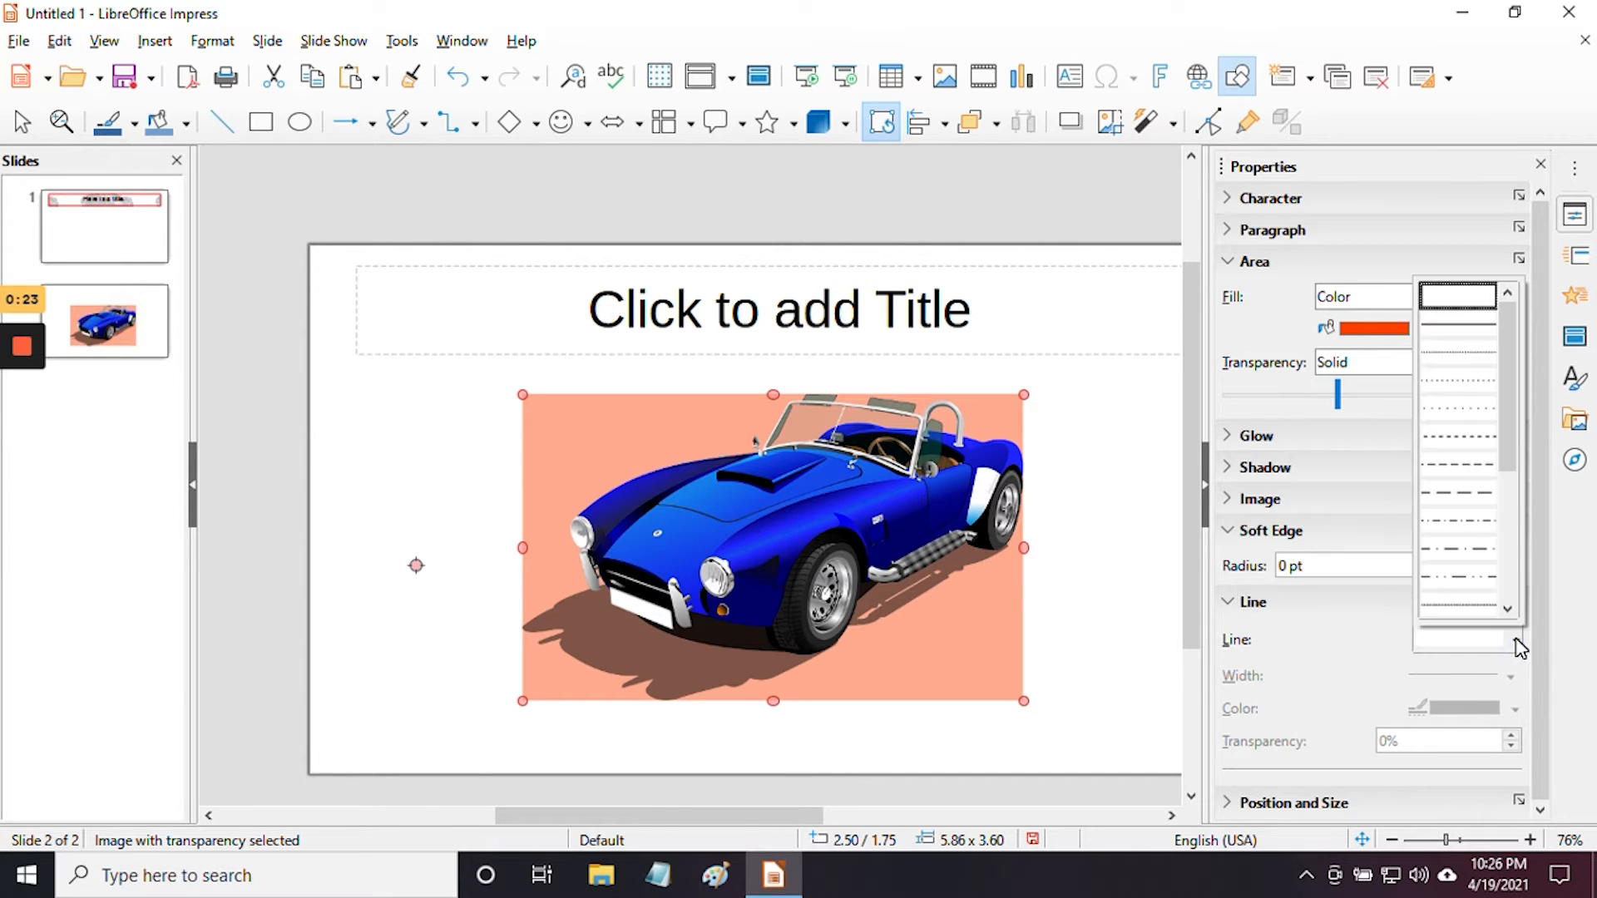
click(1457, 324)
click(1511, 677)
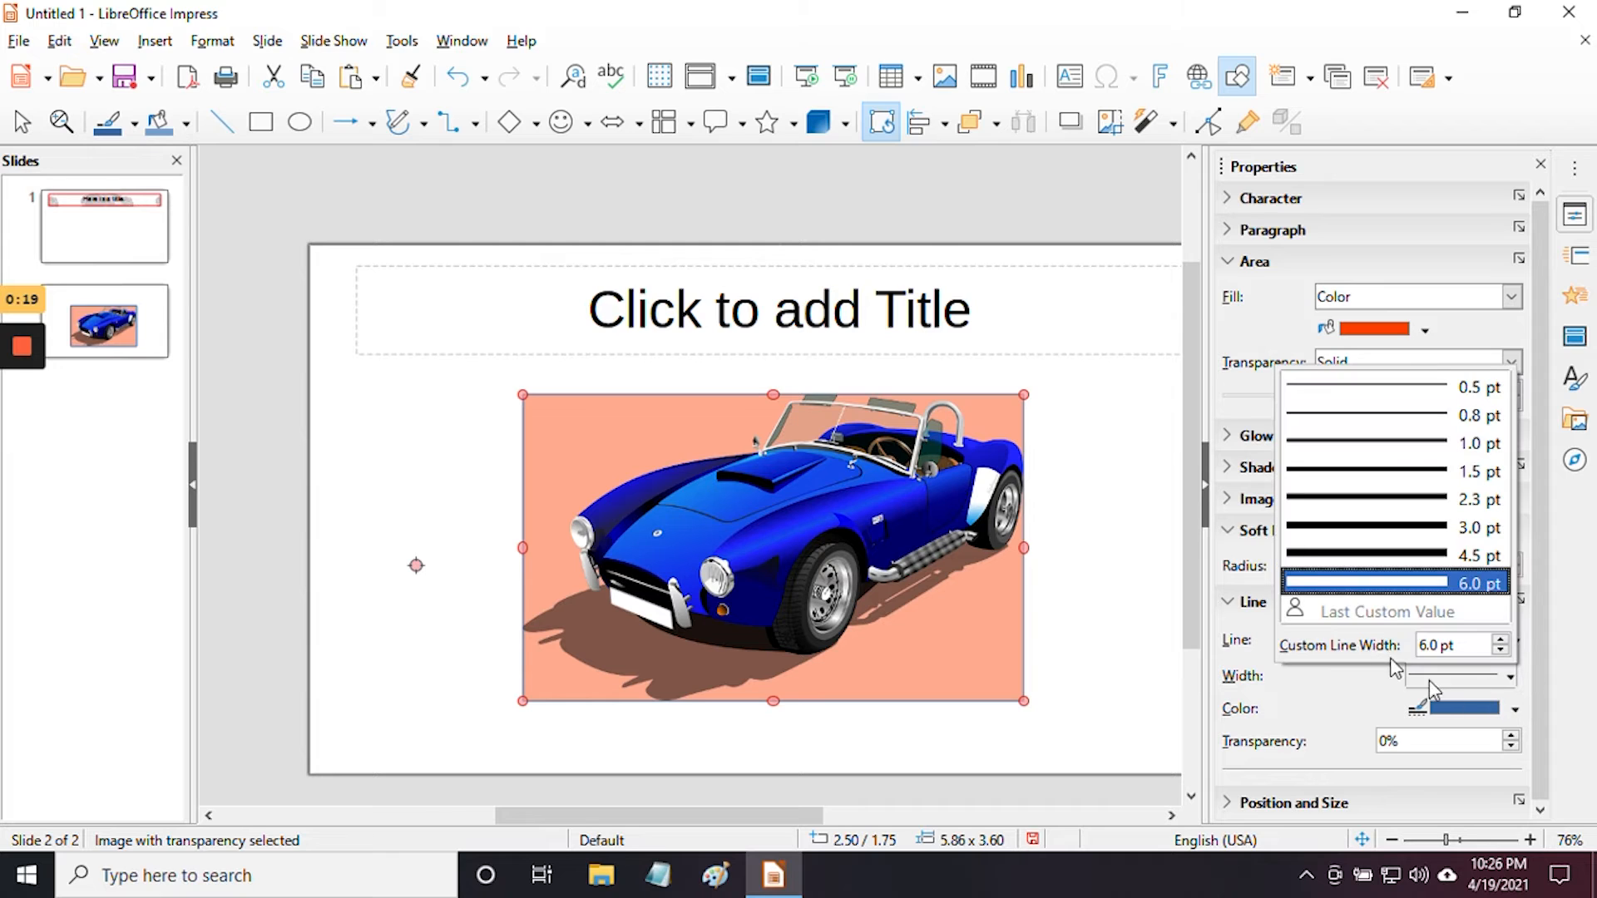
click(1304, 539)
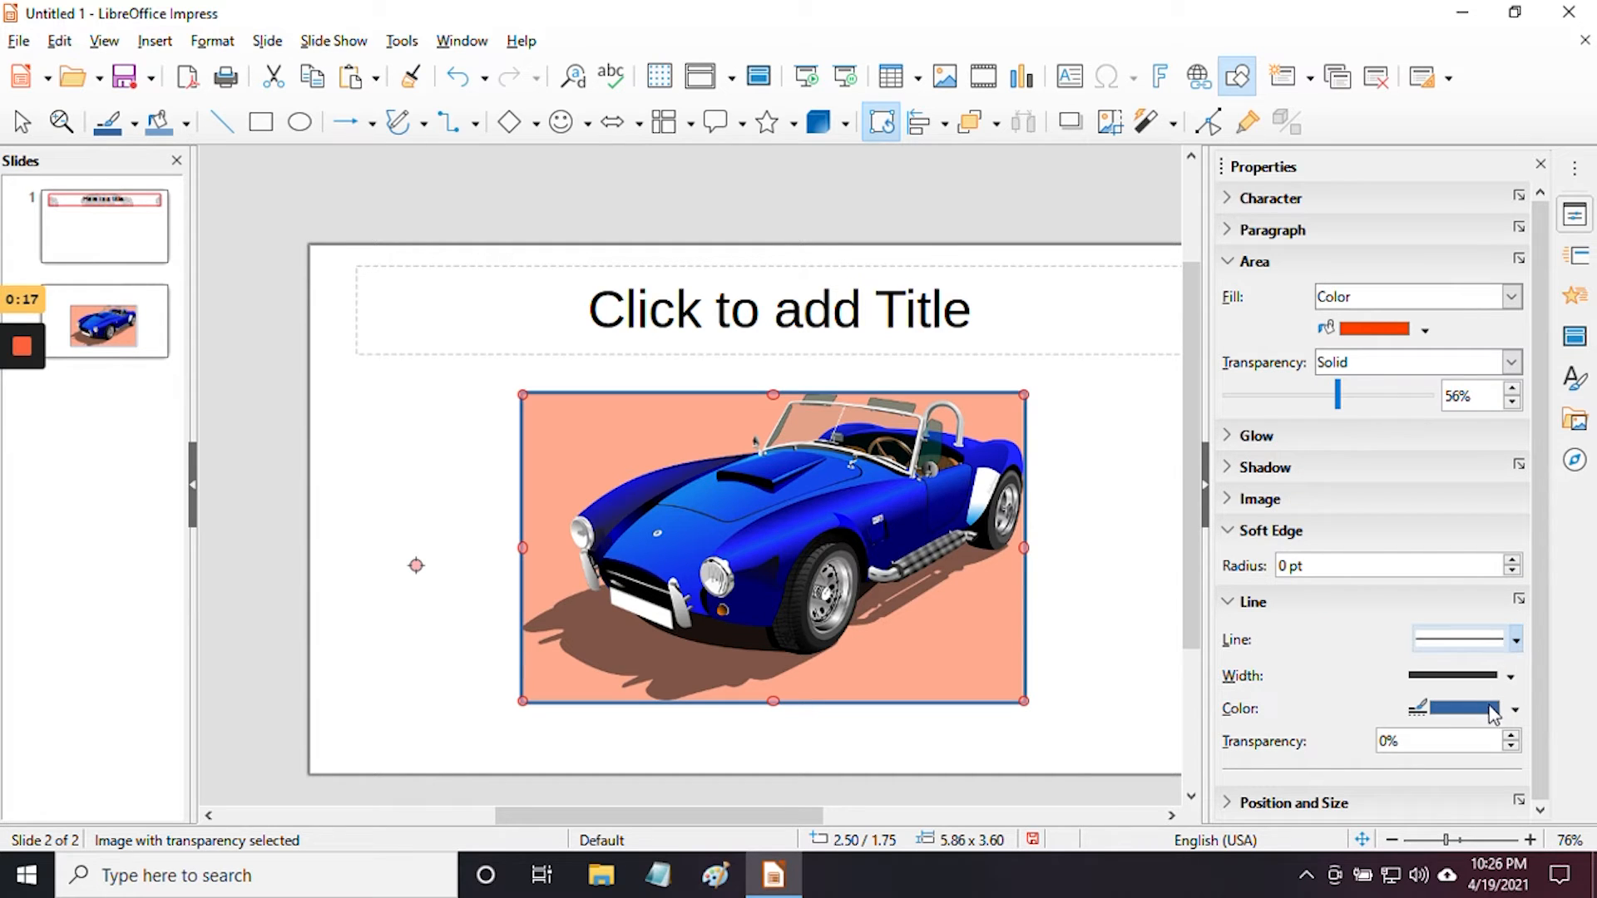
click(1515, 711)
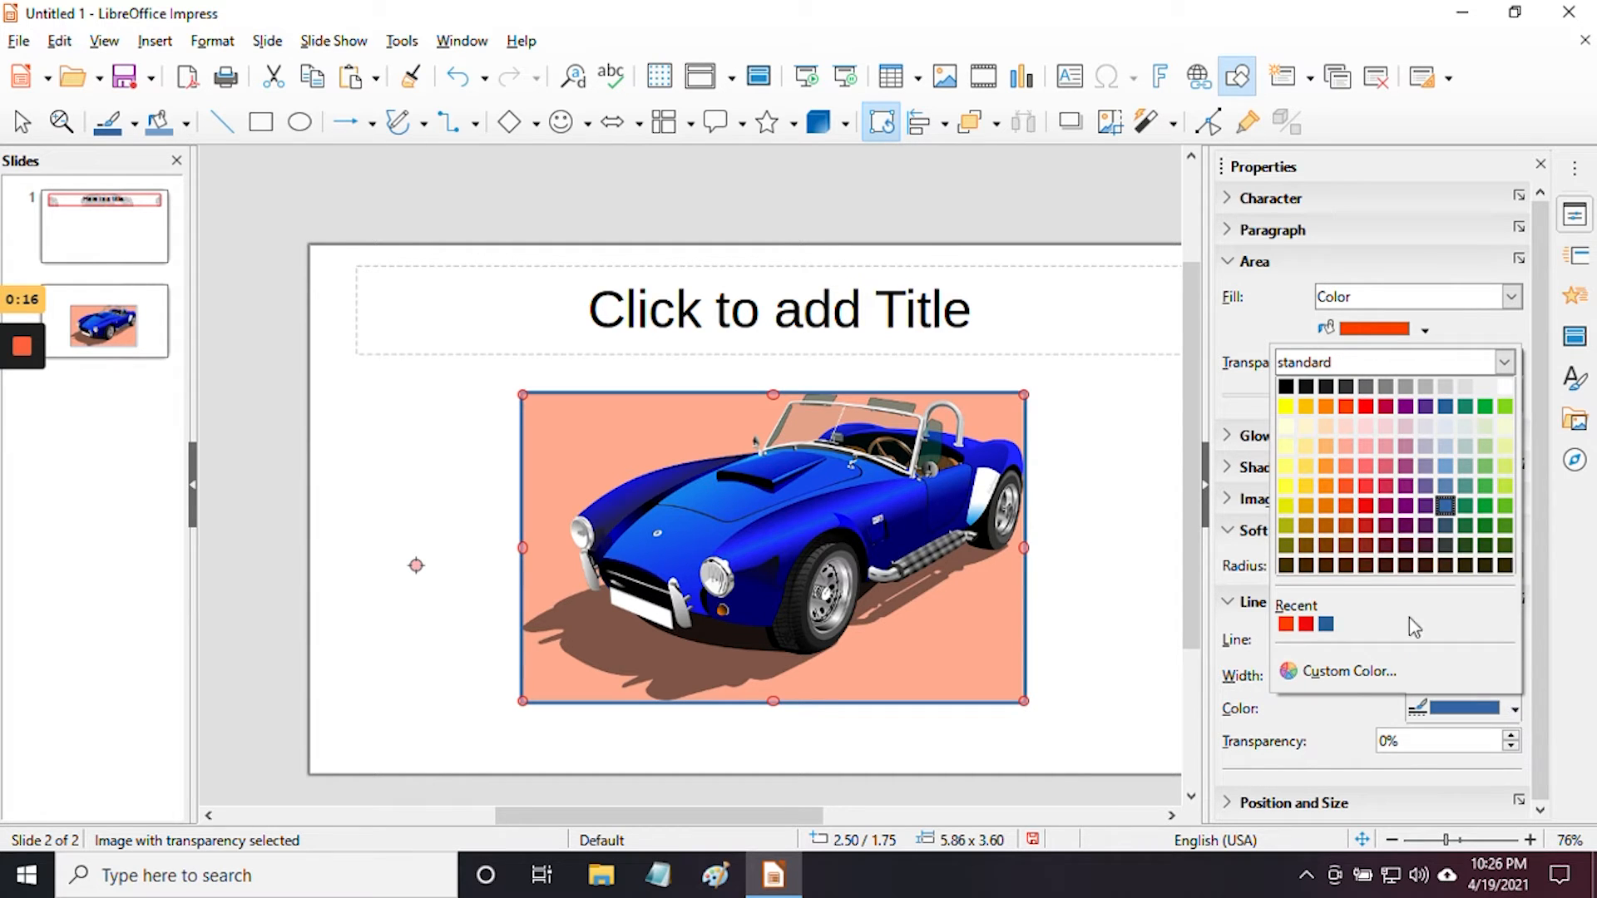
click(1369, 509)
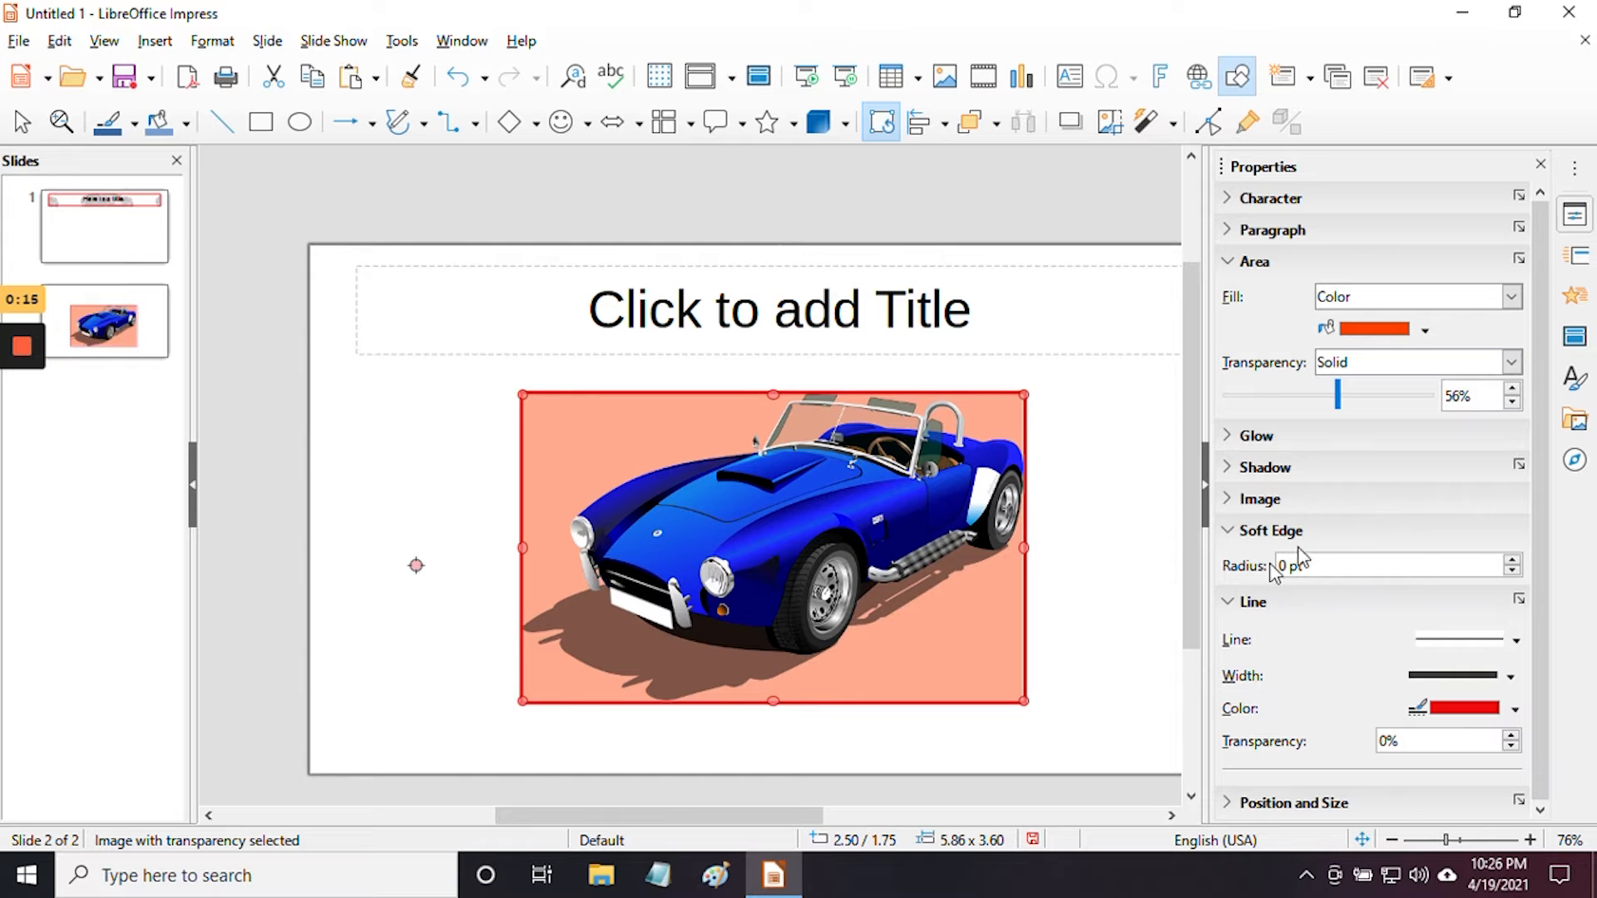
Try rotating the car picture to 345° and 10°, and set its rotation to 5°
click(1229, 803)
click(1364, 701)
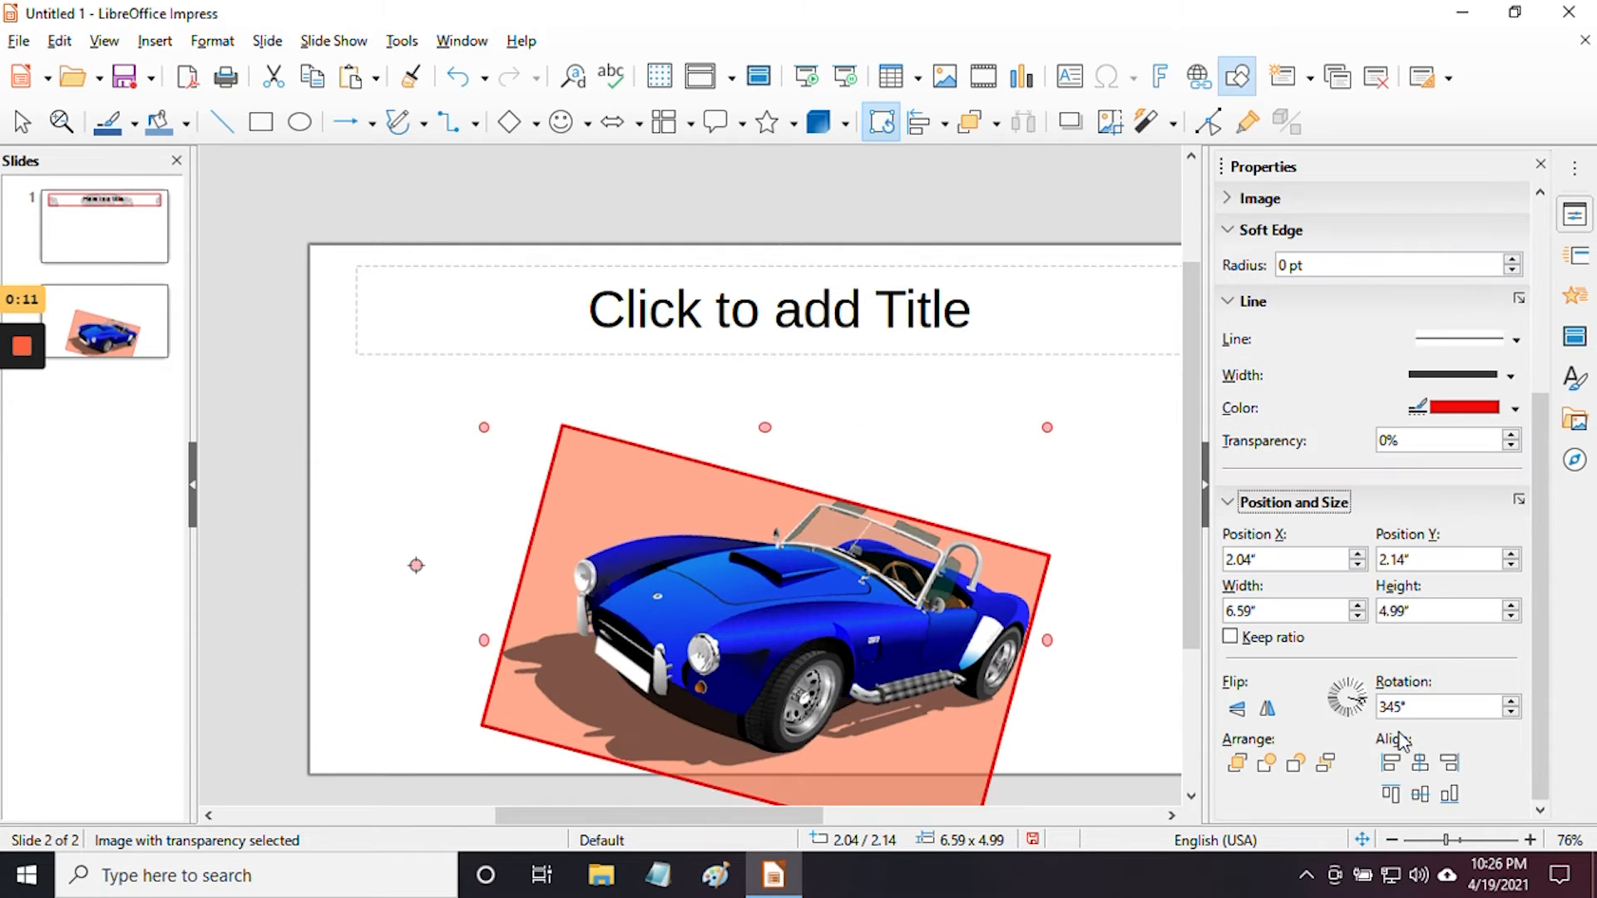
click(1511, 701)
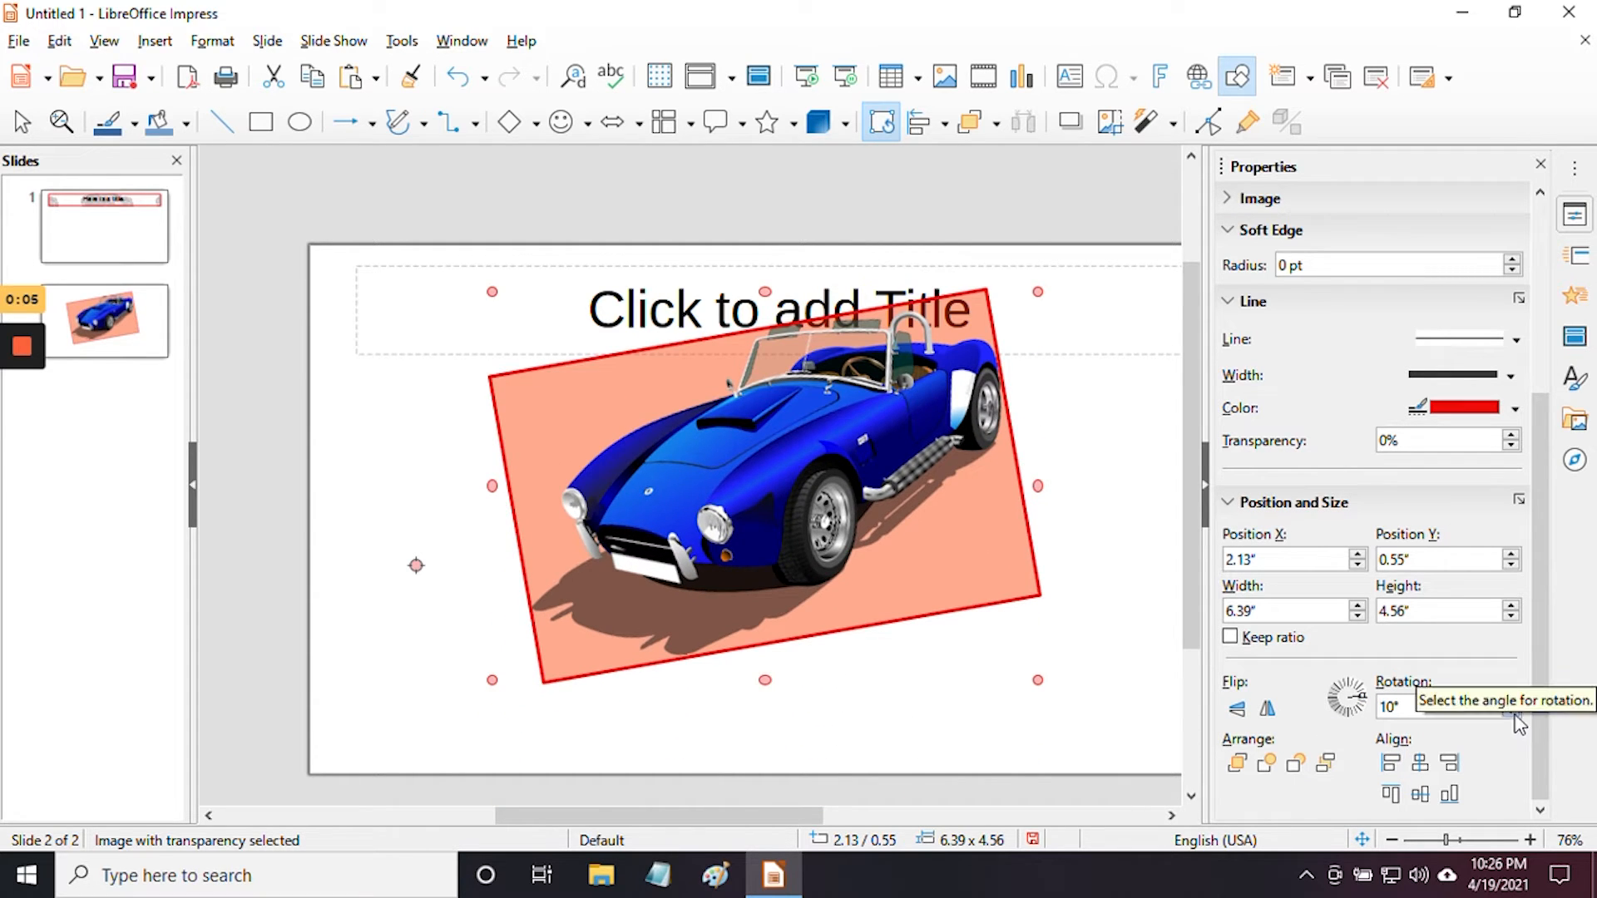
click(1511, 712)
click(1511, 712)
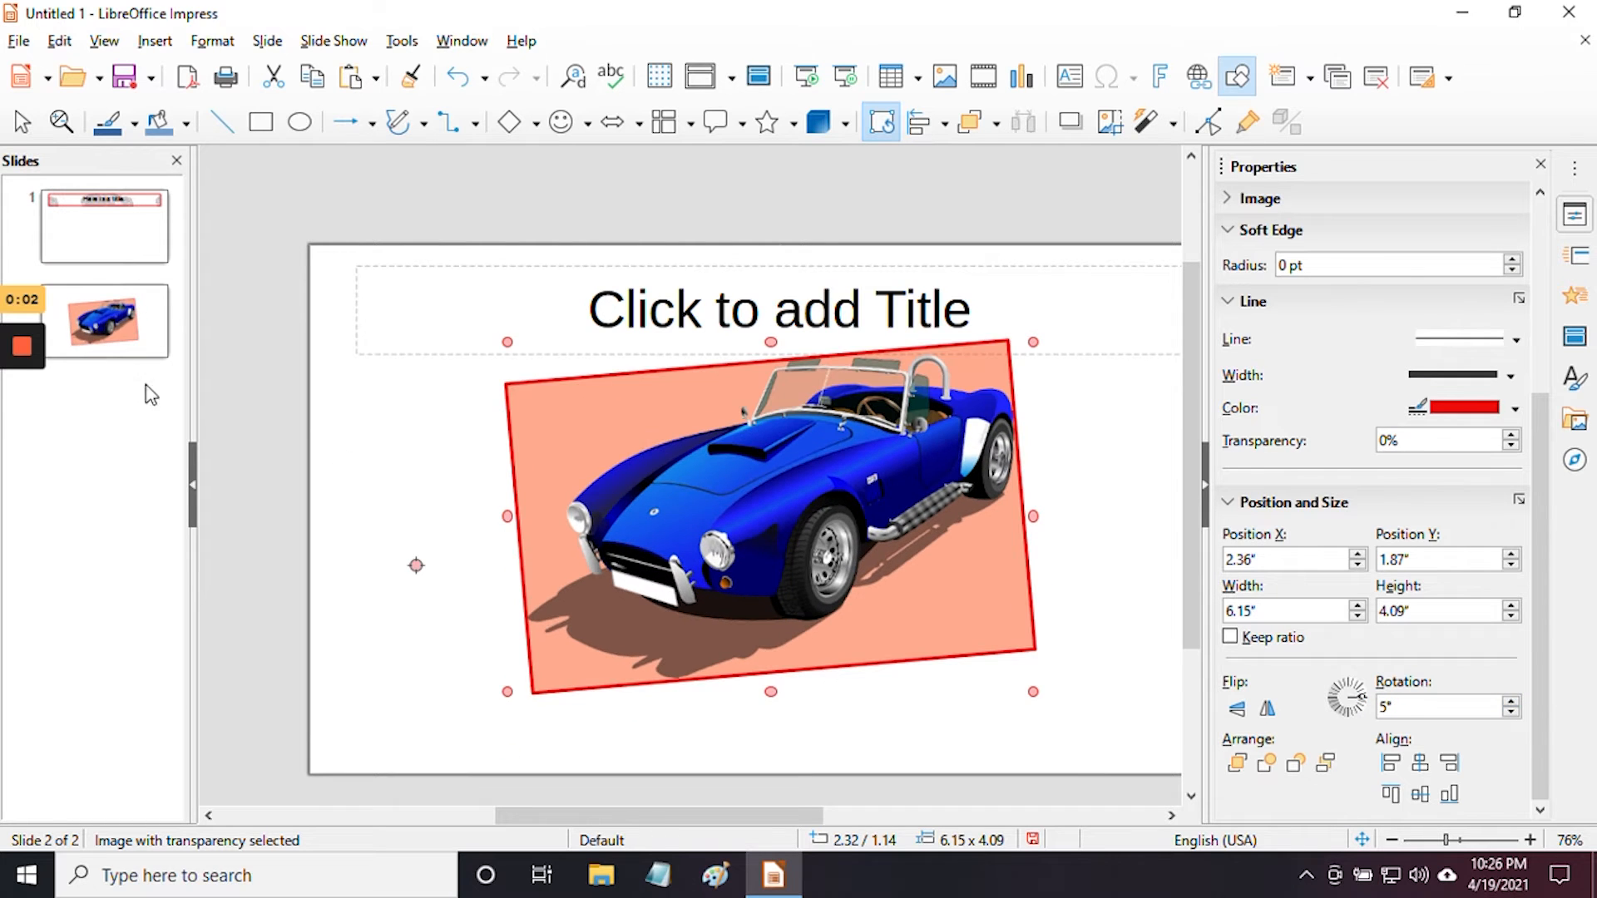
mouse_move(27, 345)
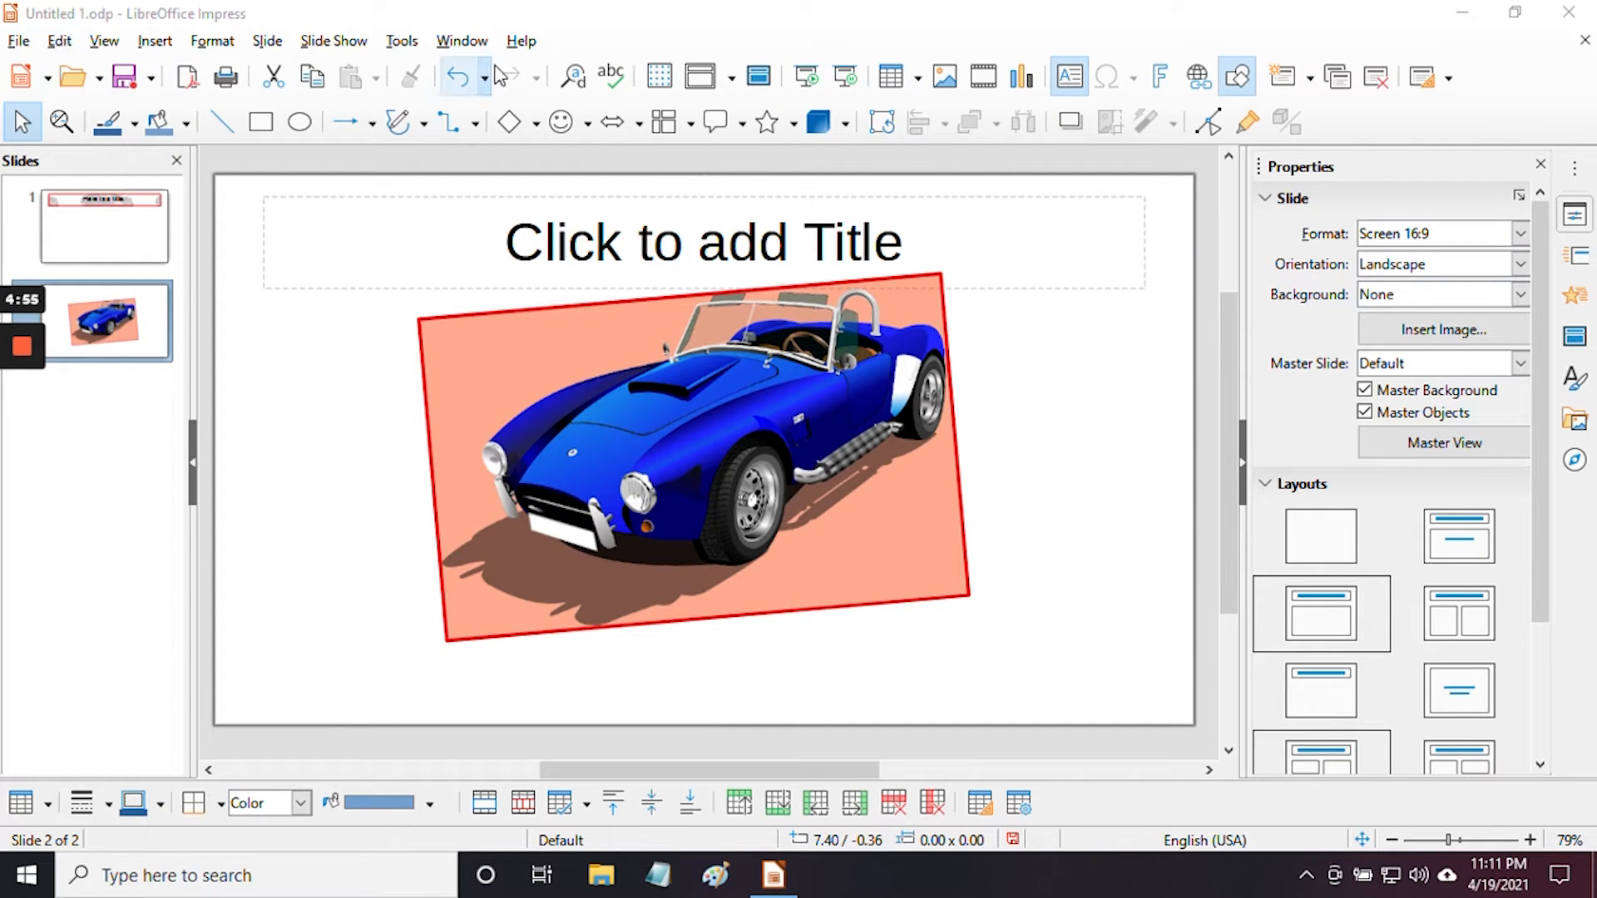
Add a third slide and insert a table with 6 columns and 6 rows in its content placeholder
click(1284, 79)
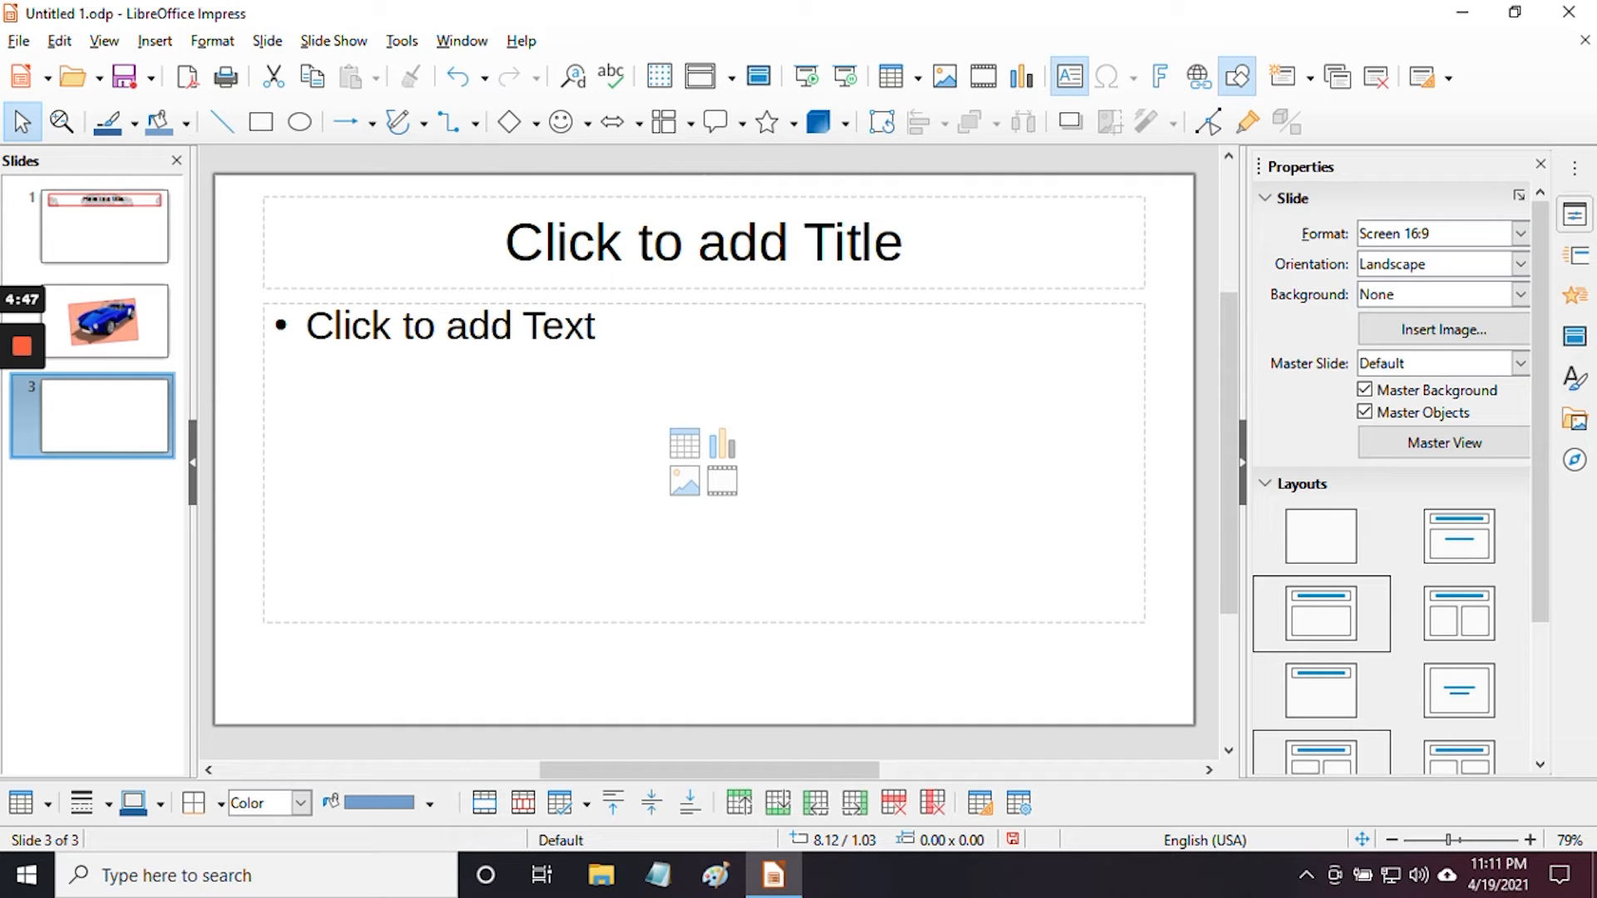
click(682, 445)
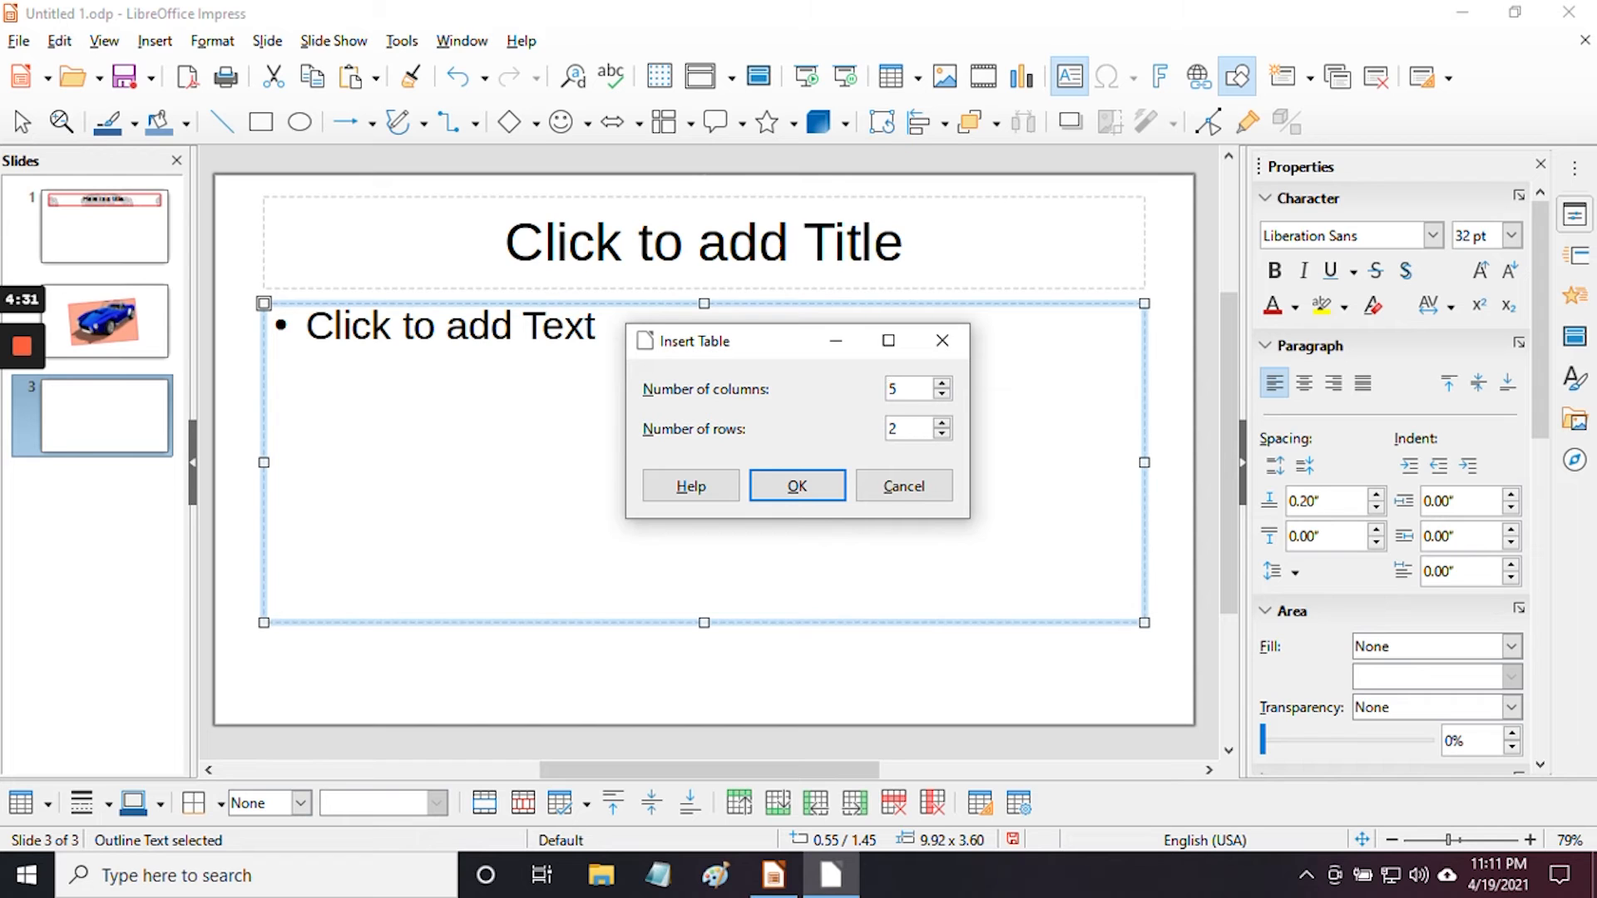
click(942, 384)
click(942, 395)
click(942, 423)
click(942, 423)
double_click(898, 388)
text(6)
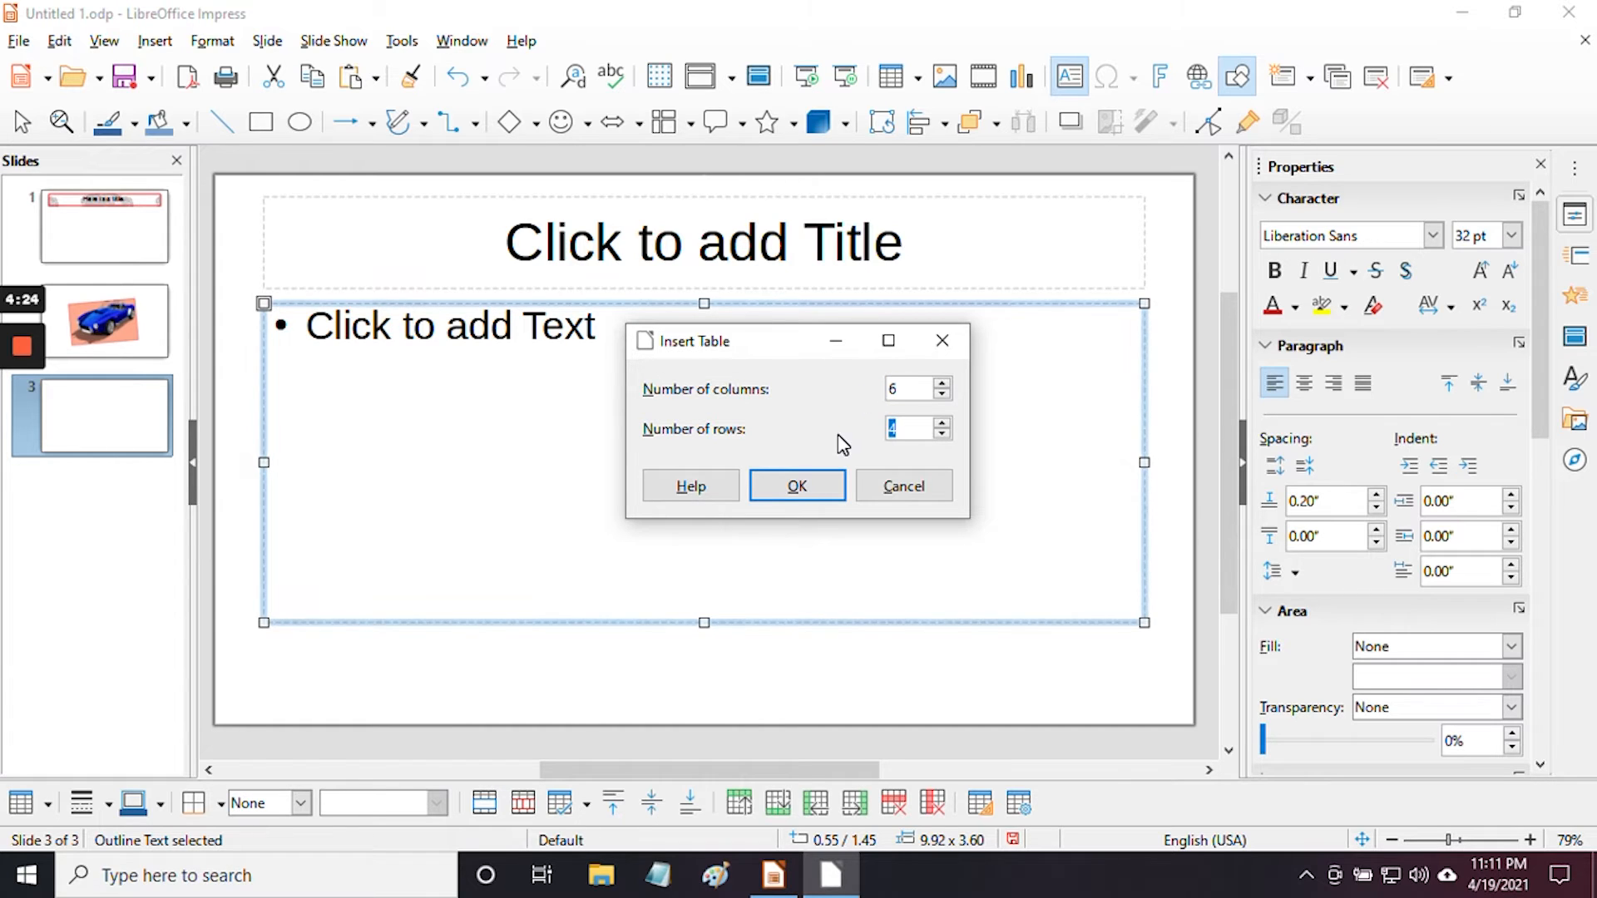
text(6)
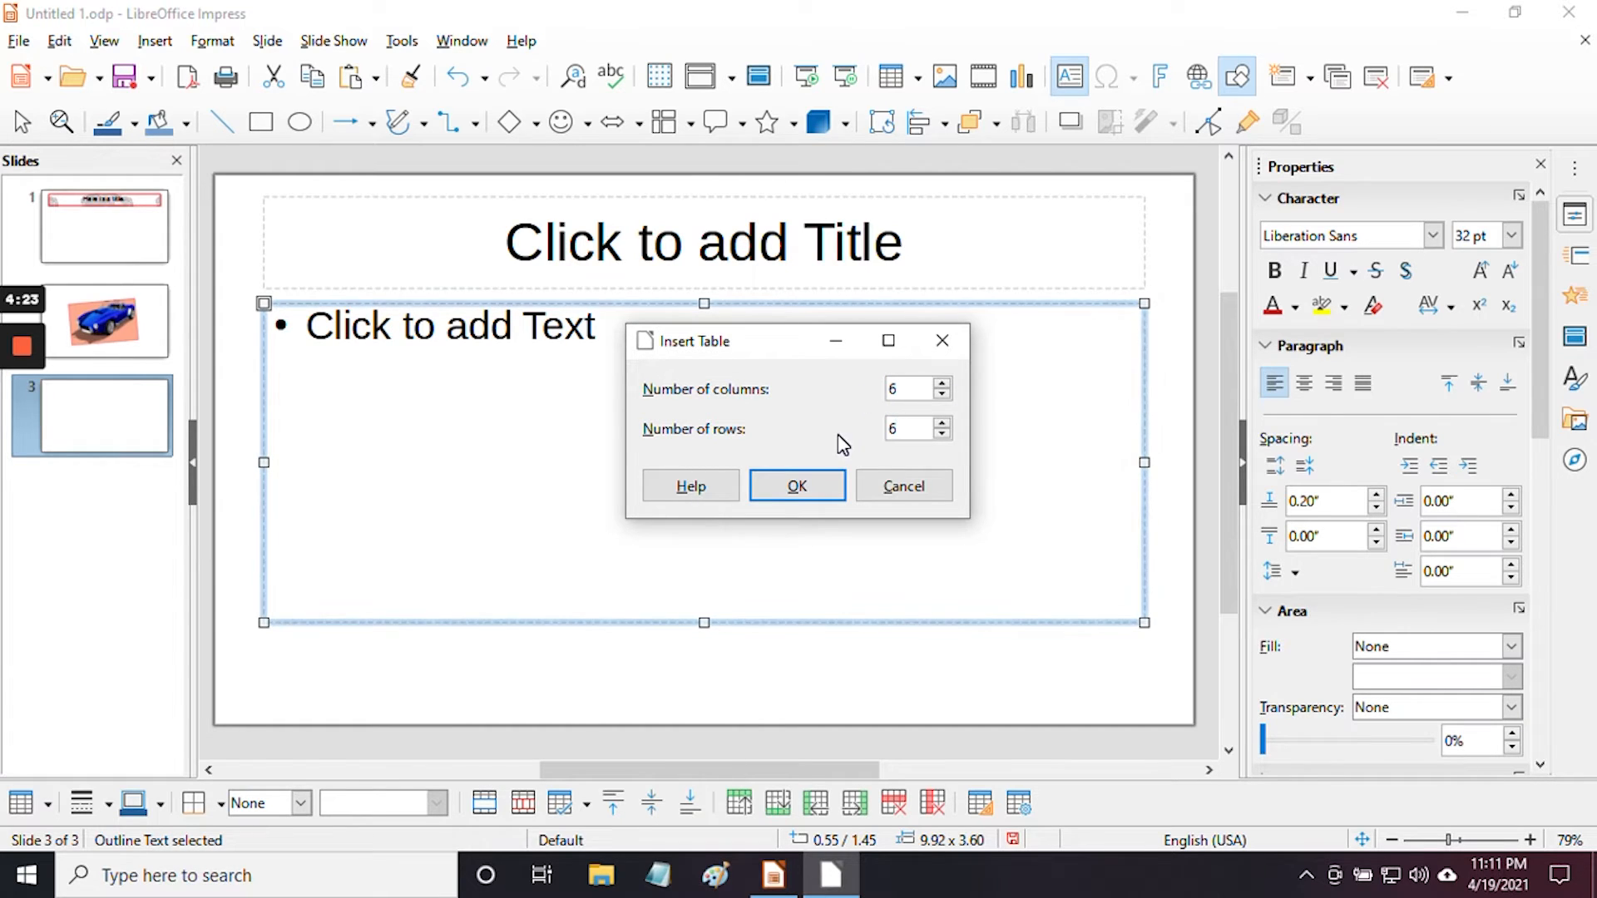
click(796, 489)
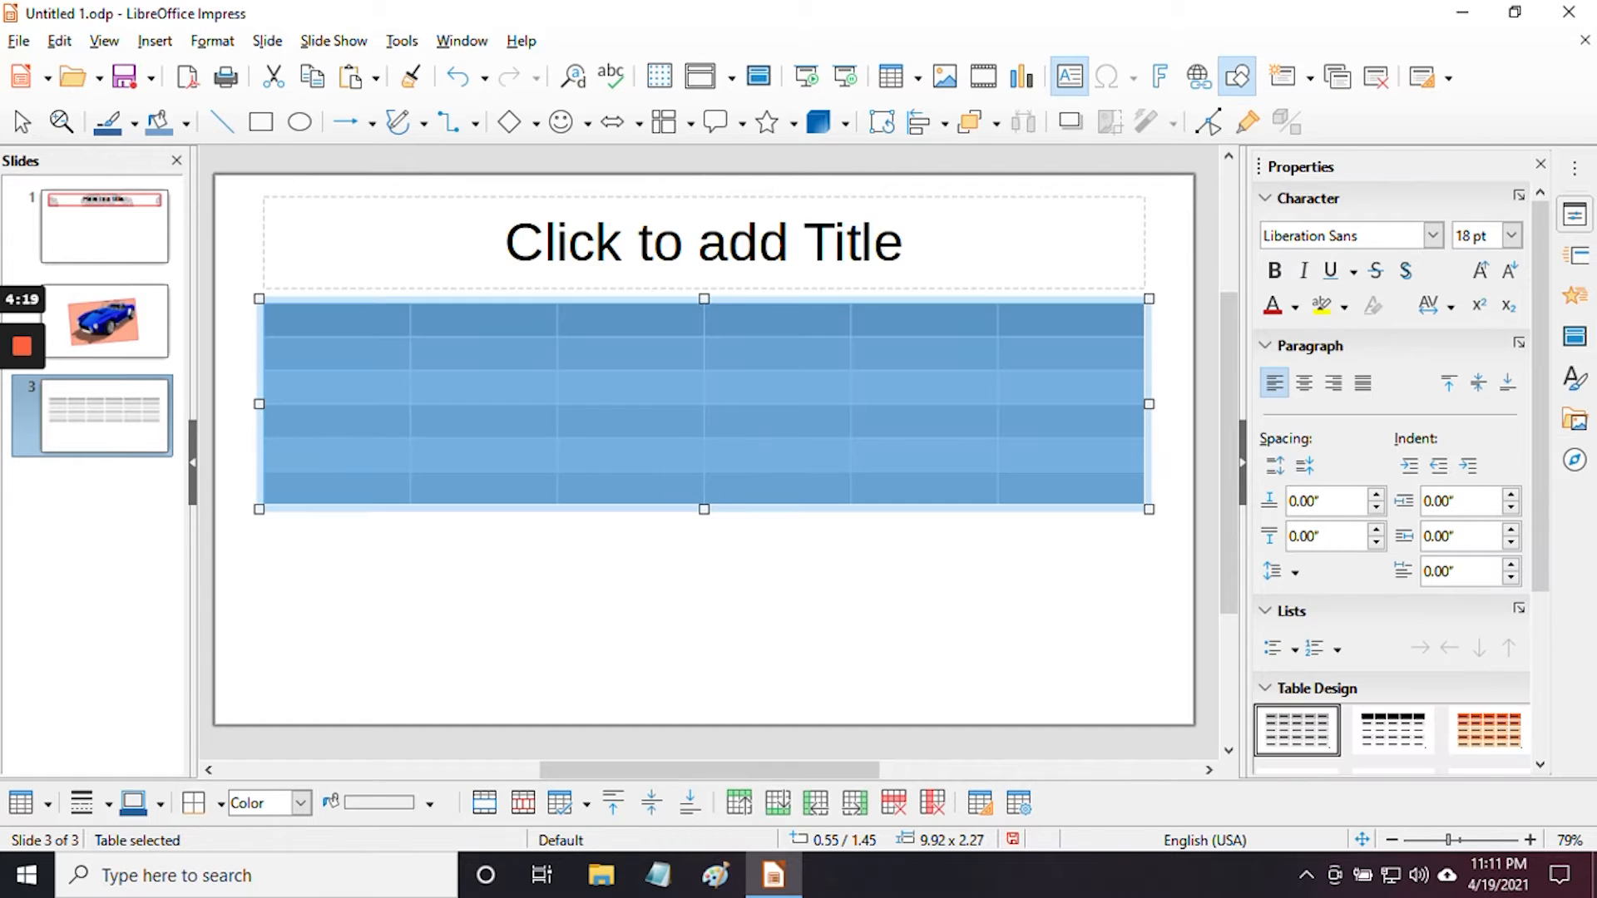
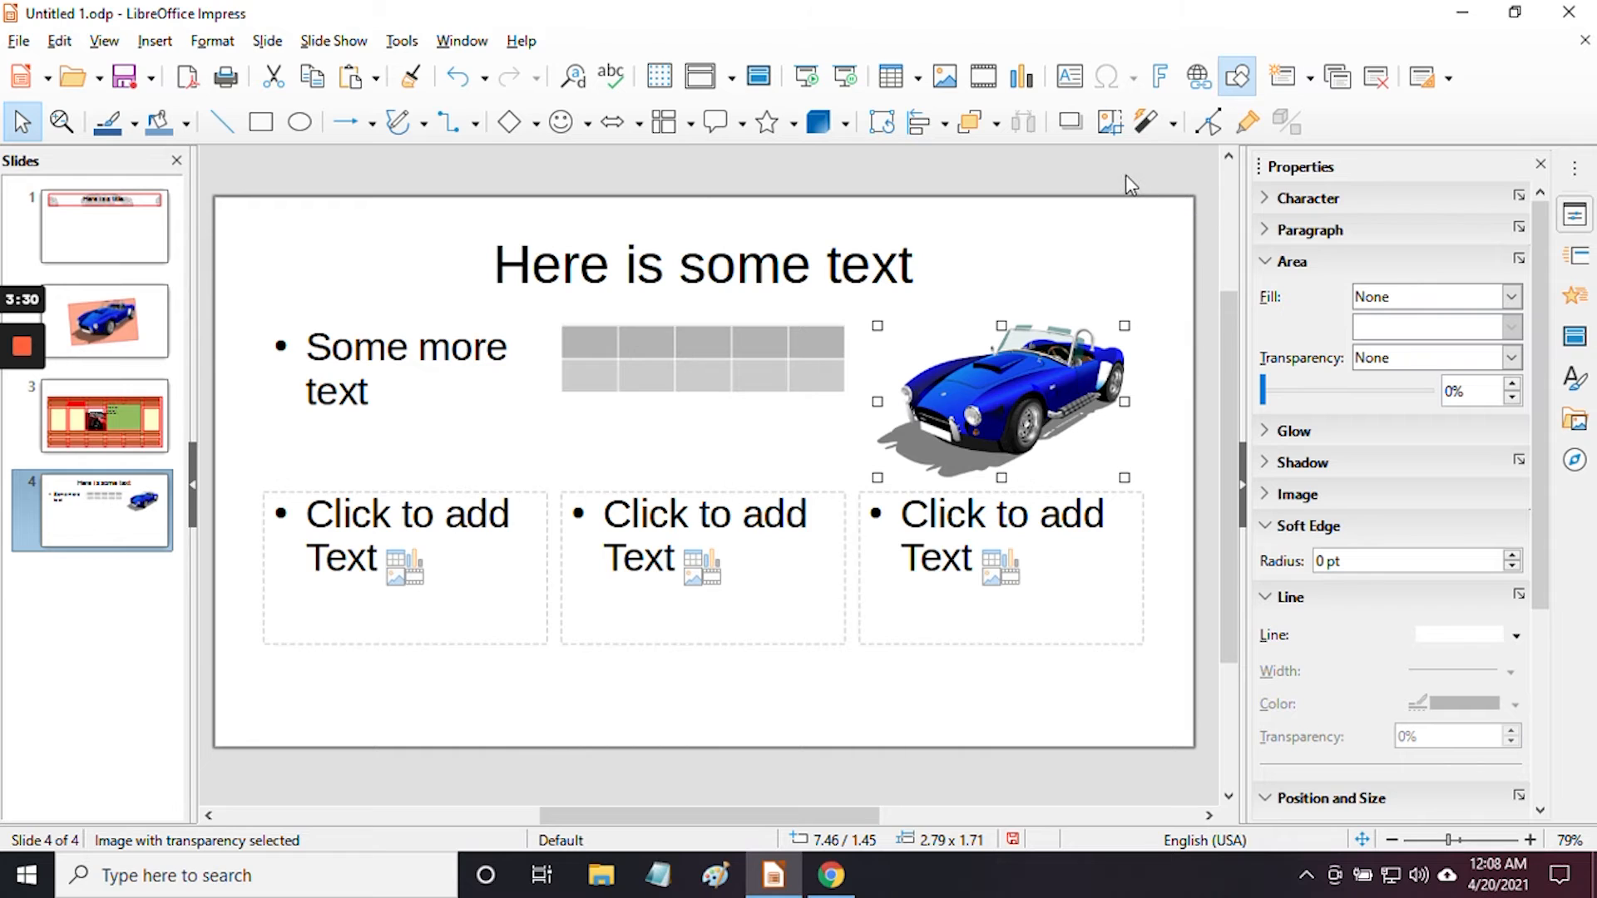
Try the DL Envelope slide format for the presentation, and restore the Screen 16:9 format
click(1116, 173)
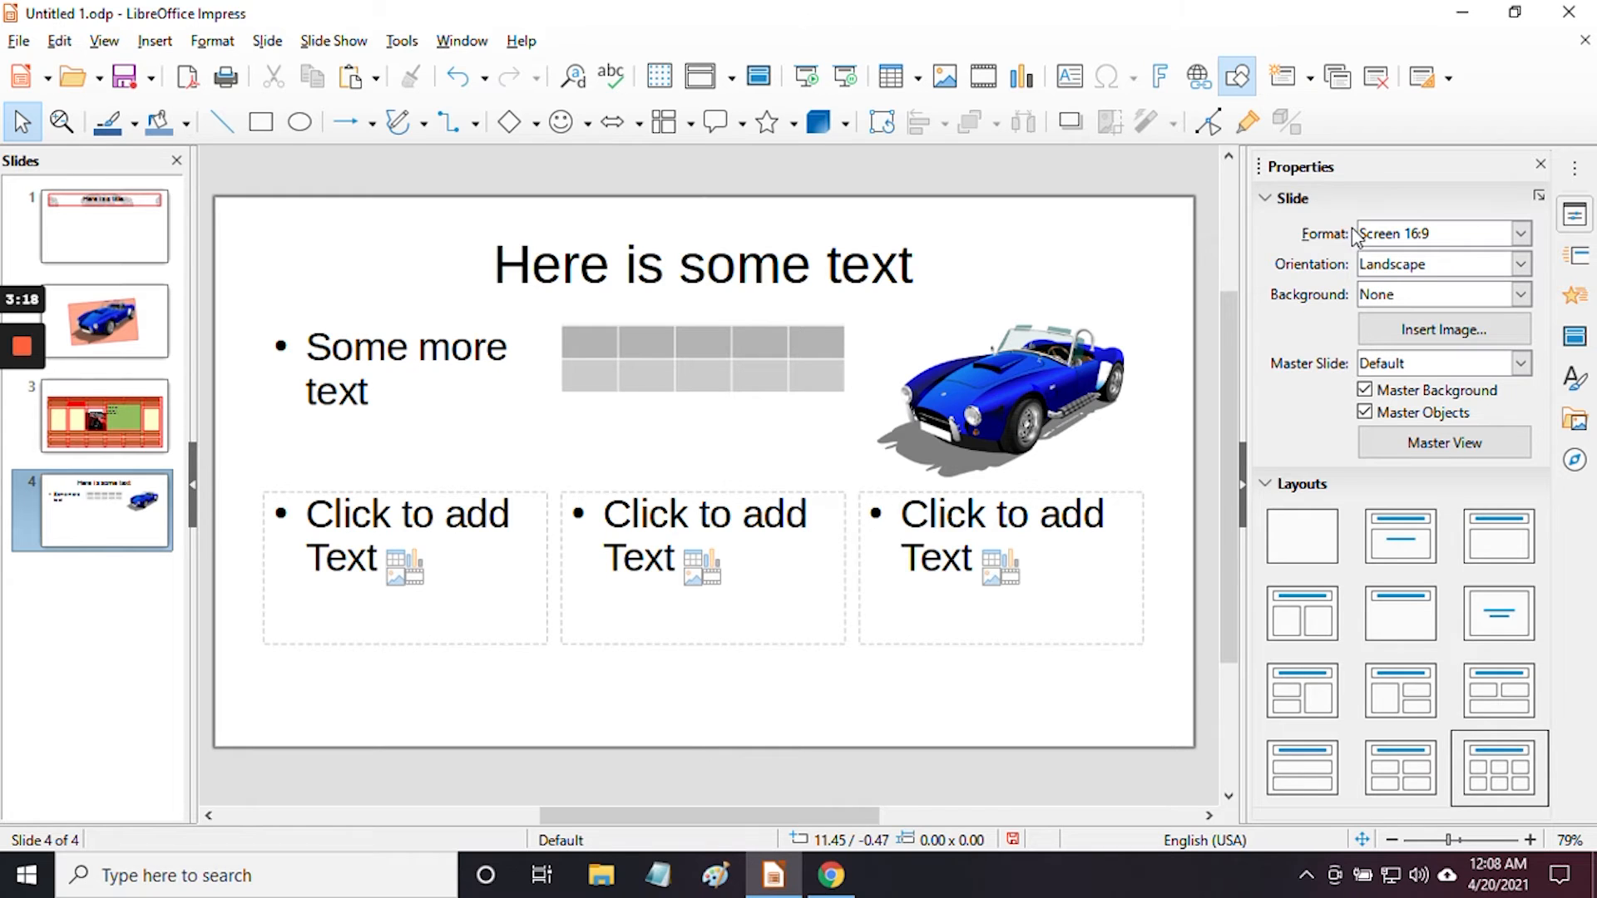
click(1522, 236)
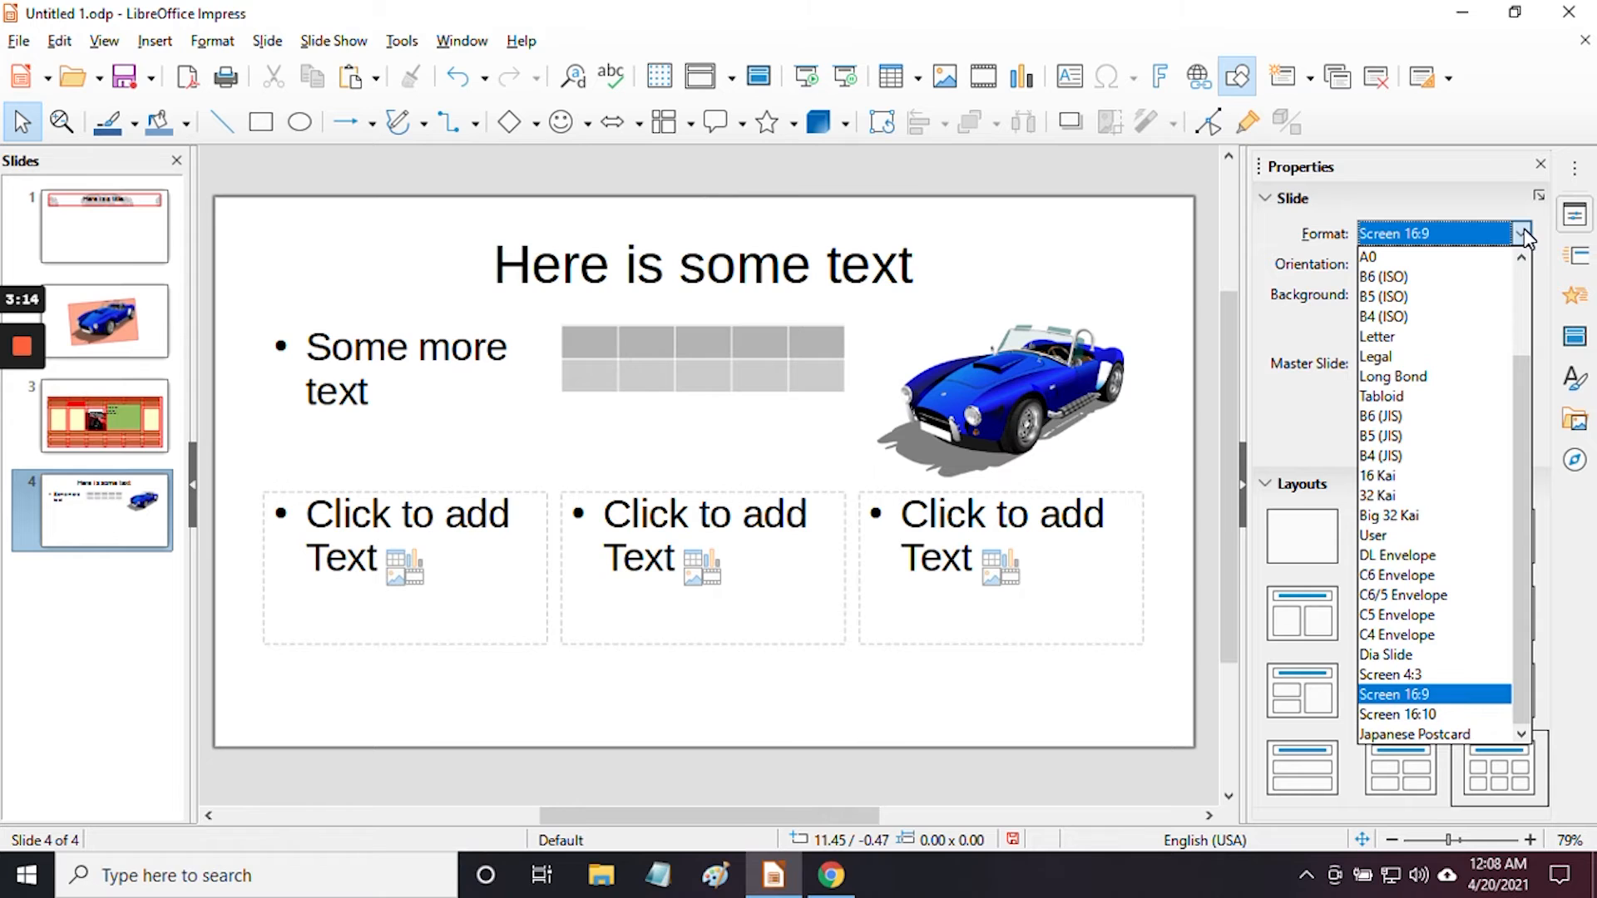
key(Escape)
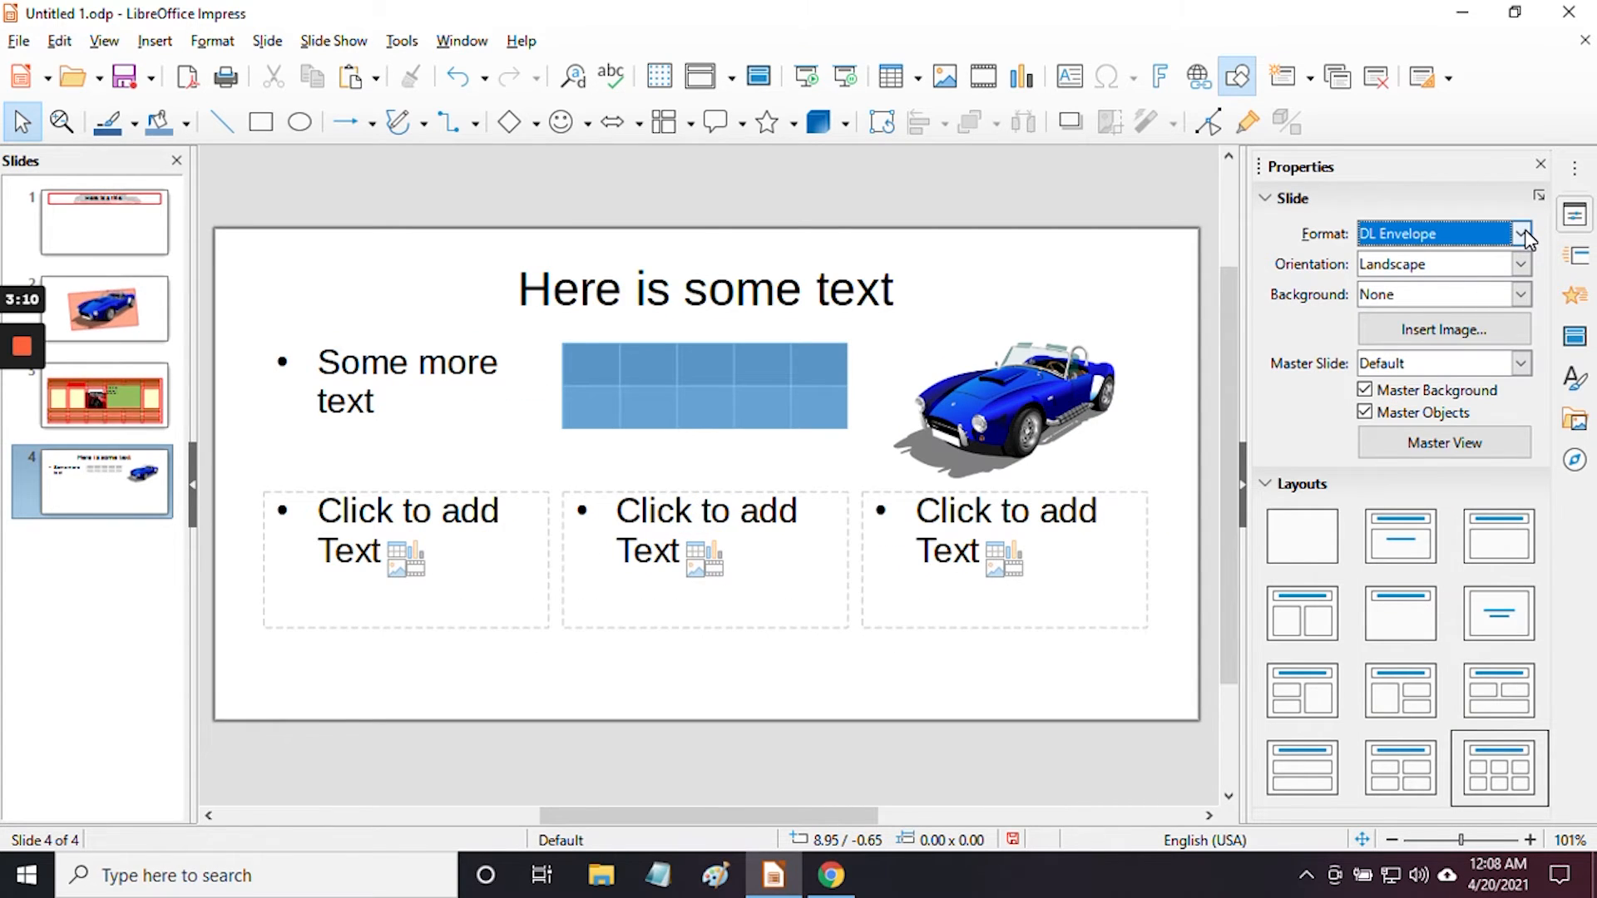
click(1522, 235)
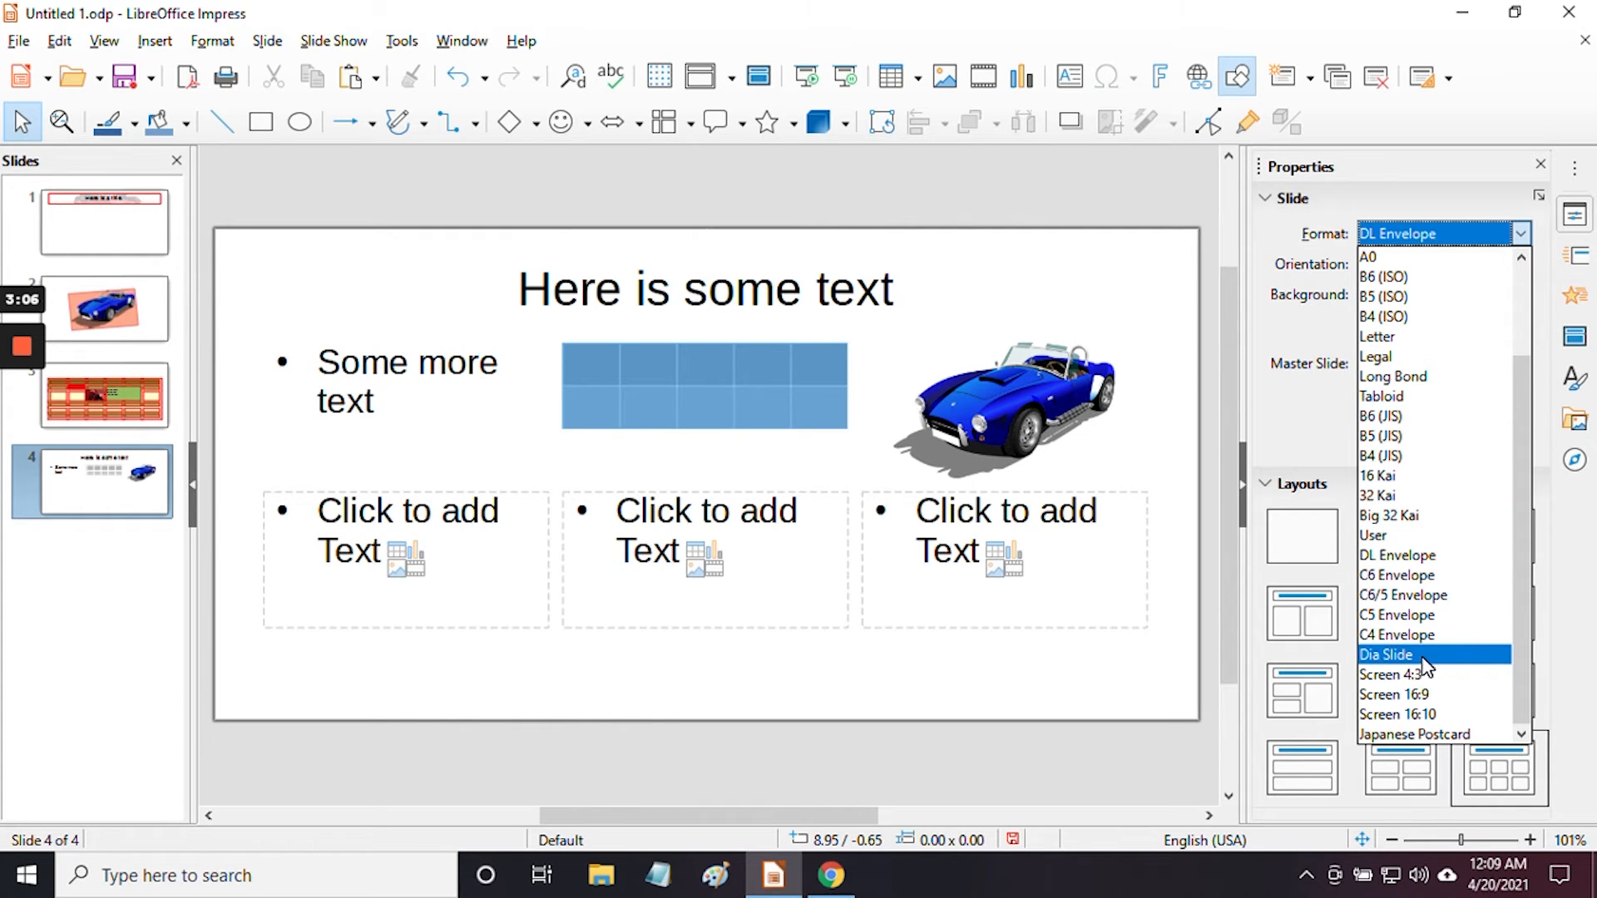
scroll(1424, 665, up, 2)
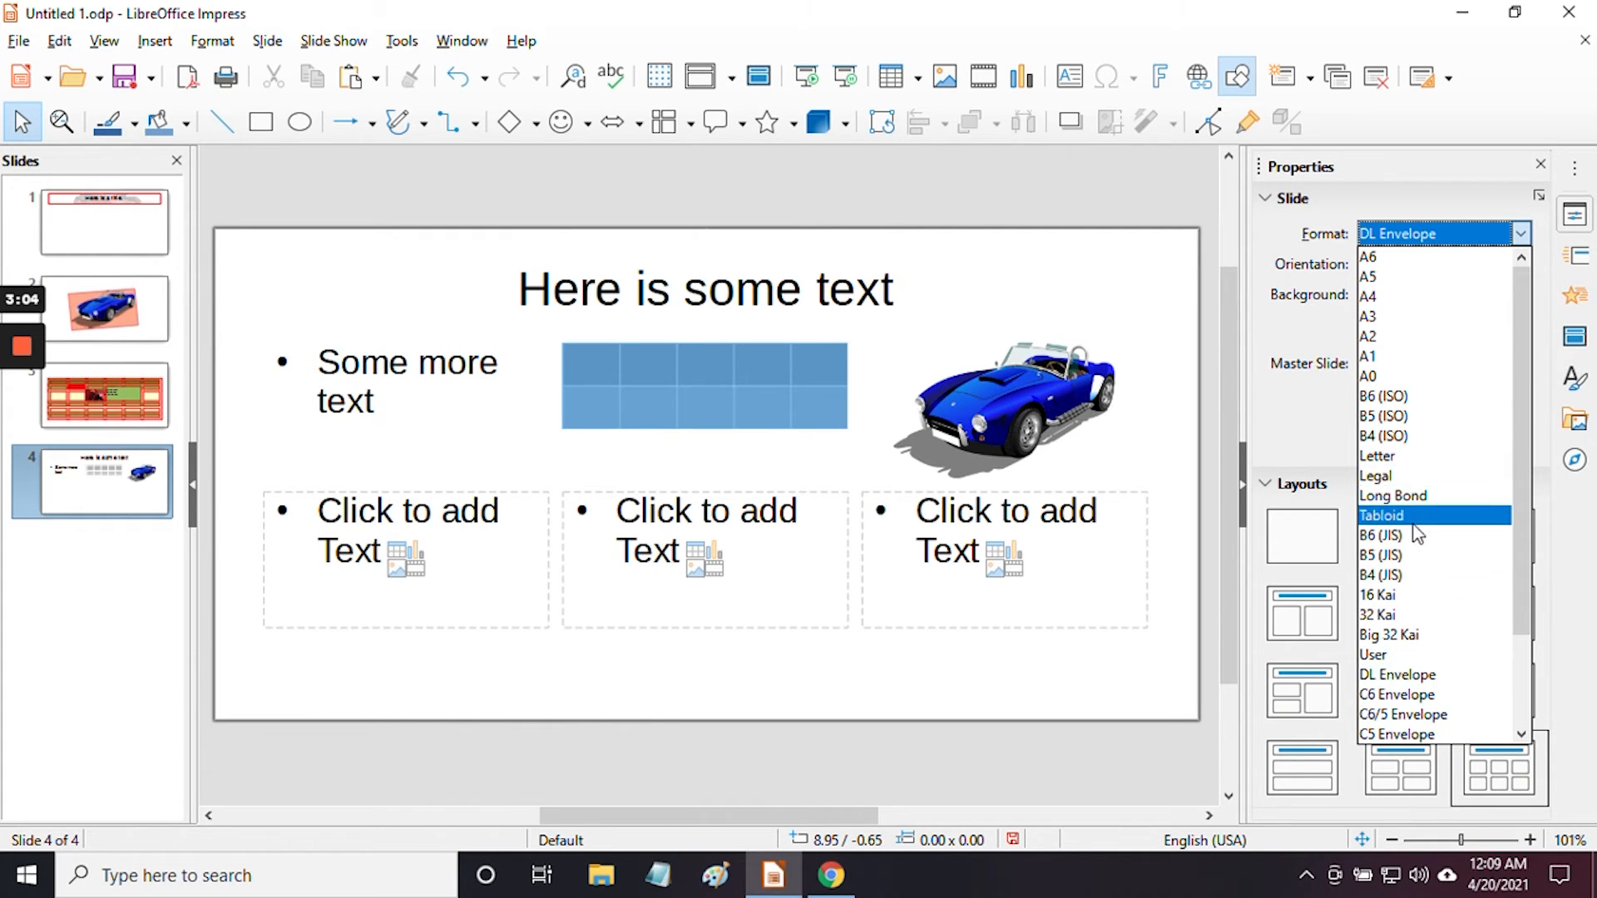
scroll(1422, 632, down, 2)
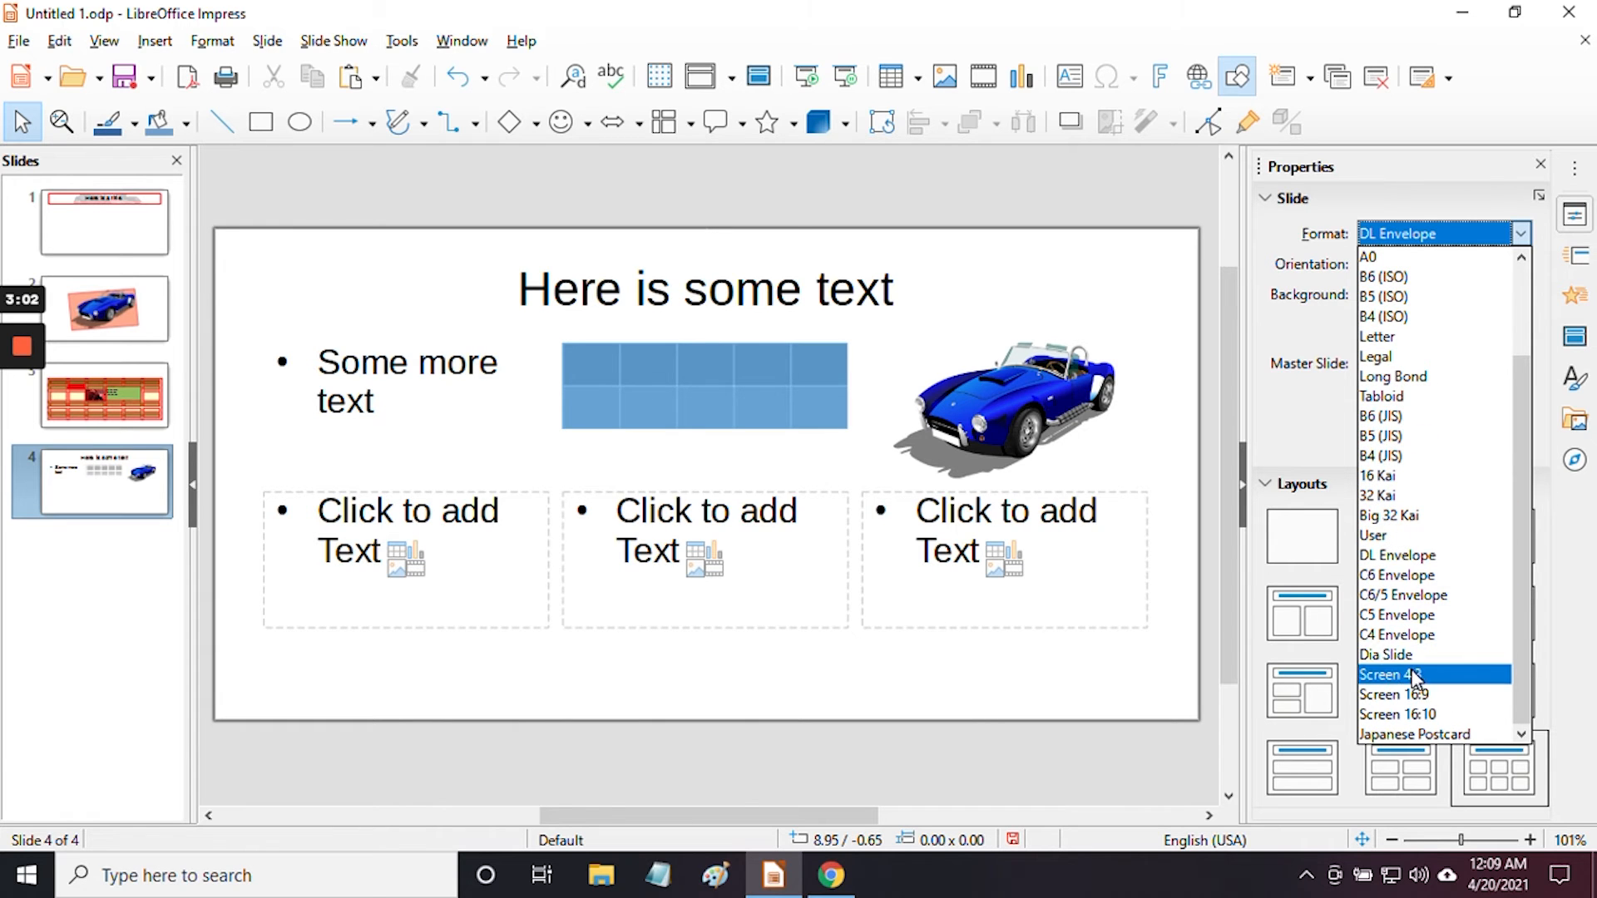
click(1420, 700)
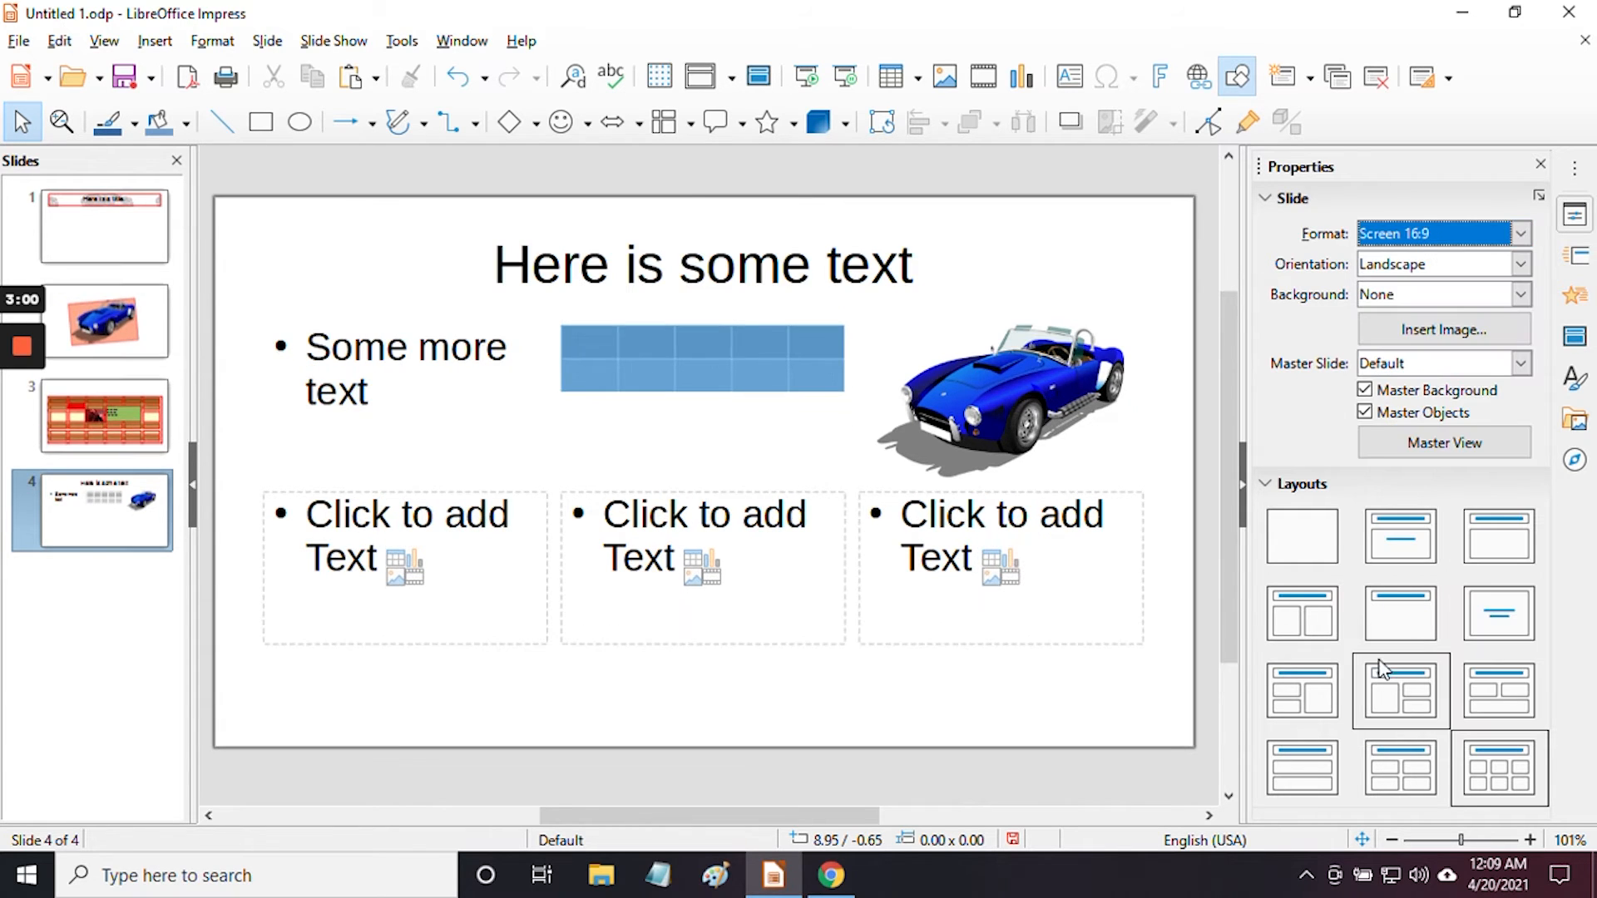
Try the Portrait slide orientation and switch it back to Landscape
click(1521, 265)
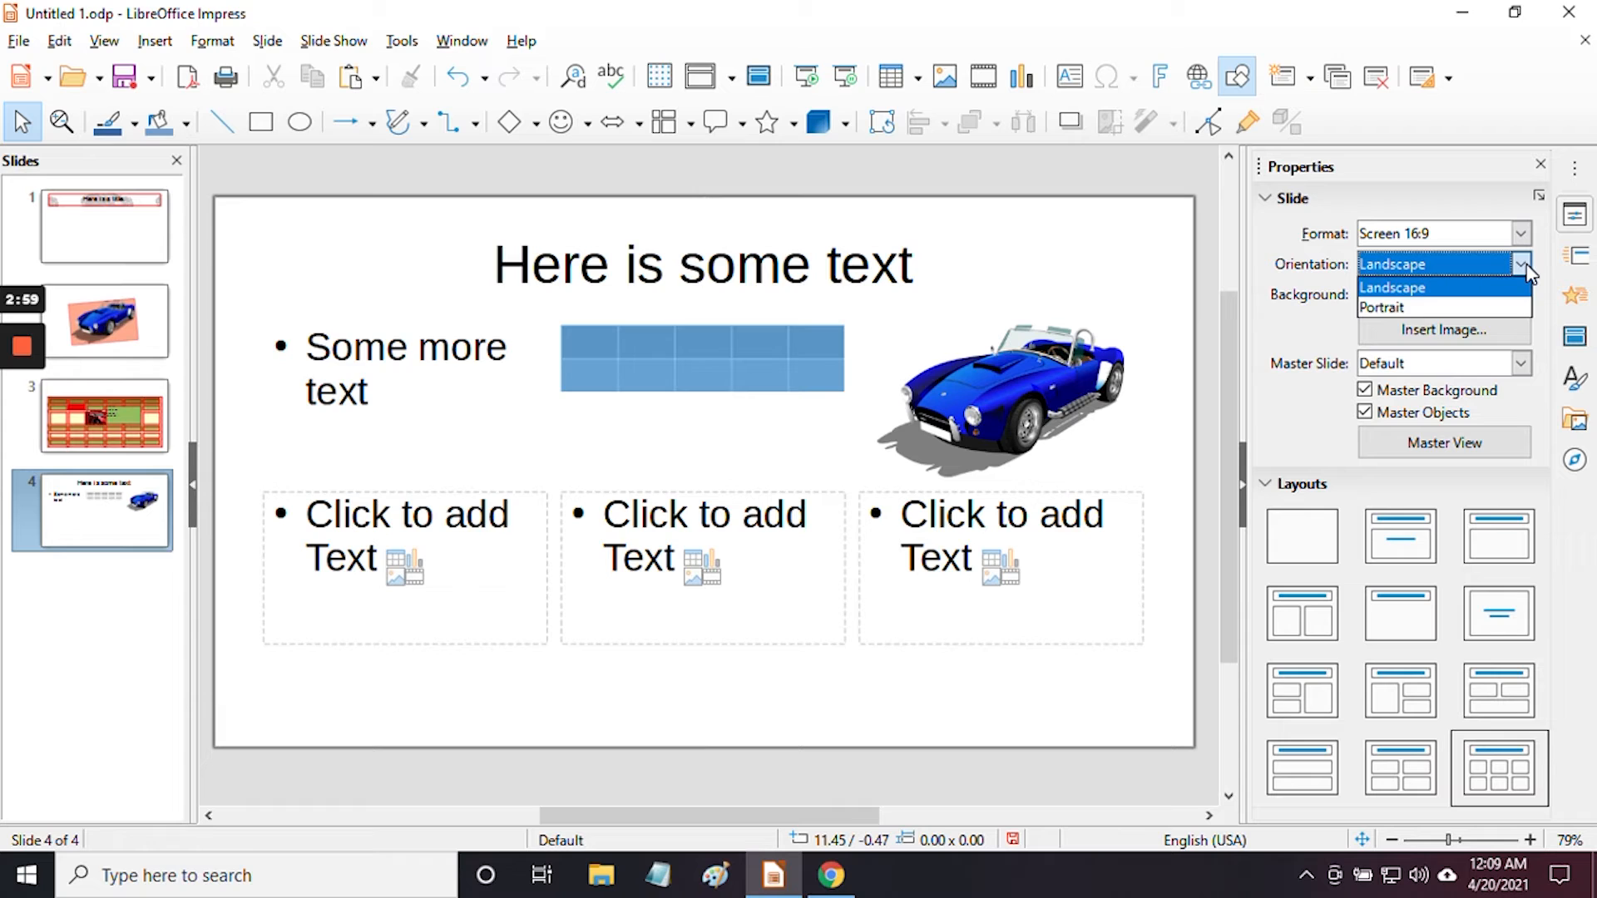
click(1402, 316)
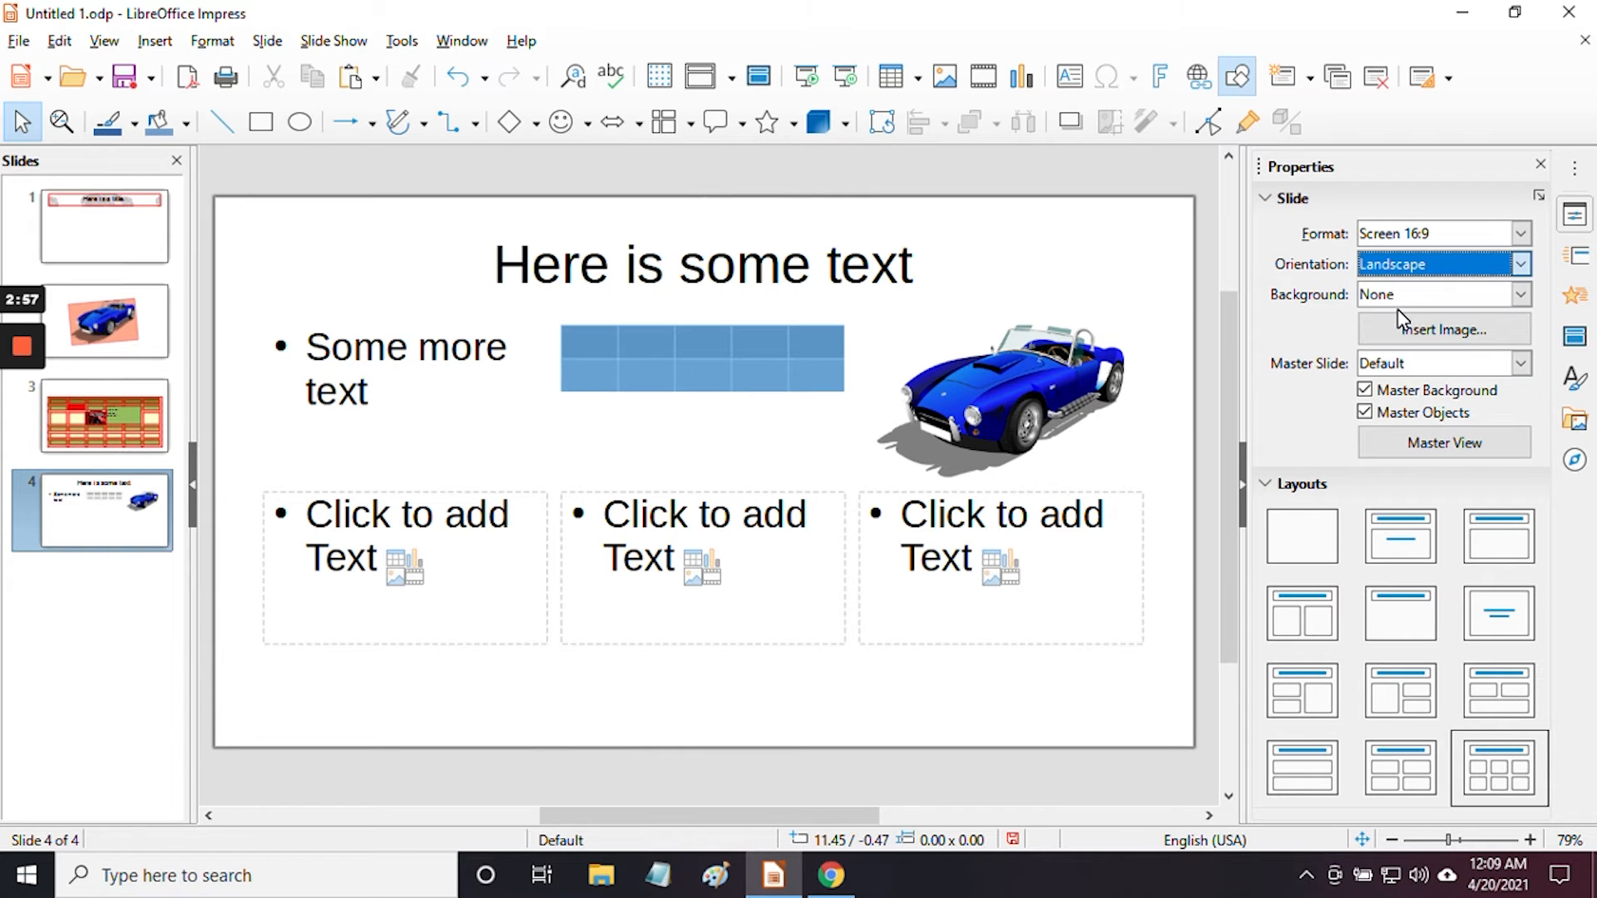
click(1519, 265)
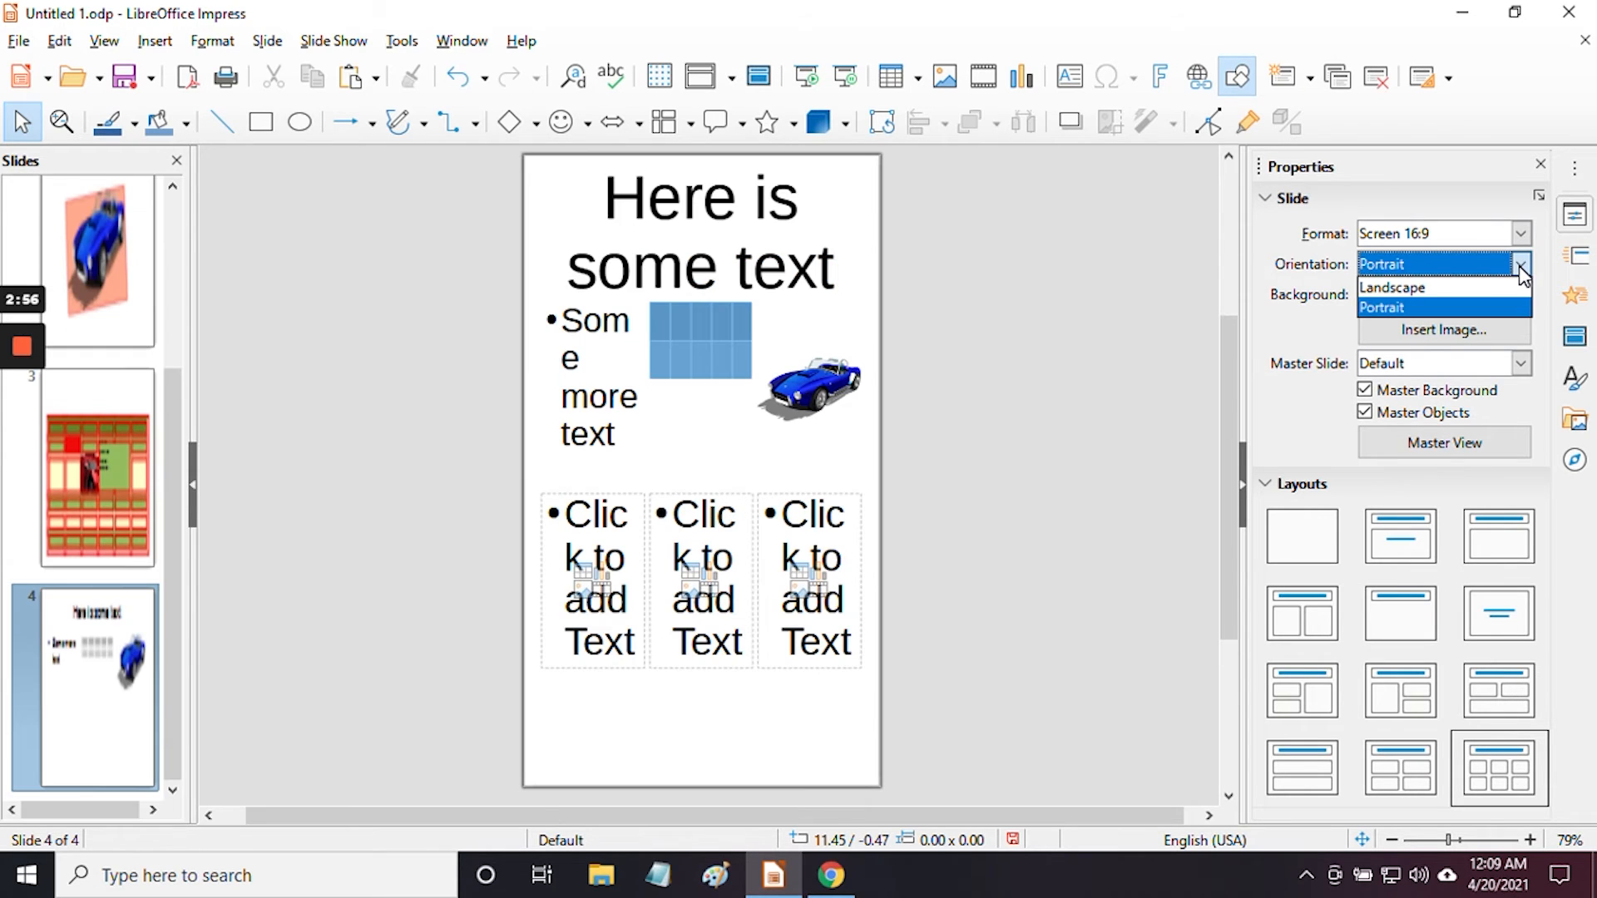
click(1449, 287)
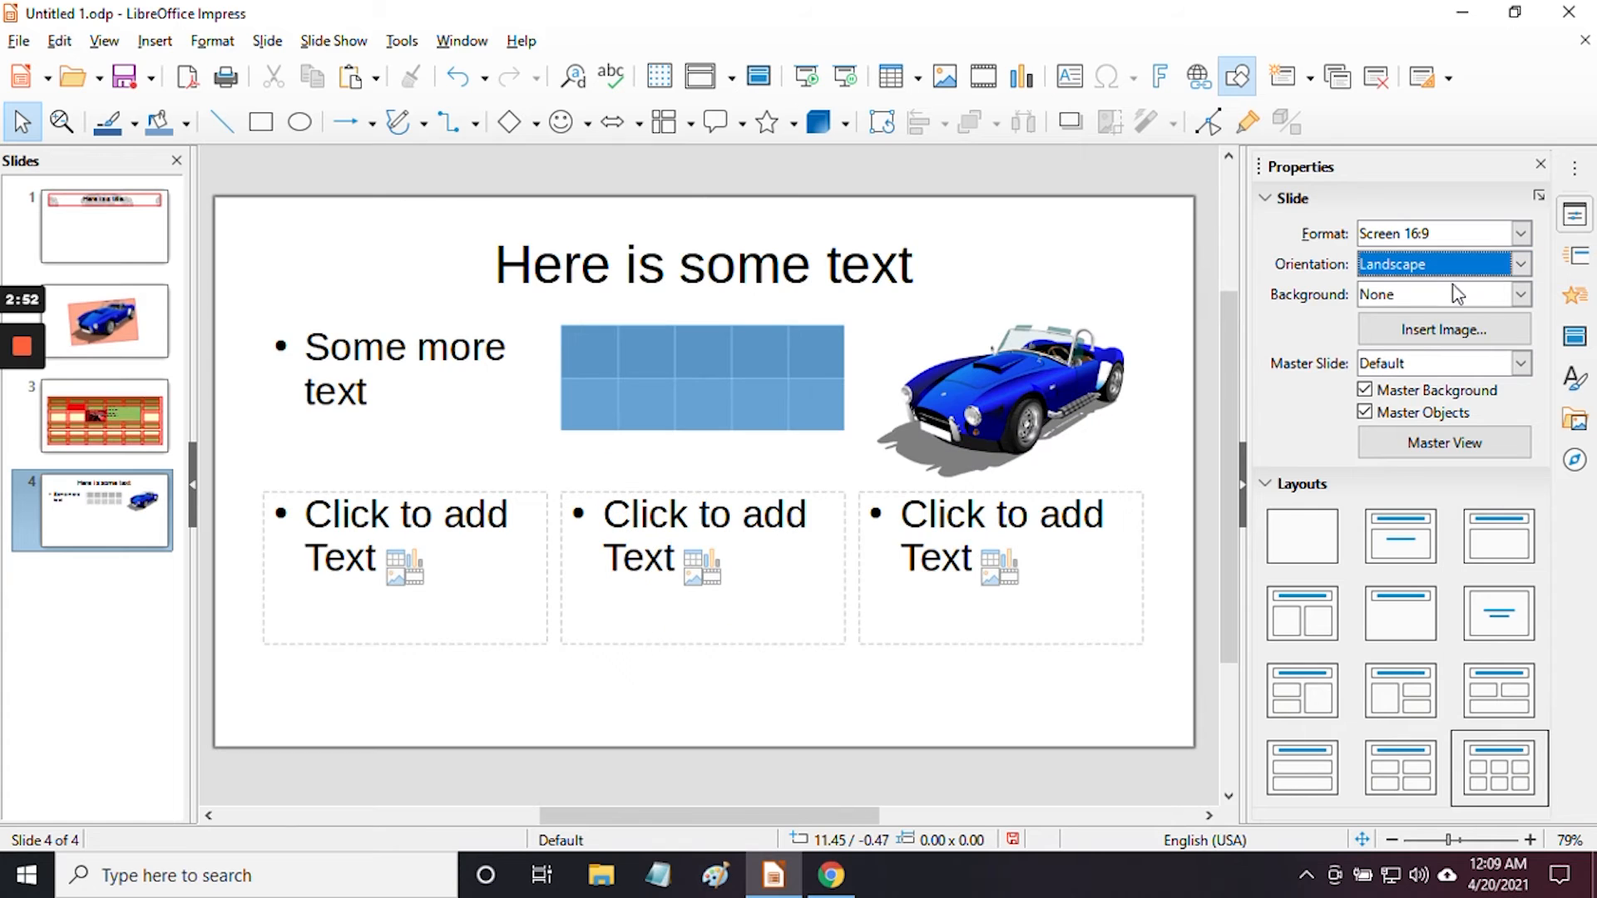
Try a Light Blue 2 color background on slide 4, and replace it with the image car-158795_640.png from the USB disk
click(1521, 295)
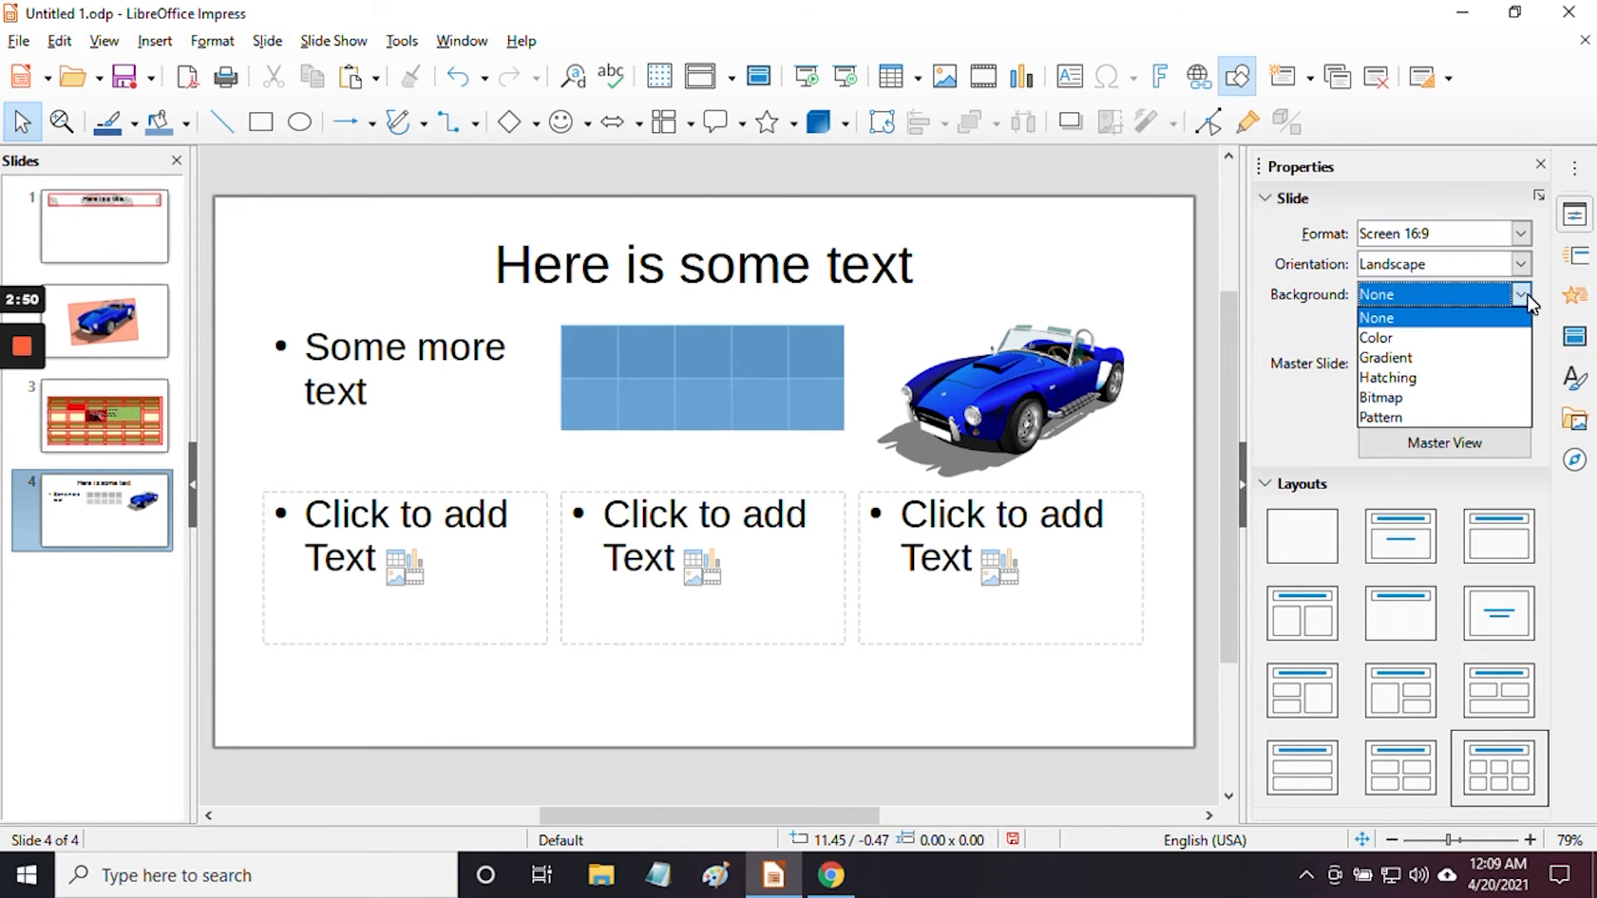
click(1406, 338)
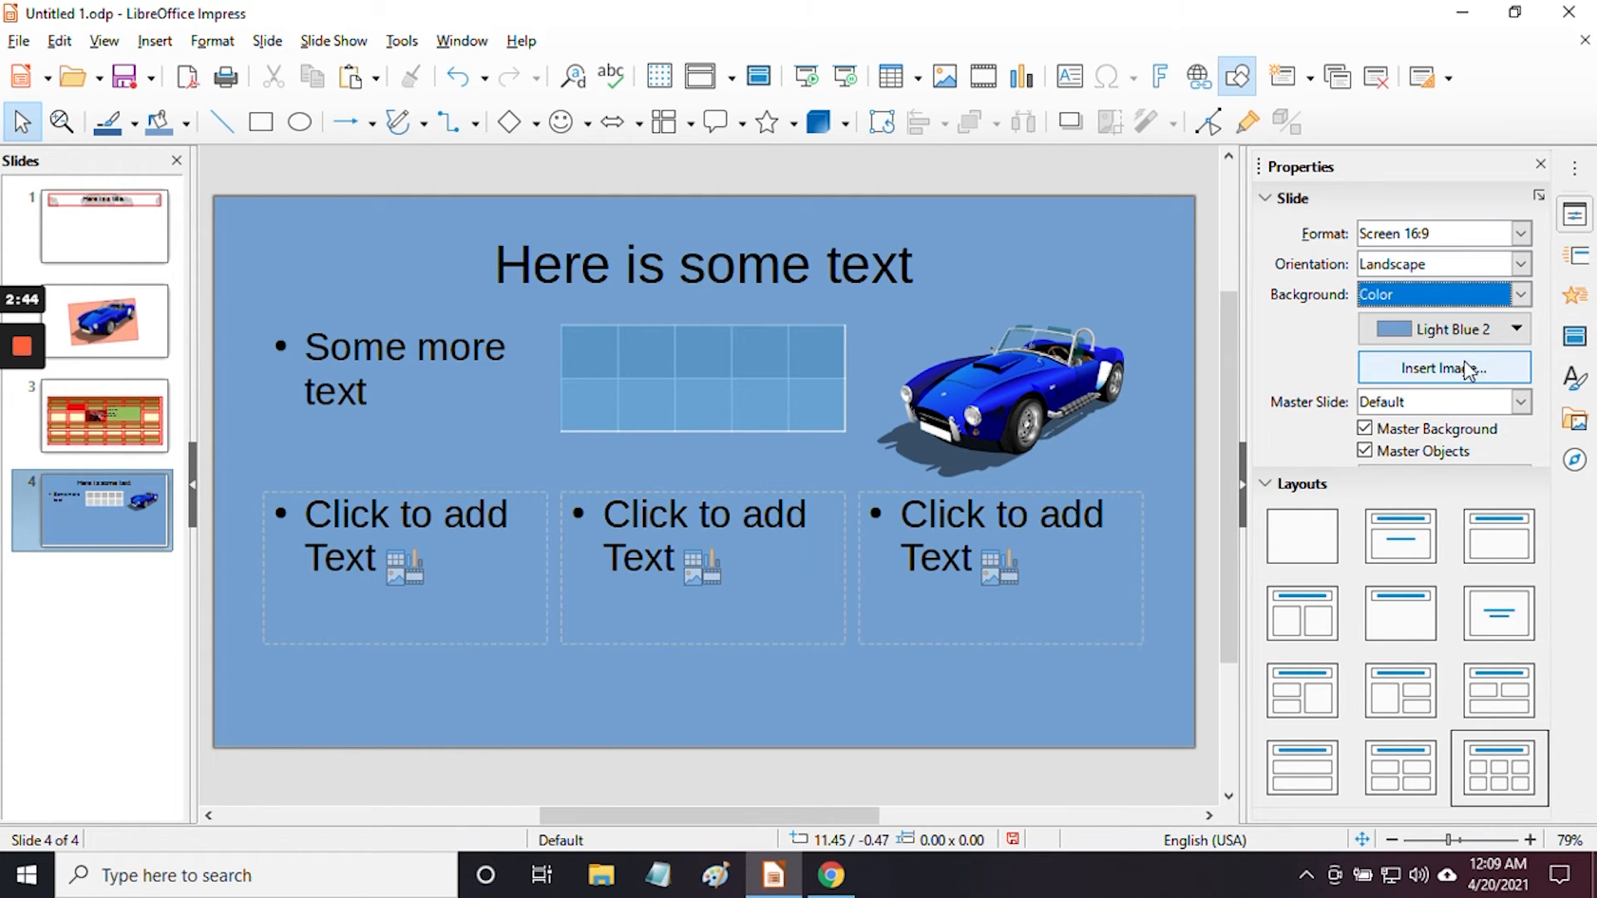
click(1467, 370)
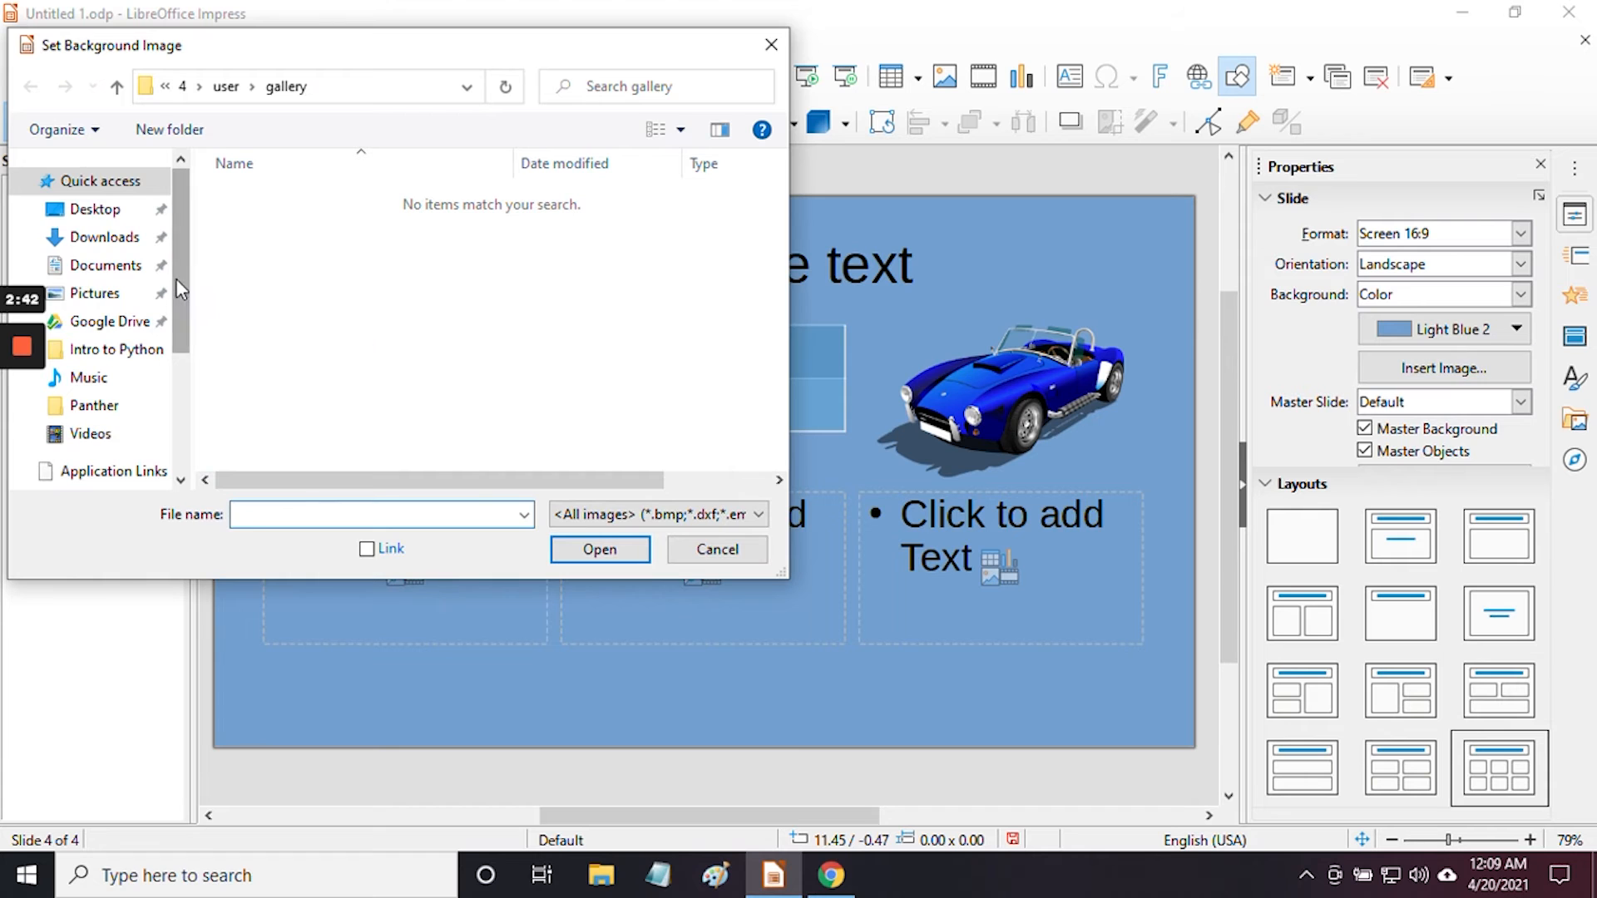
scroll(180, 289, down, 3)
click(100, 396)
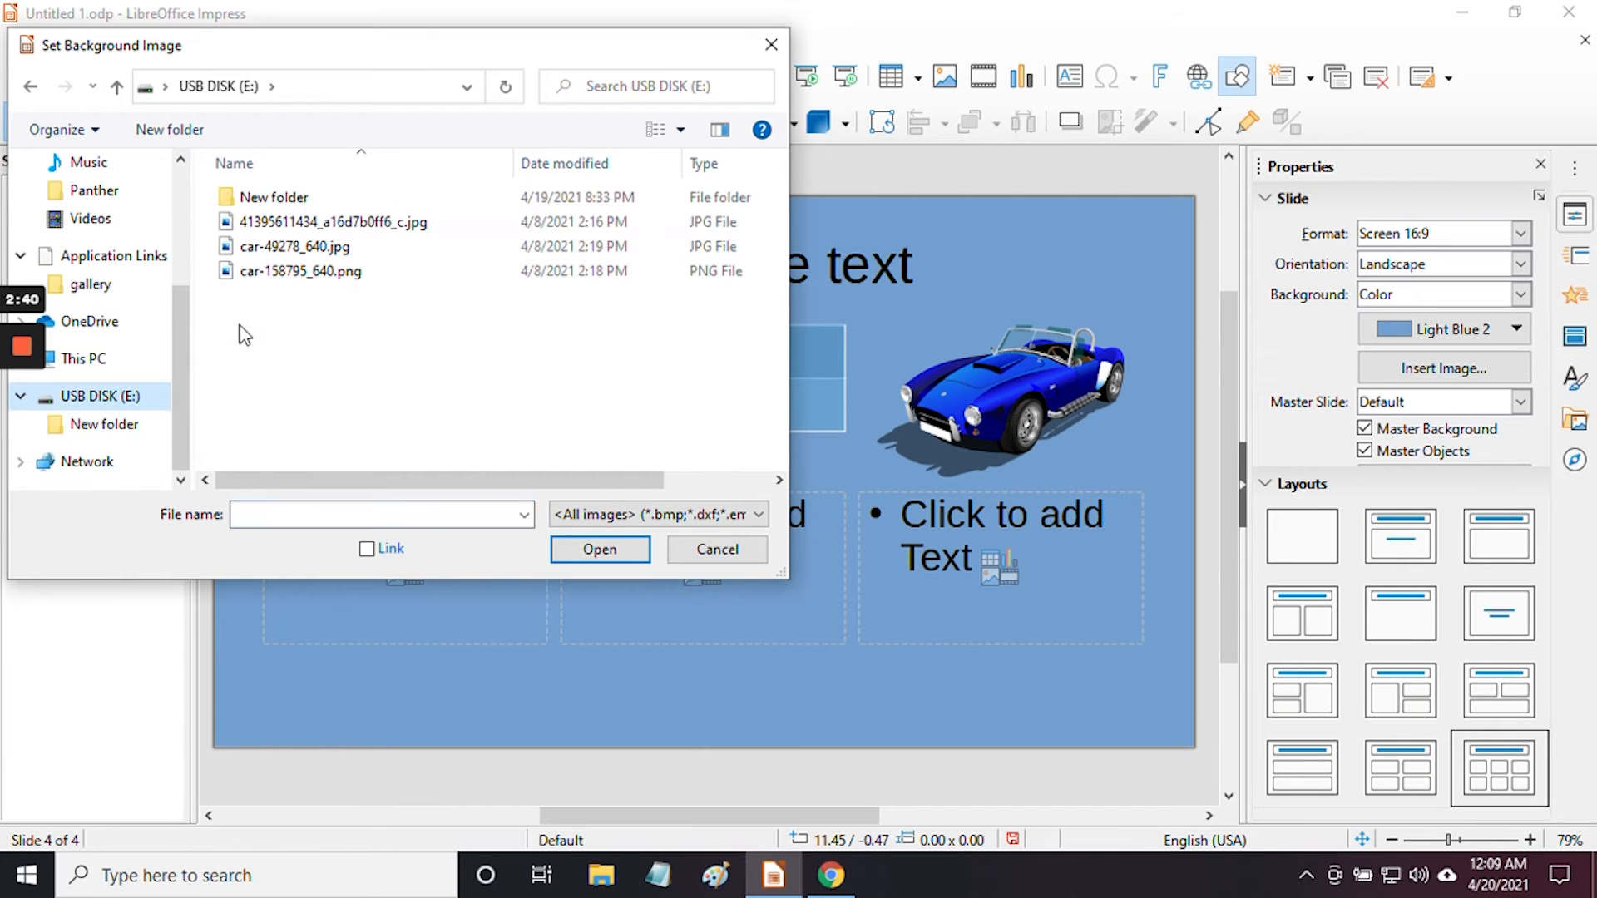
click(299, 271)
click(597, 550)
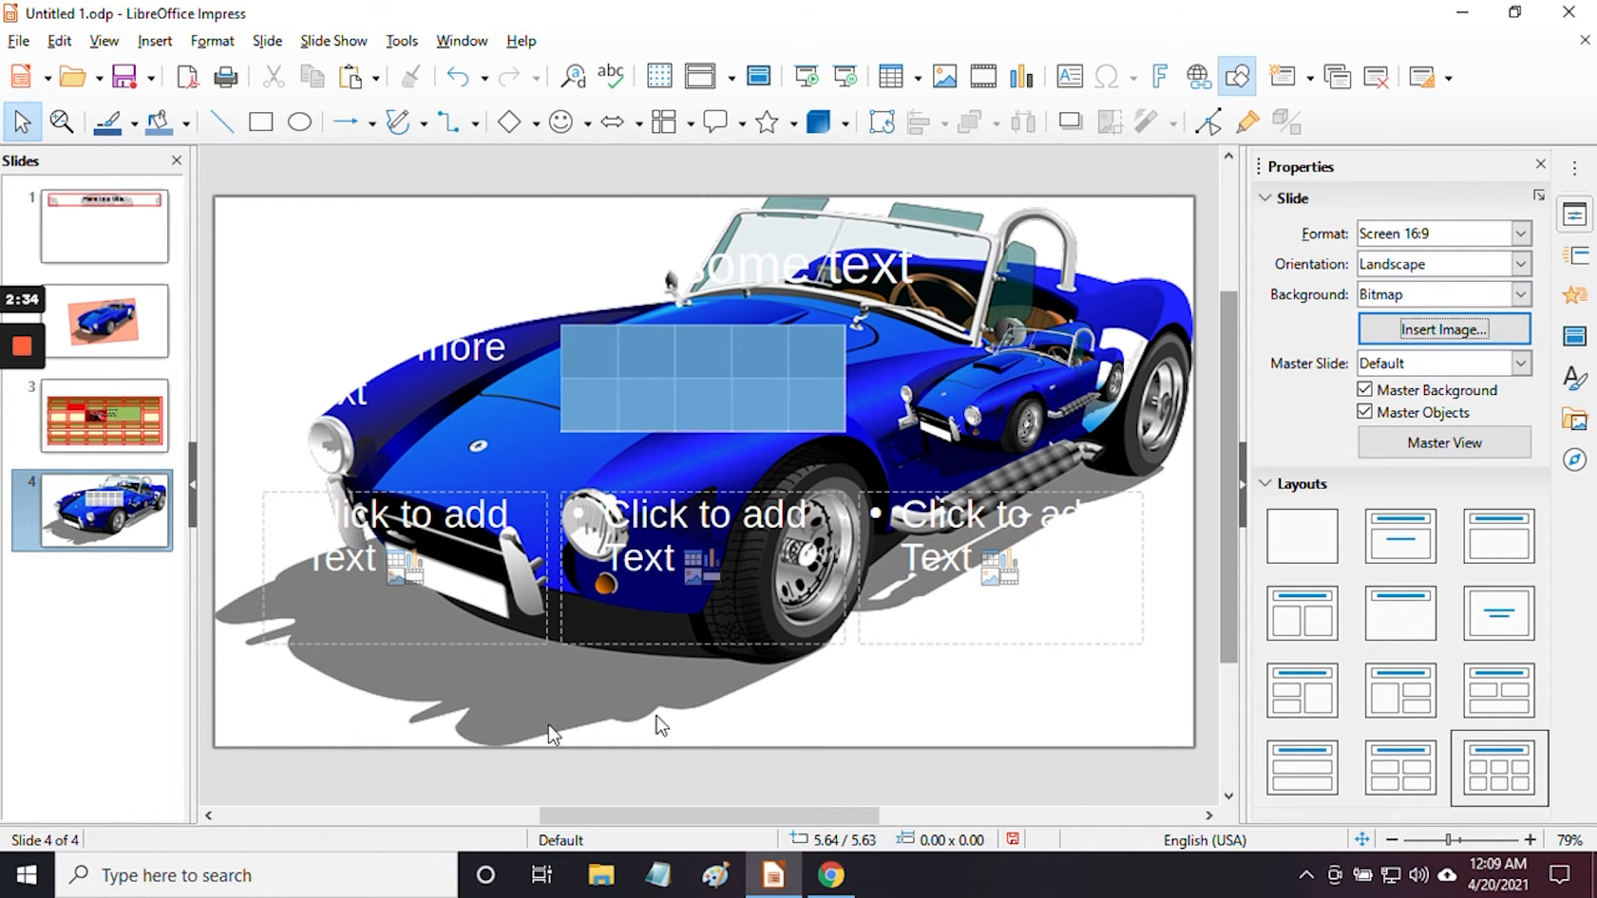
Undo the image background on slide 4 and set the slide's background to None
click(458, 81)
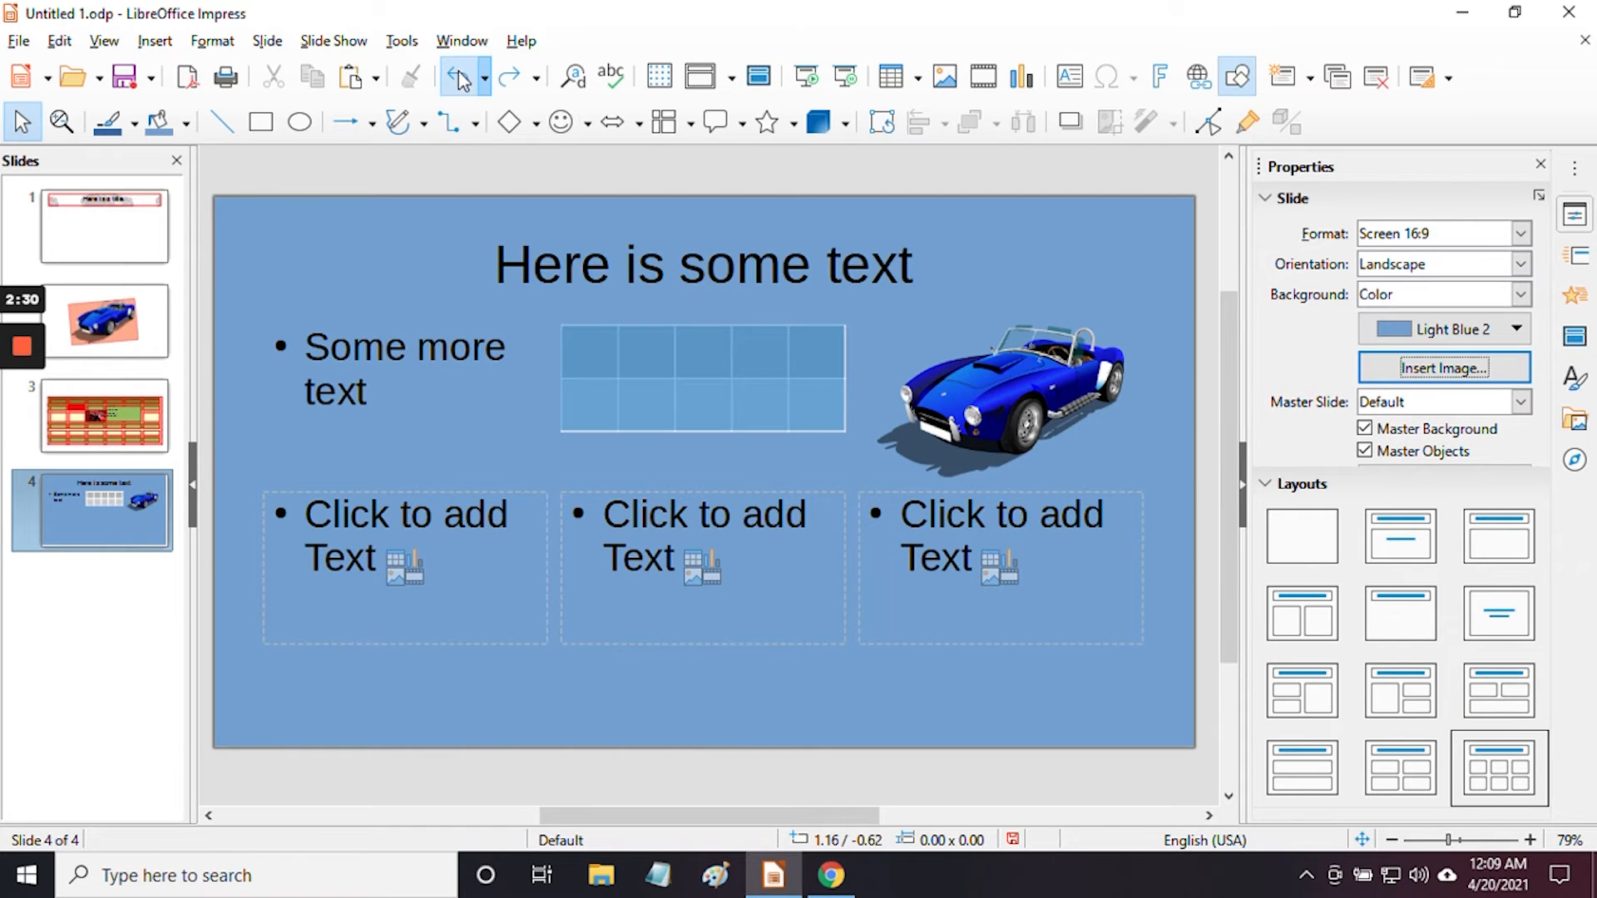
click(460, 79)
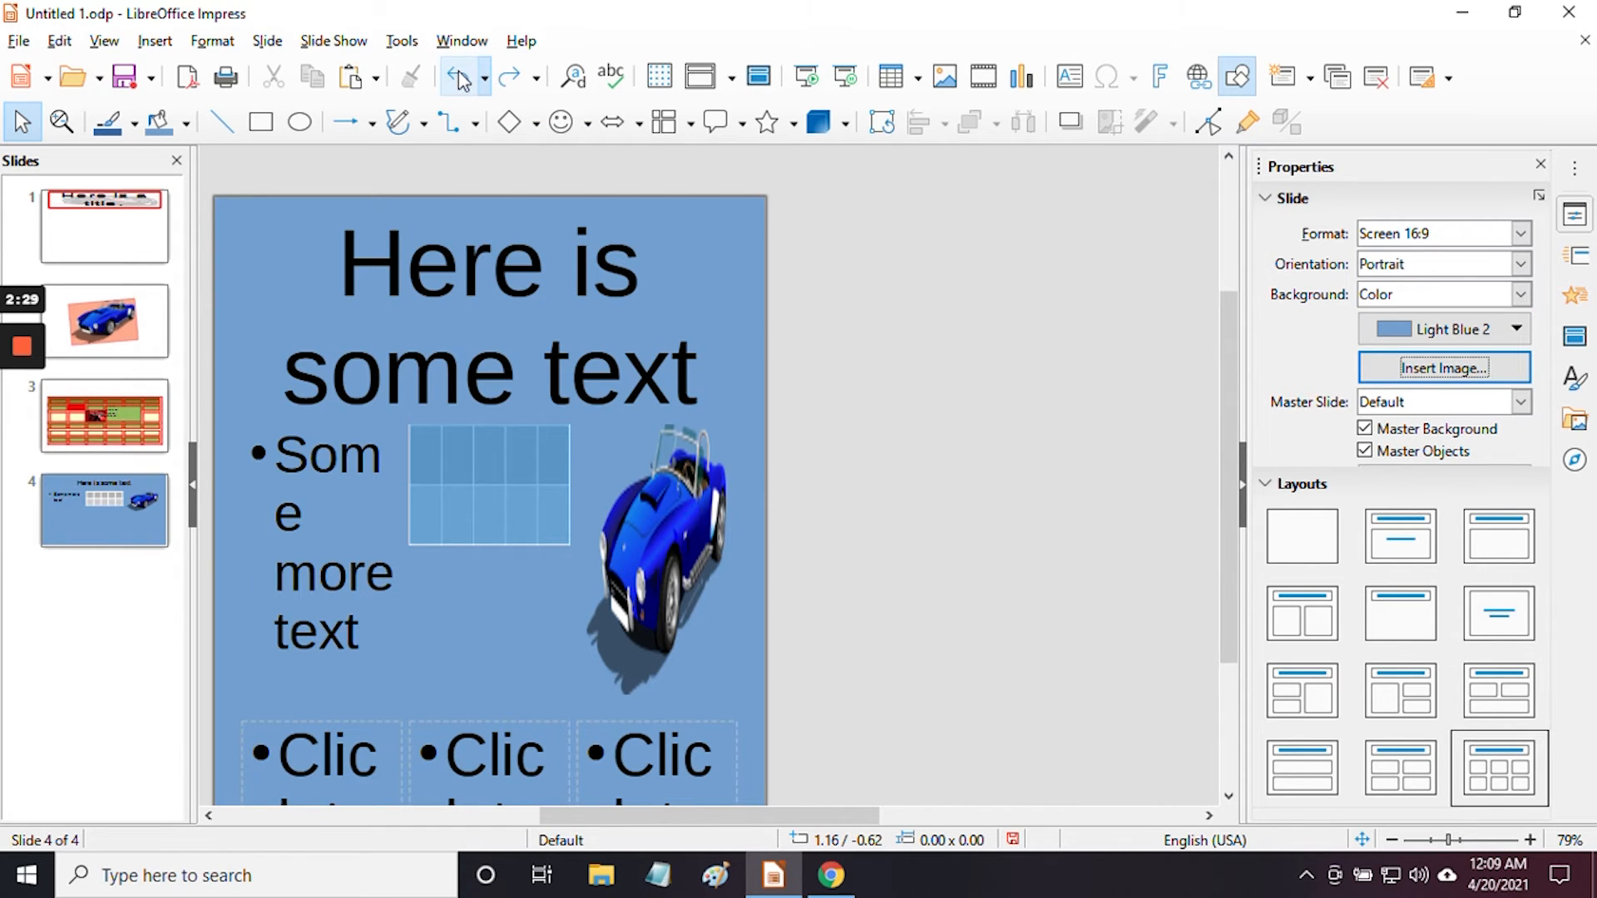
click(515, 80)
click(1520, 294)
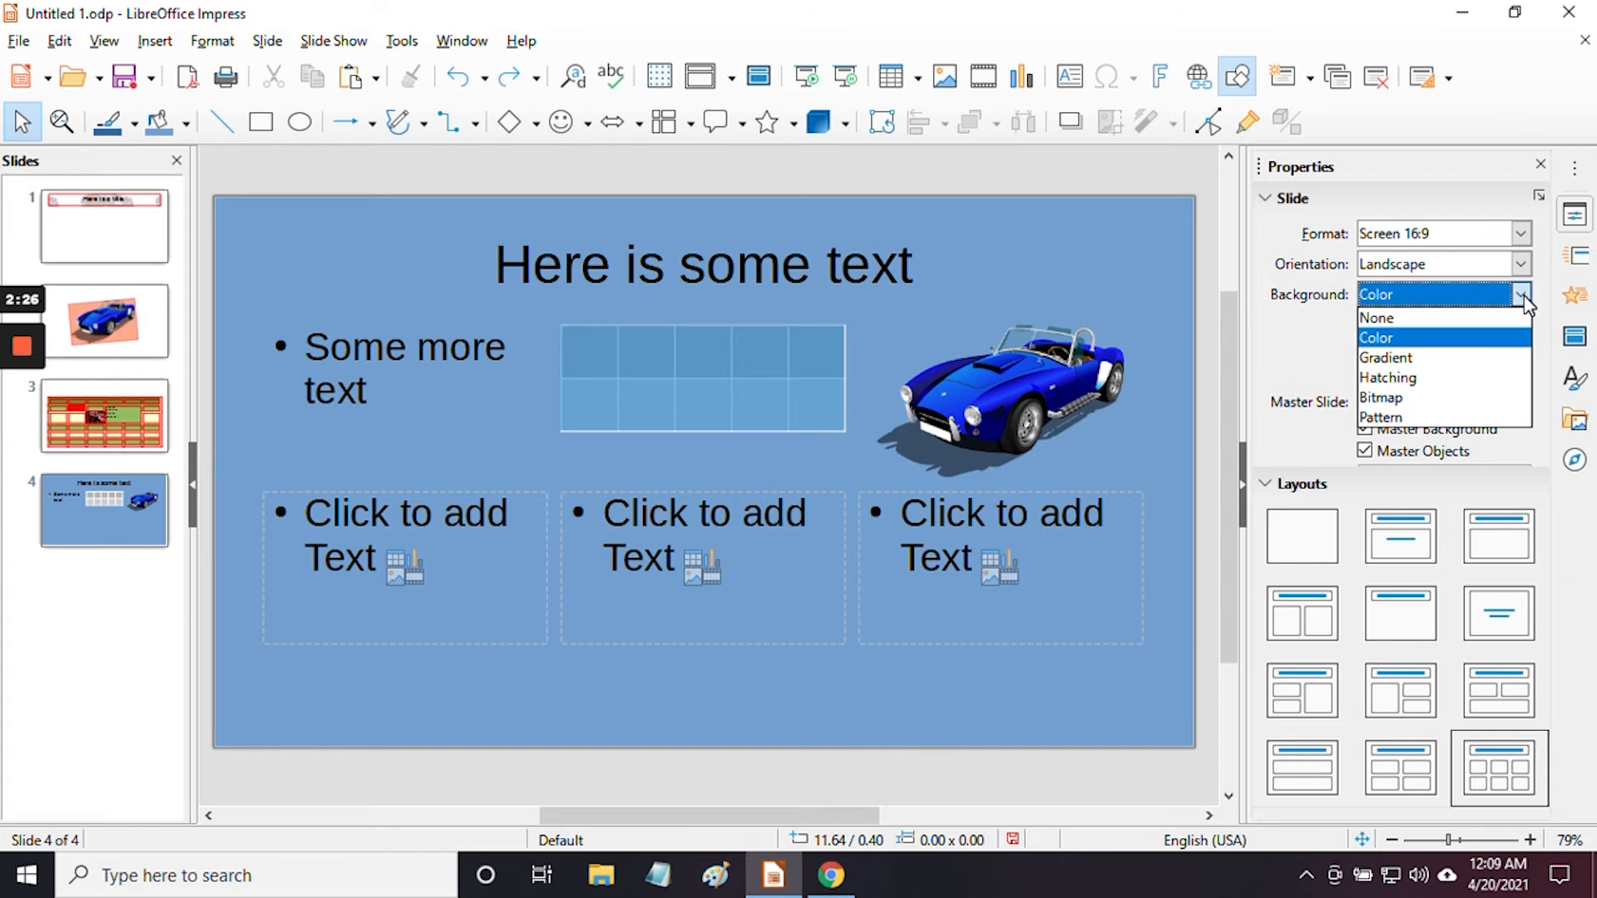
click(1444, 318)
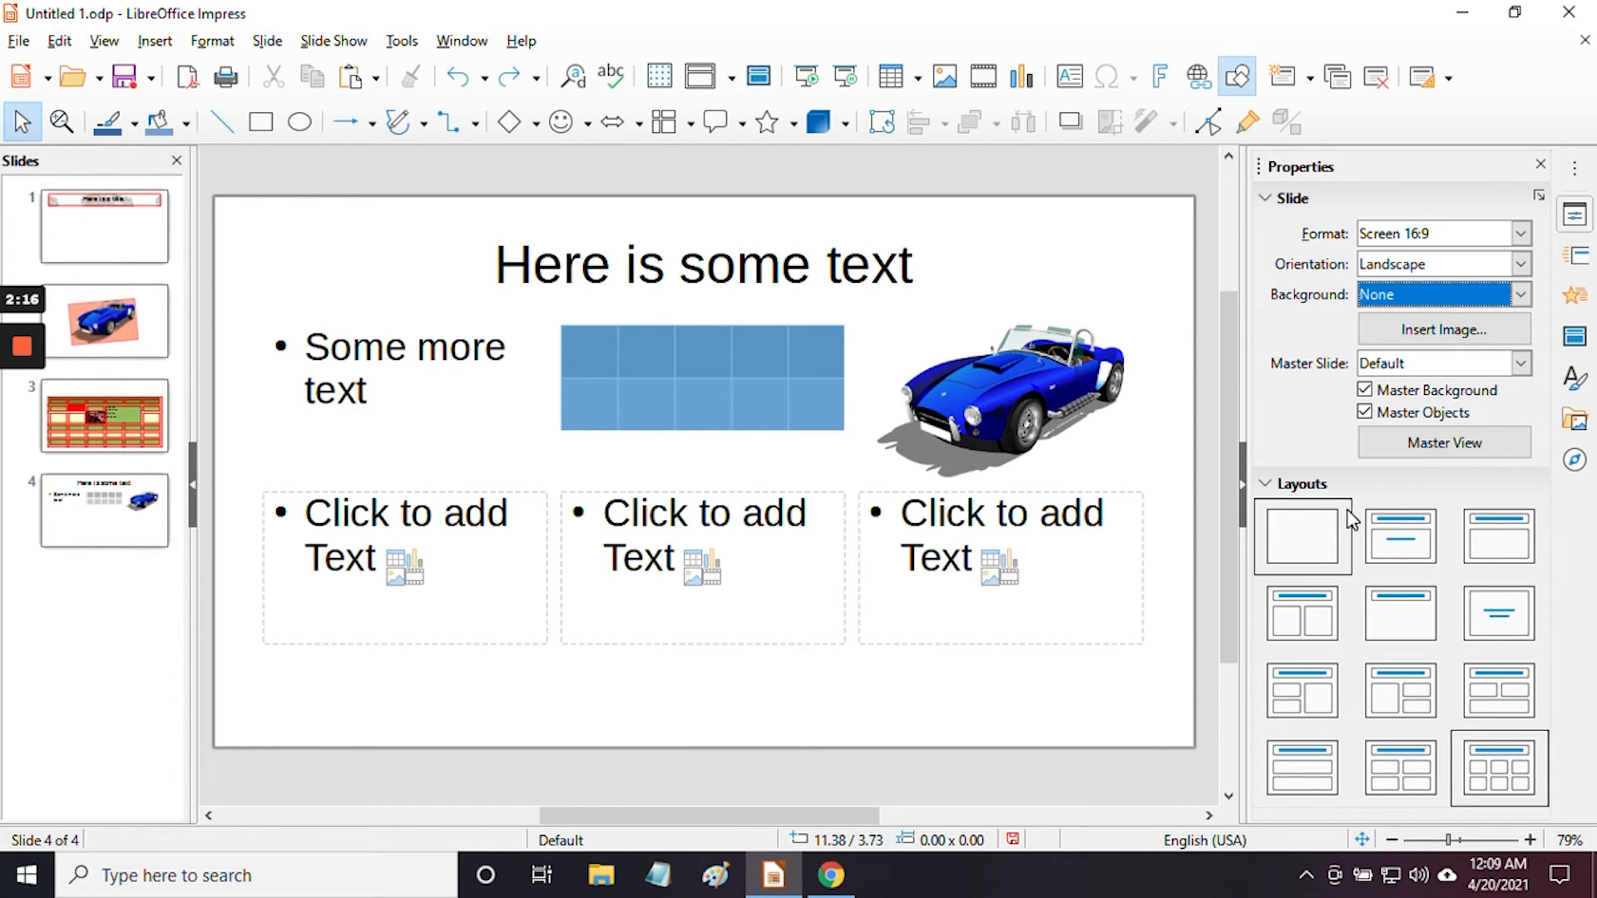
Try the other layouts on slide 4, including Blank Slide, Title Only and Title, Content over Content, and reapply the title with six content boxes
click(1312, 528)
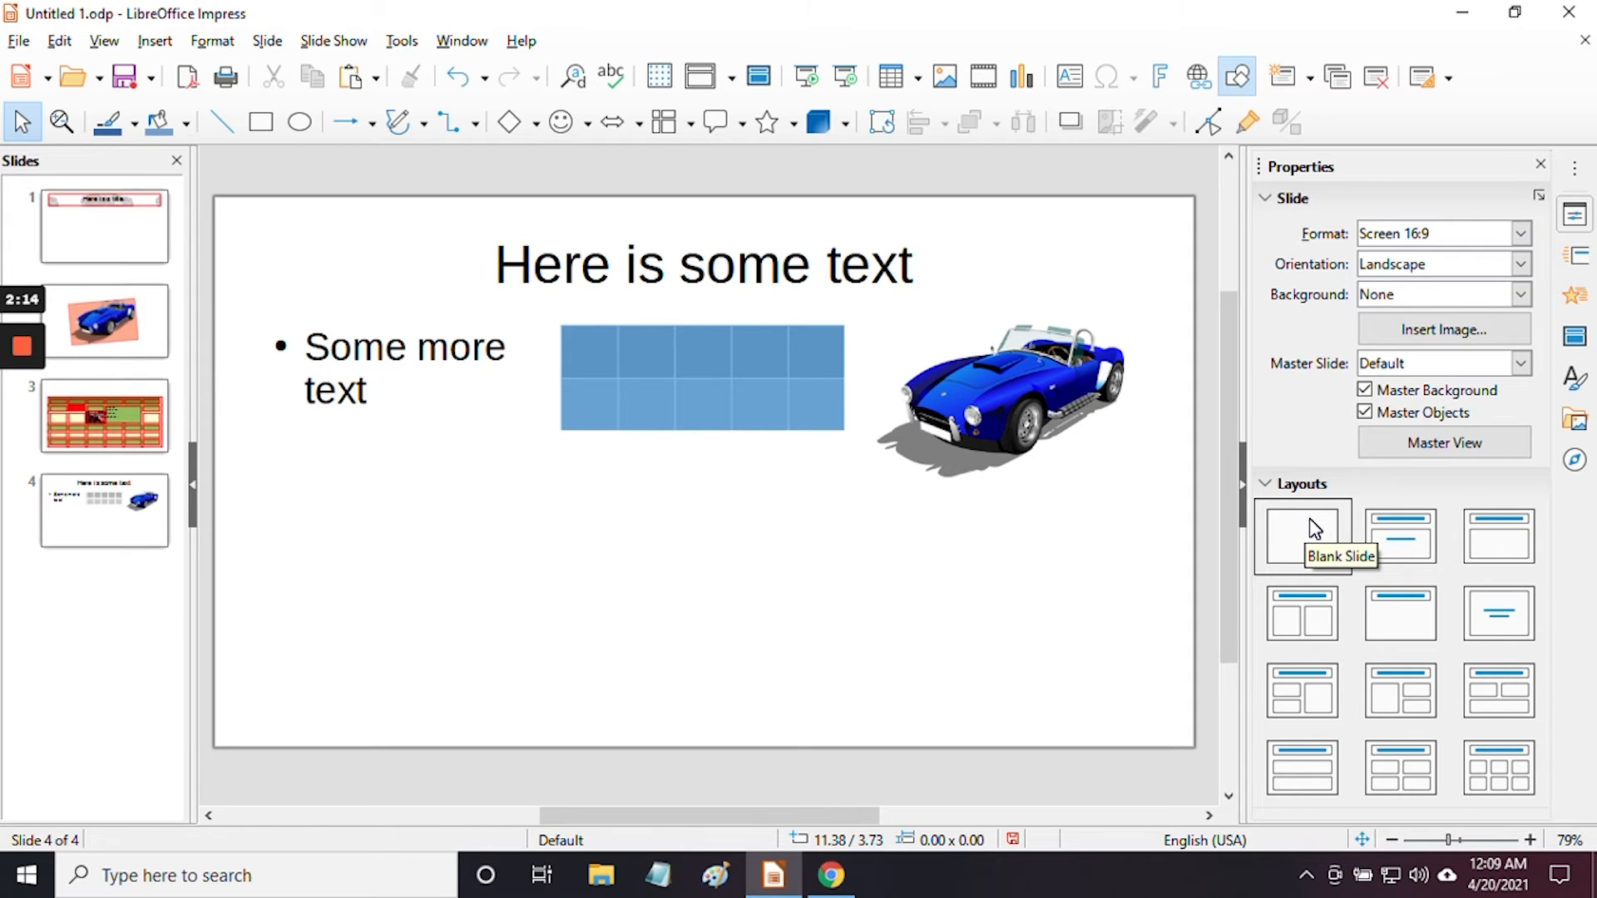
click(1381, 545)
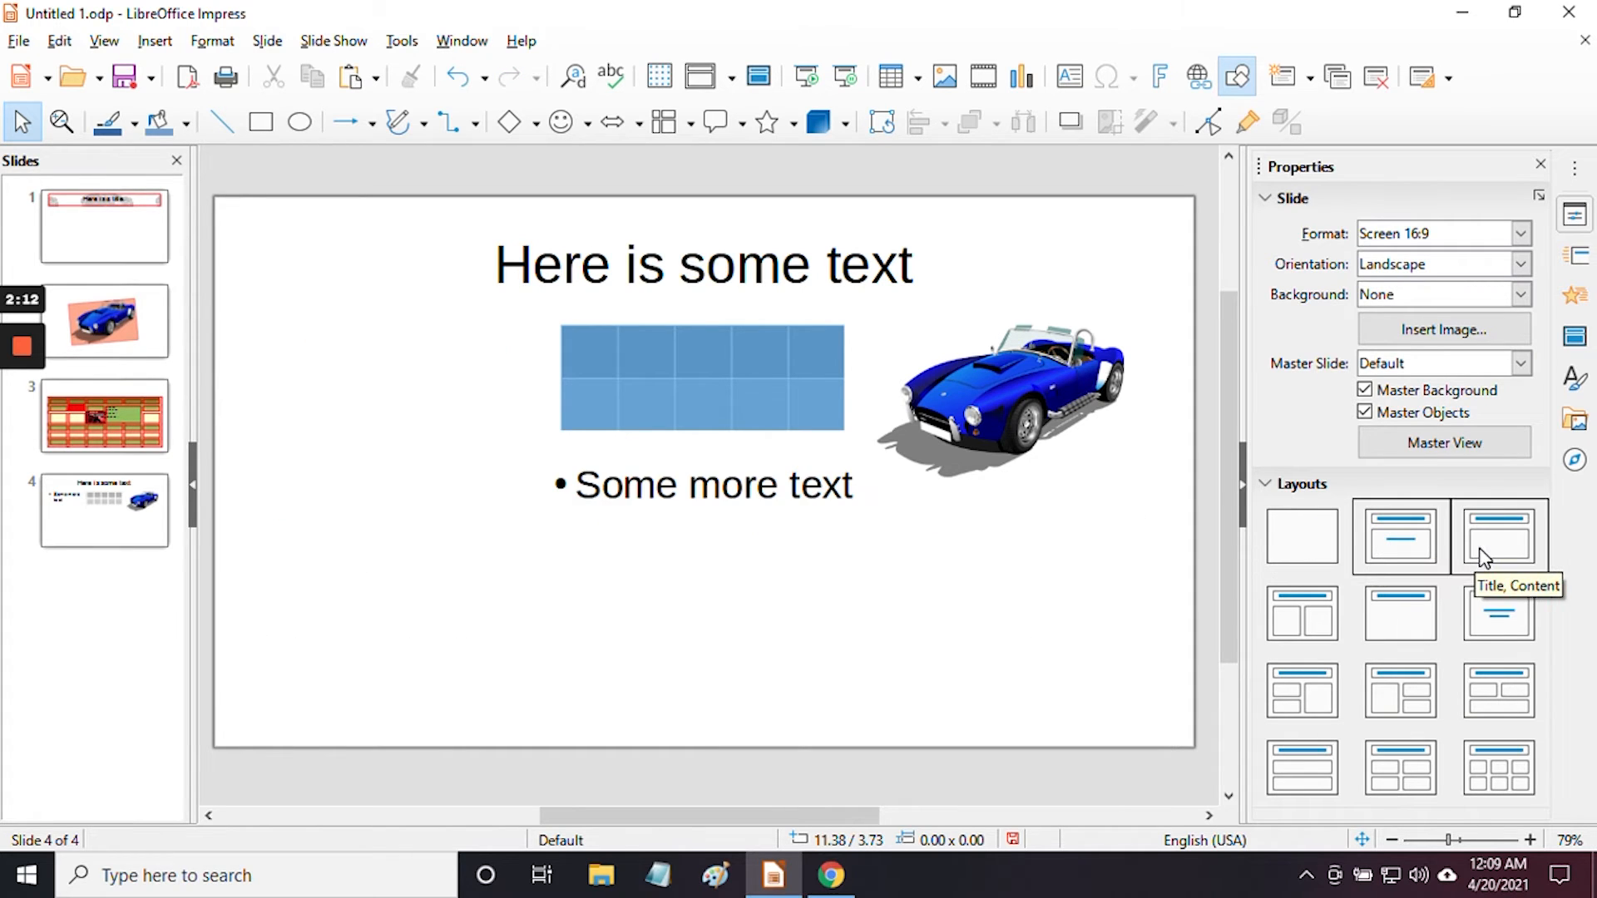
click(1494, 573)
click(1406, 616)
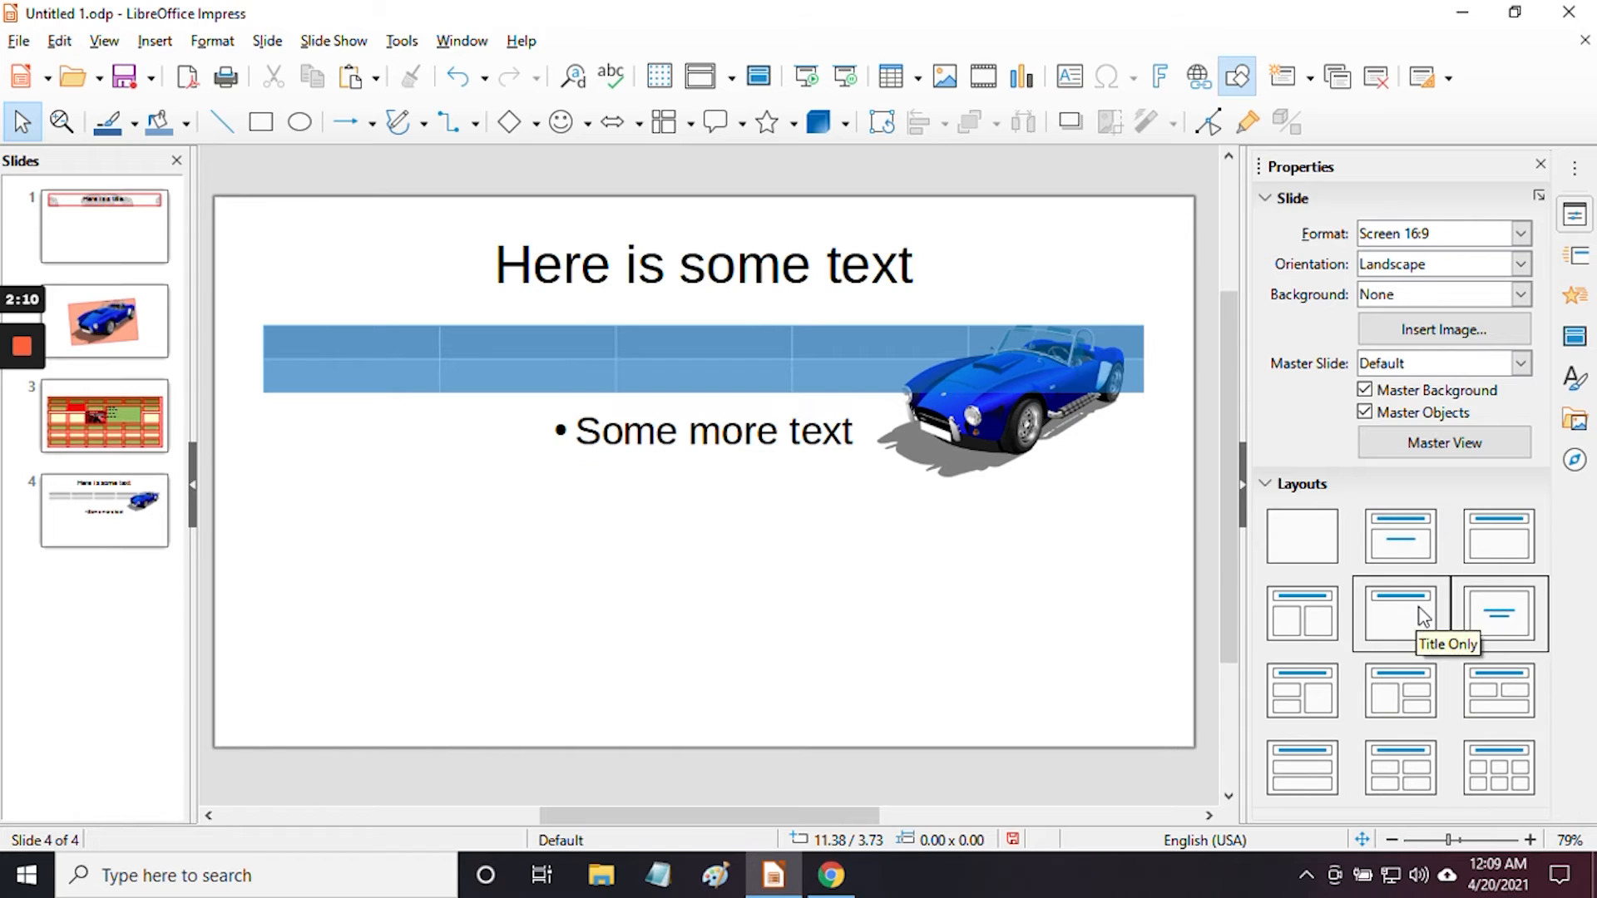
click(1280, 619)
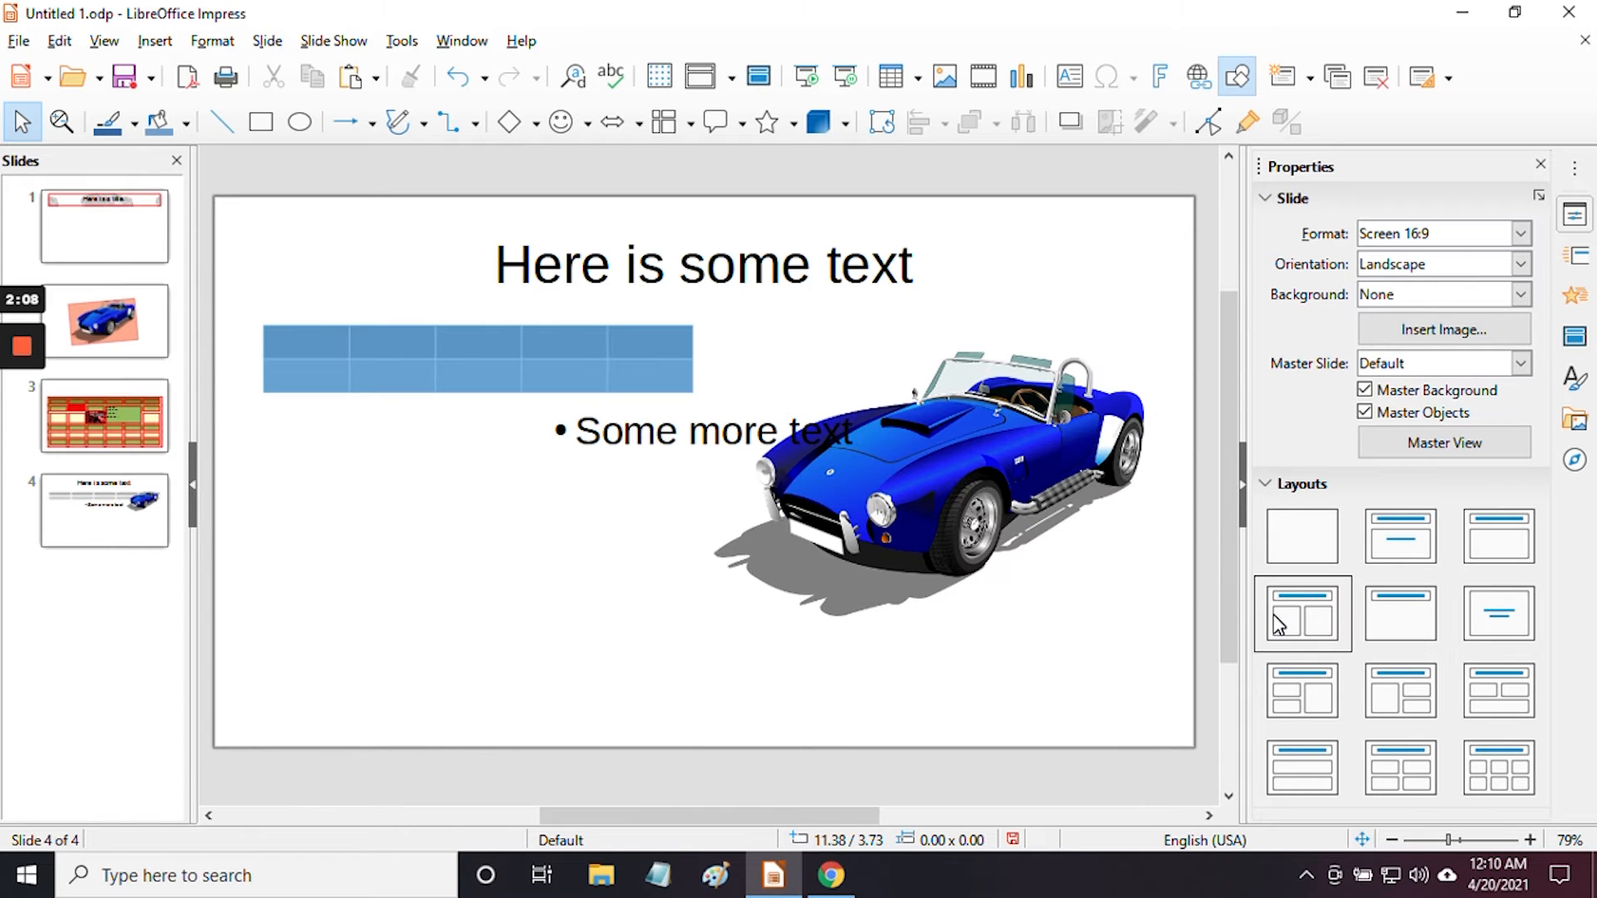
click(1287, 690)
click(1406, 695)
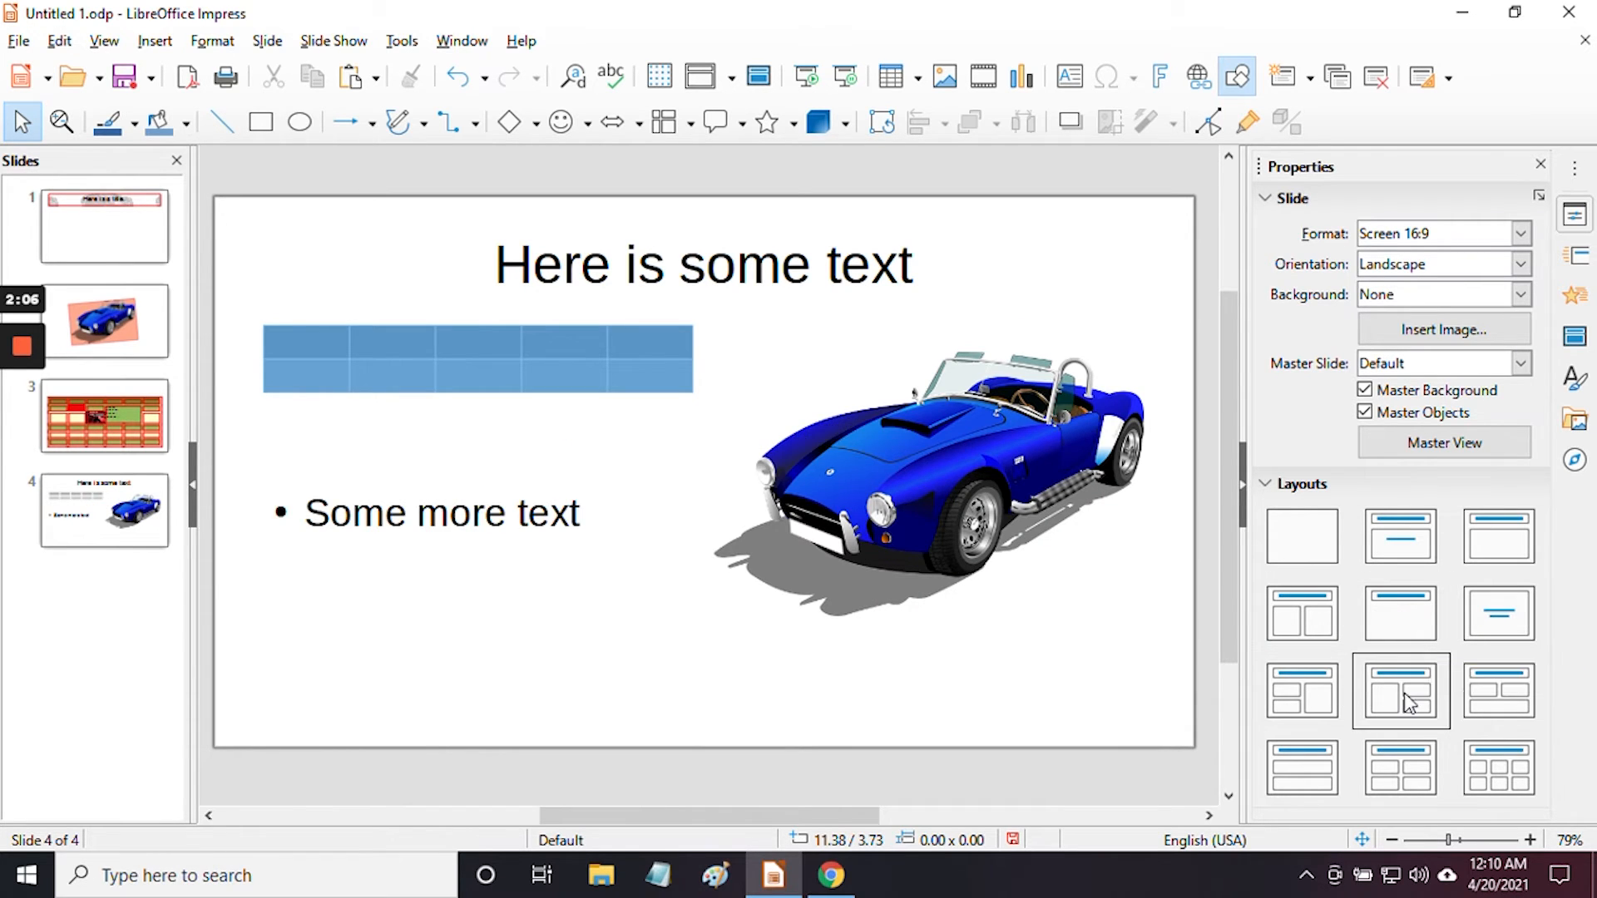
click(1503, 695)
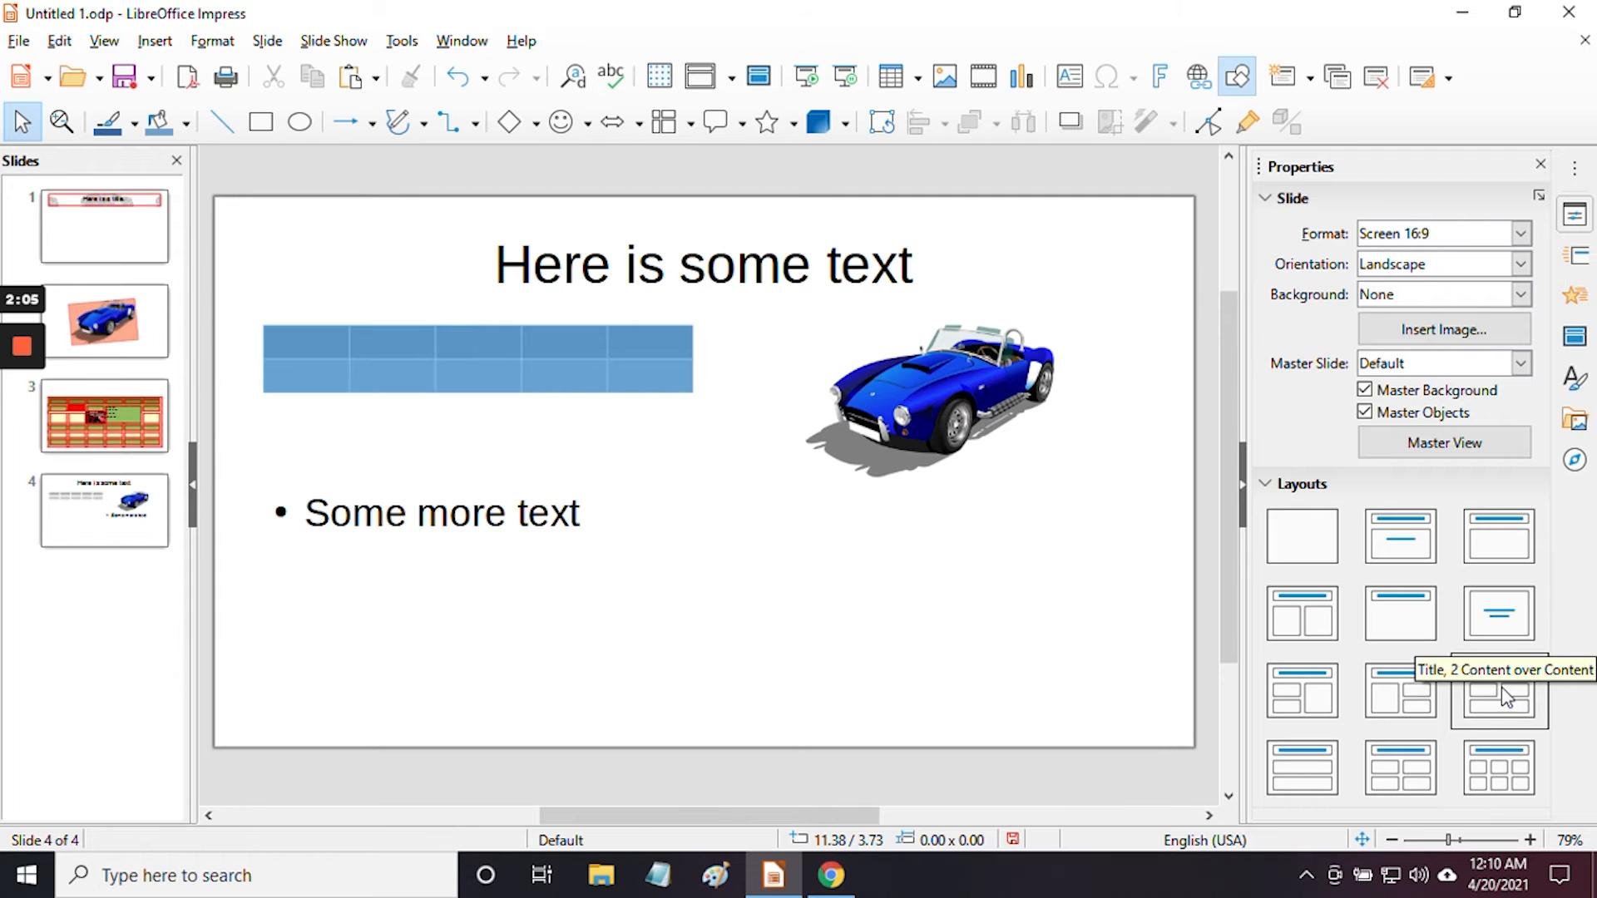
click(1502, 763)
click(1429, 789)
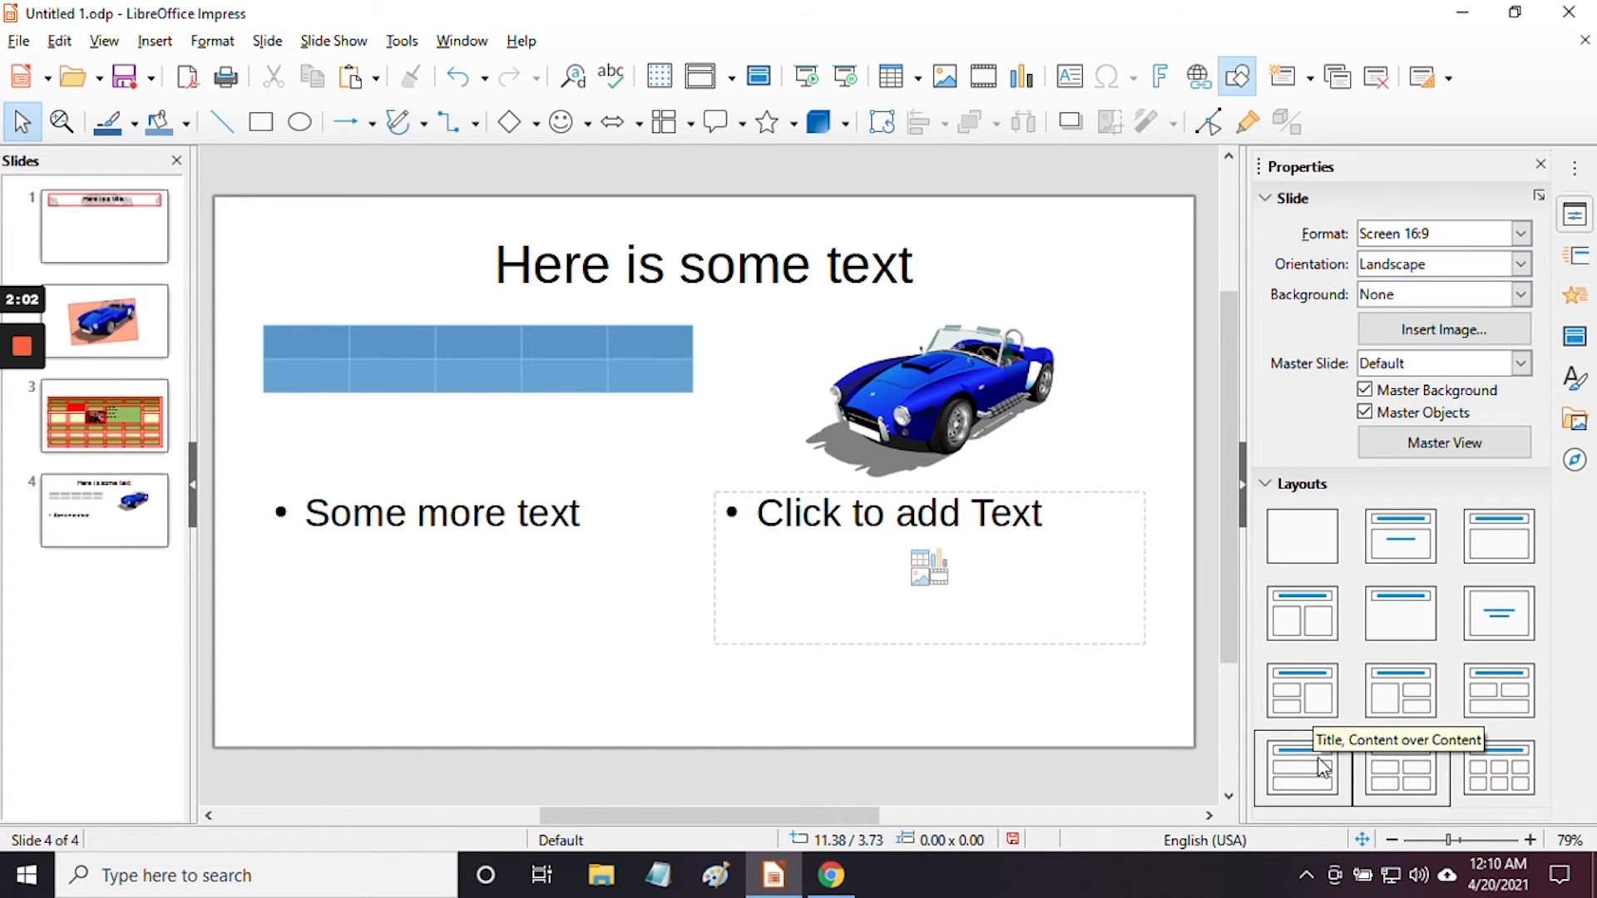
click(1317, 772)
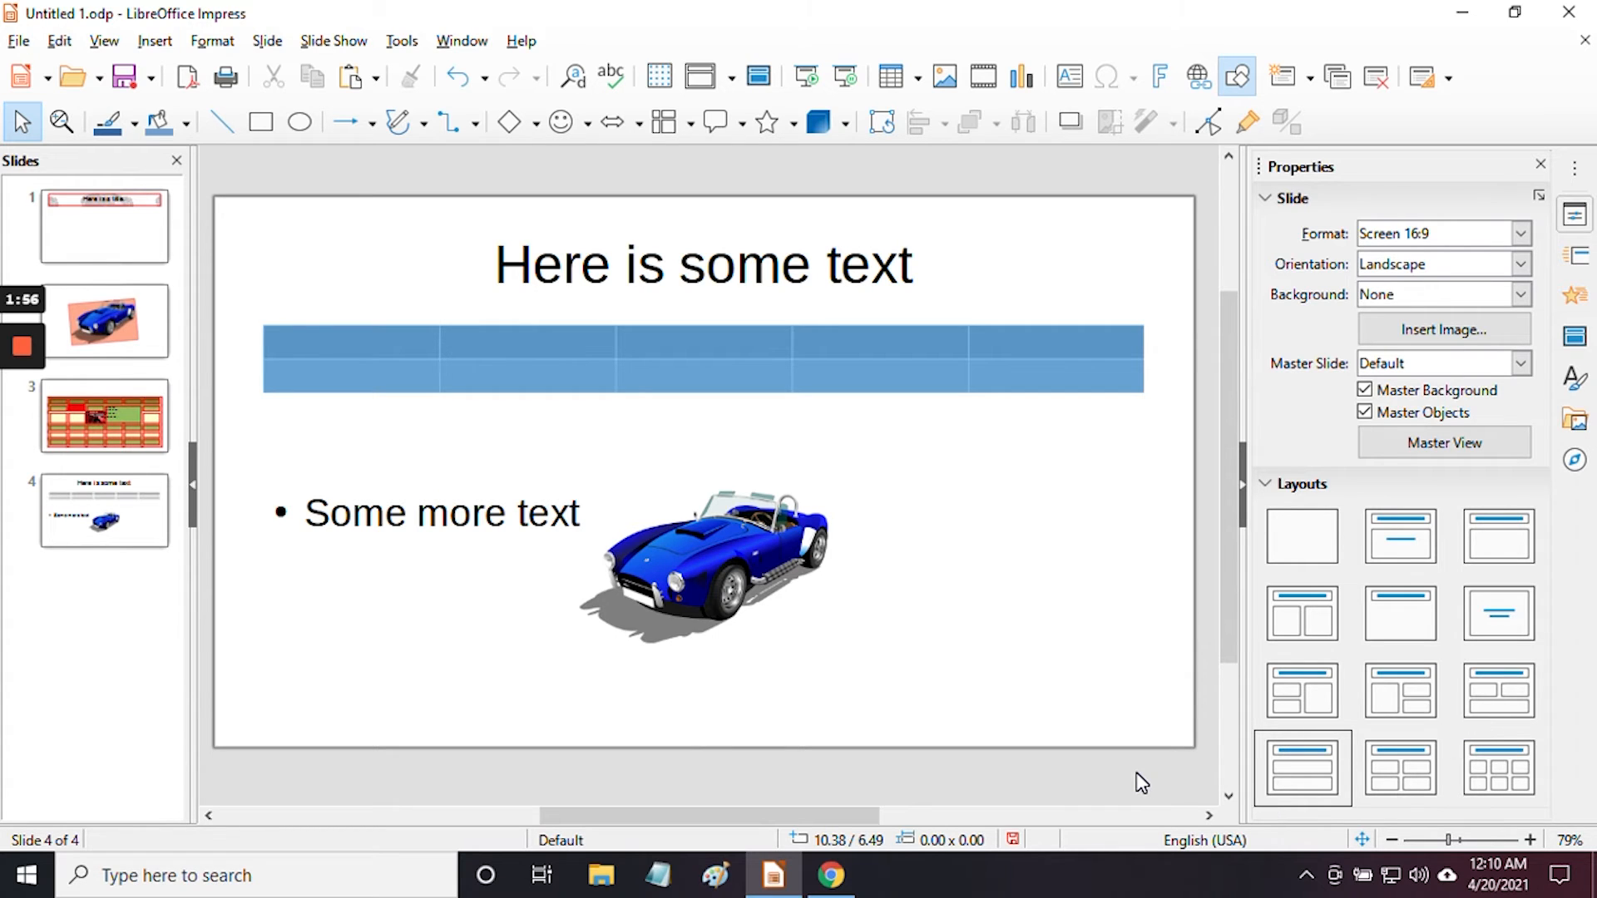
click(1505, 786)
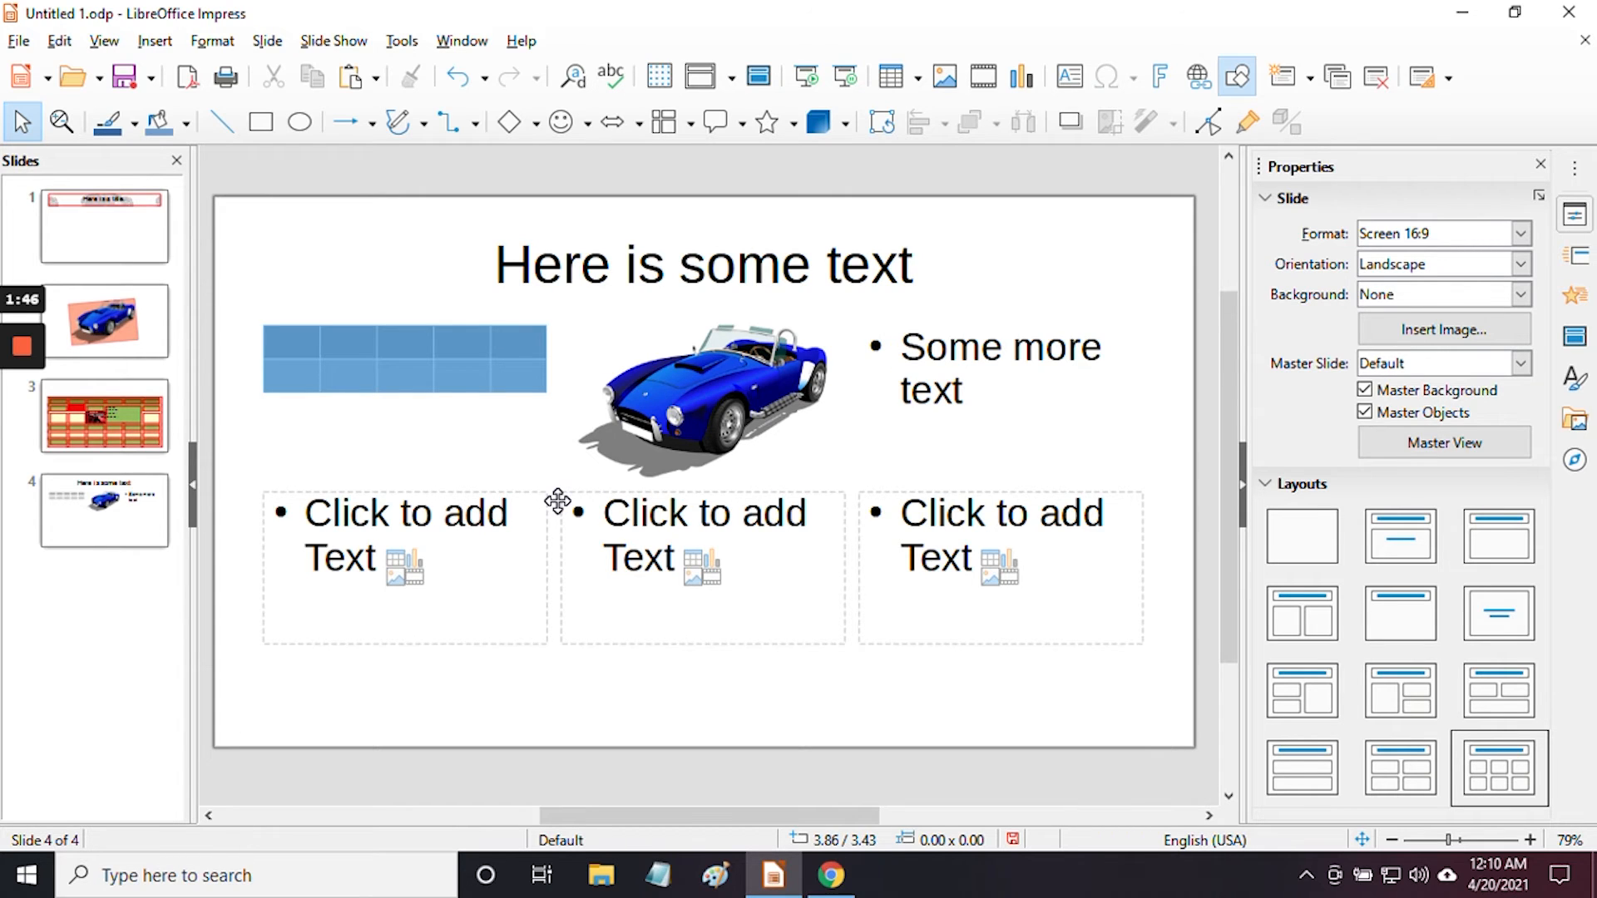
Cut the first and second empty content placeholders from the lower row of slide 4
click(405, 497)
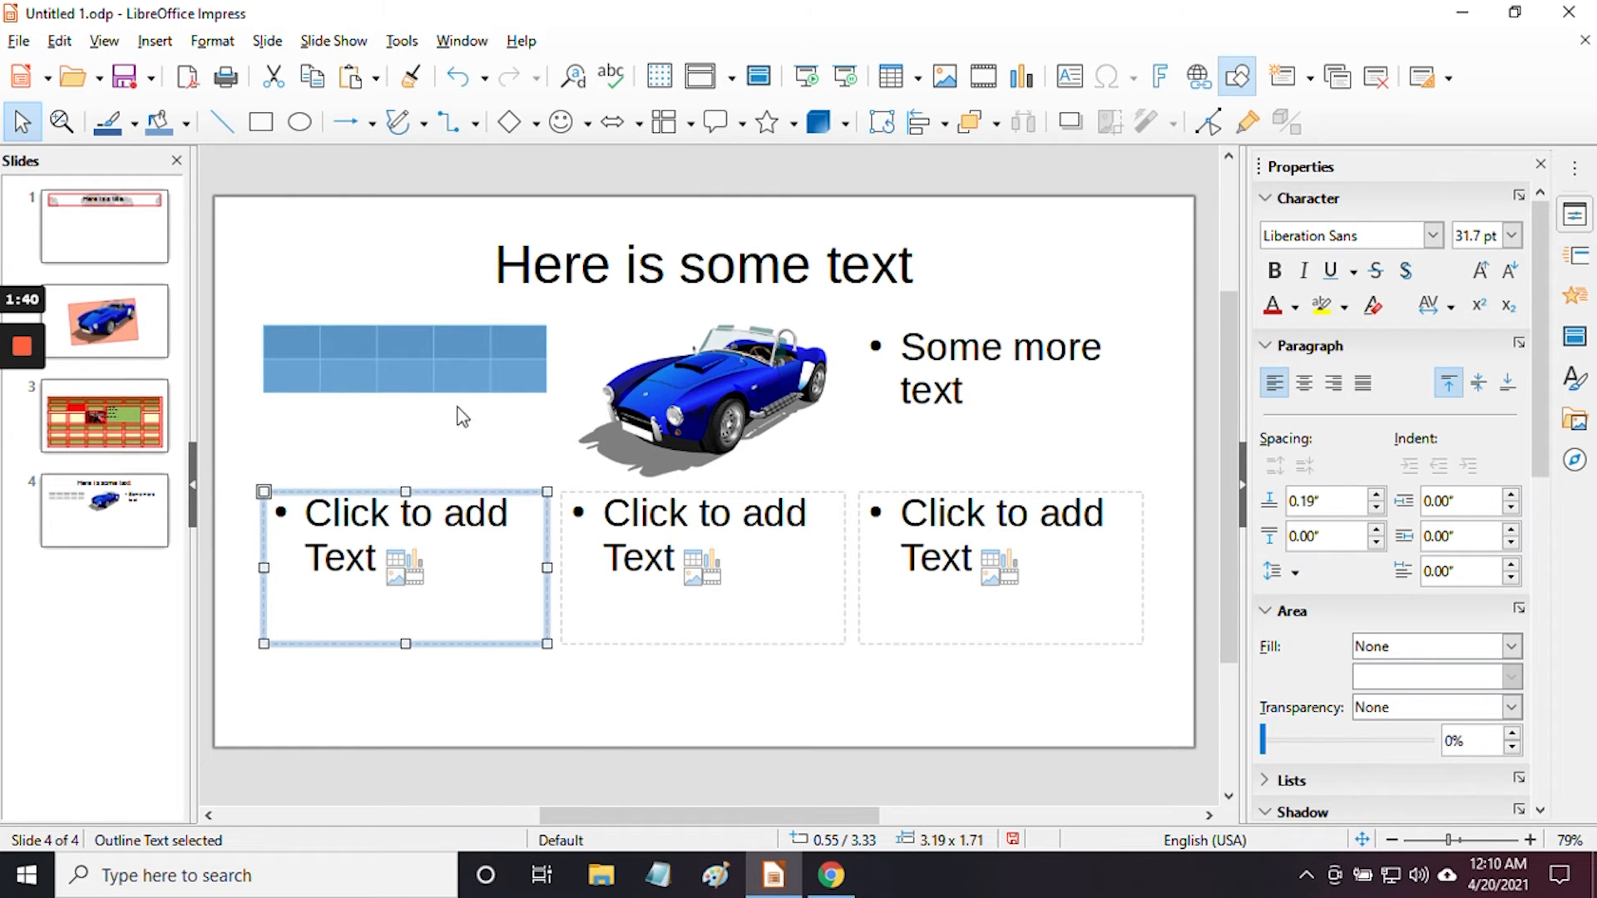
click(274, 78)
click(730, 495)
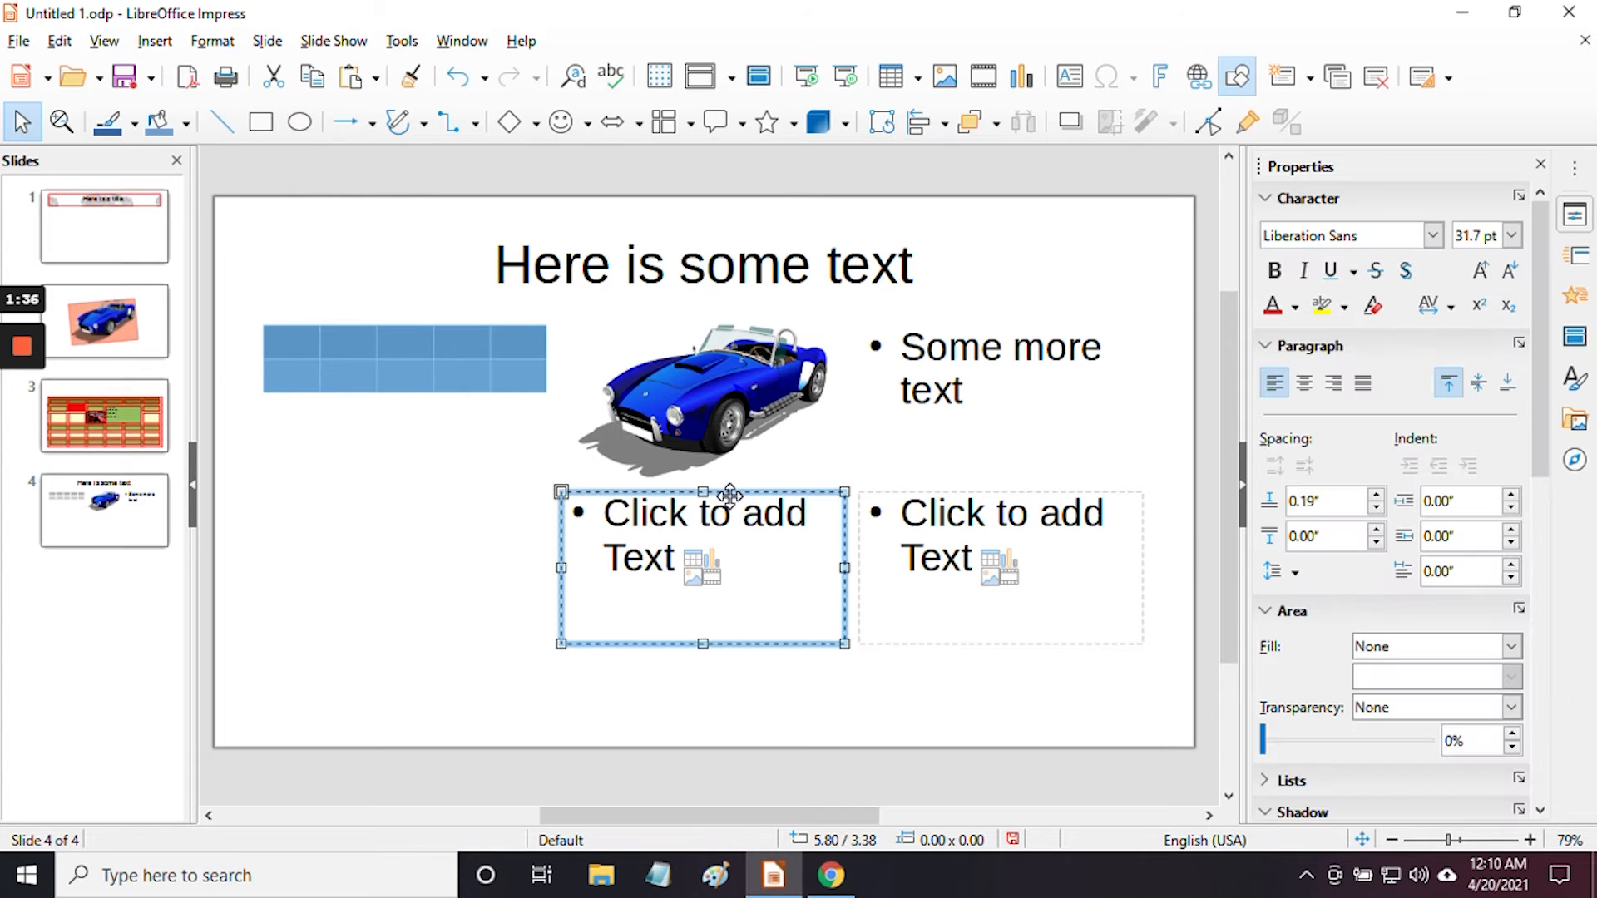
click(275, 81)
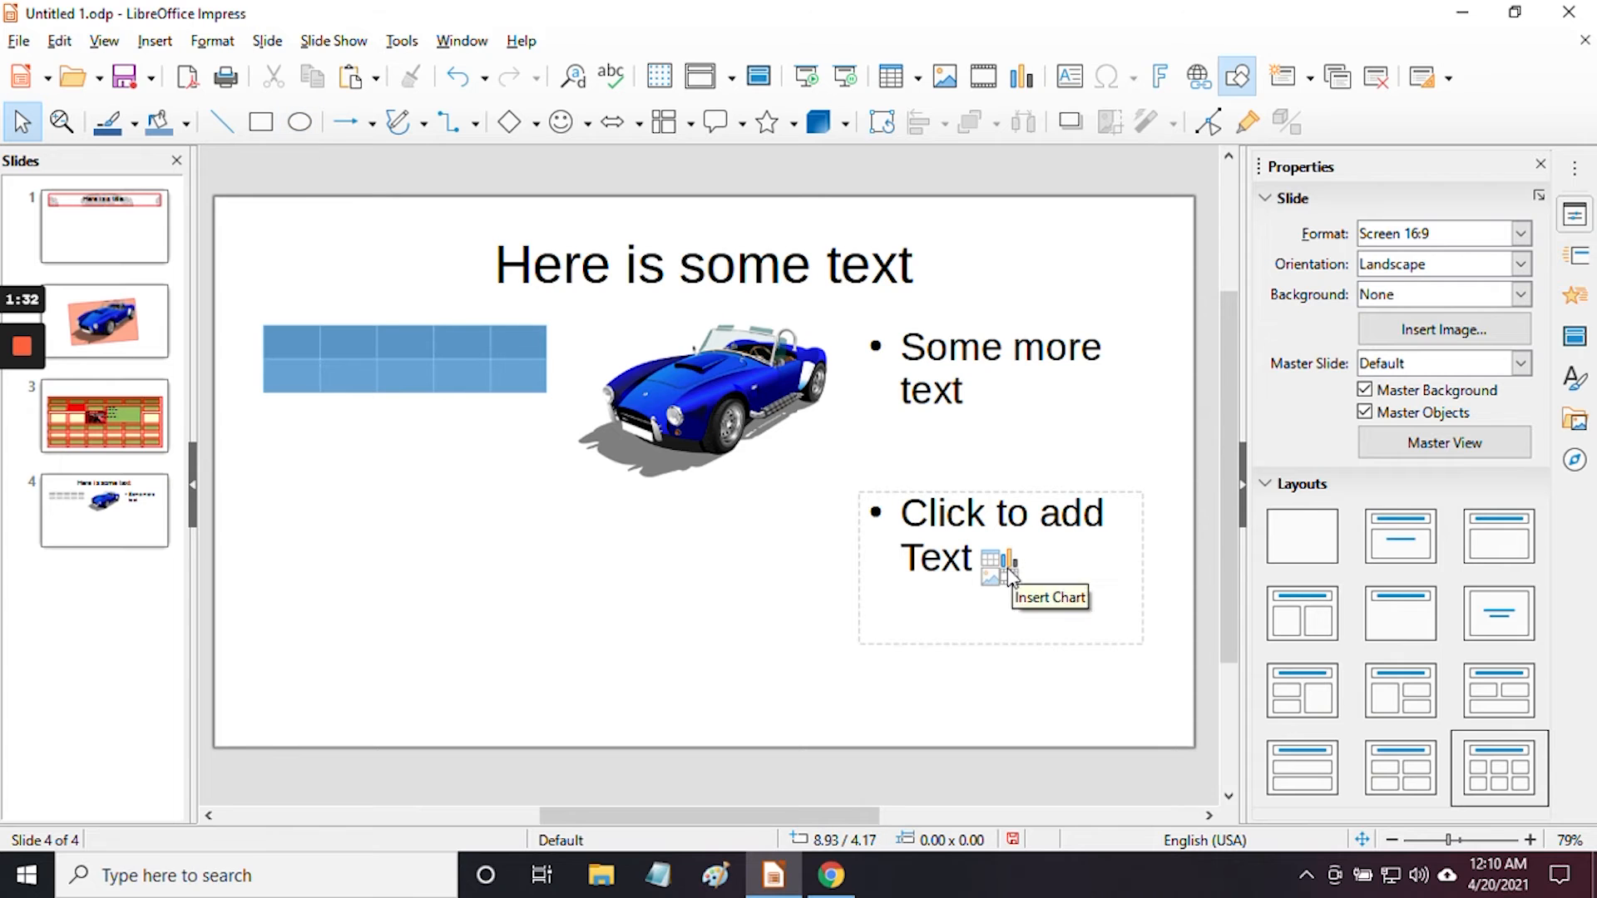
Widen the remaining empty placeholder leftward to about 7.45 inches and set its font size to 60 pt
click(865, 571)
drag(861, 571, 480, 539)
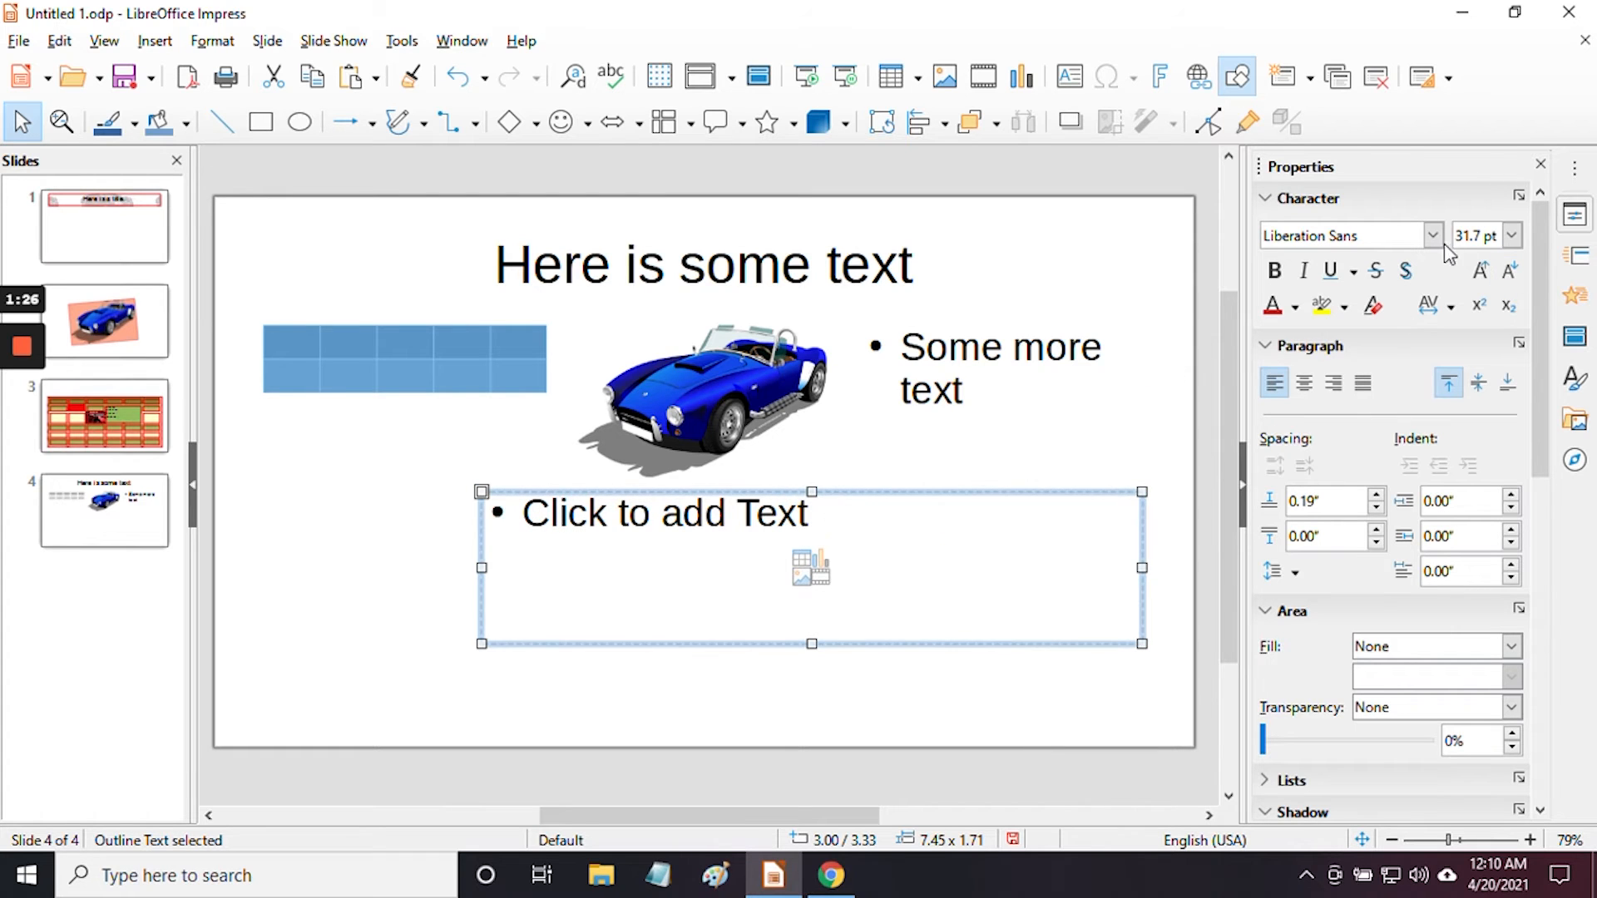
click(1512, 236)
click(1470, 637)
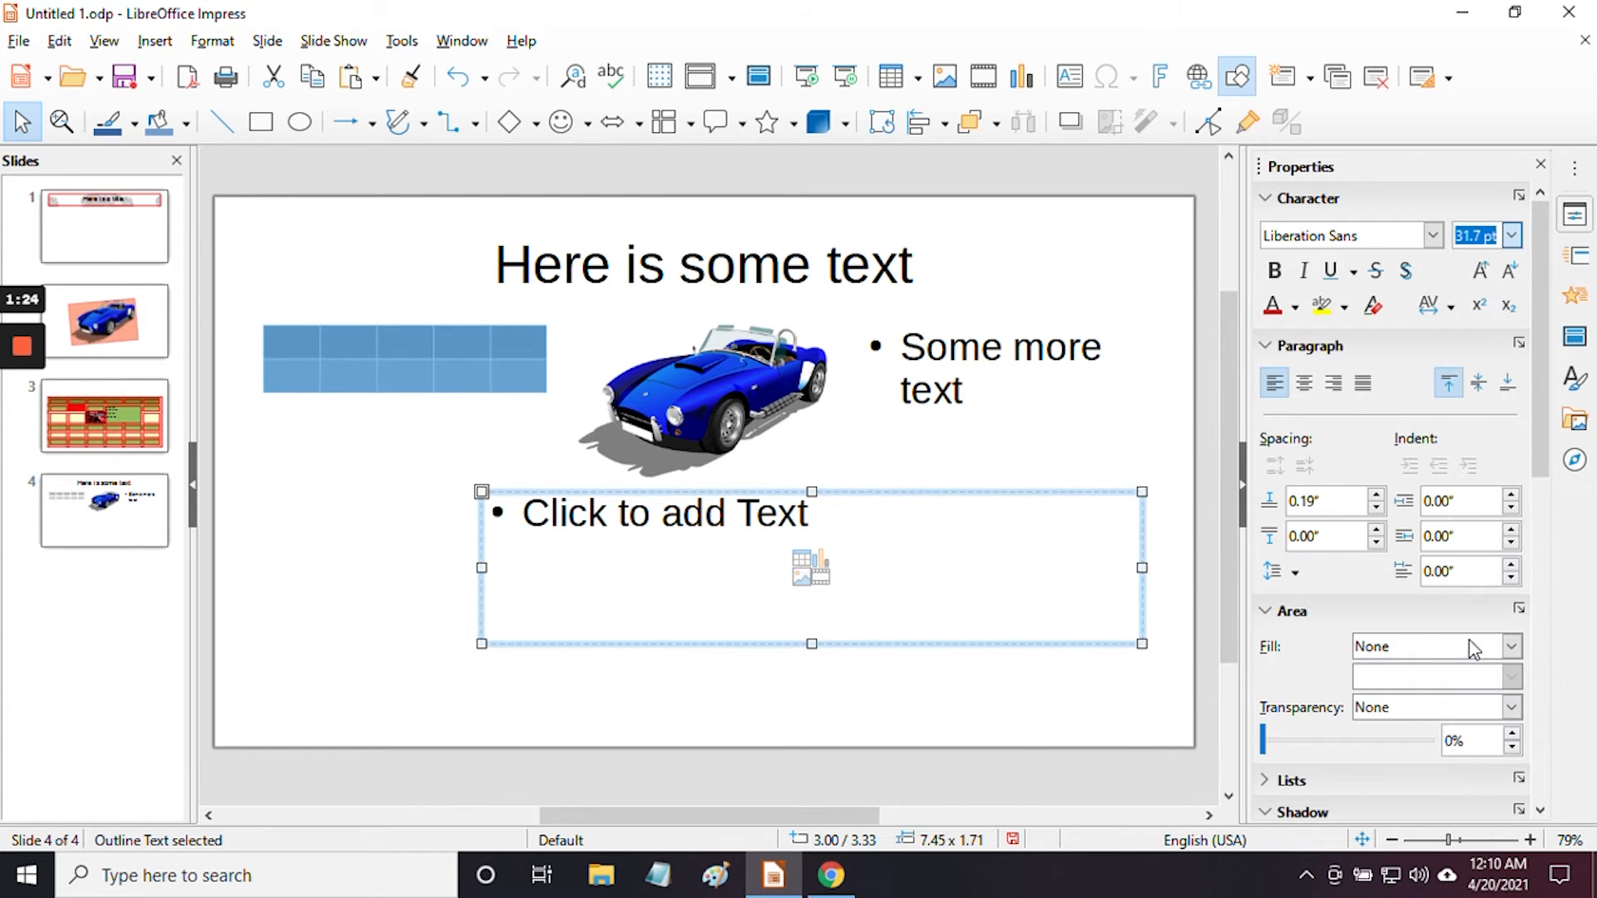
Enter "Big text" in the widened placeholder on slide 4
click(937, 592)
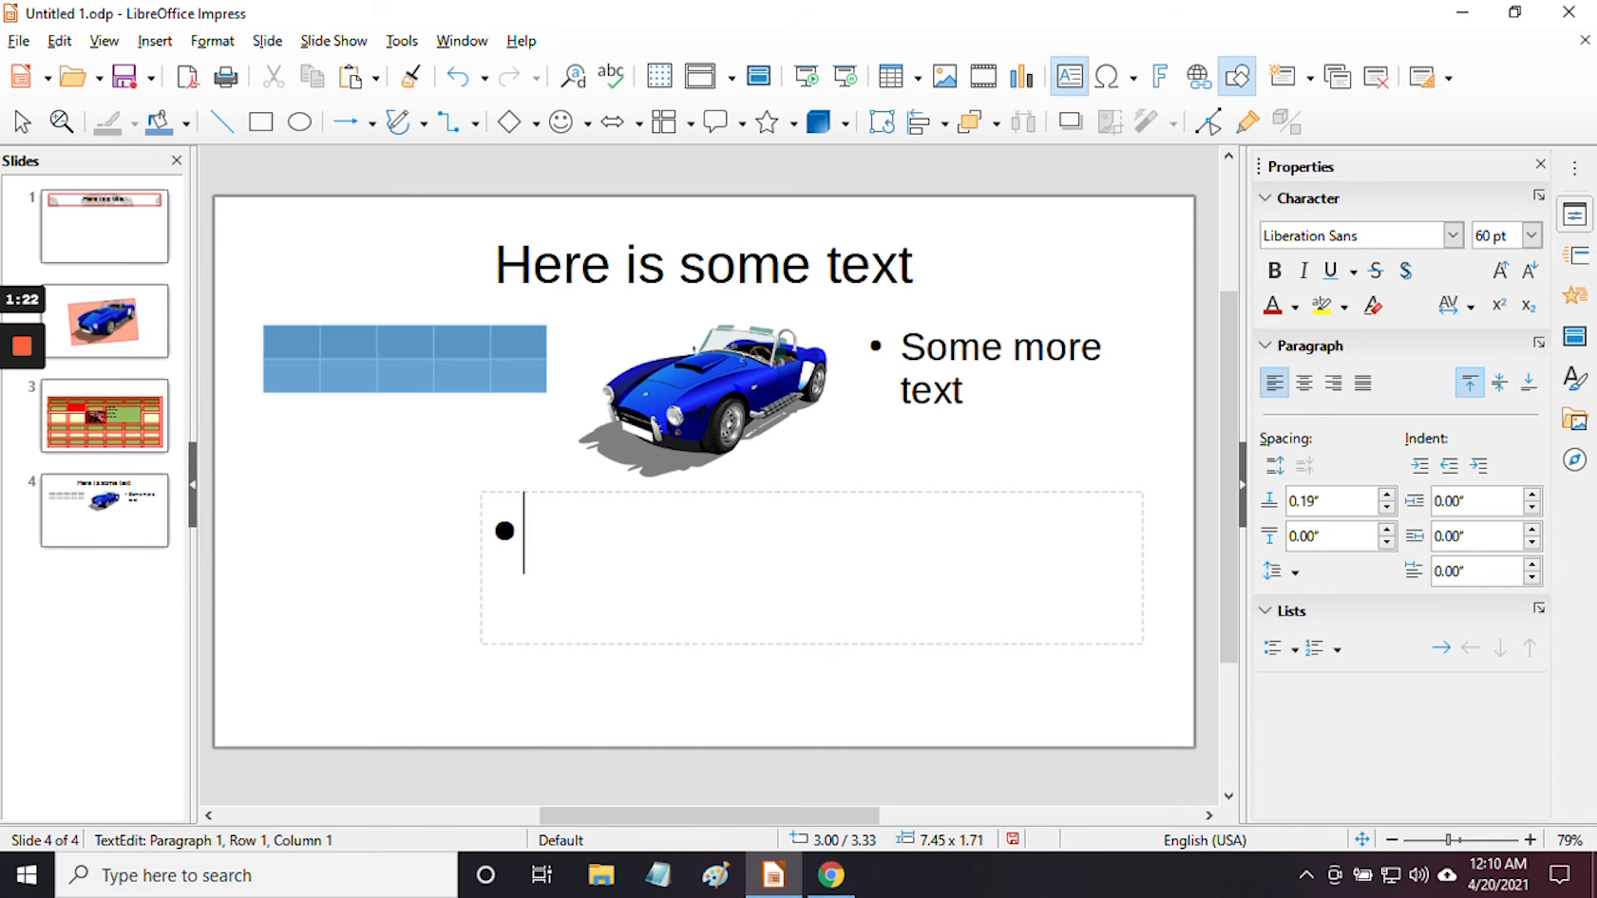
text(g)
key(BackSpace)
text(Big text)
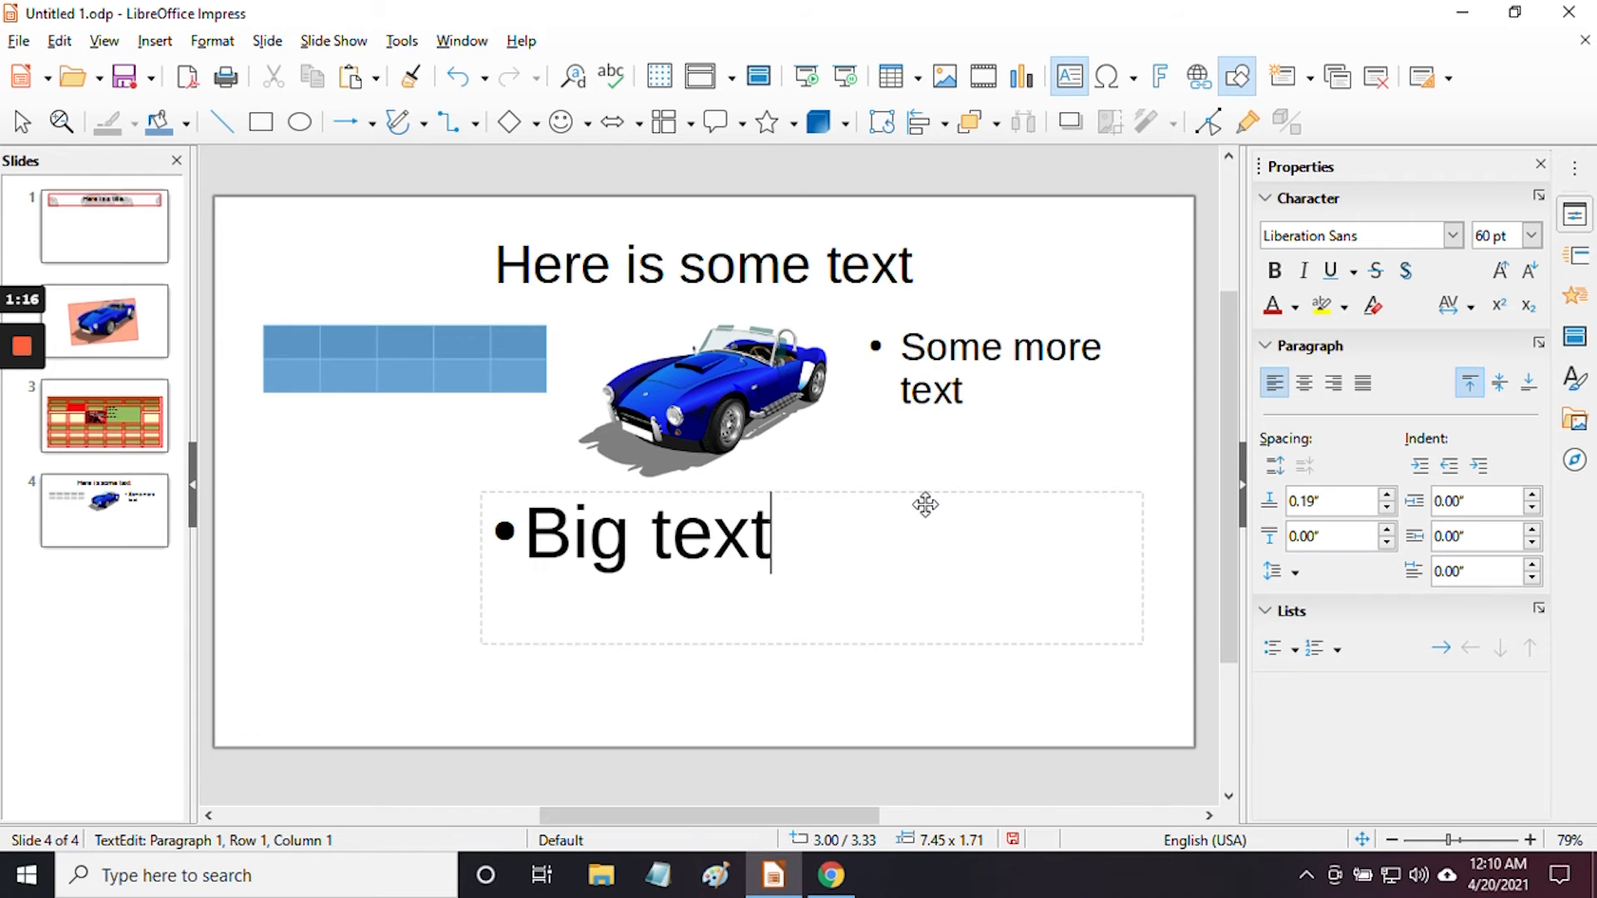
Insert the image car-49278_640.jpg from the USB disk while the "Big text" placeholder is active
click(156, 41)
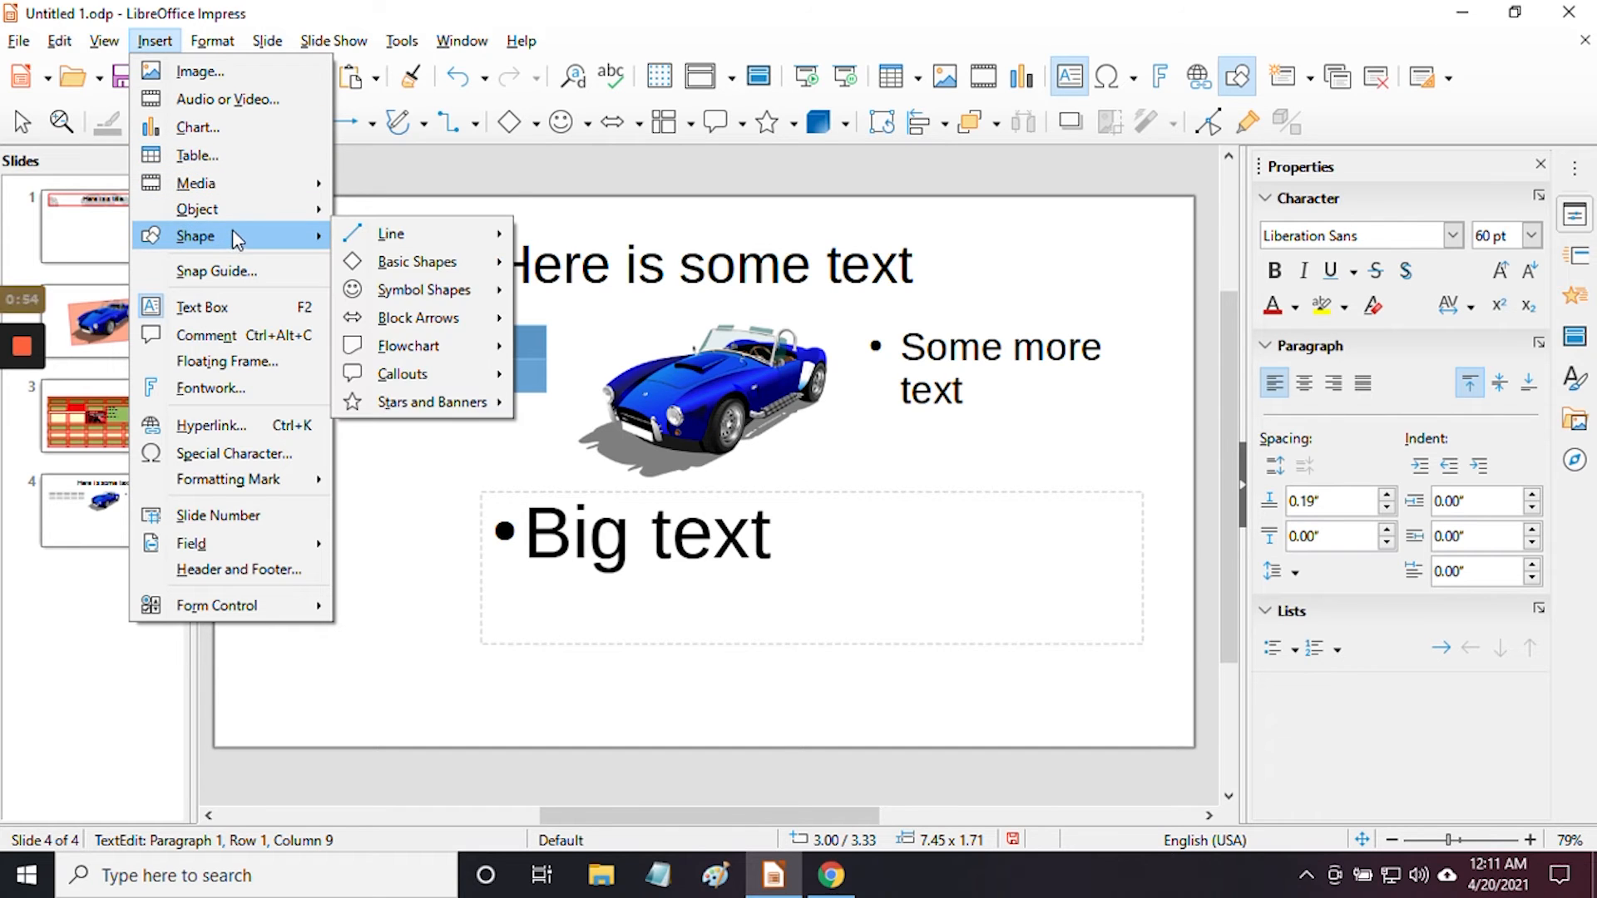
mouse_move(265, 189)
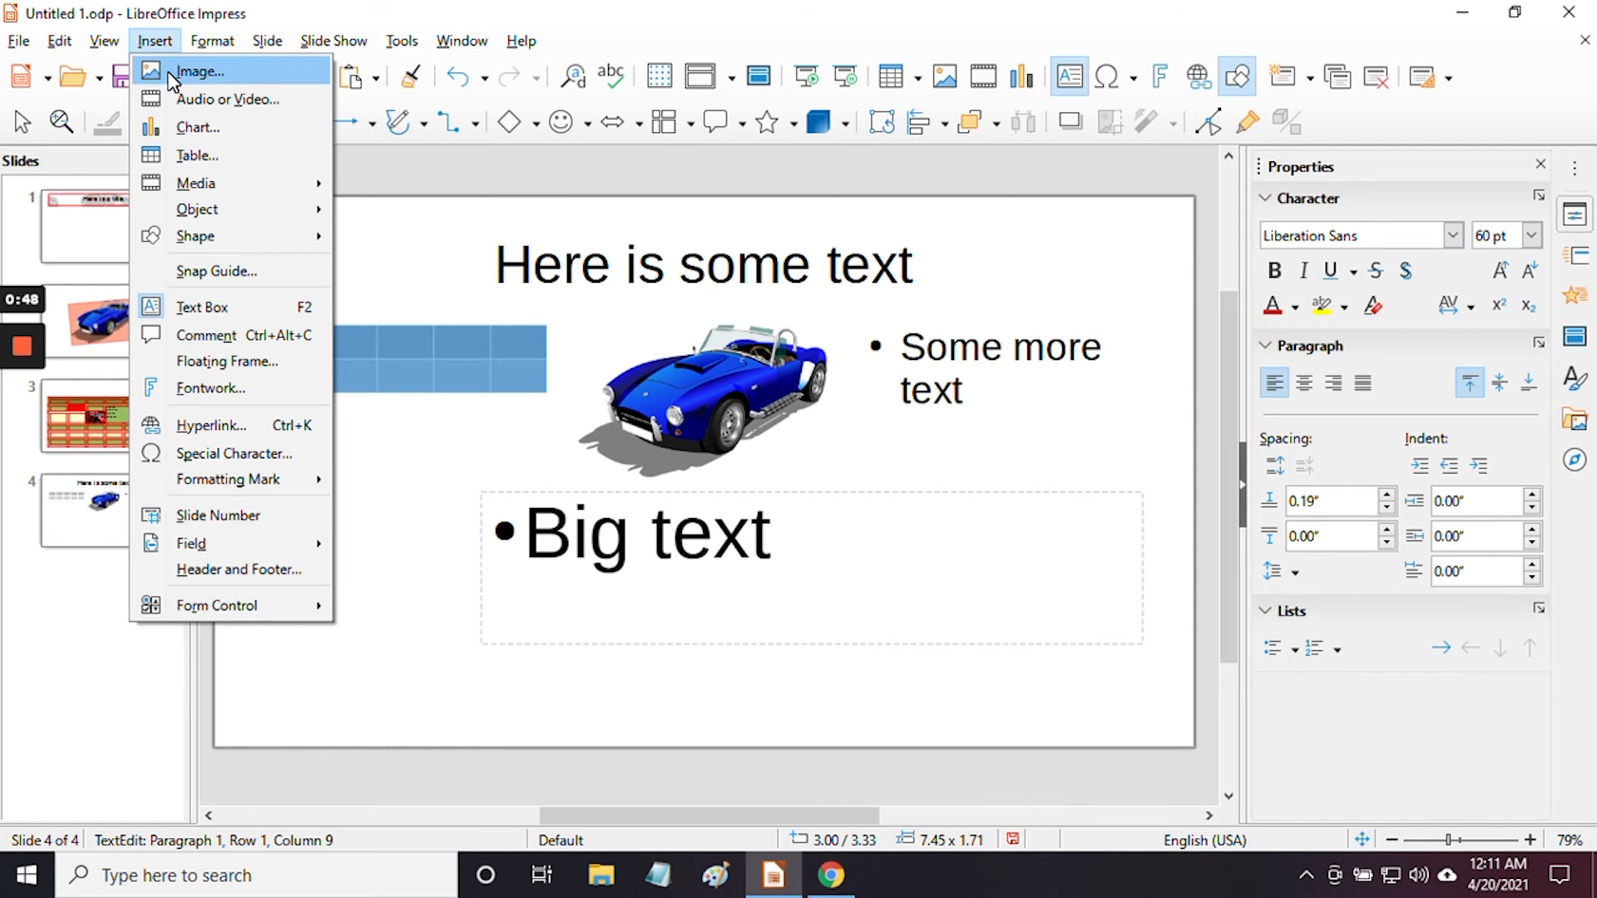
click(171, 73)
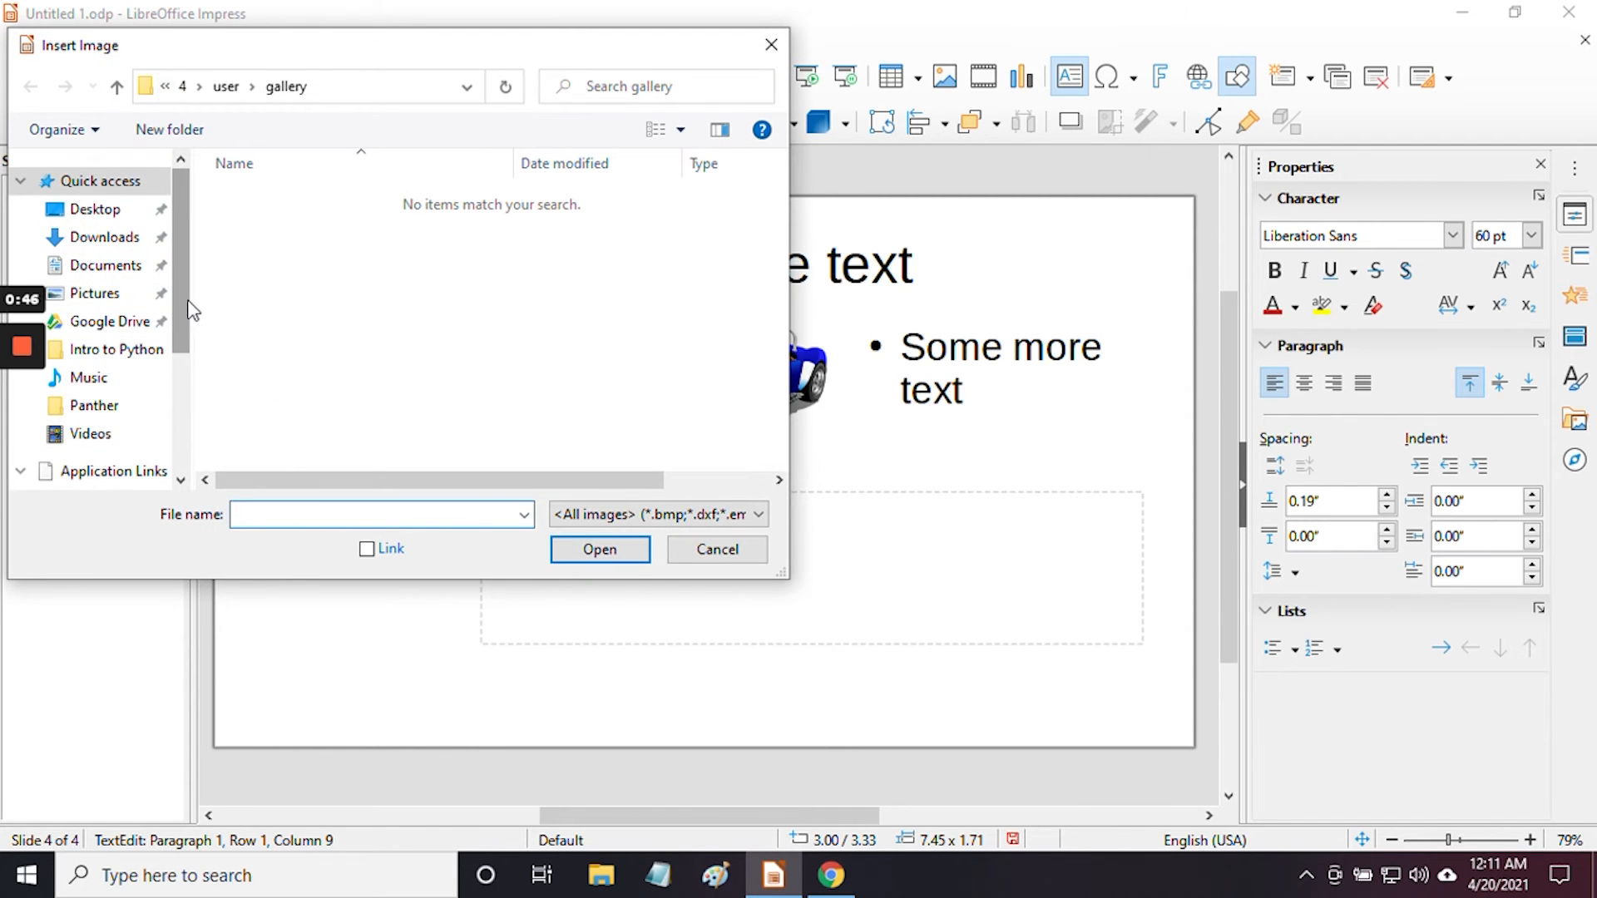
drag(187, 301, 177, 426)
click(101, 399)
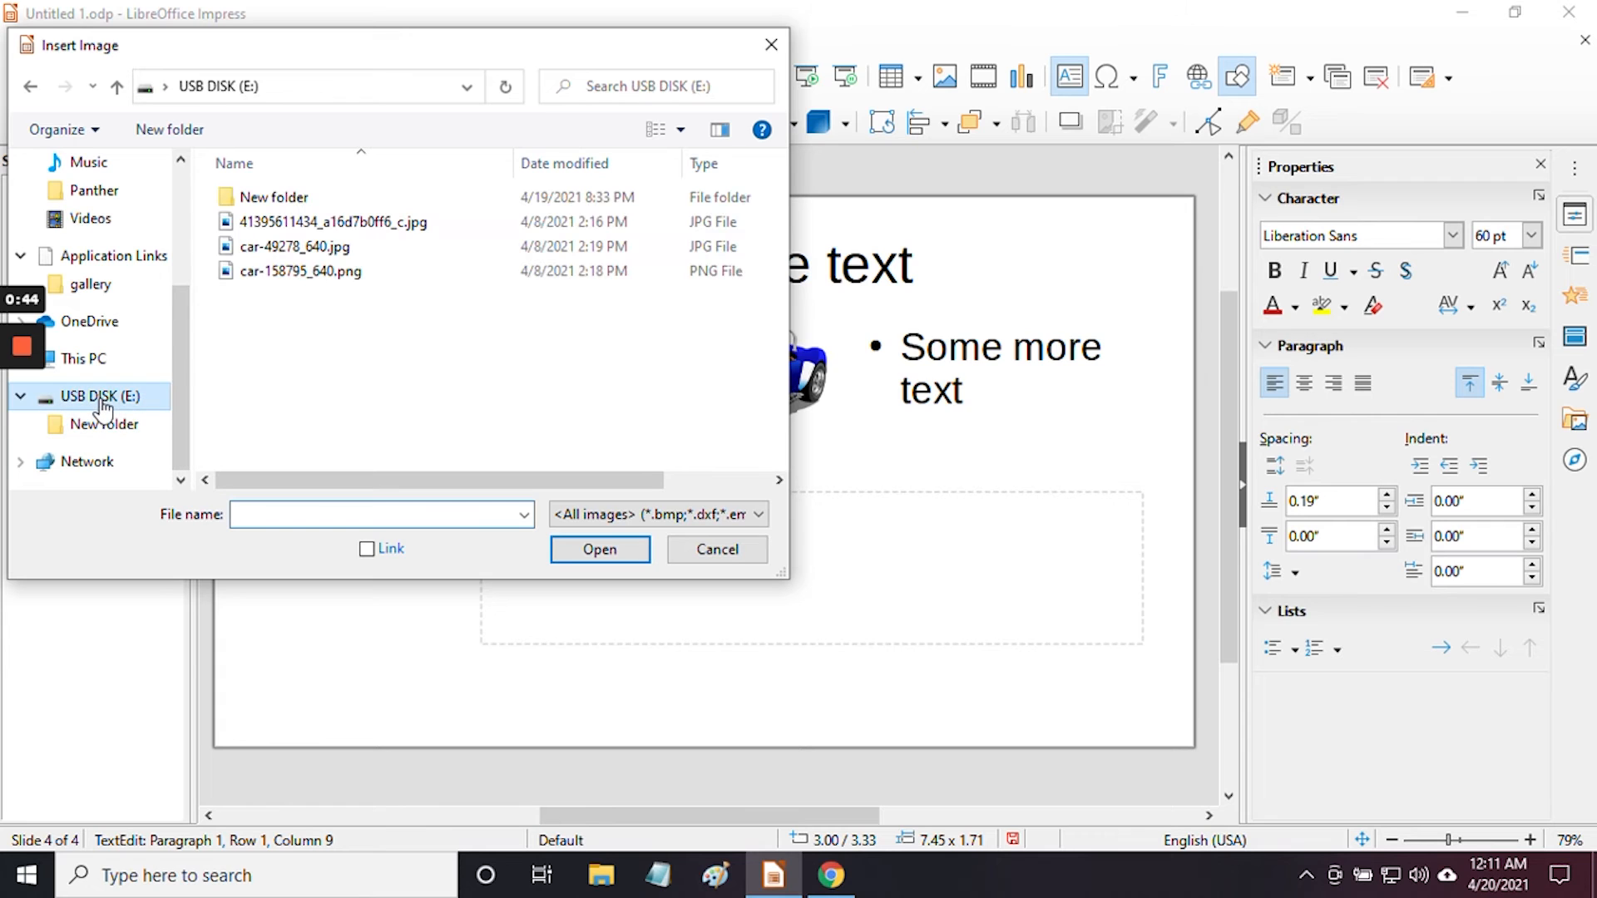
click(314, 247)
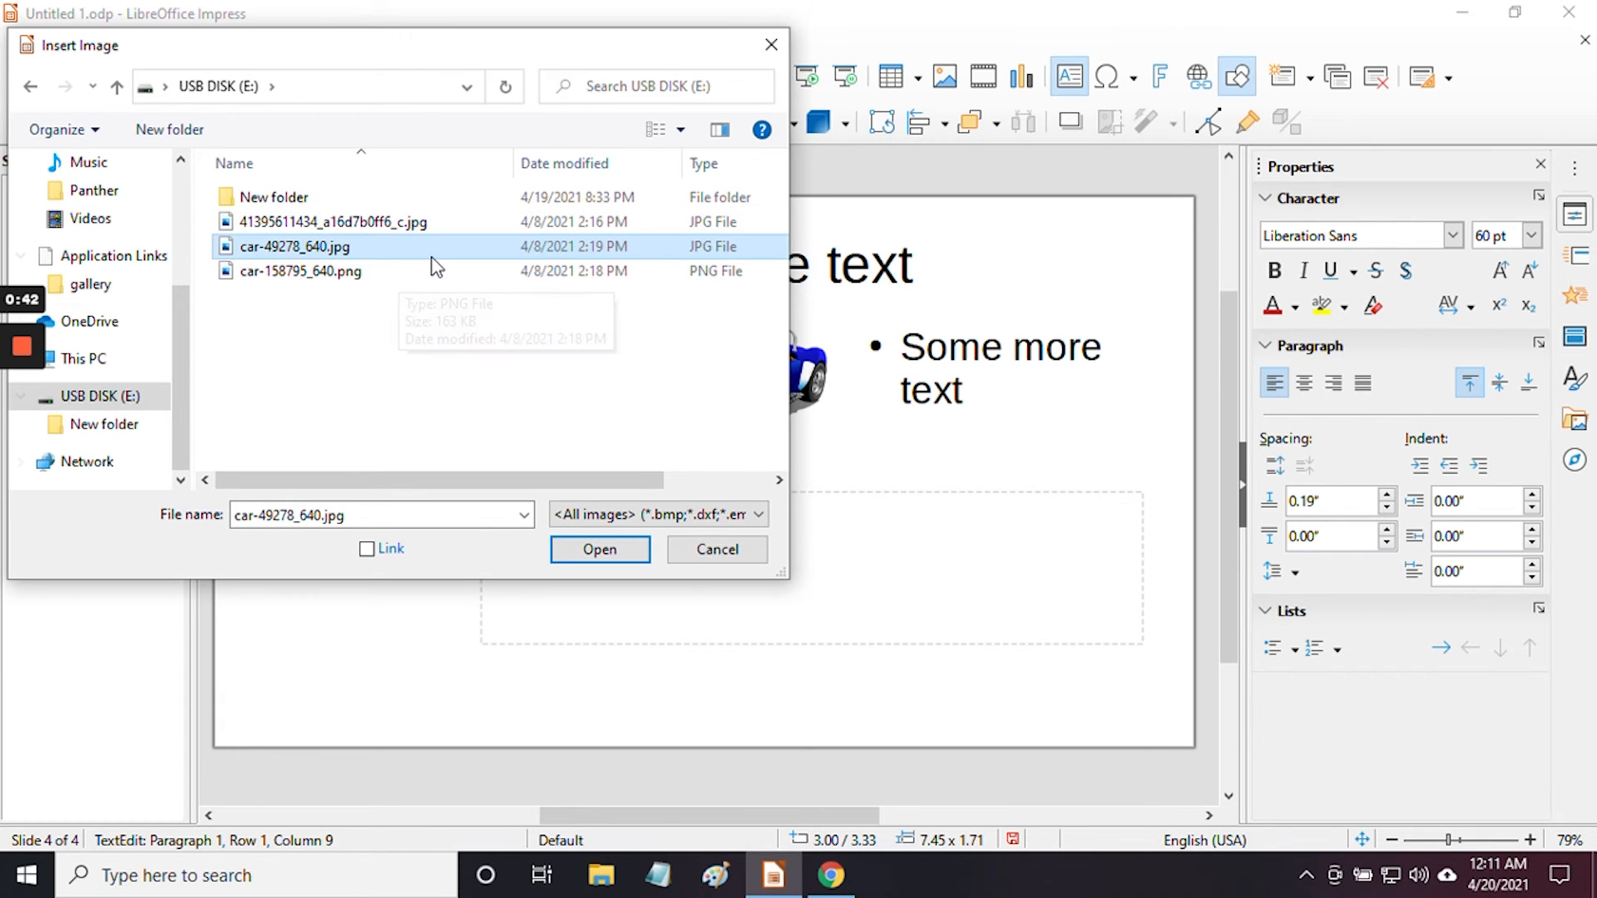
click(599, 550)
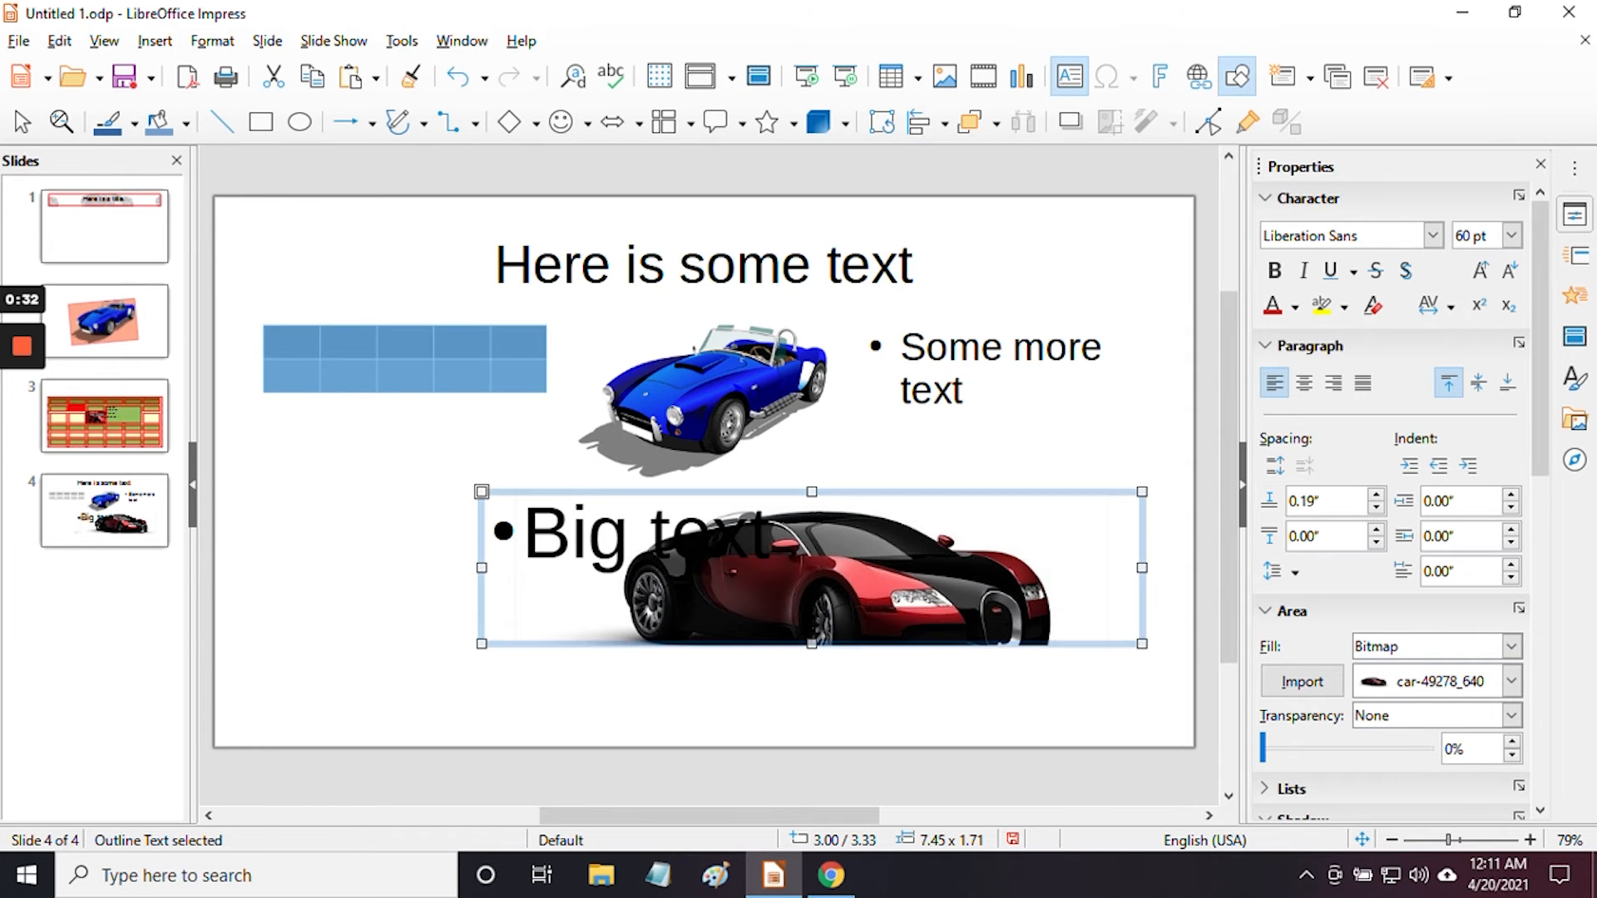
click(347, 449)
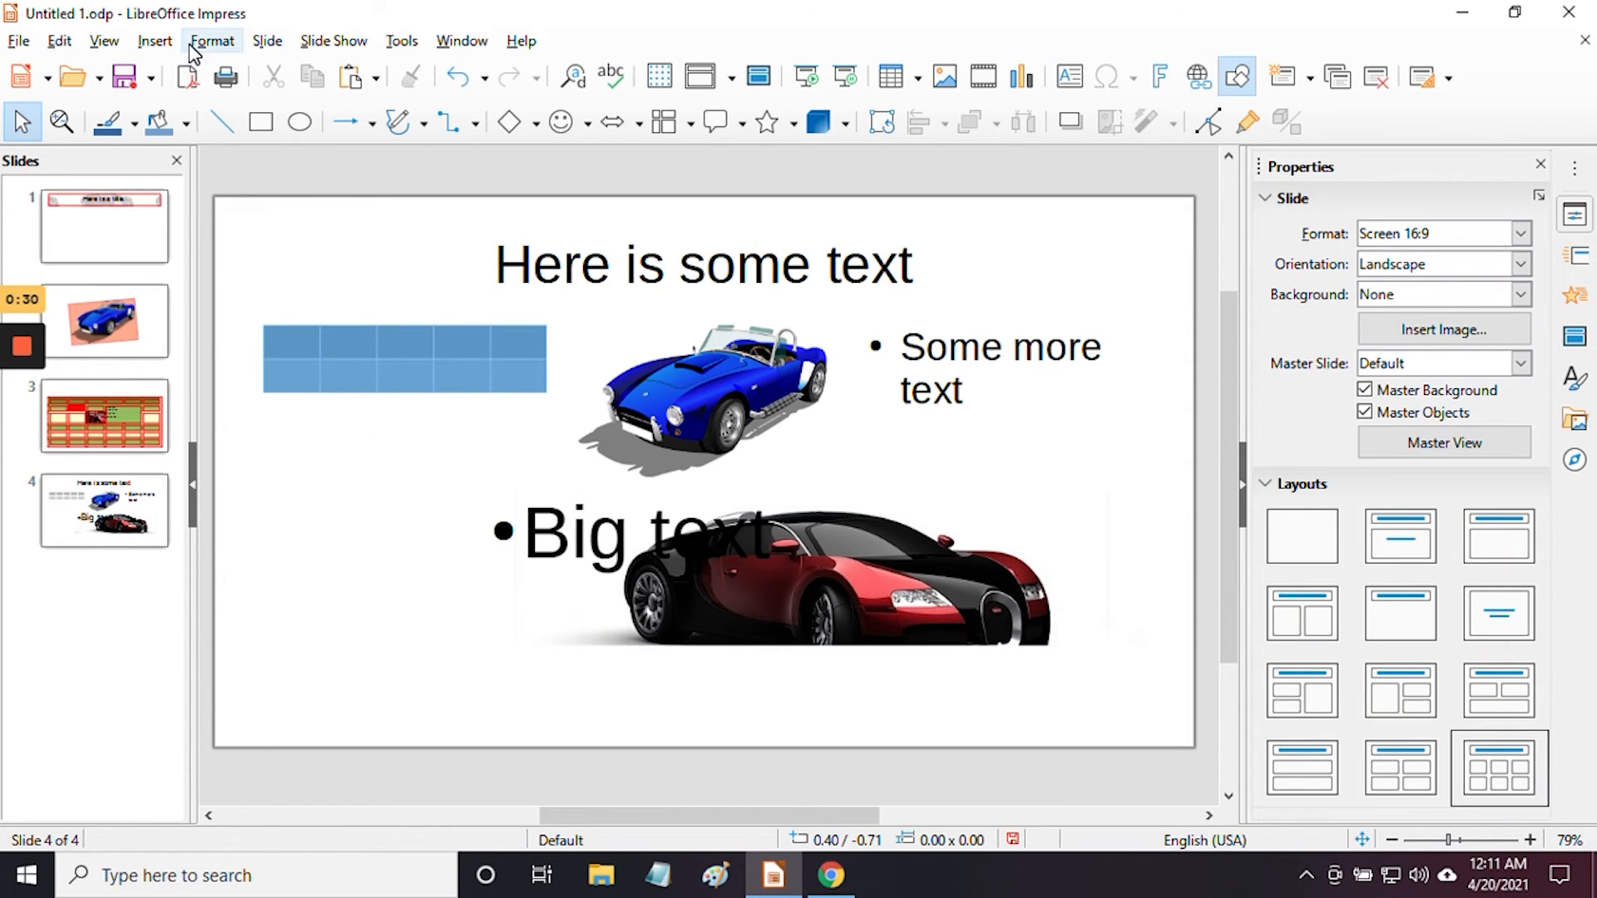
click(158, 44)
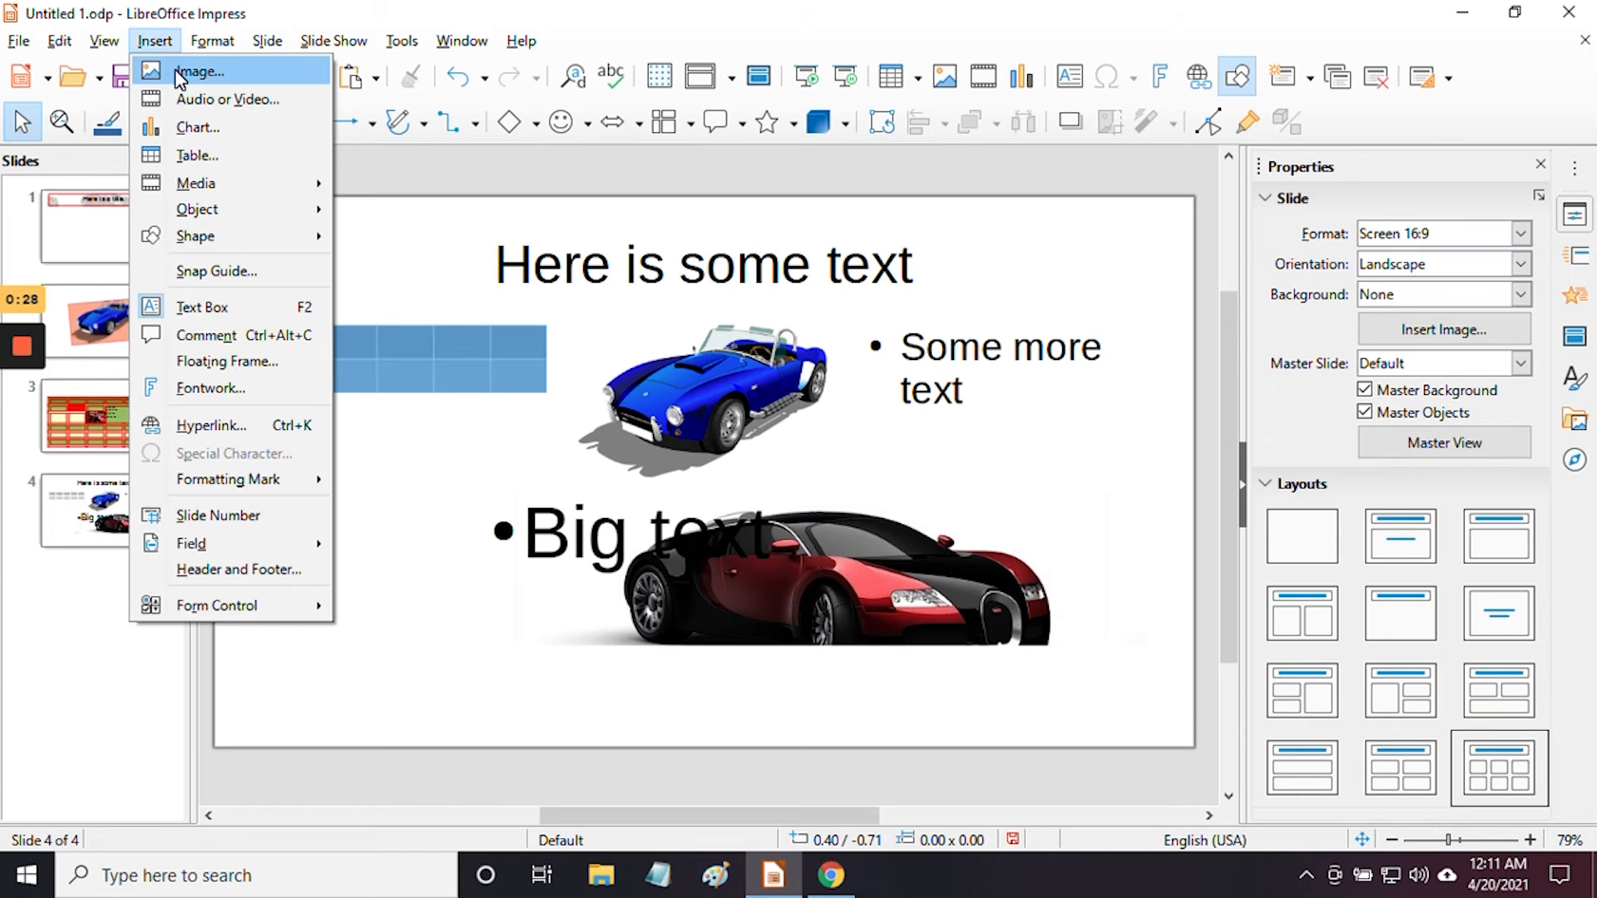
click(176, 70)
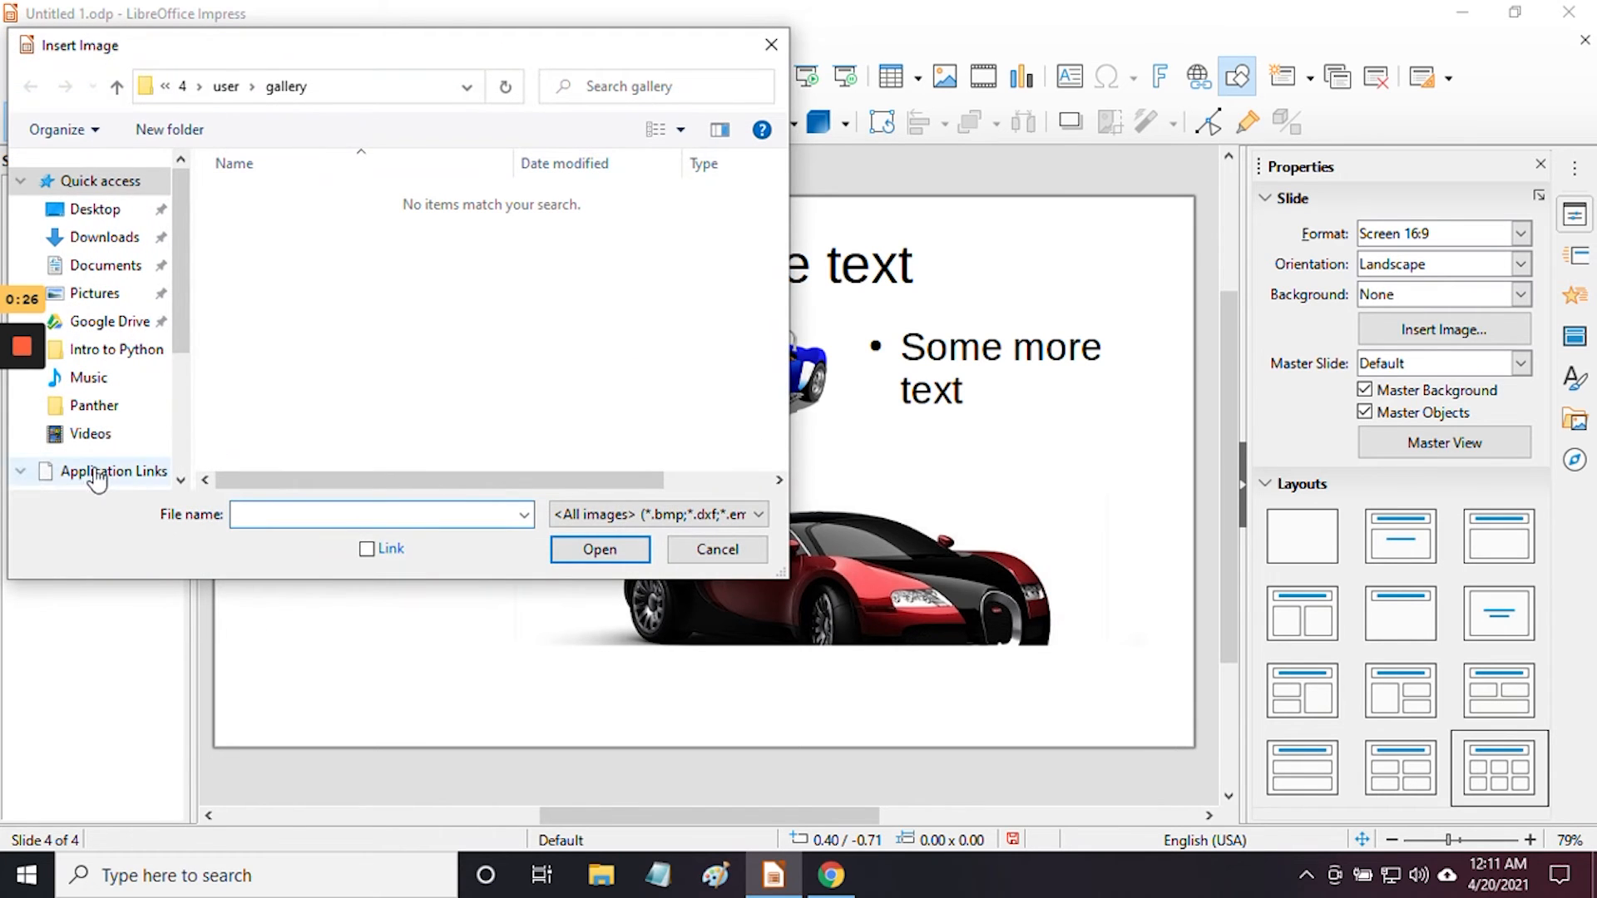
drag(180, 299, 162, 449)
click(93, 402)
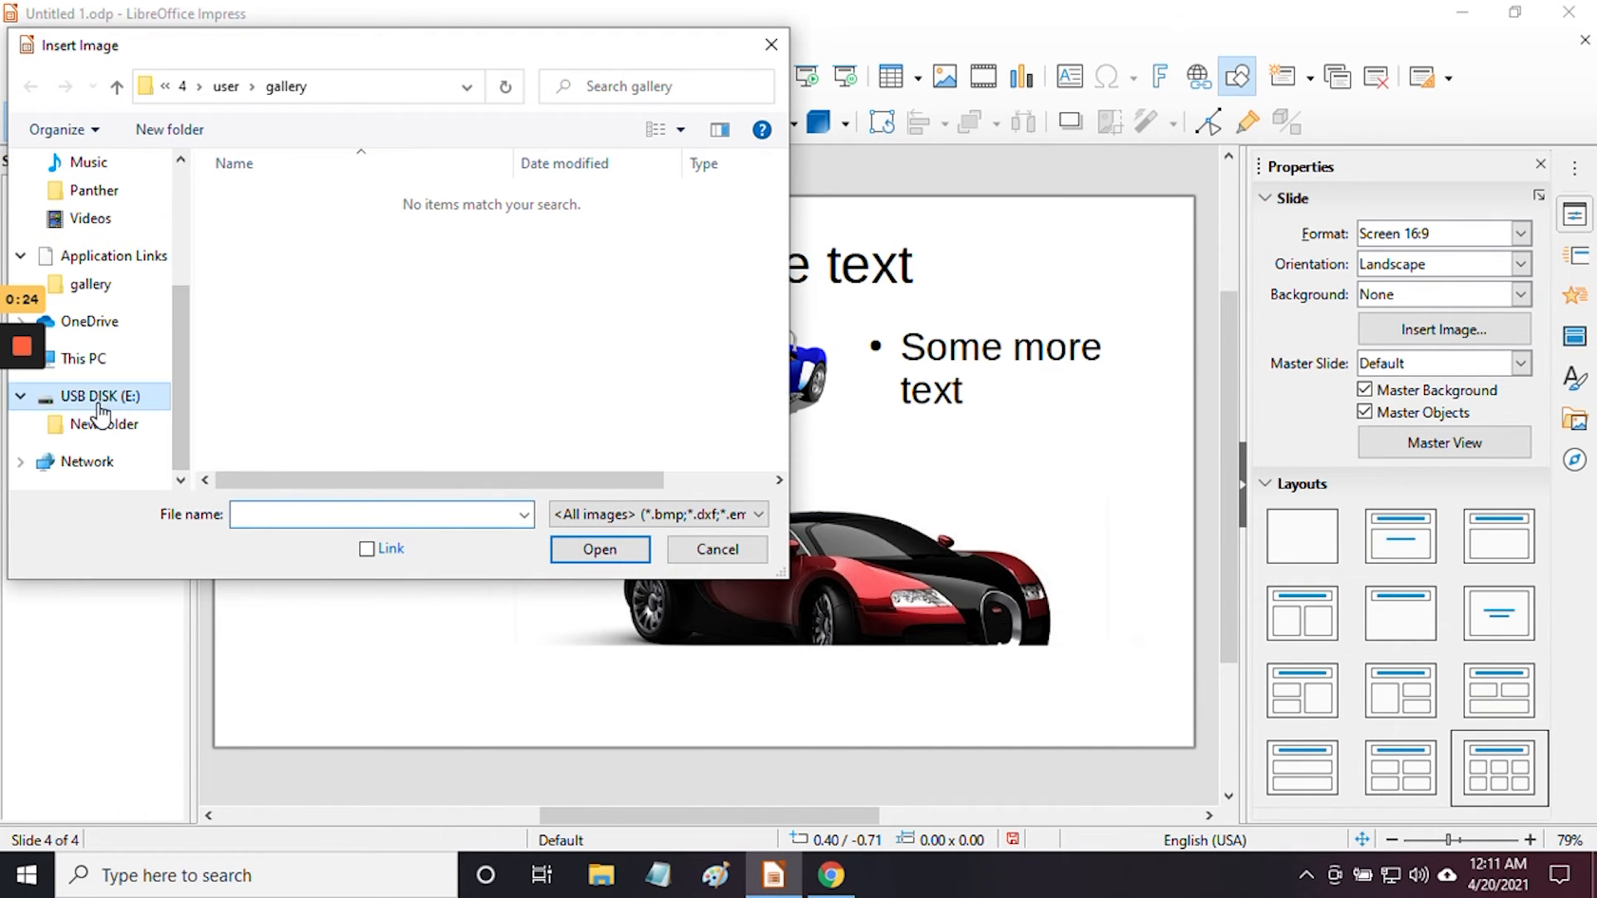
click(348, 223)
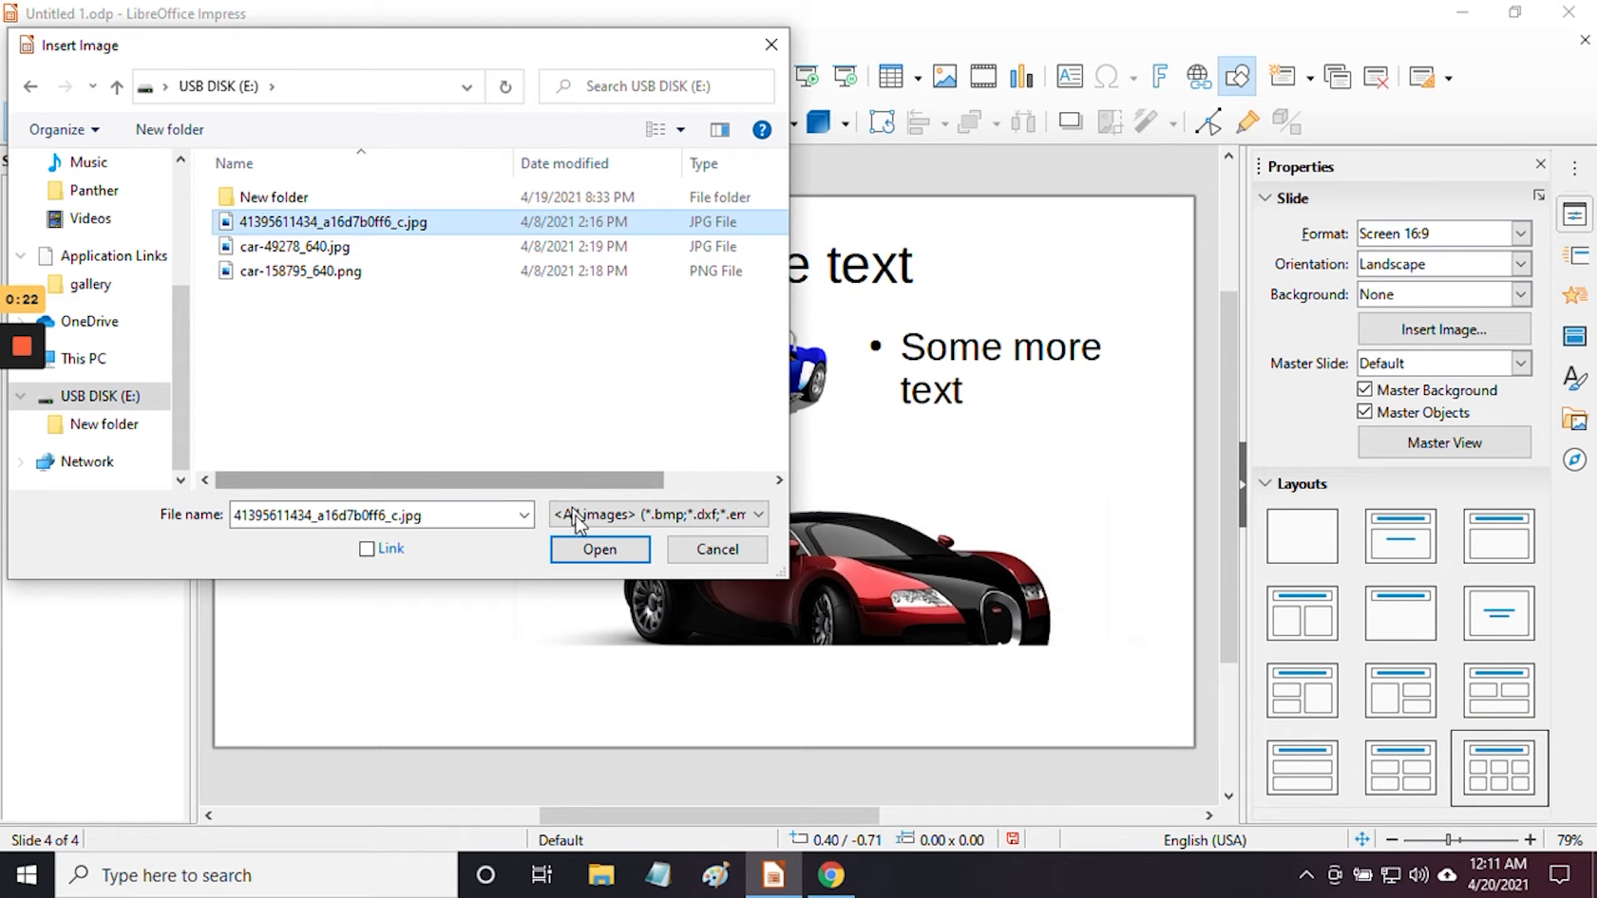
click(599, 548)
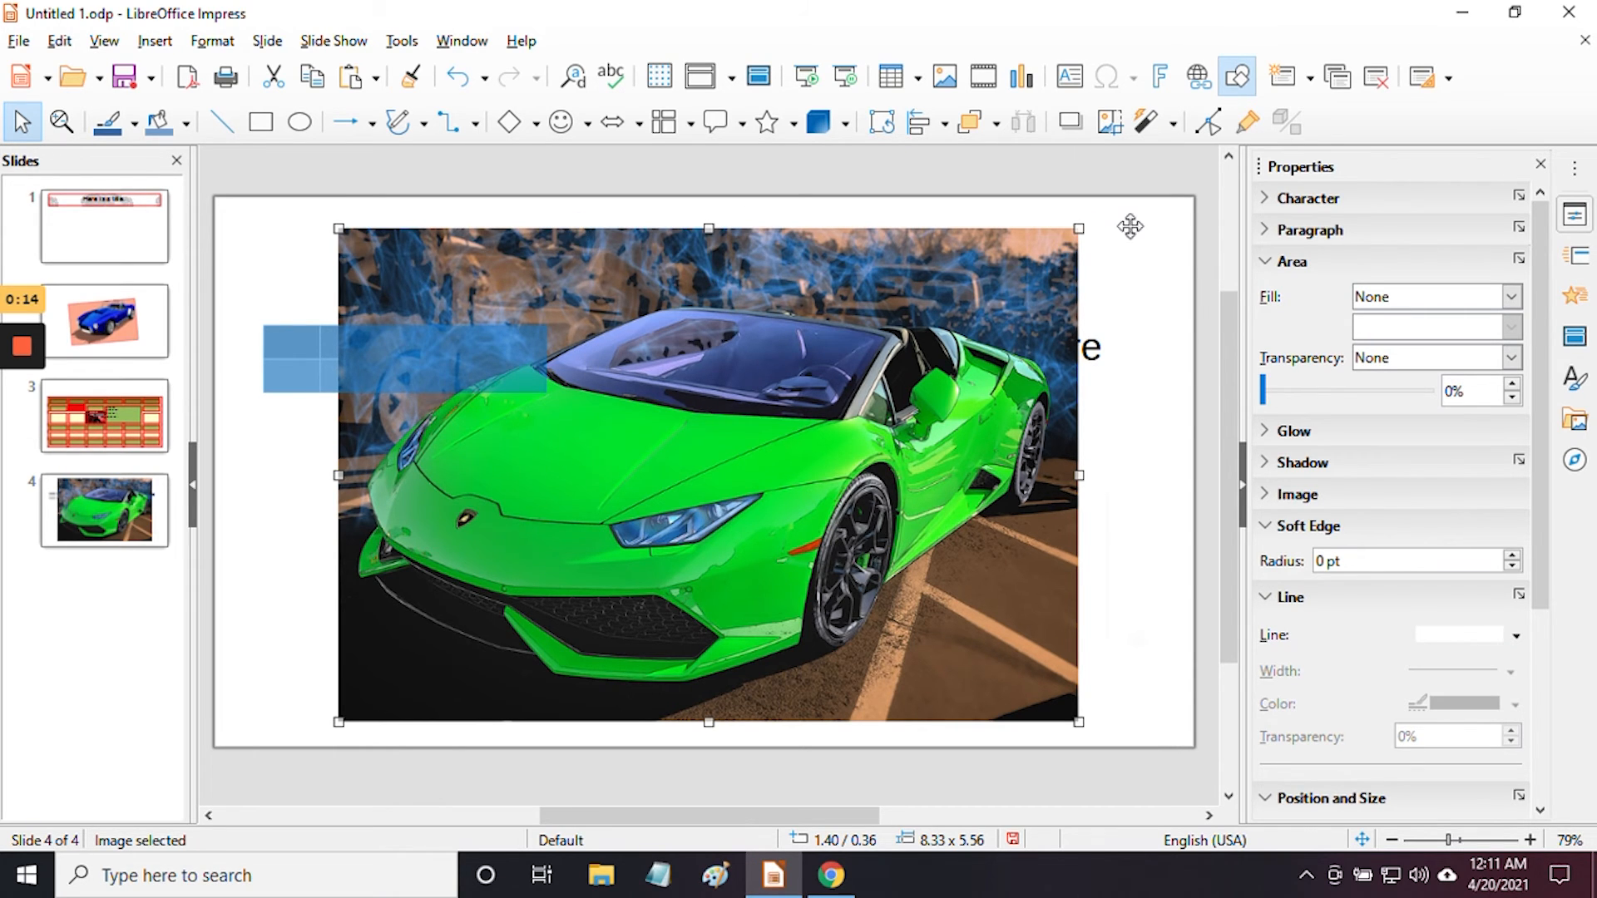
Shrink the green car picture from its upper-right corner and move it into the lower-left area of the slide
drag(1083, 231, 578, 580)
drag(590, 579, 591, 554)
drag(406, 552, 294, 505)
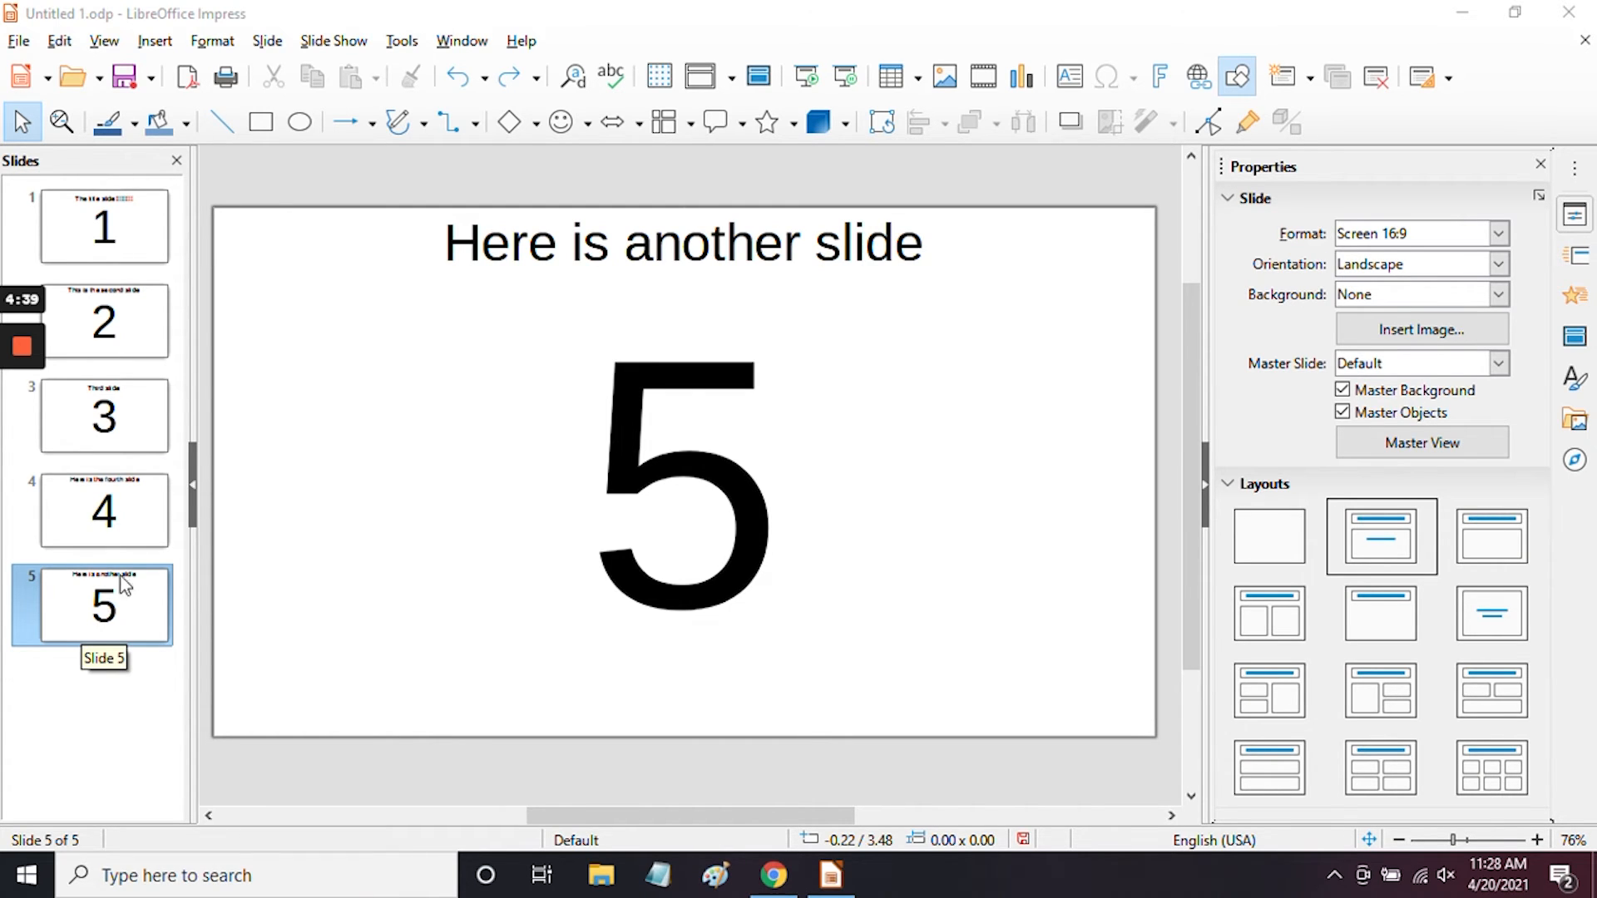
Go back through the five-slide presentation to slide 1 and delete an exclamation mark from the end of its title
click(125, 524)
click(122, 418)
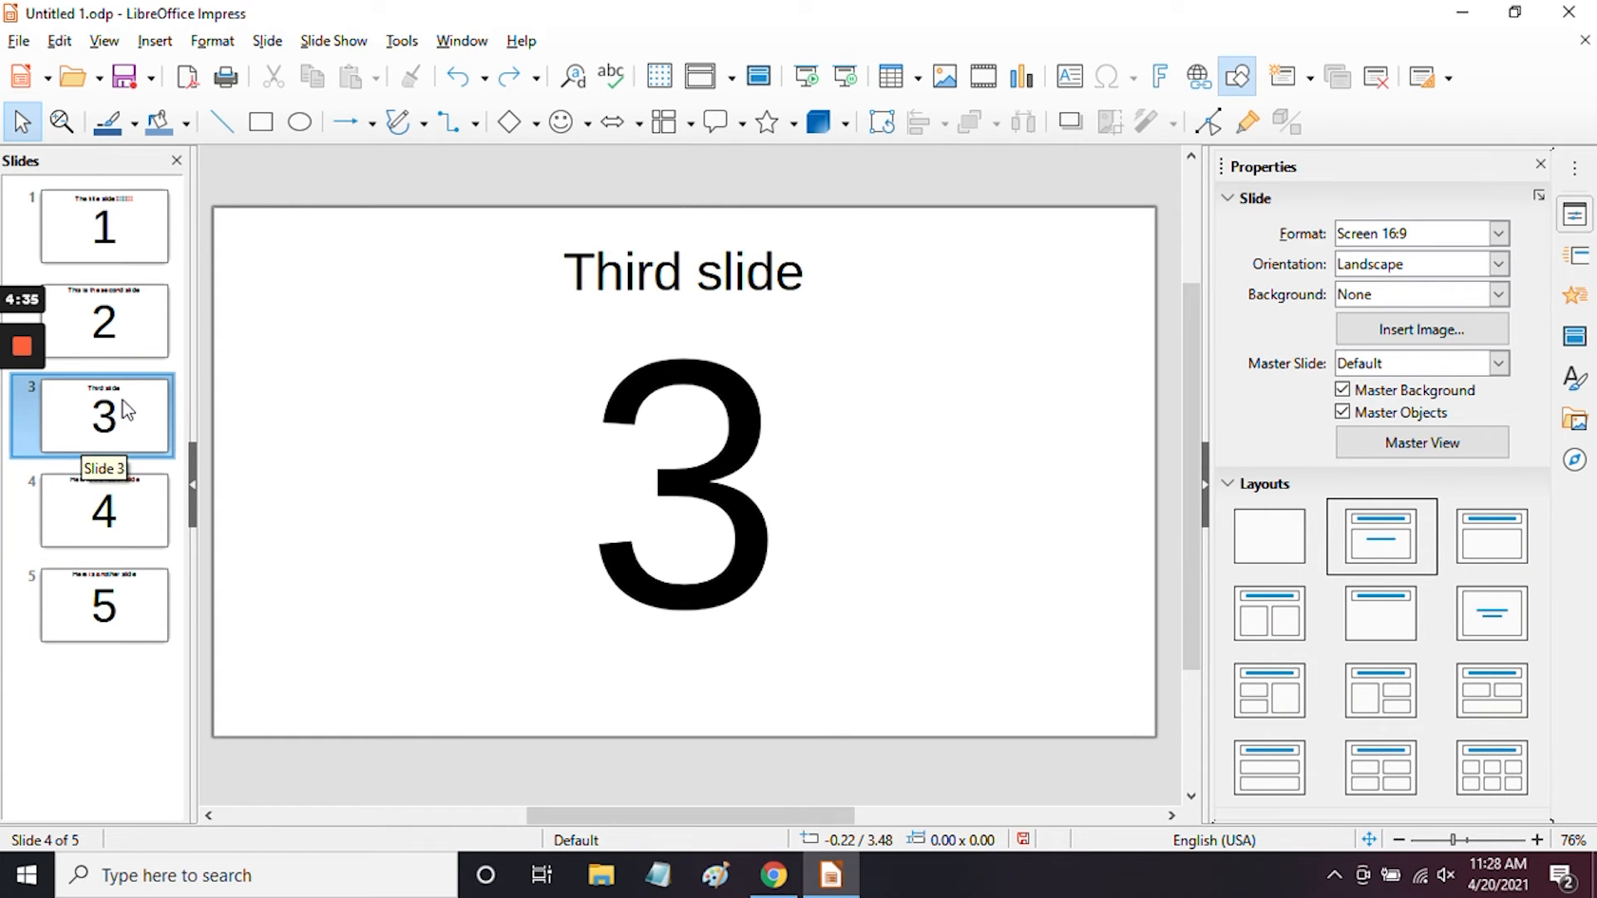
click(131, 331)
click(125, 249)
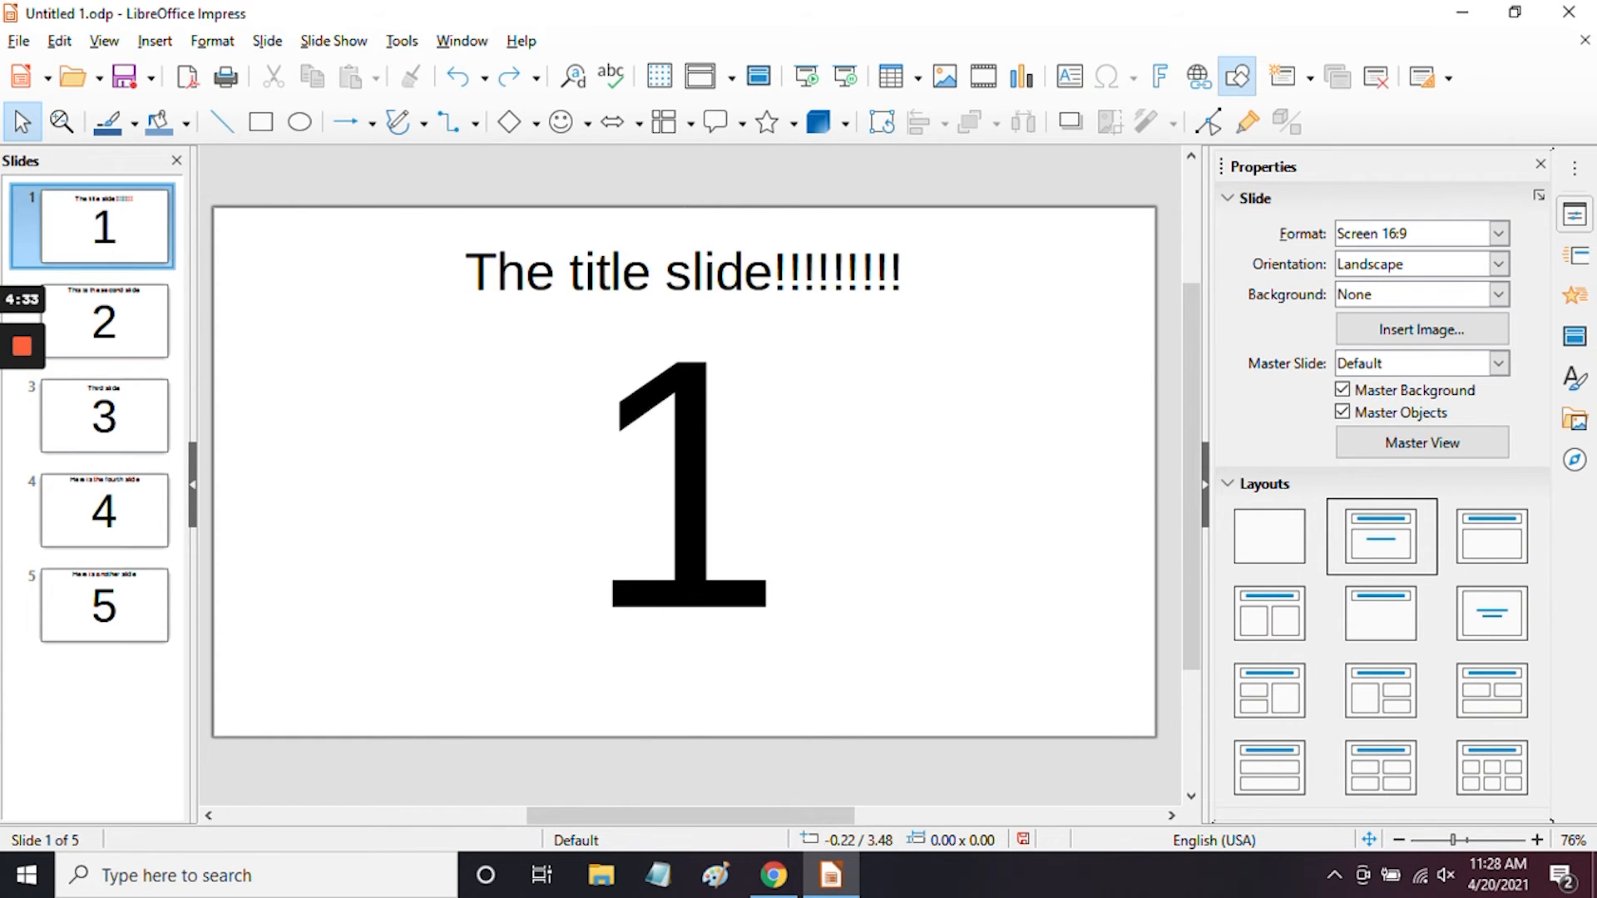
click(893, 266)
key(Right)
key(BackSpace)
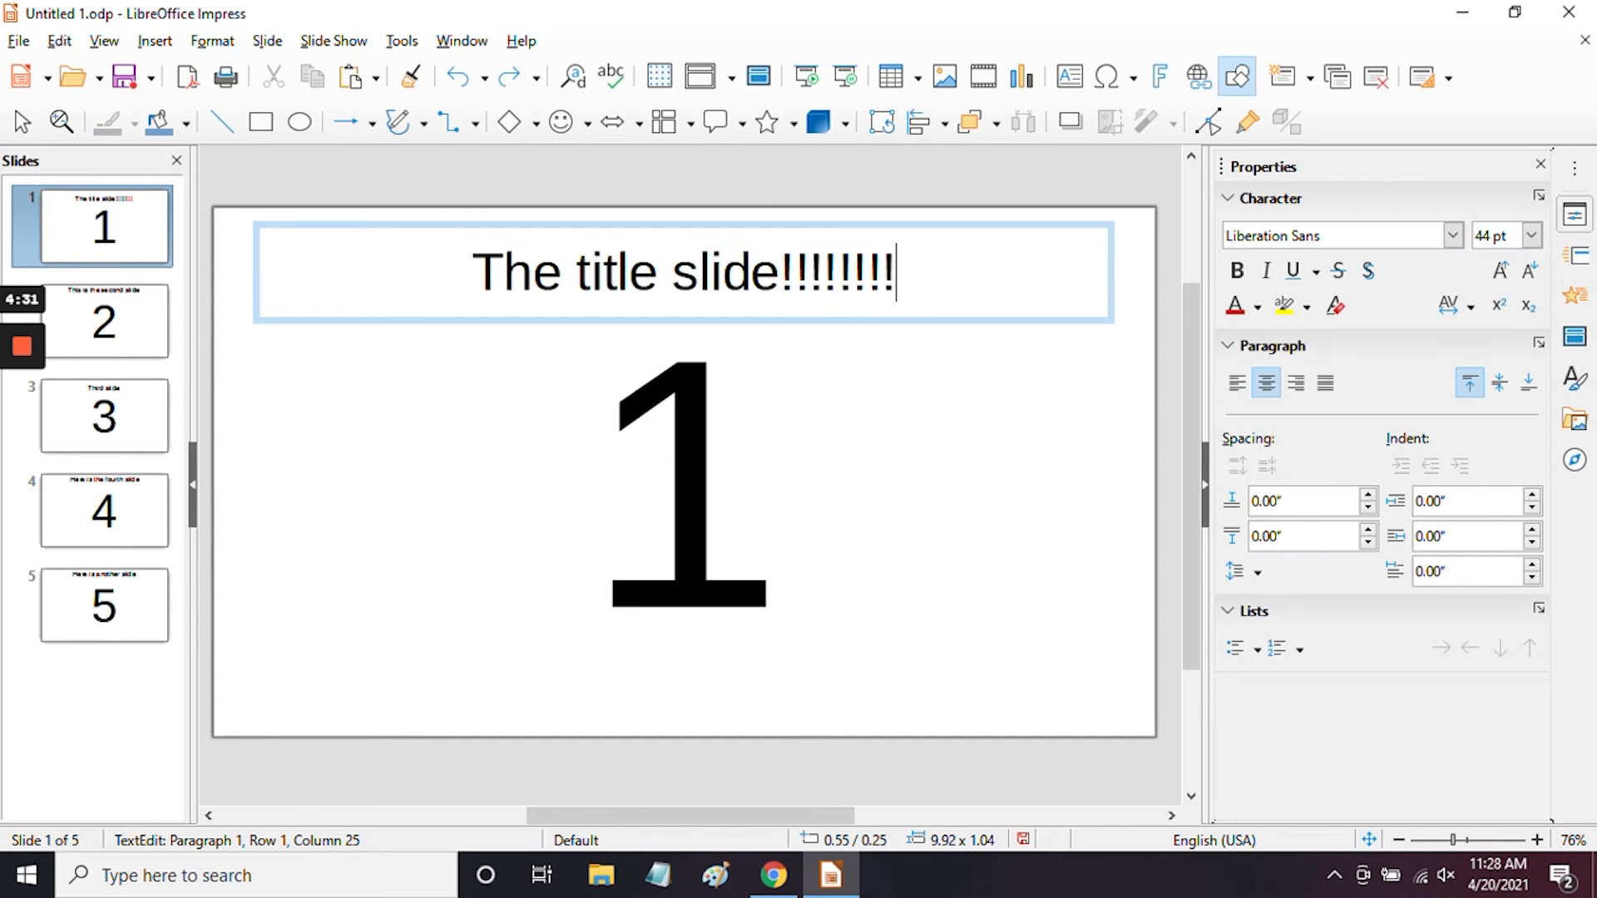